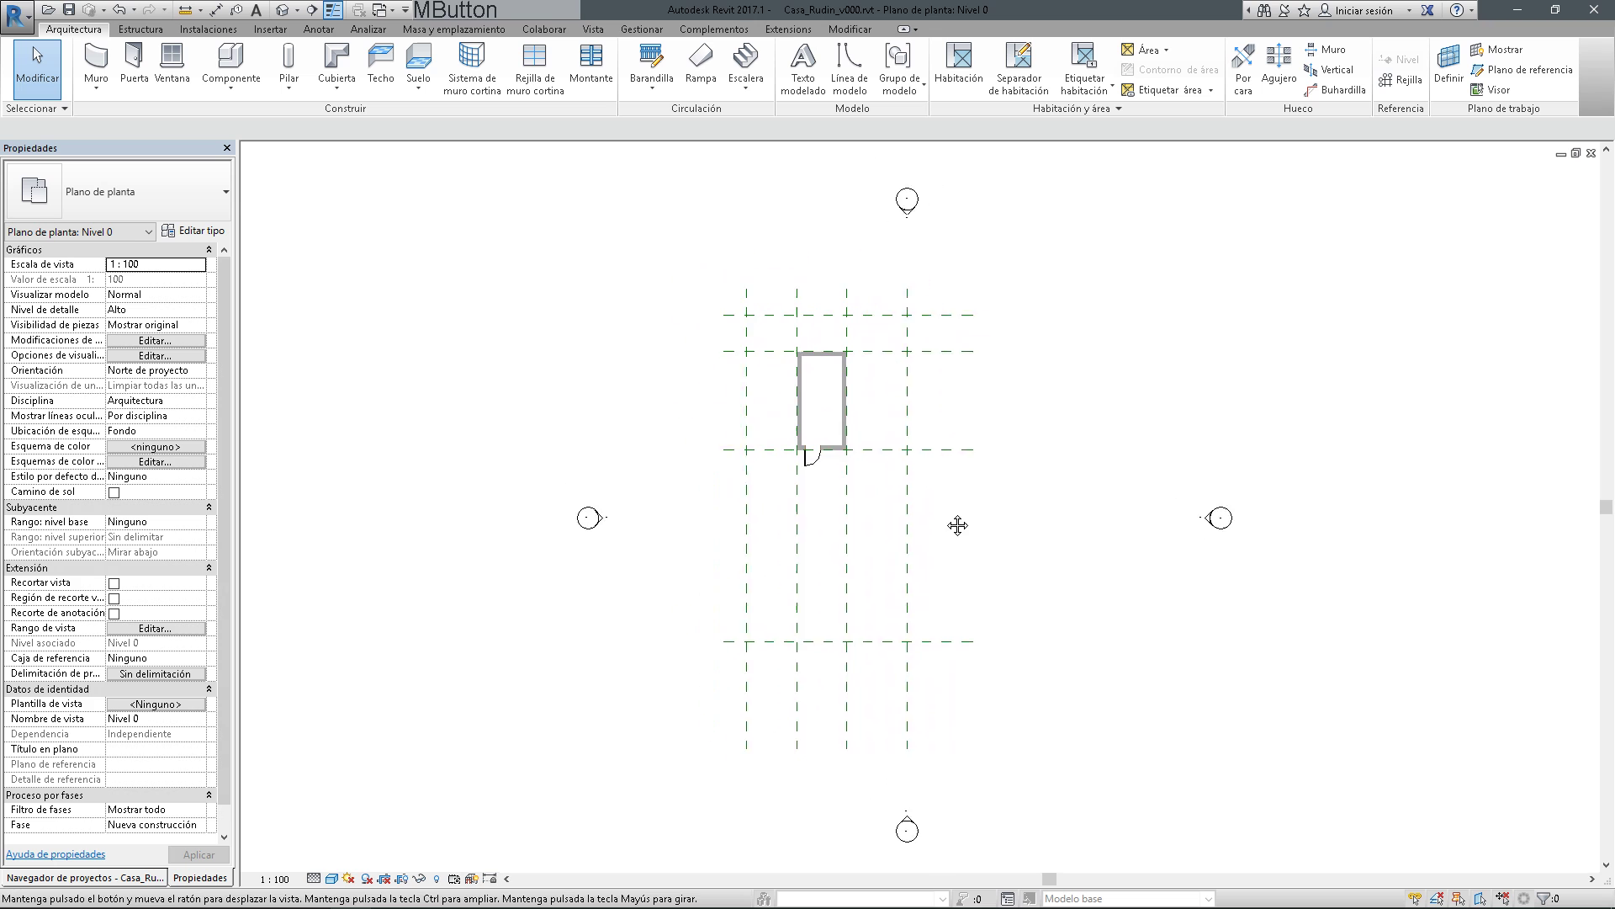
Start saving the project under a new name and review the save options for backups, compacting and thumbnail preview
left_click(15, 15)
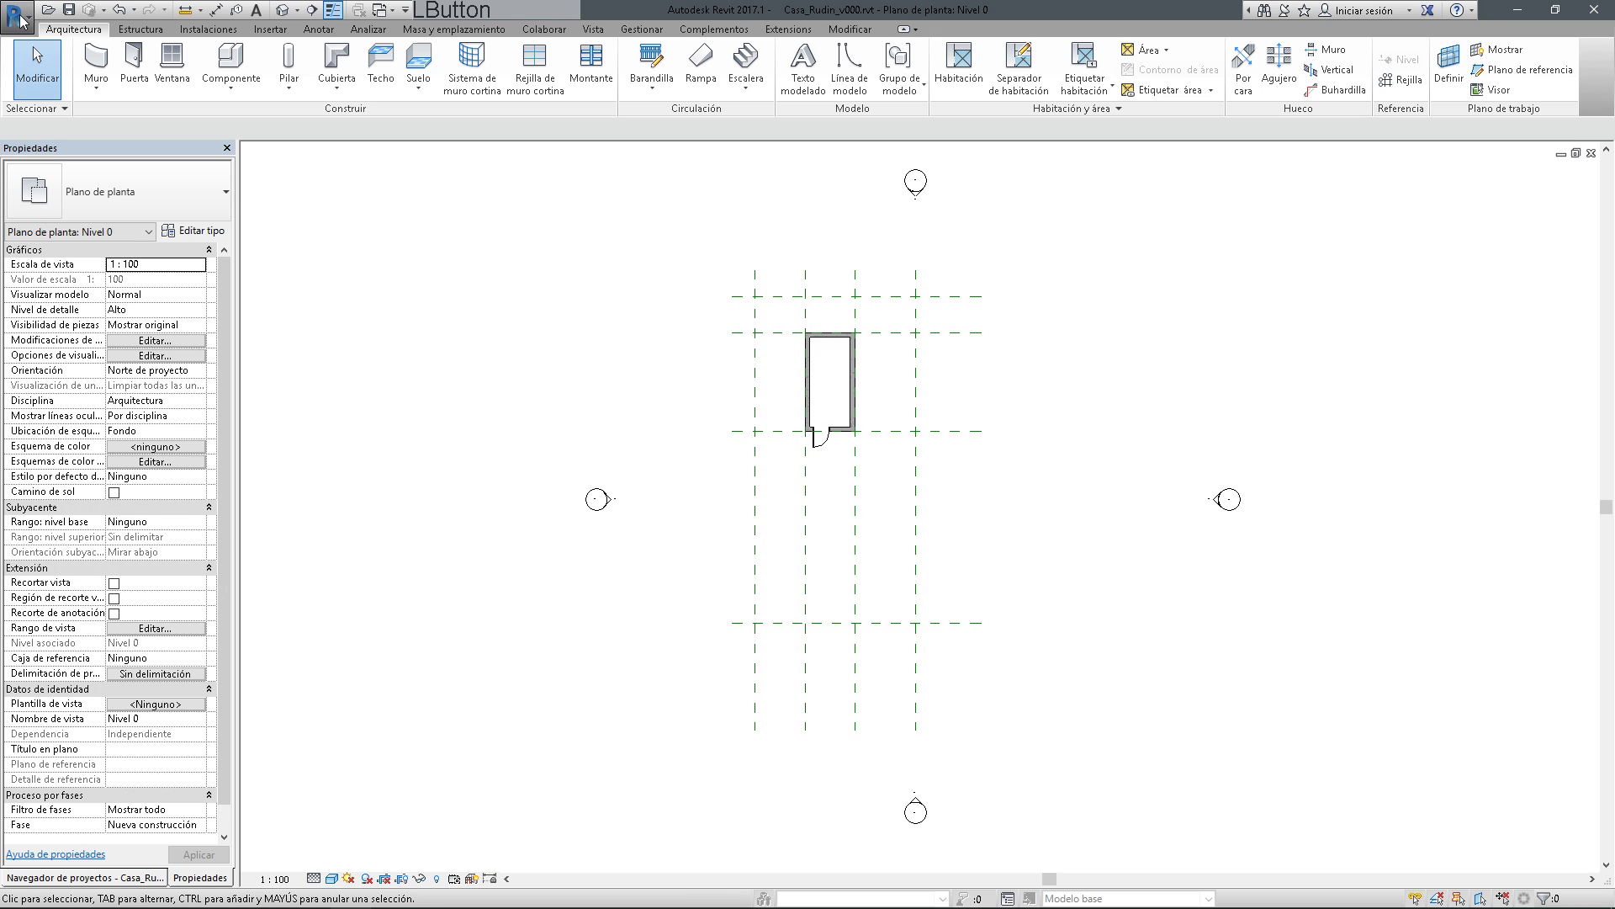
left_click(15, 15)
left_click(71, 12)
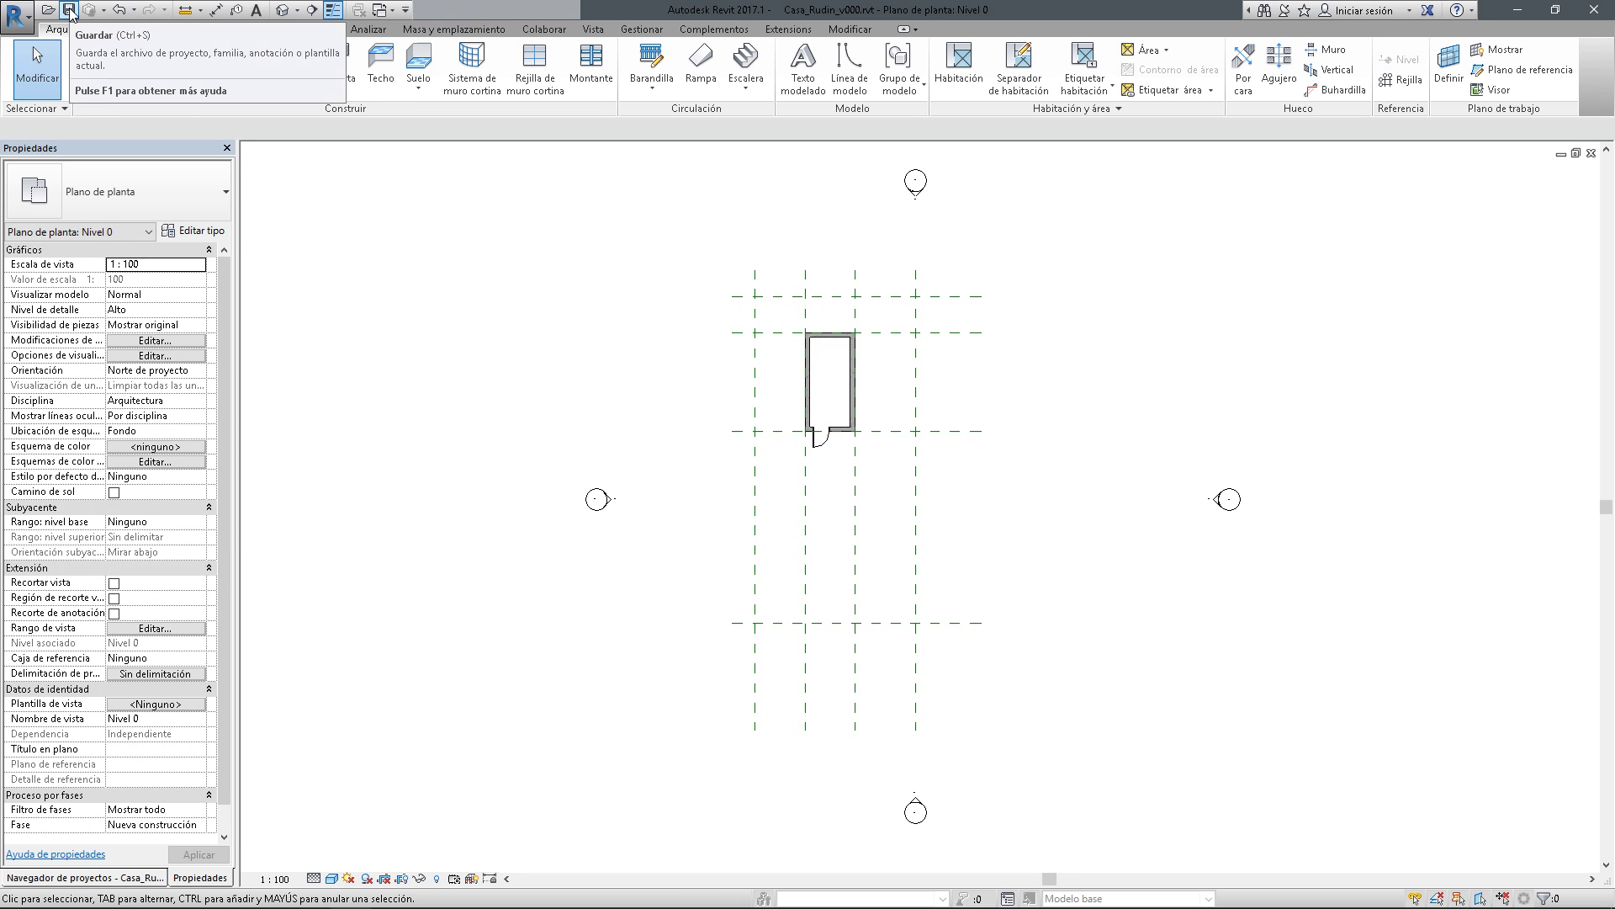
left_click(15, 15)
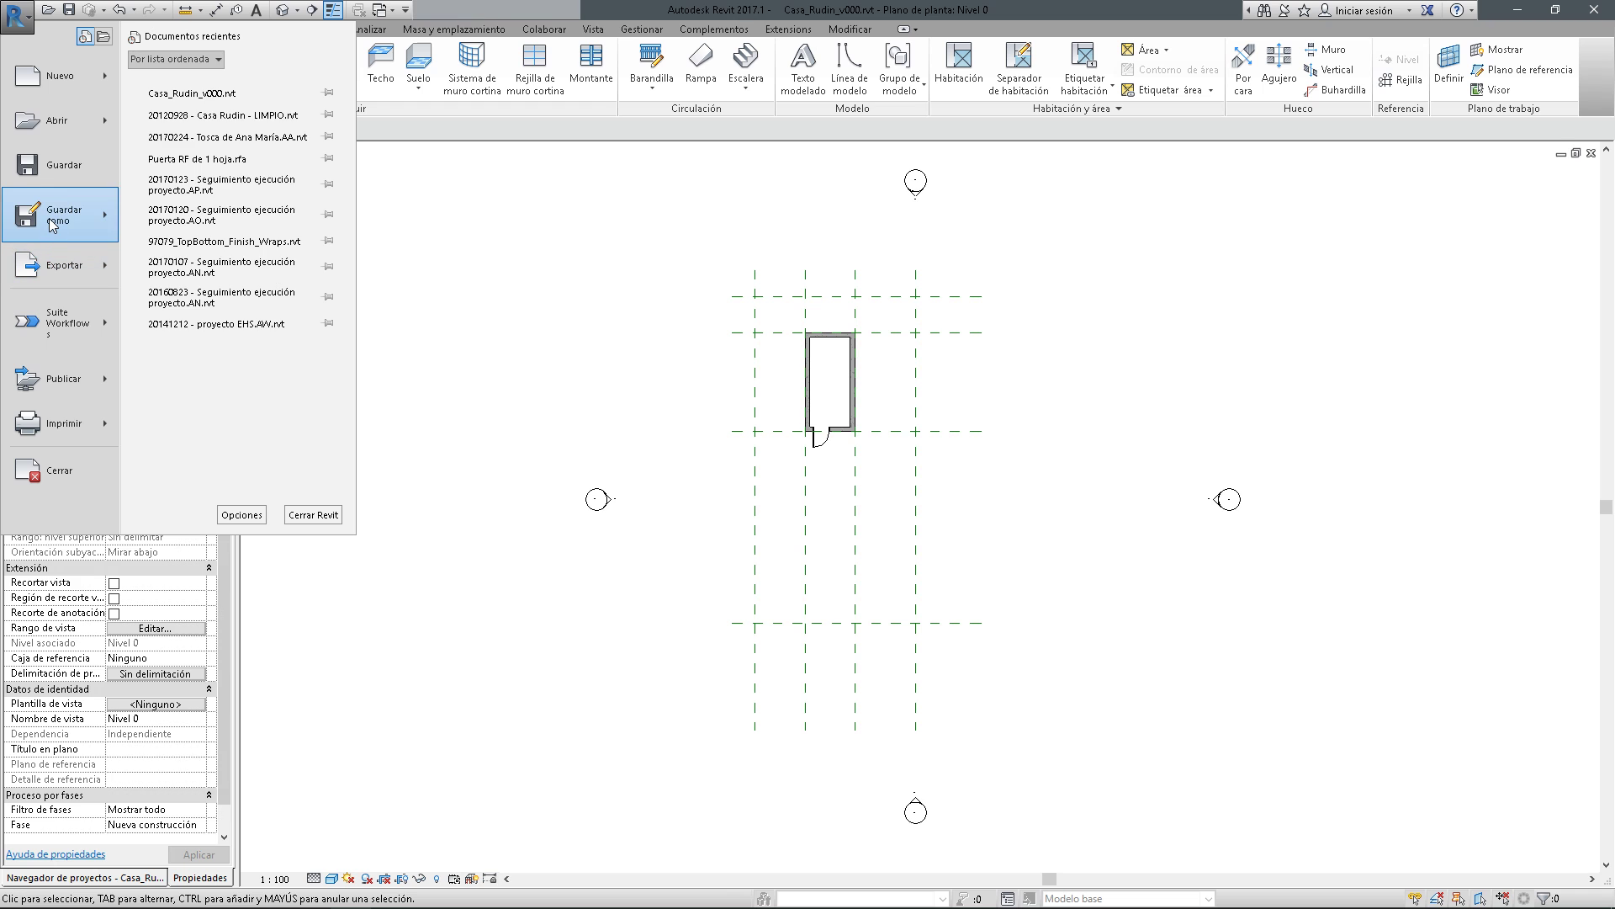
left_click(621, 552)
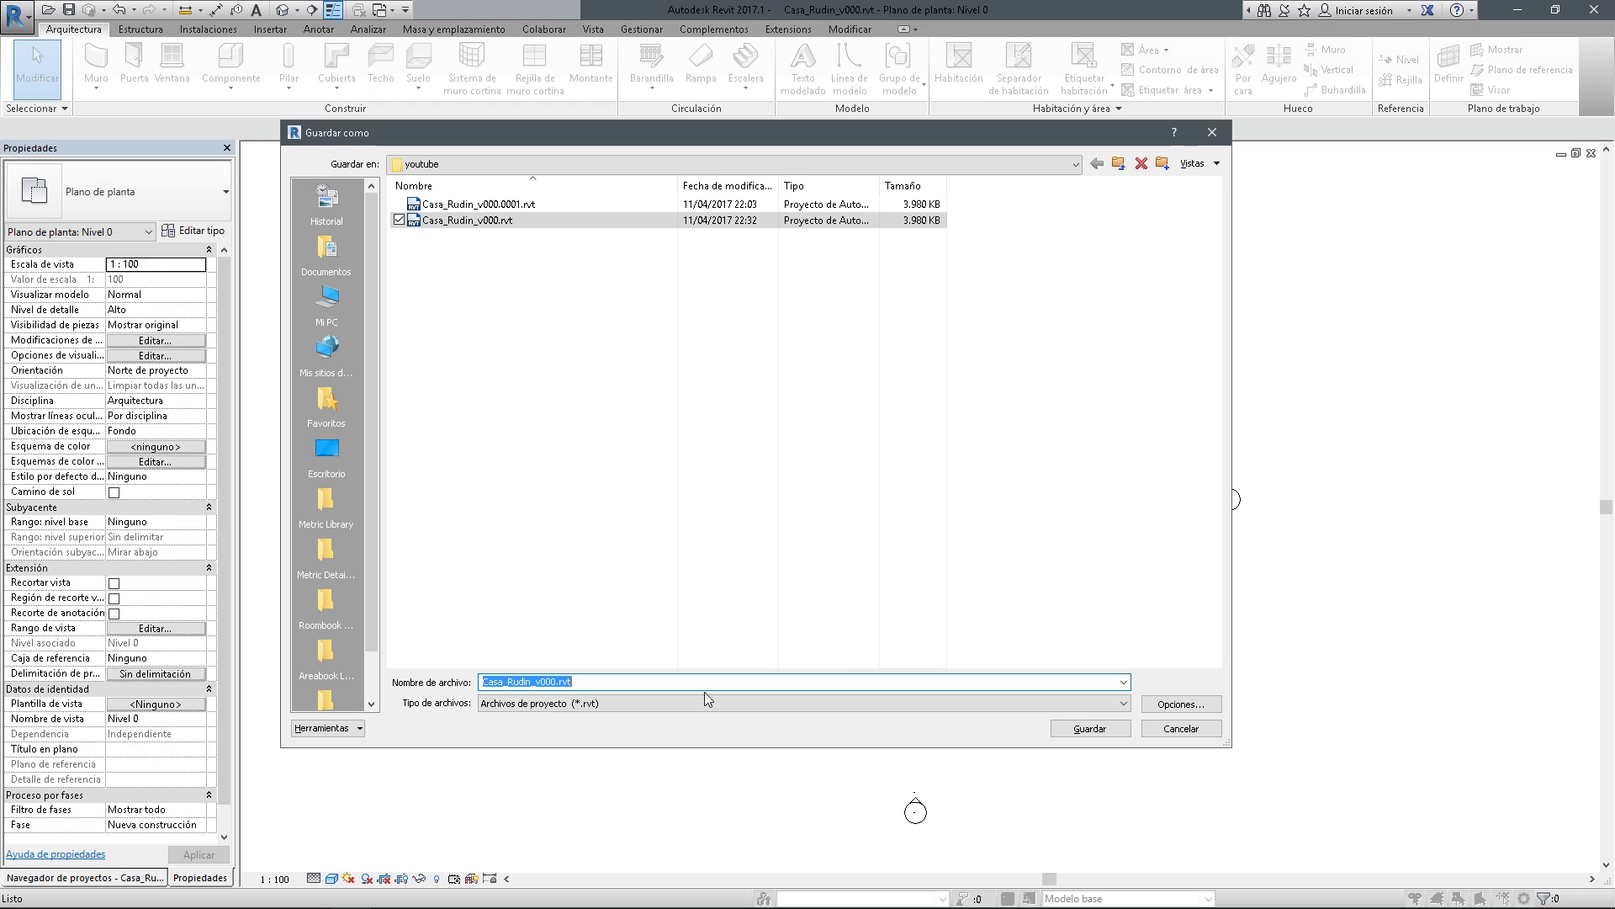
left_click(1155, 706)
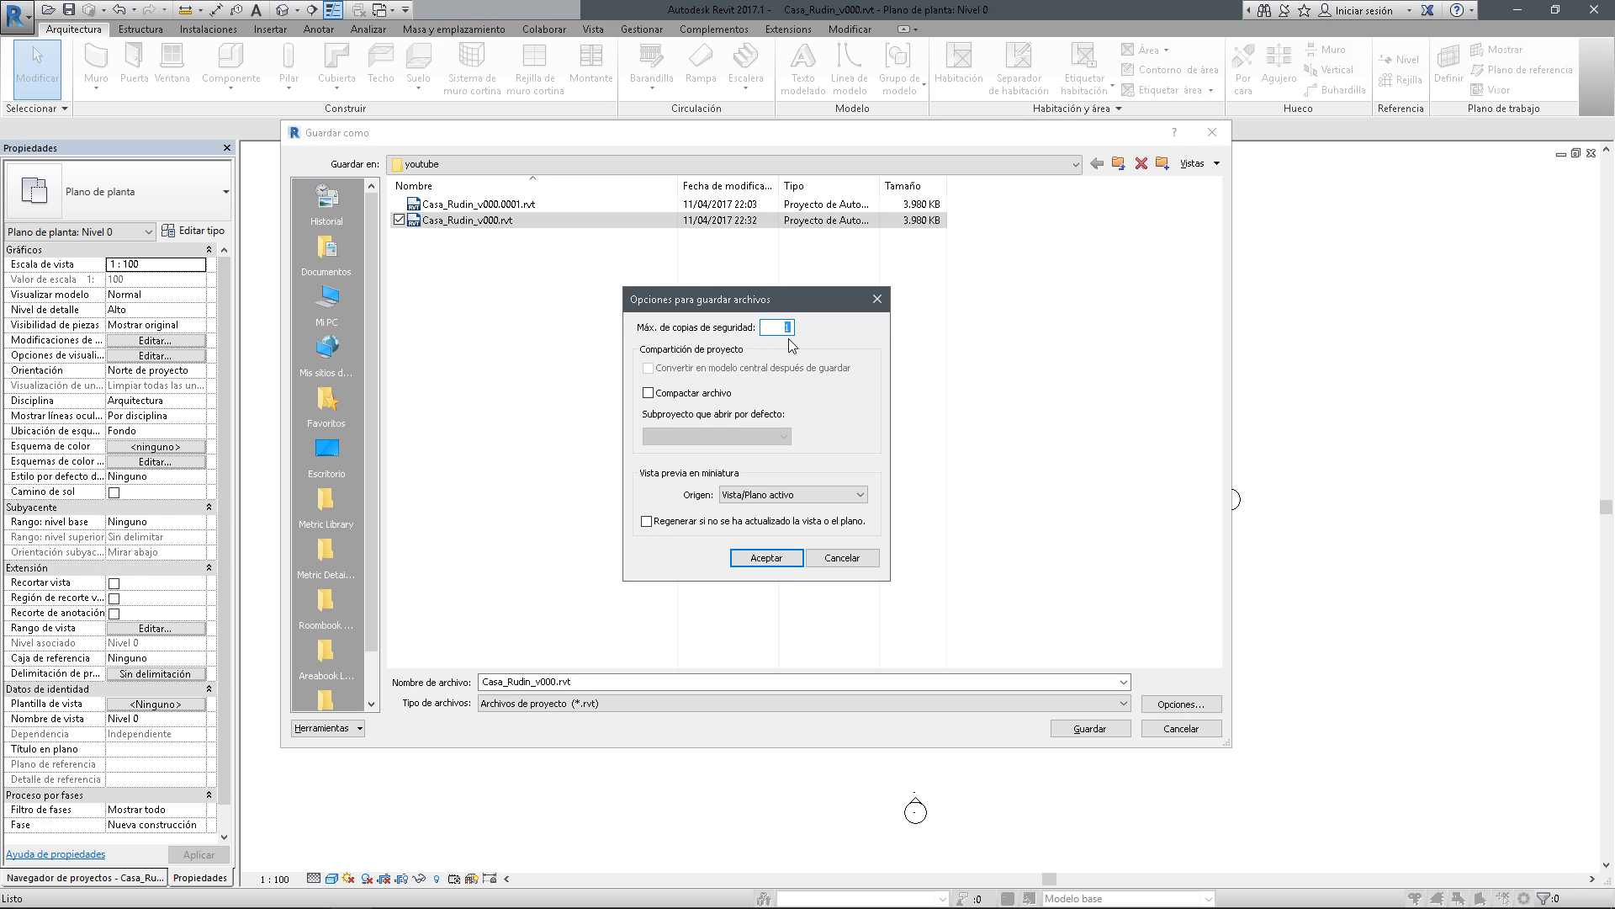
left_click(707, 389)
left_click(830, 497)
left_click(847, 470)
left_click(830, 495)
left_click(831, 496)
left_click(755, 529)
left_click(766, 557)
Save the project as Casa_Rudin_v010.rvt in the youtube folder
left_click_drag(508, 683, 560, 683)
left_click(548, 682)
key("Right")
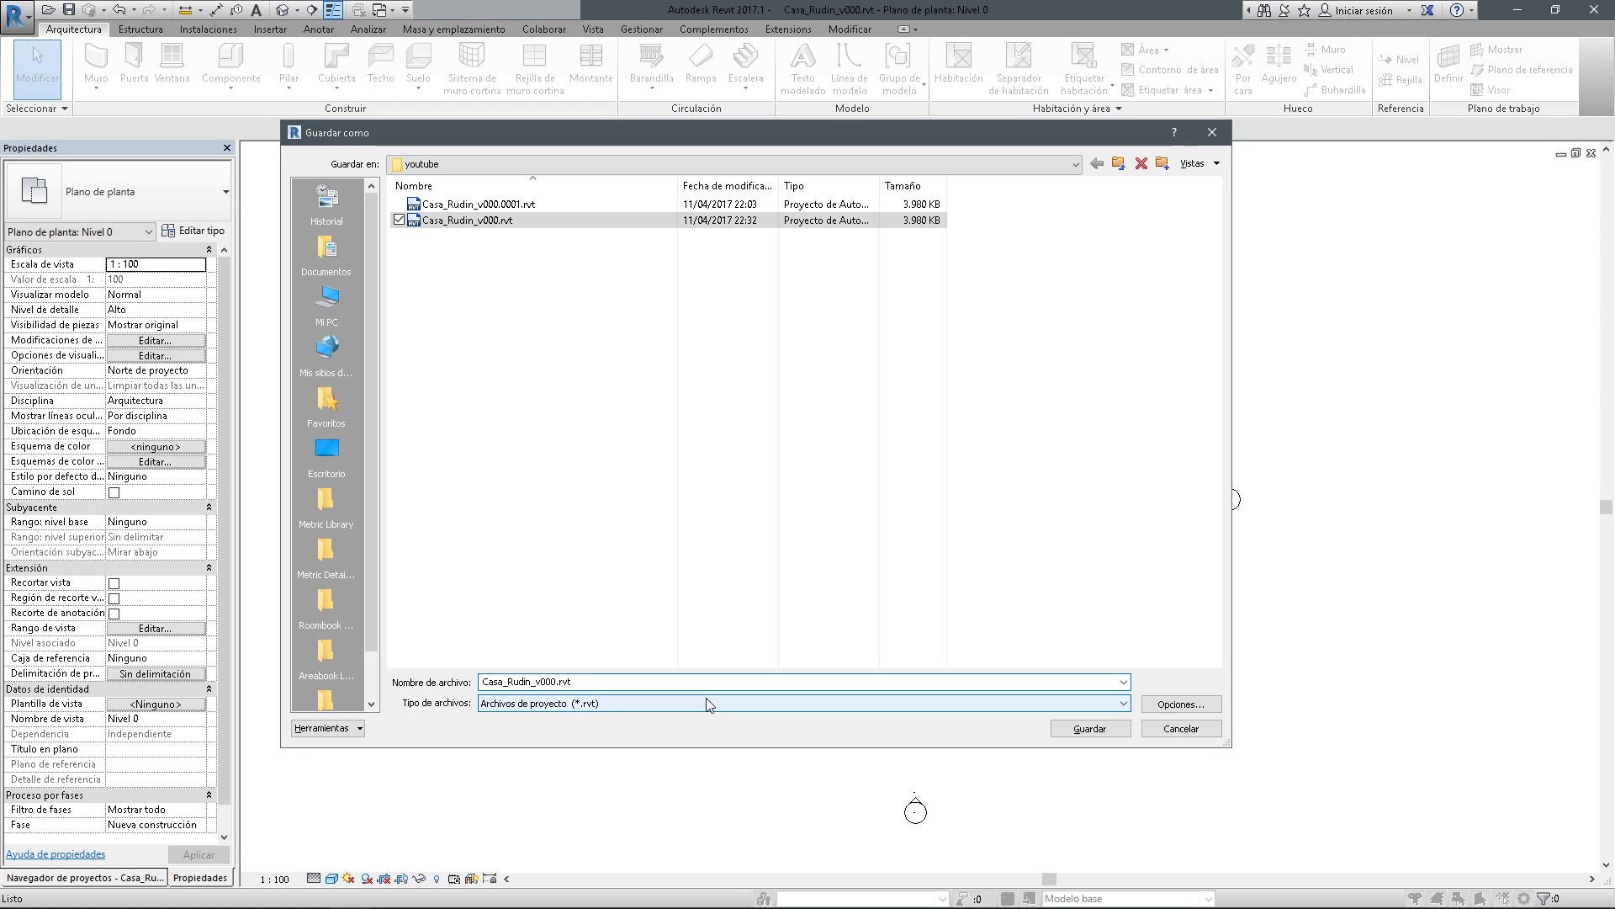
key("BackSpace")
key("BackSpace")
type("1")
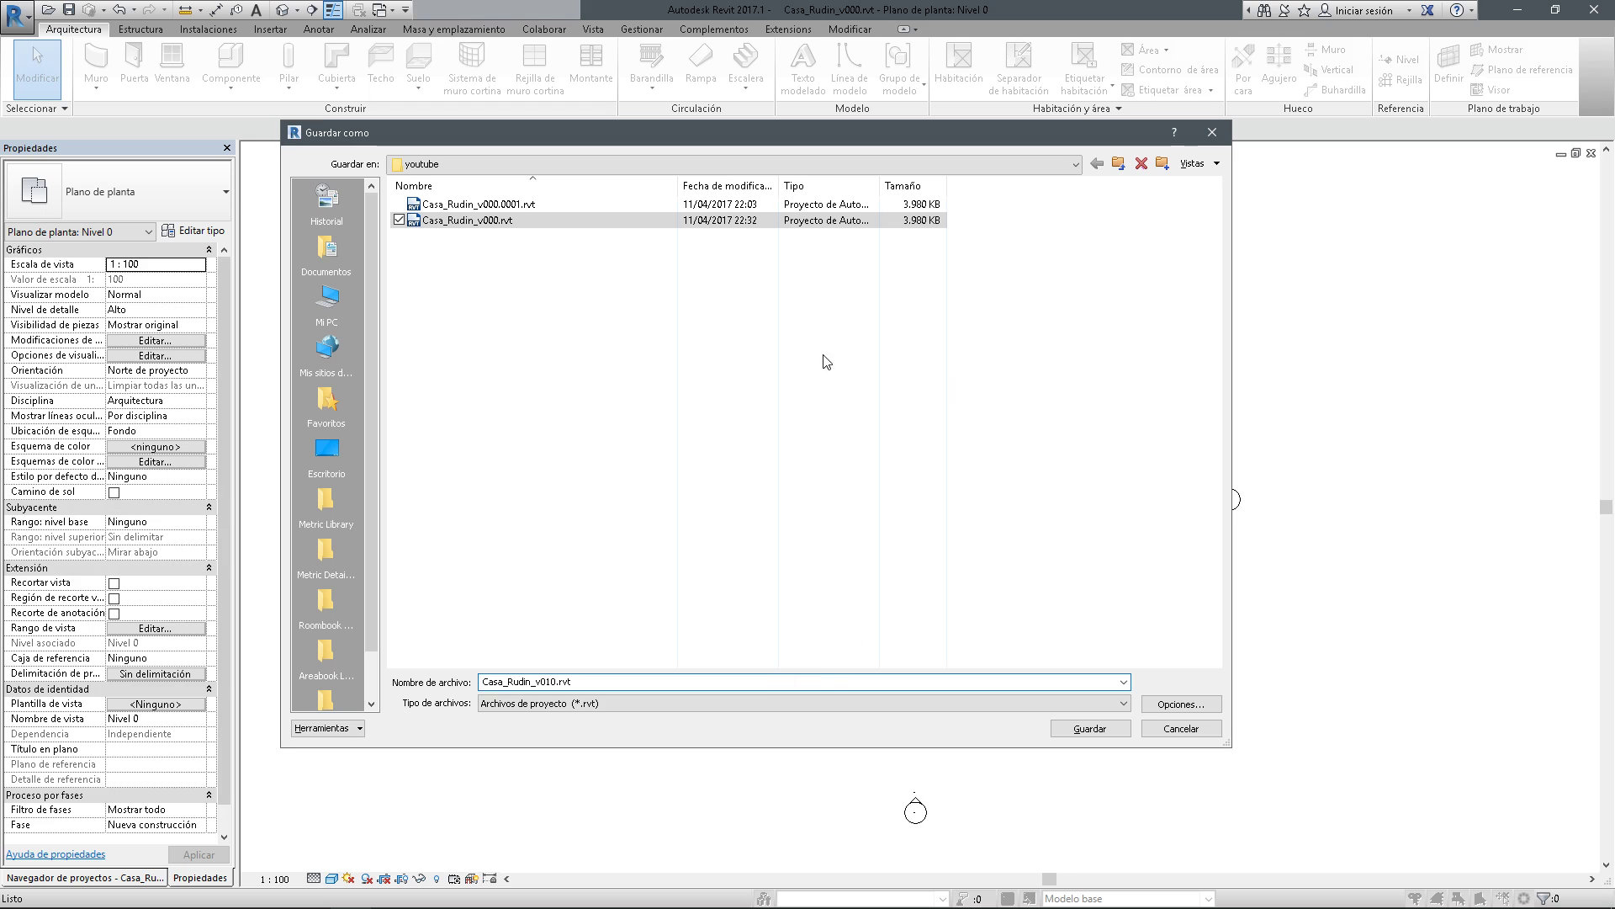
left_click(1104, 730)
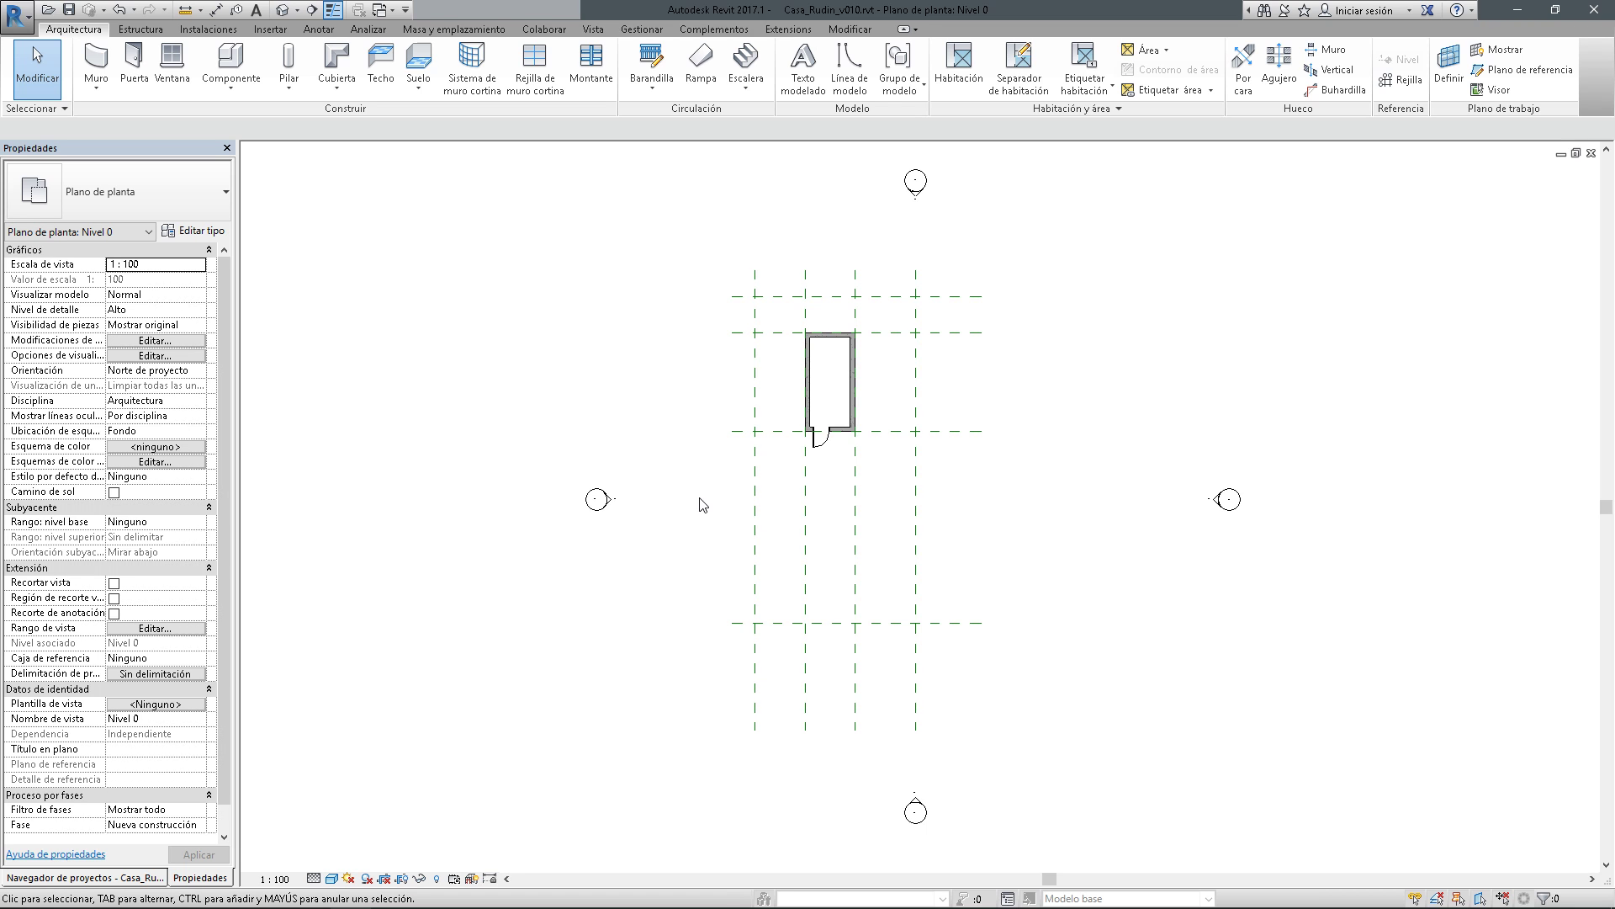
Show the project browser, then switch to the Revit 2017 help in Edge and read the family terminology on Familias - Habilidades básicas
left_click(124, 878)
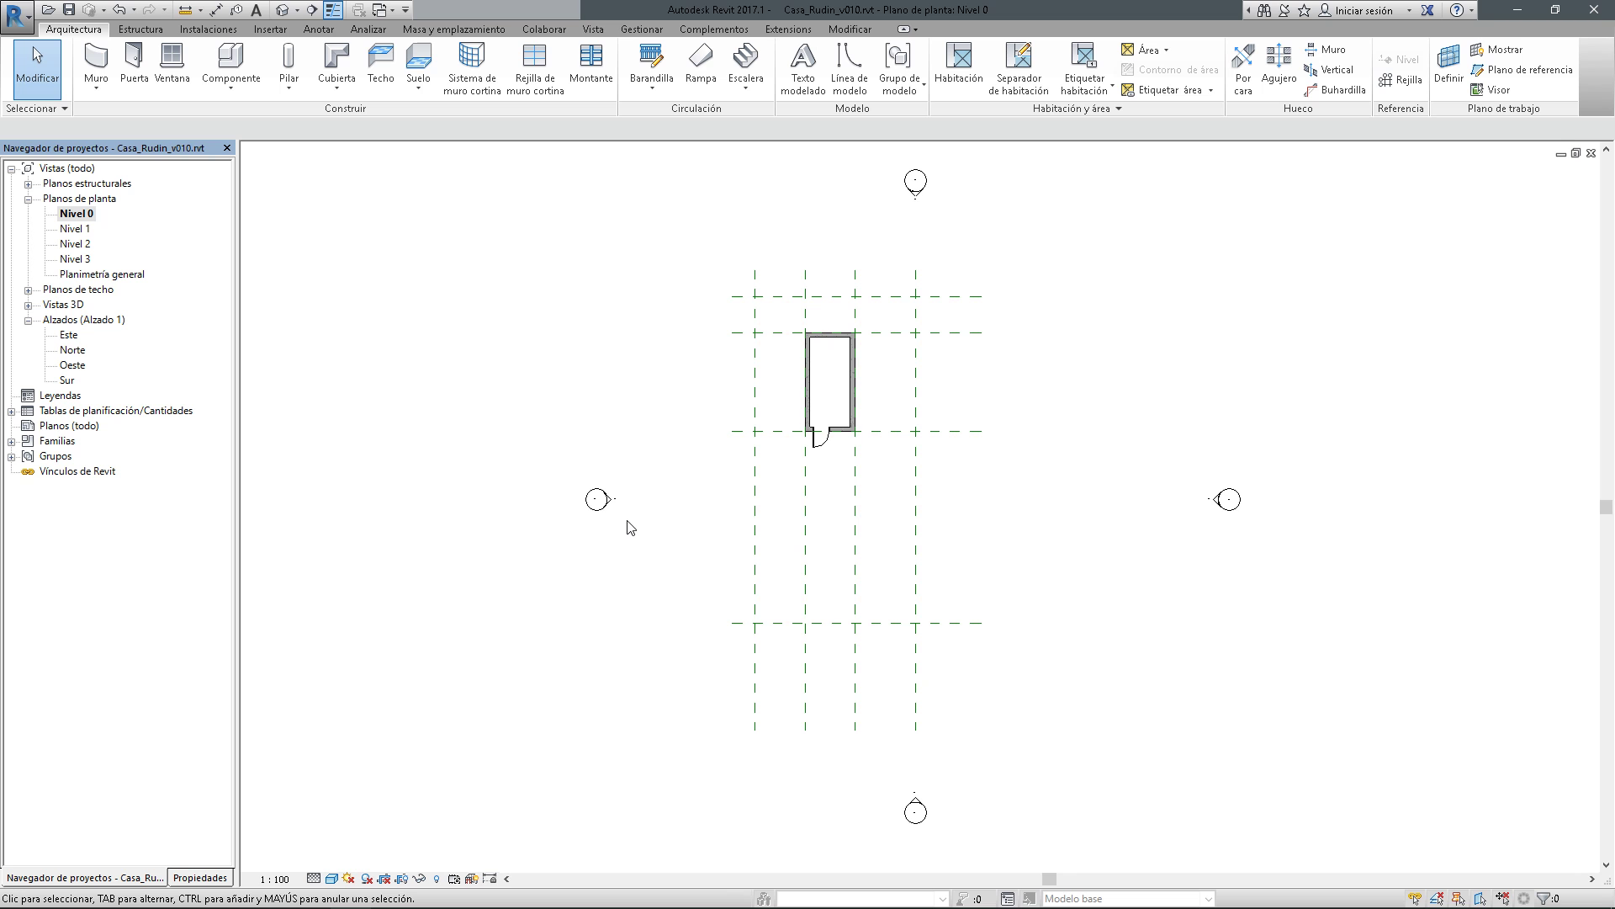
mouse_move(389, 904)
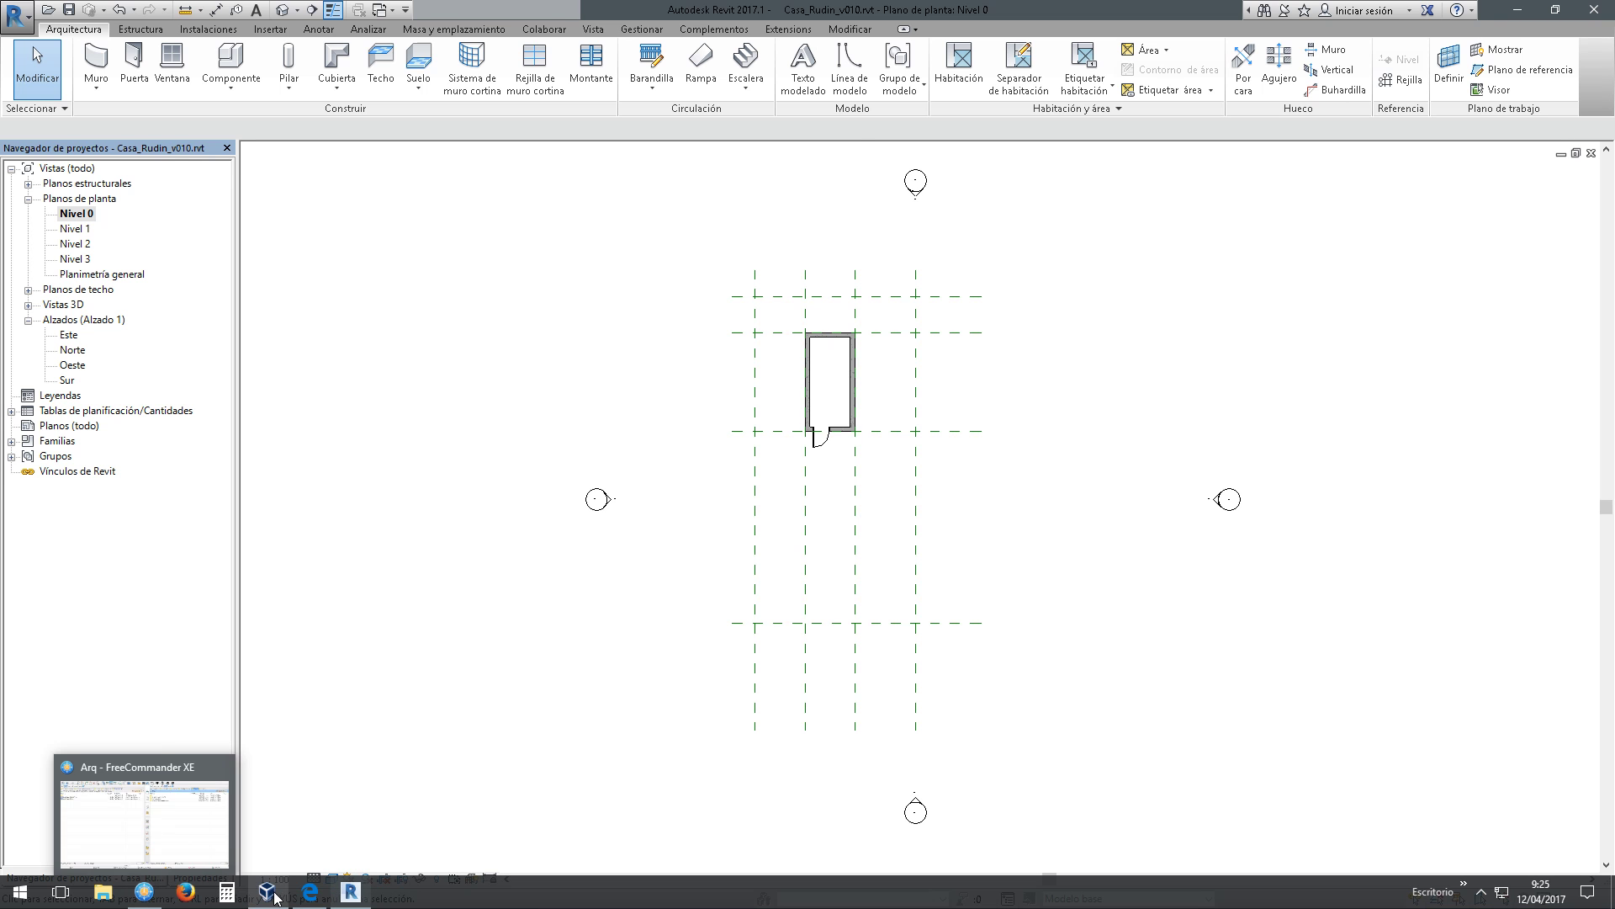
left_click(308, 897)
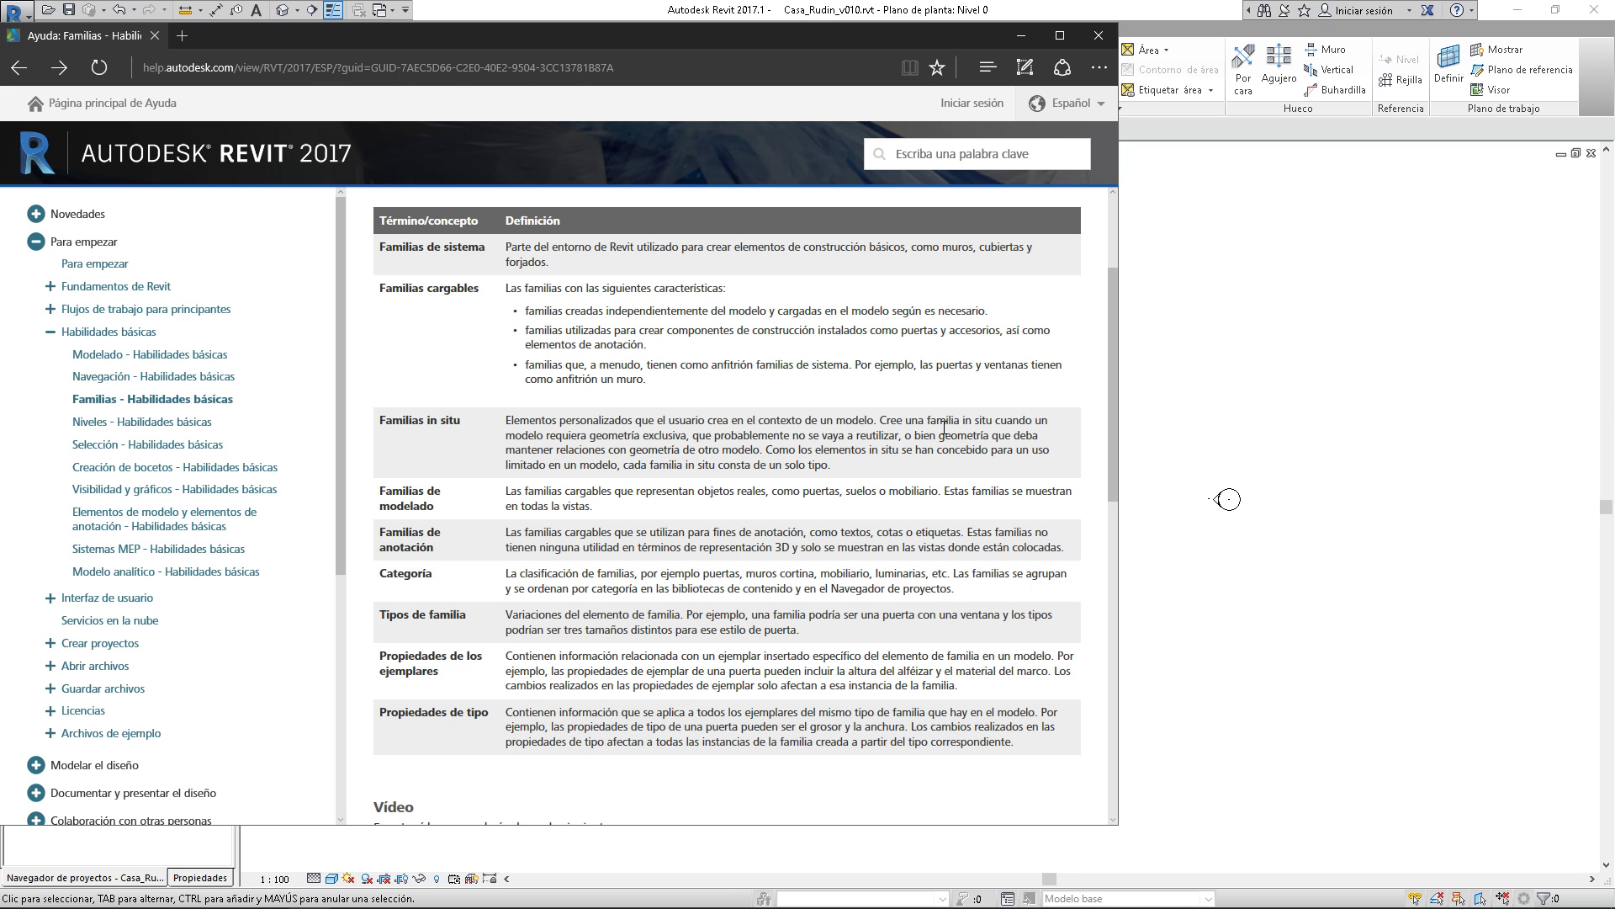
left_click(1255, 354)
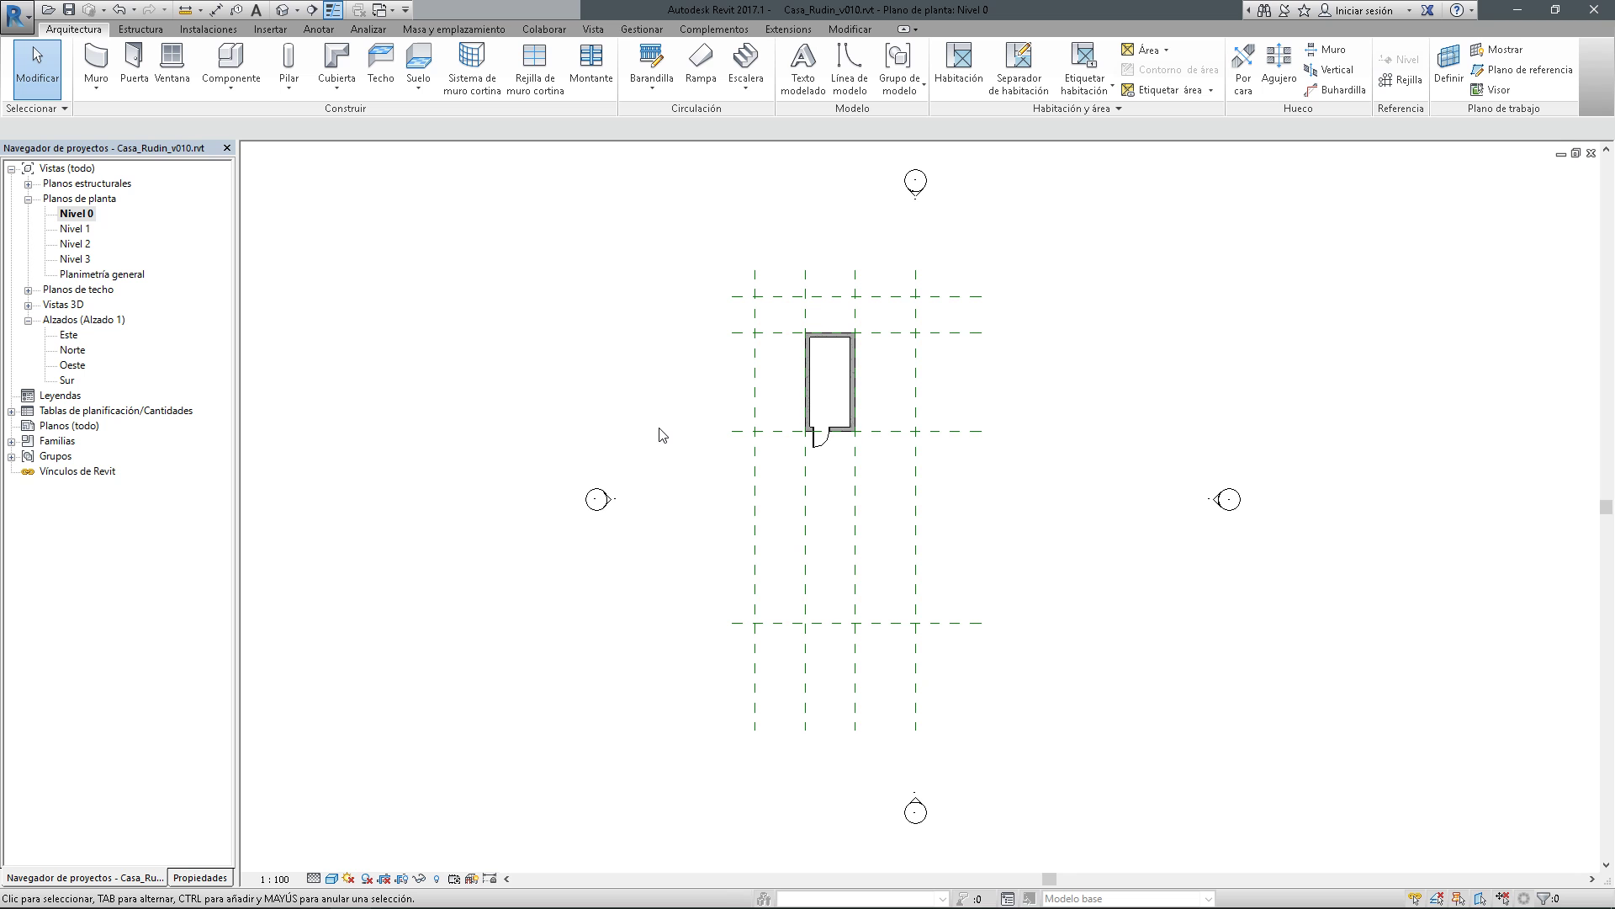
key("alt+Tab")
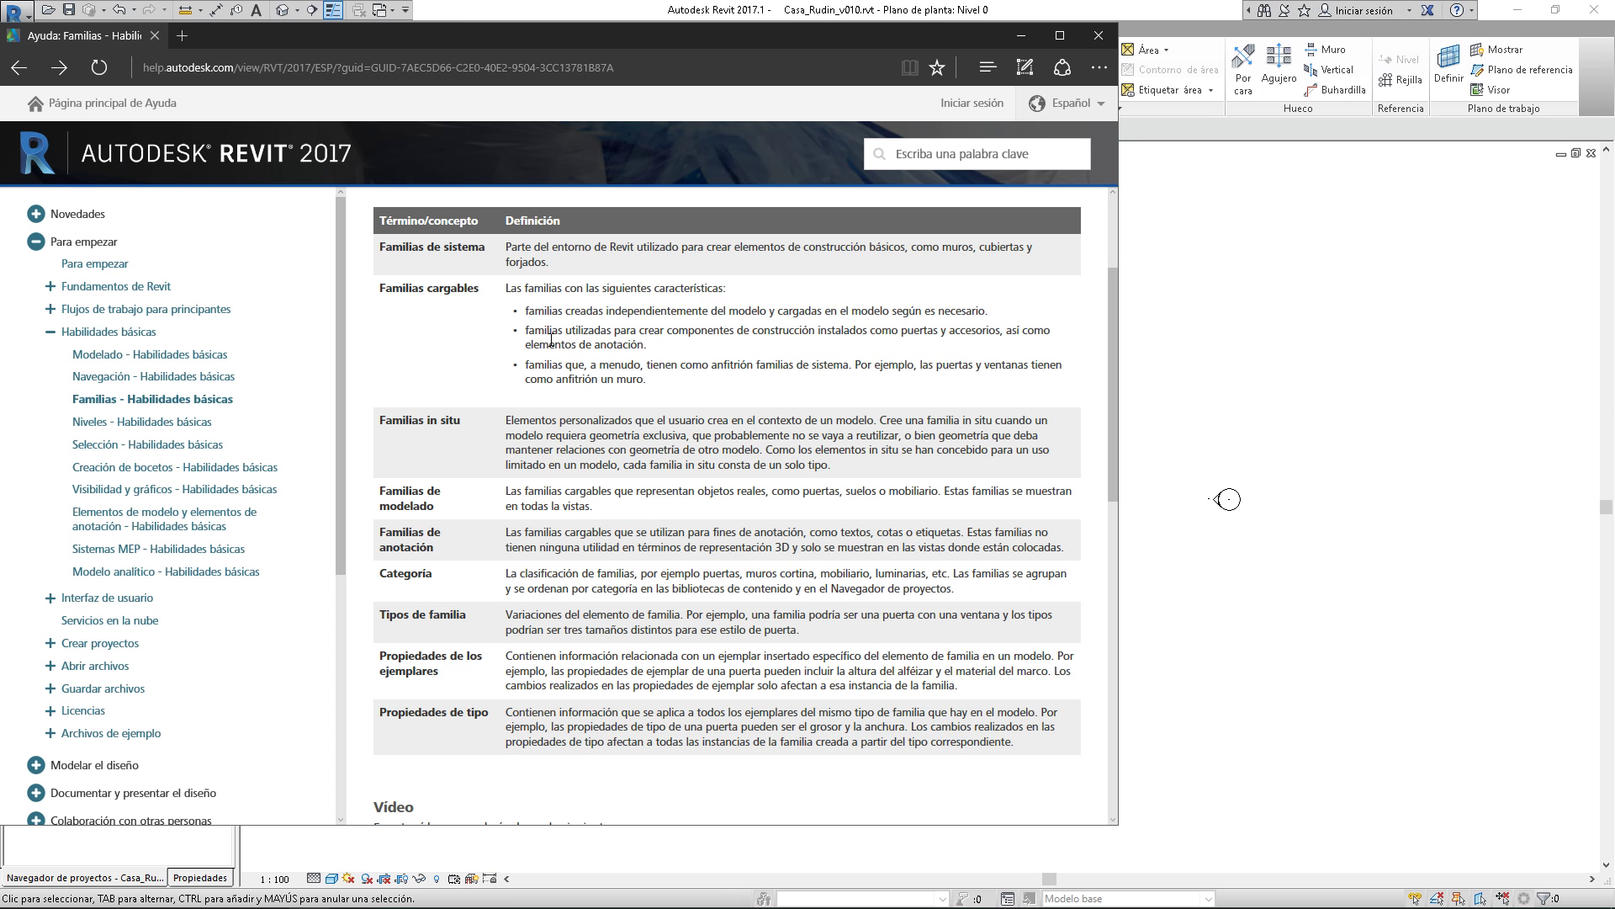
left_click(22, 73)
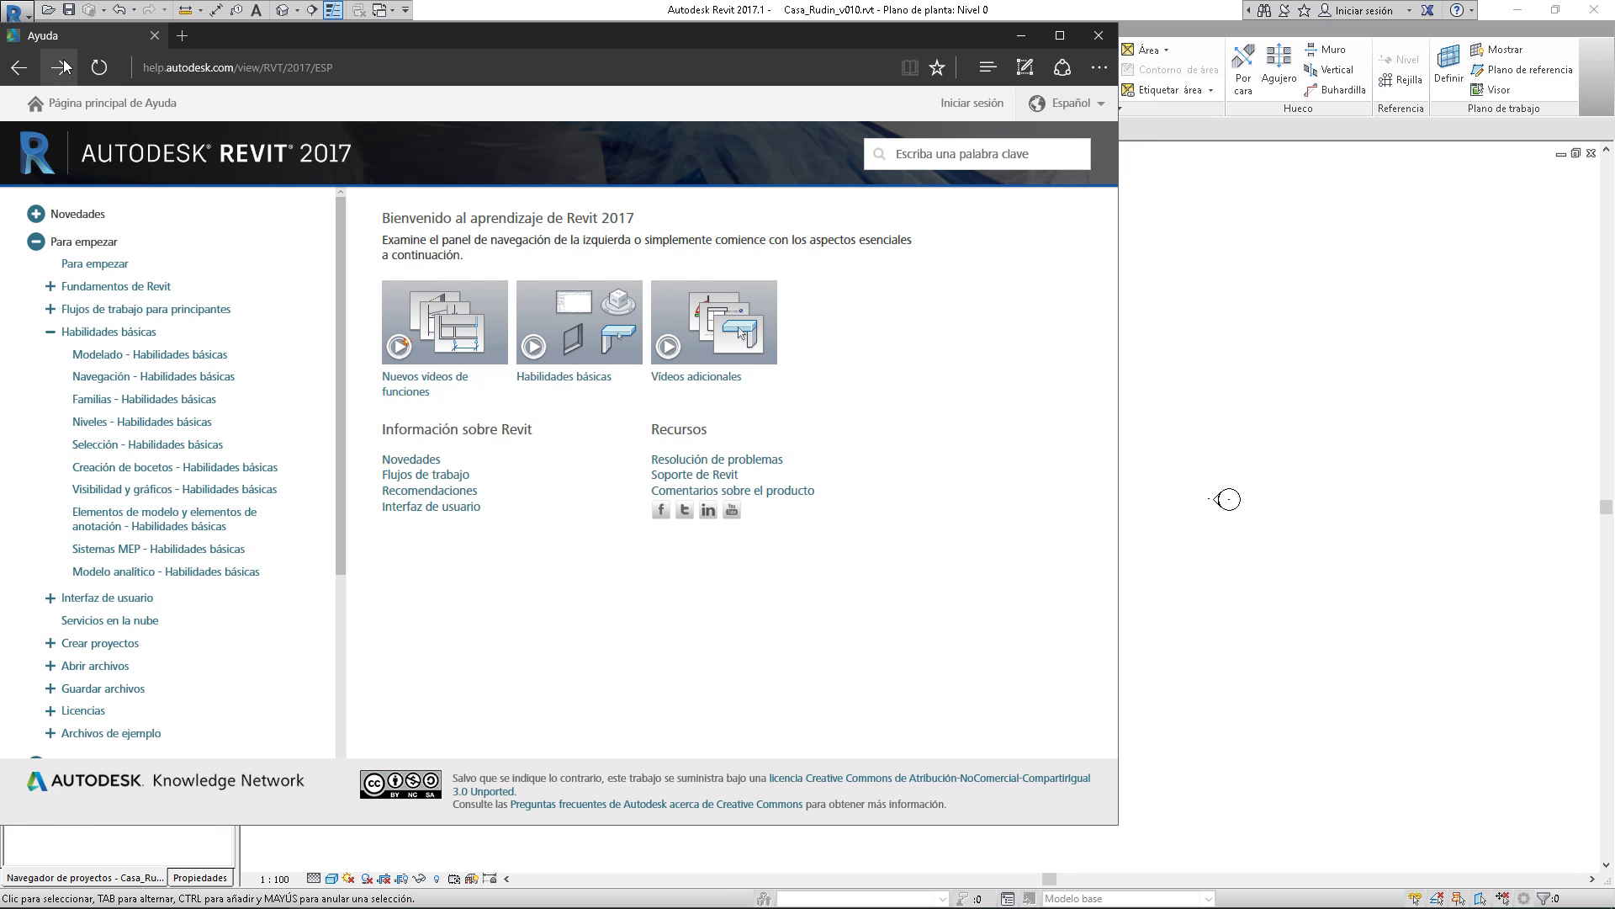
left_click(61, 67)
scroll(768, 522, "down", 2)
scroll(768, 522, "up", 2)
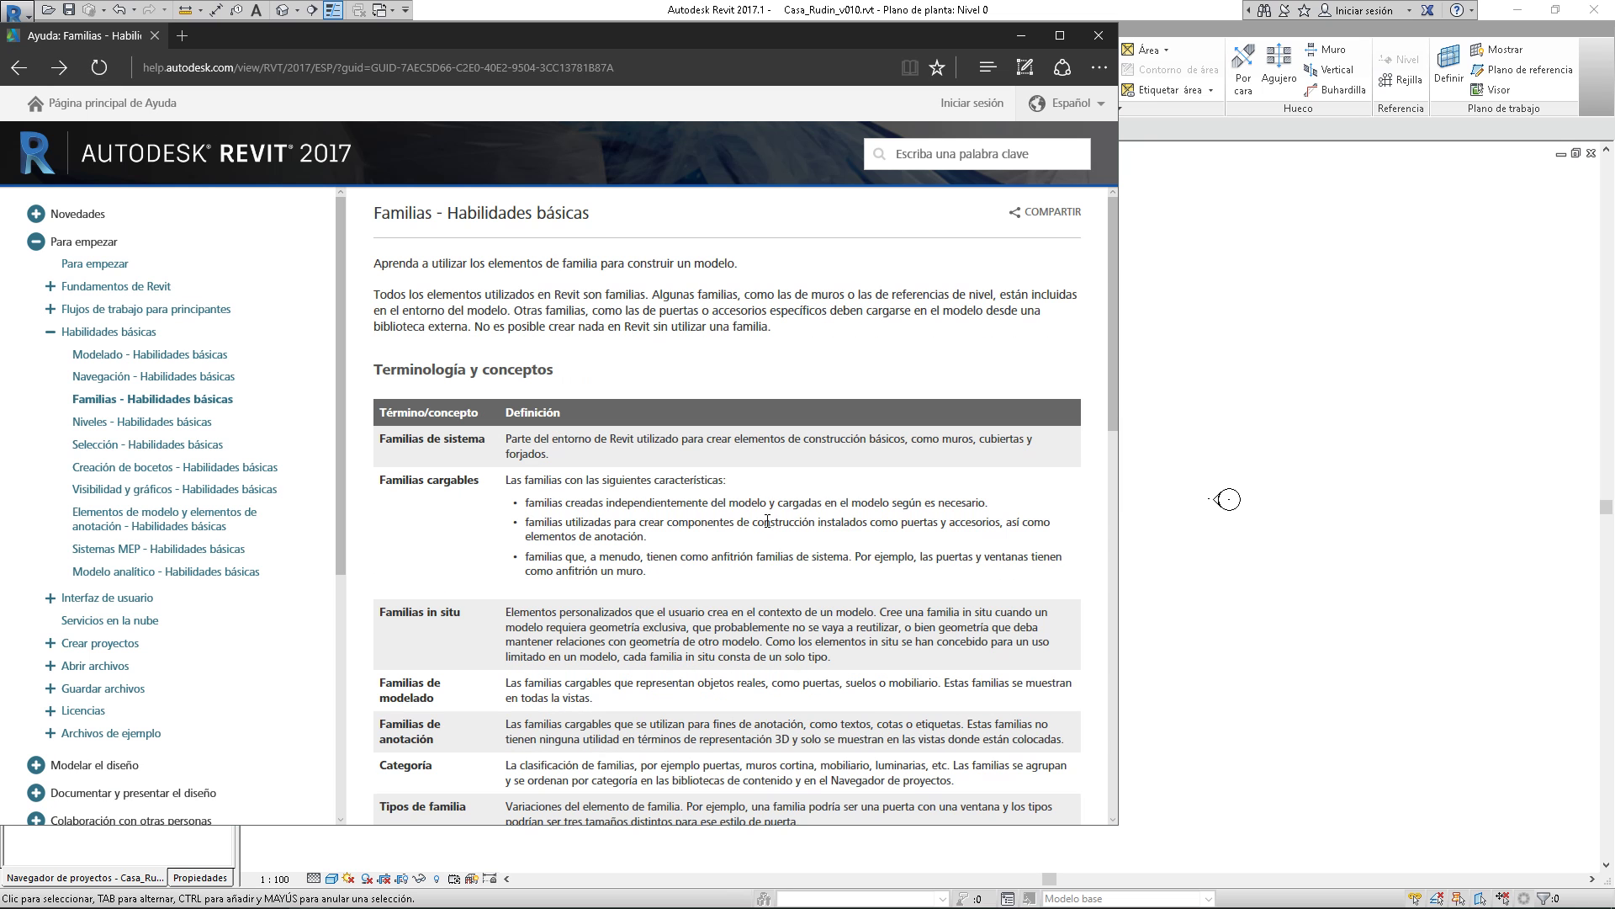
scroll(768, 517, "down", 1)
scroll(728, 559, "down", 1)
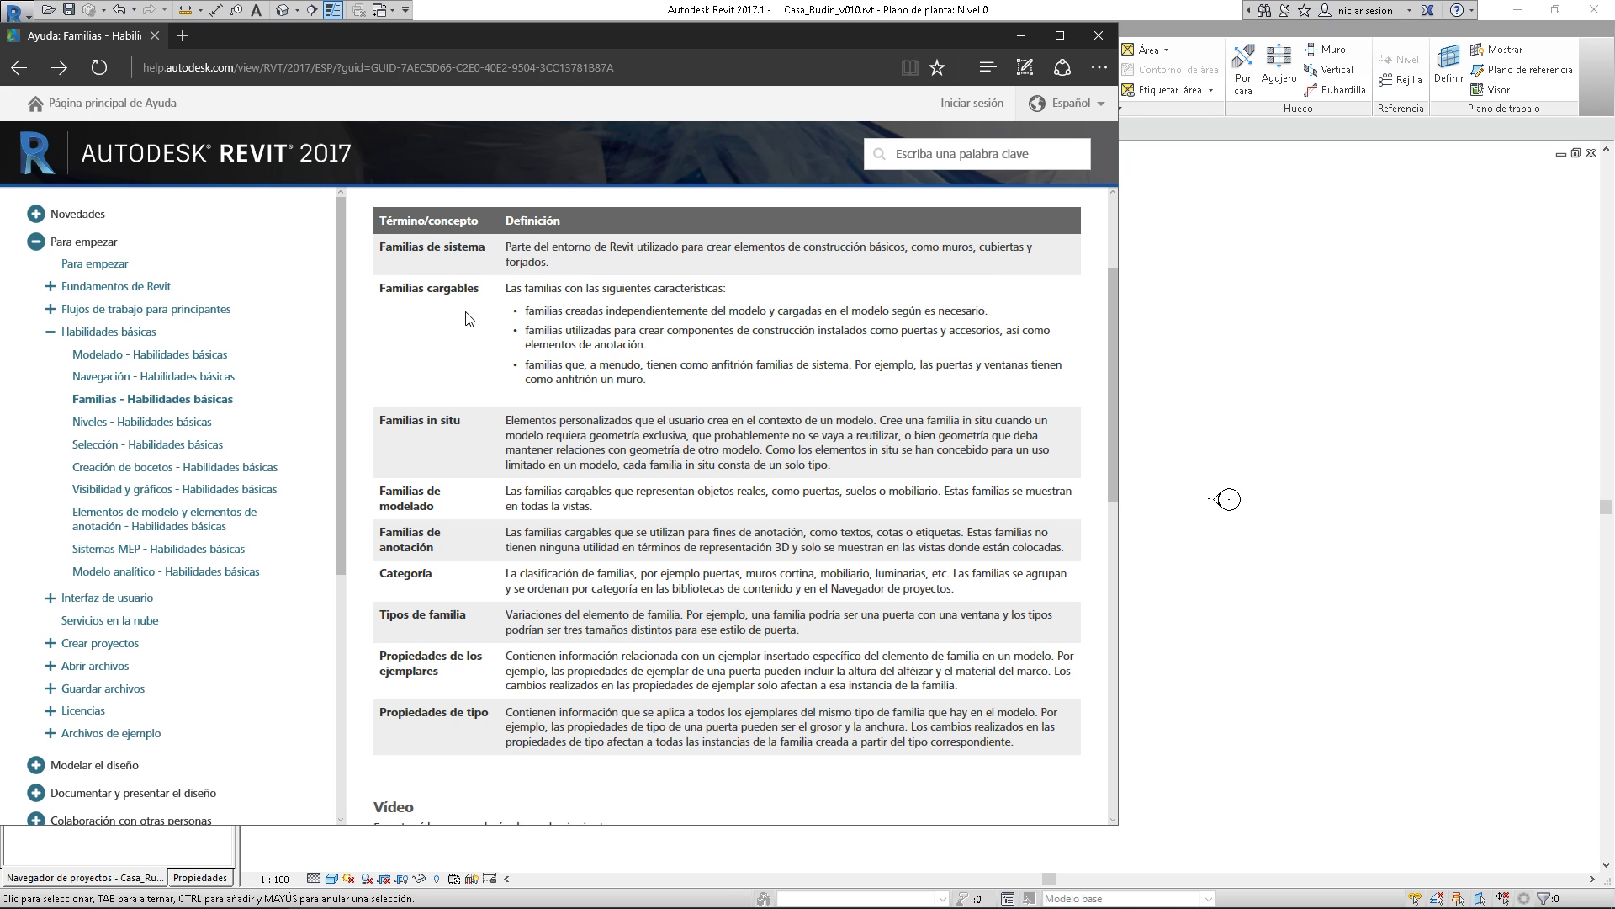
Compare the help's definitions of system, loadable, in-situ and modelling families with the building tools in Revit
left_click(1323, 327)
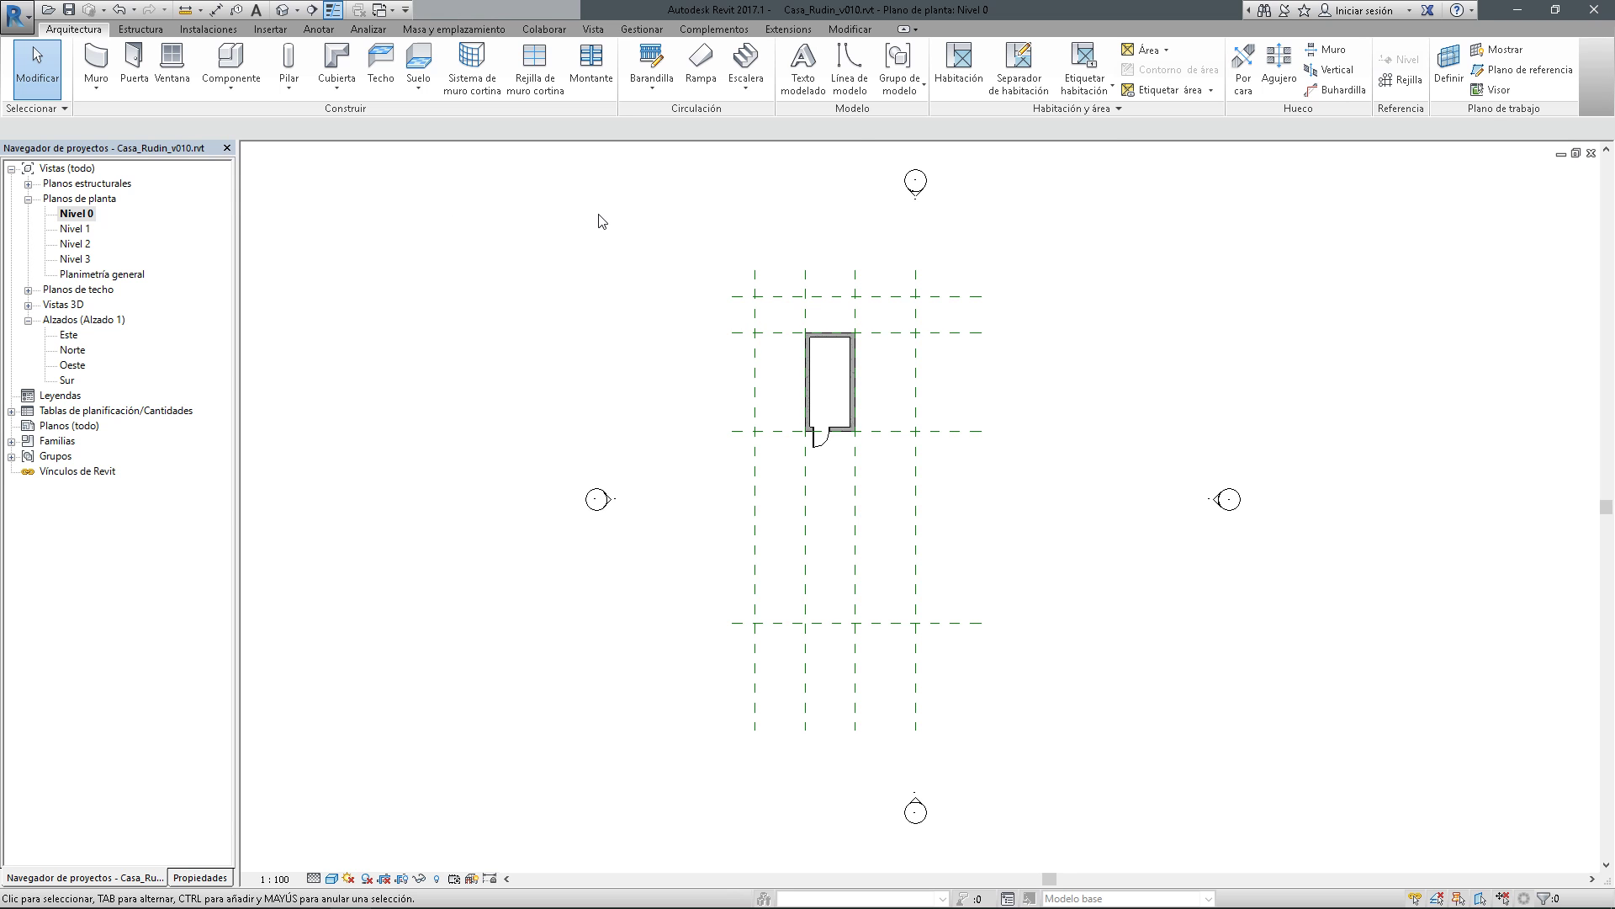
key("alt+Tab")
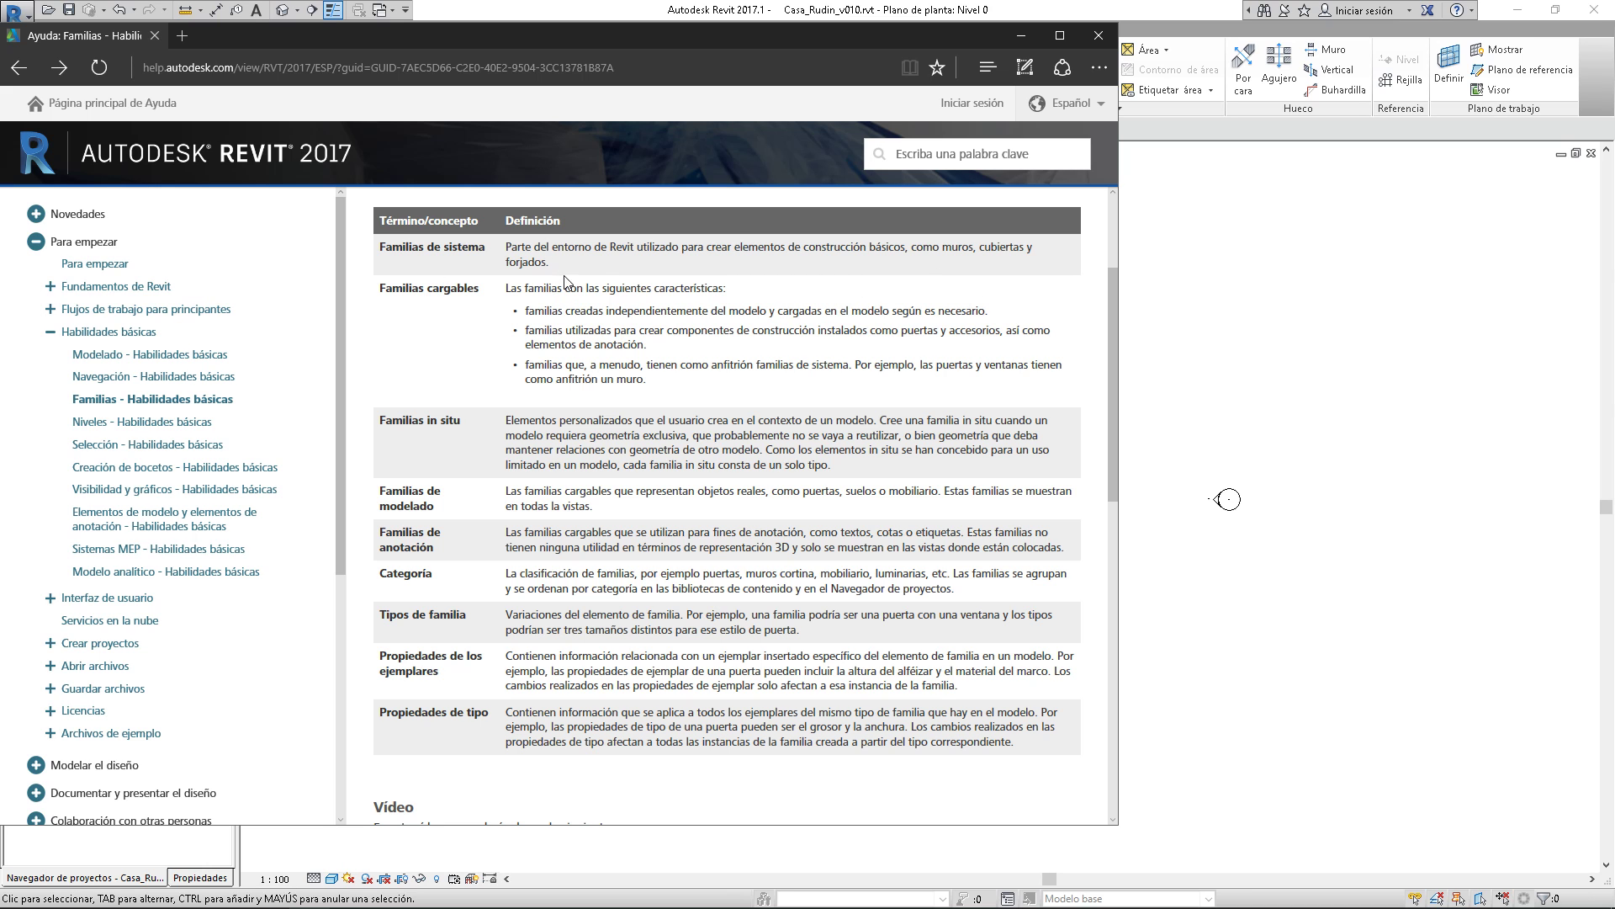
left_click(1254, 368)
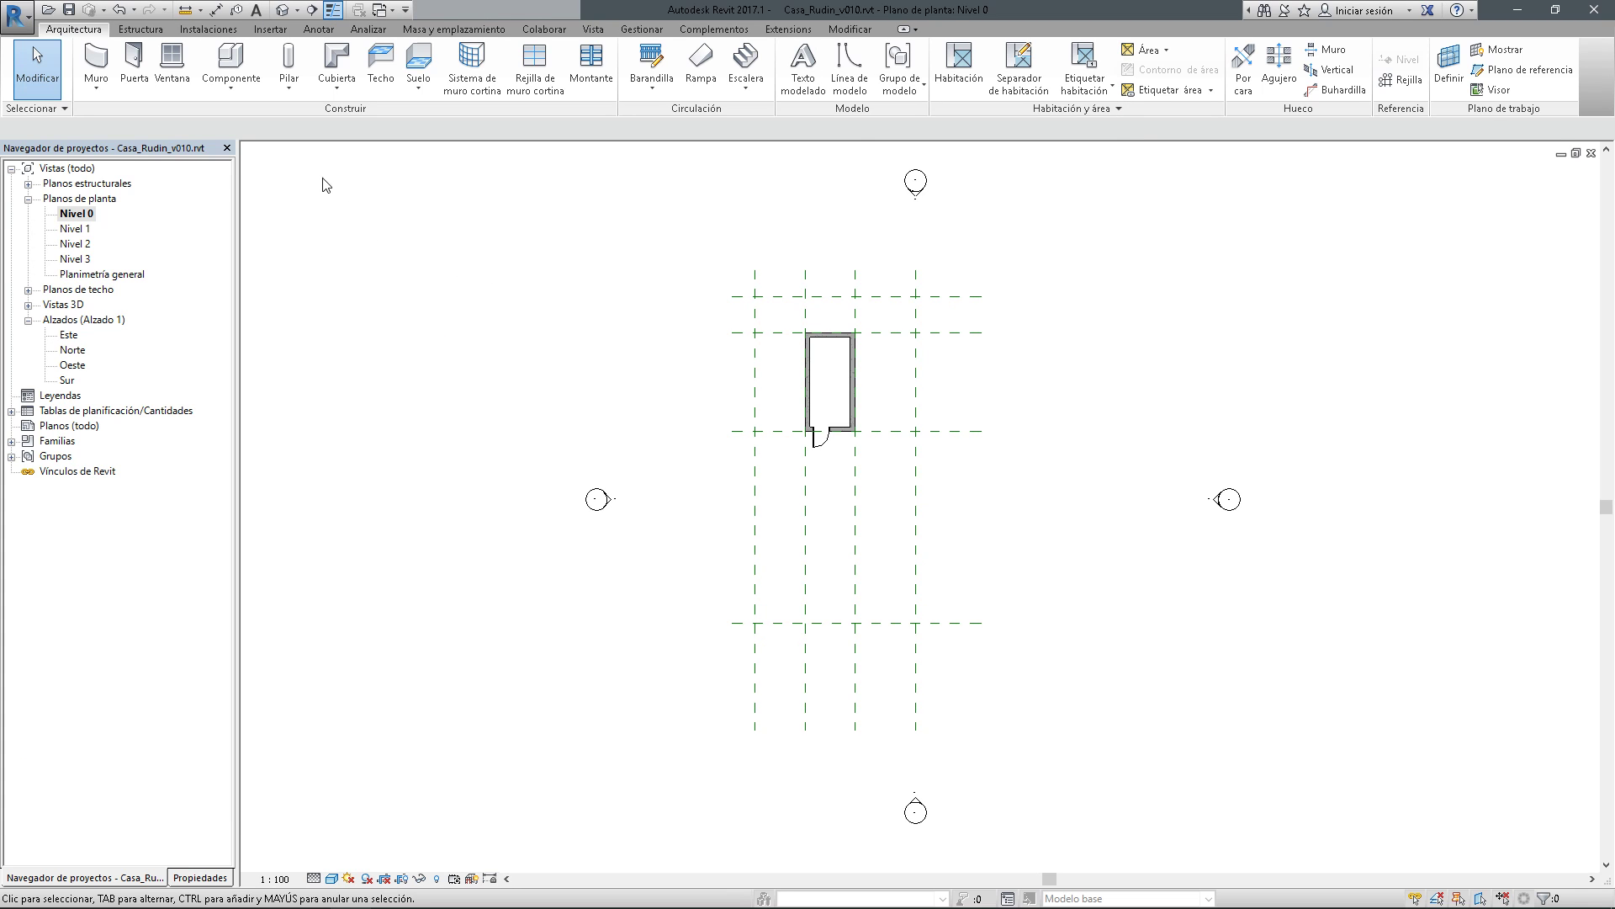
key("alt+Tab")
key("alt+Tab")
key("alt+Tab")
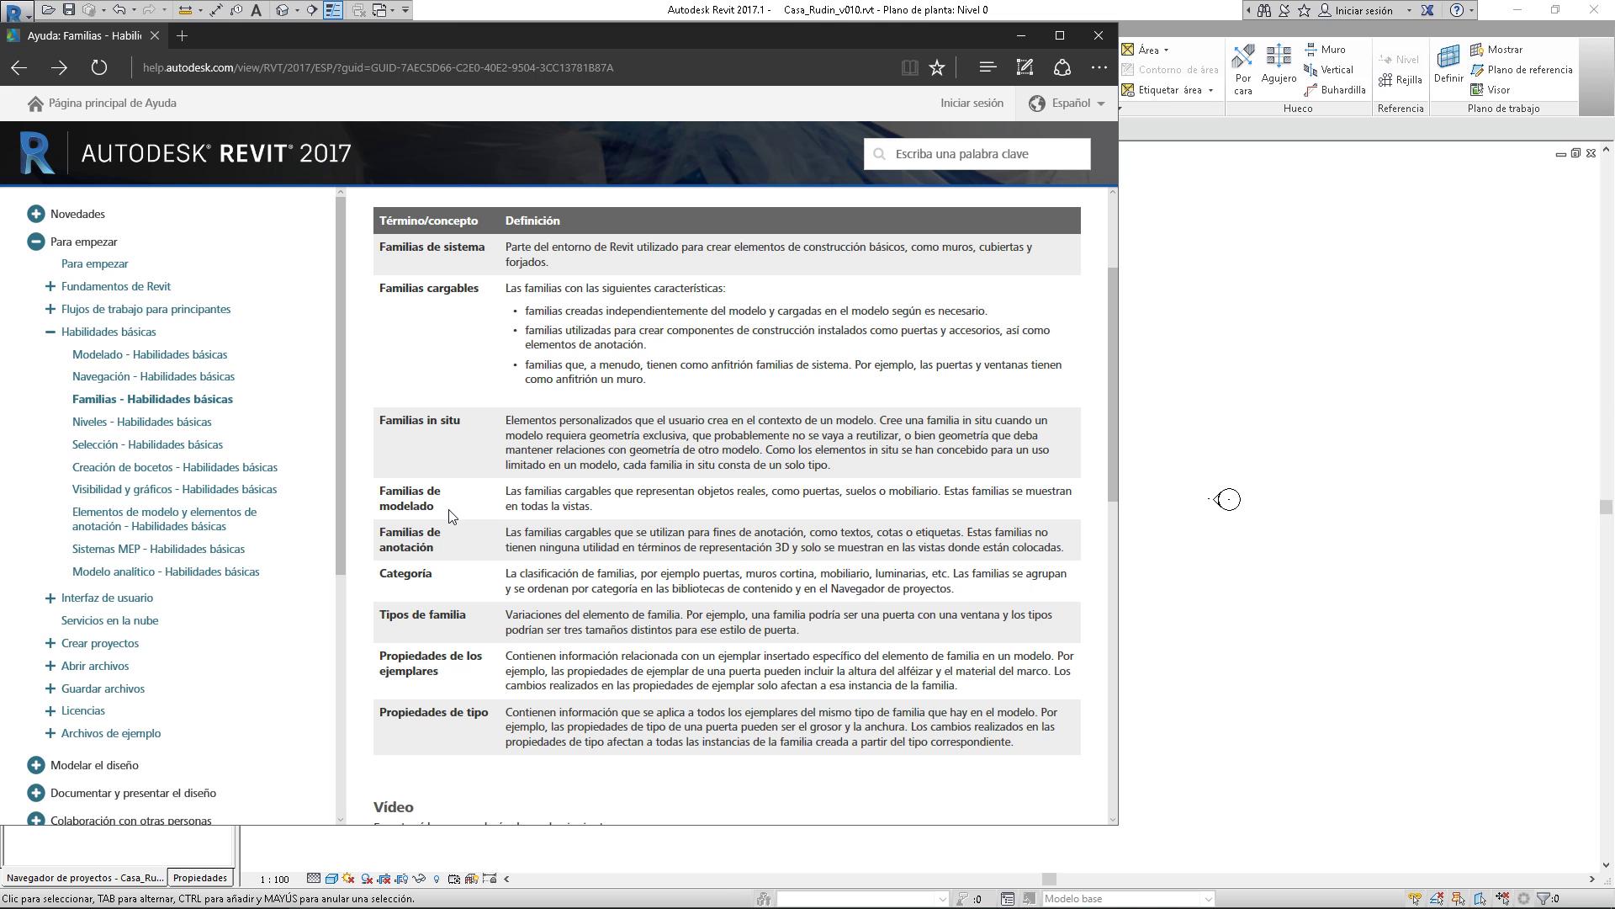
left_click(1293, 341)
left_click(289, 59)
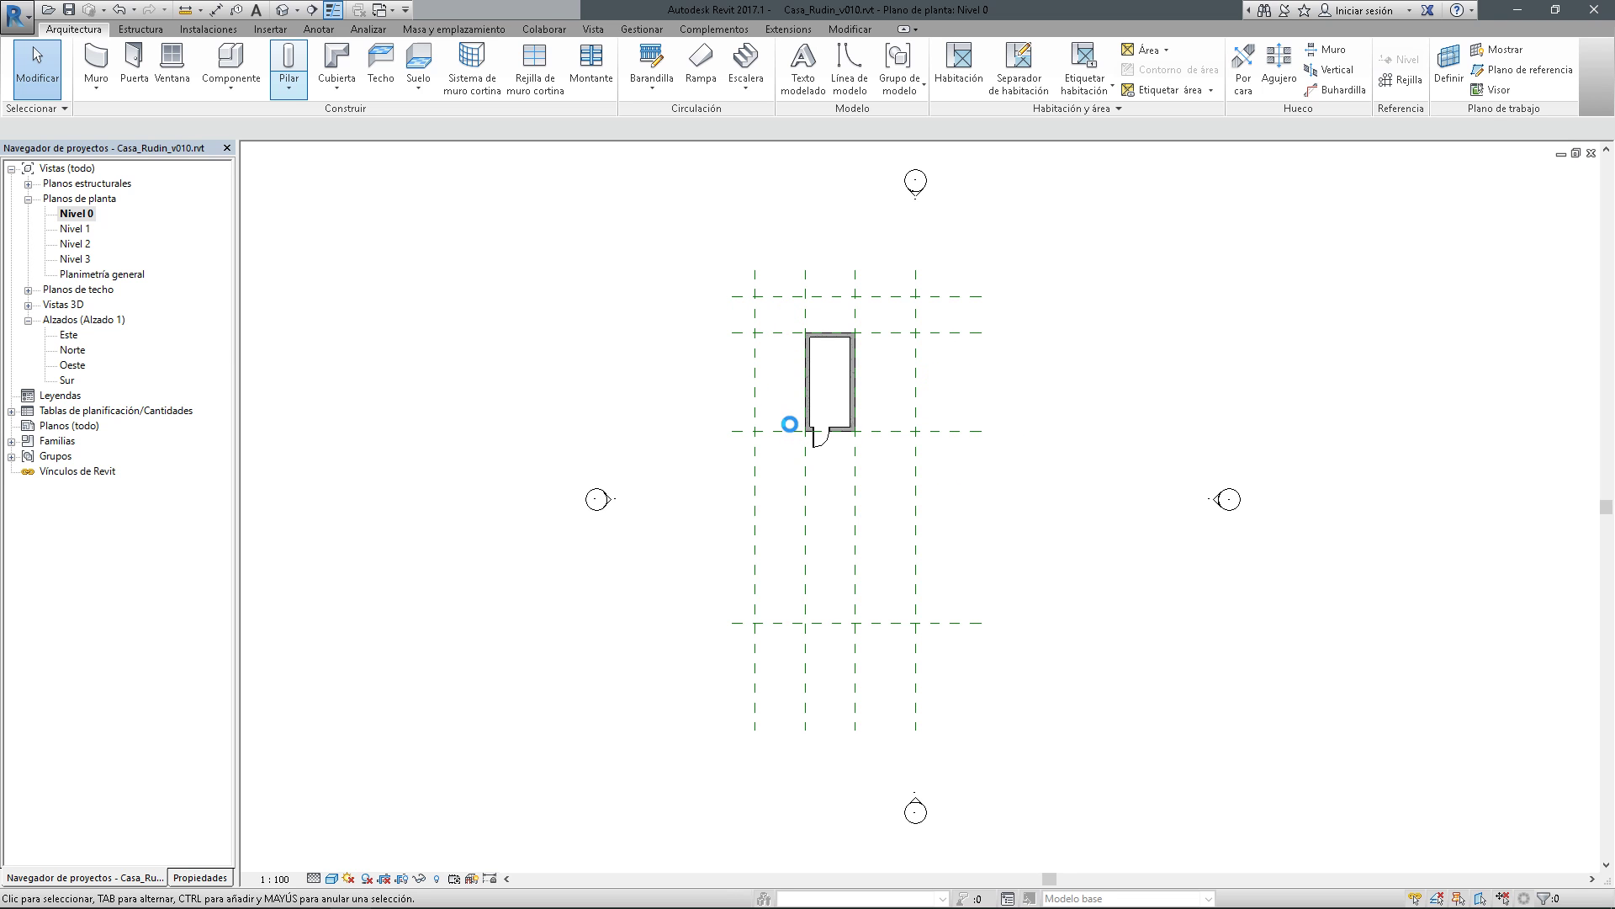
Return to the help page and highlight the example categories "muros cortina, mobiliario, luminarias" in the Categoría definition
key("alt+Tab")
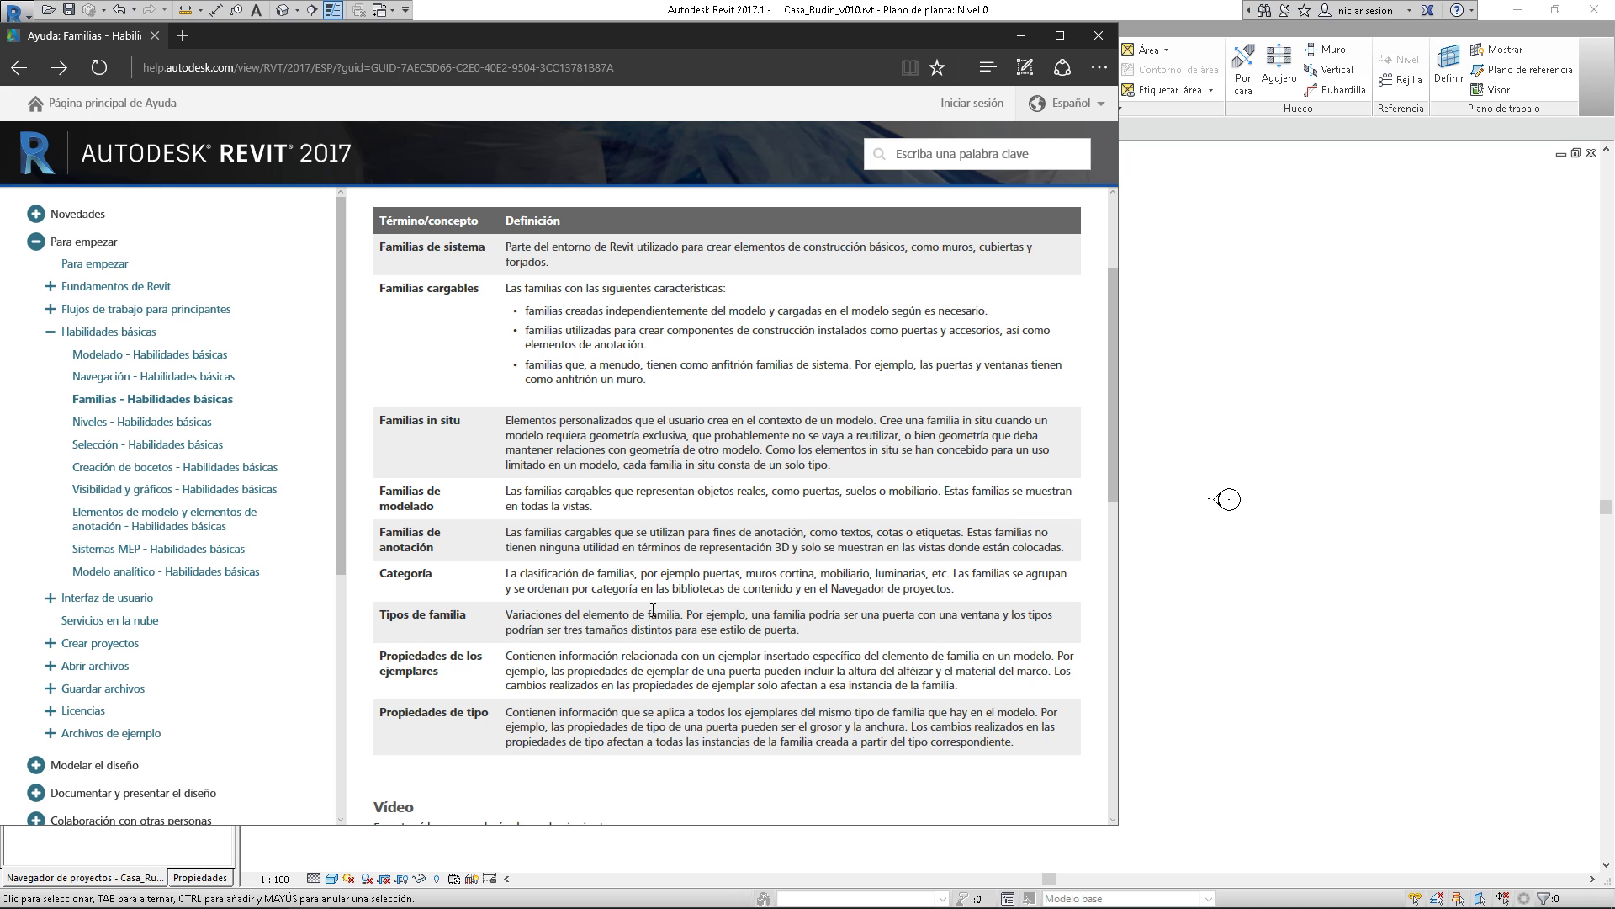
double_click(716, 575)
left_click_drag(746, 575, 914, 576)
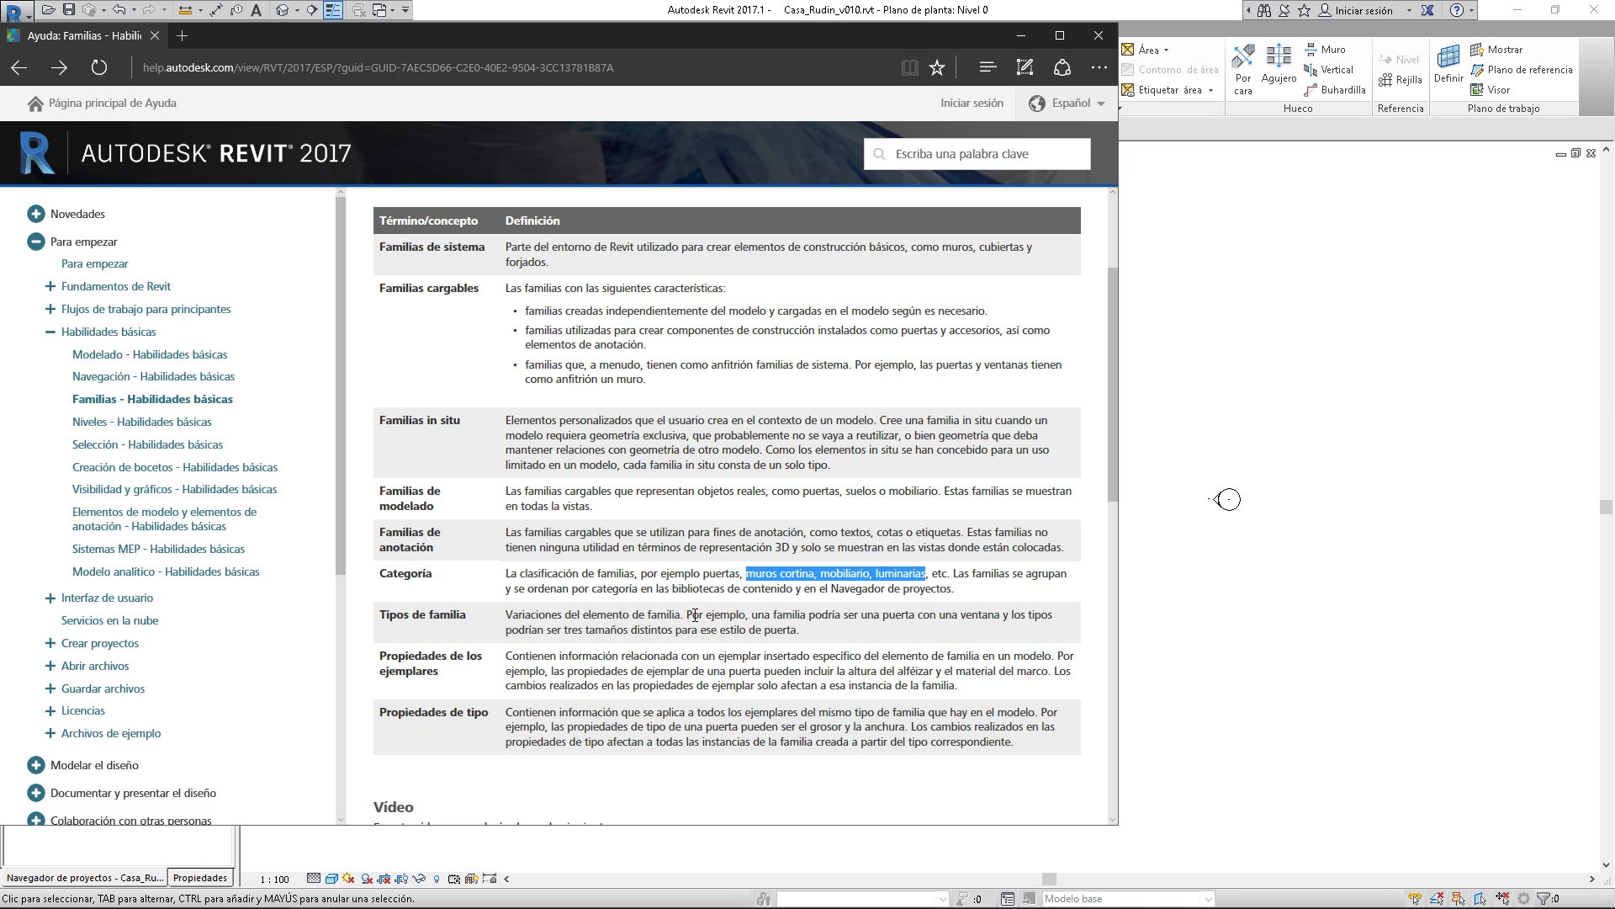
left_click(636, 611)
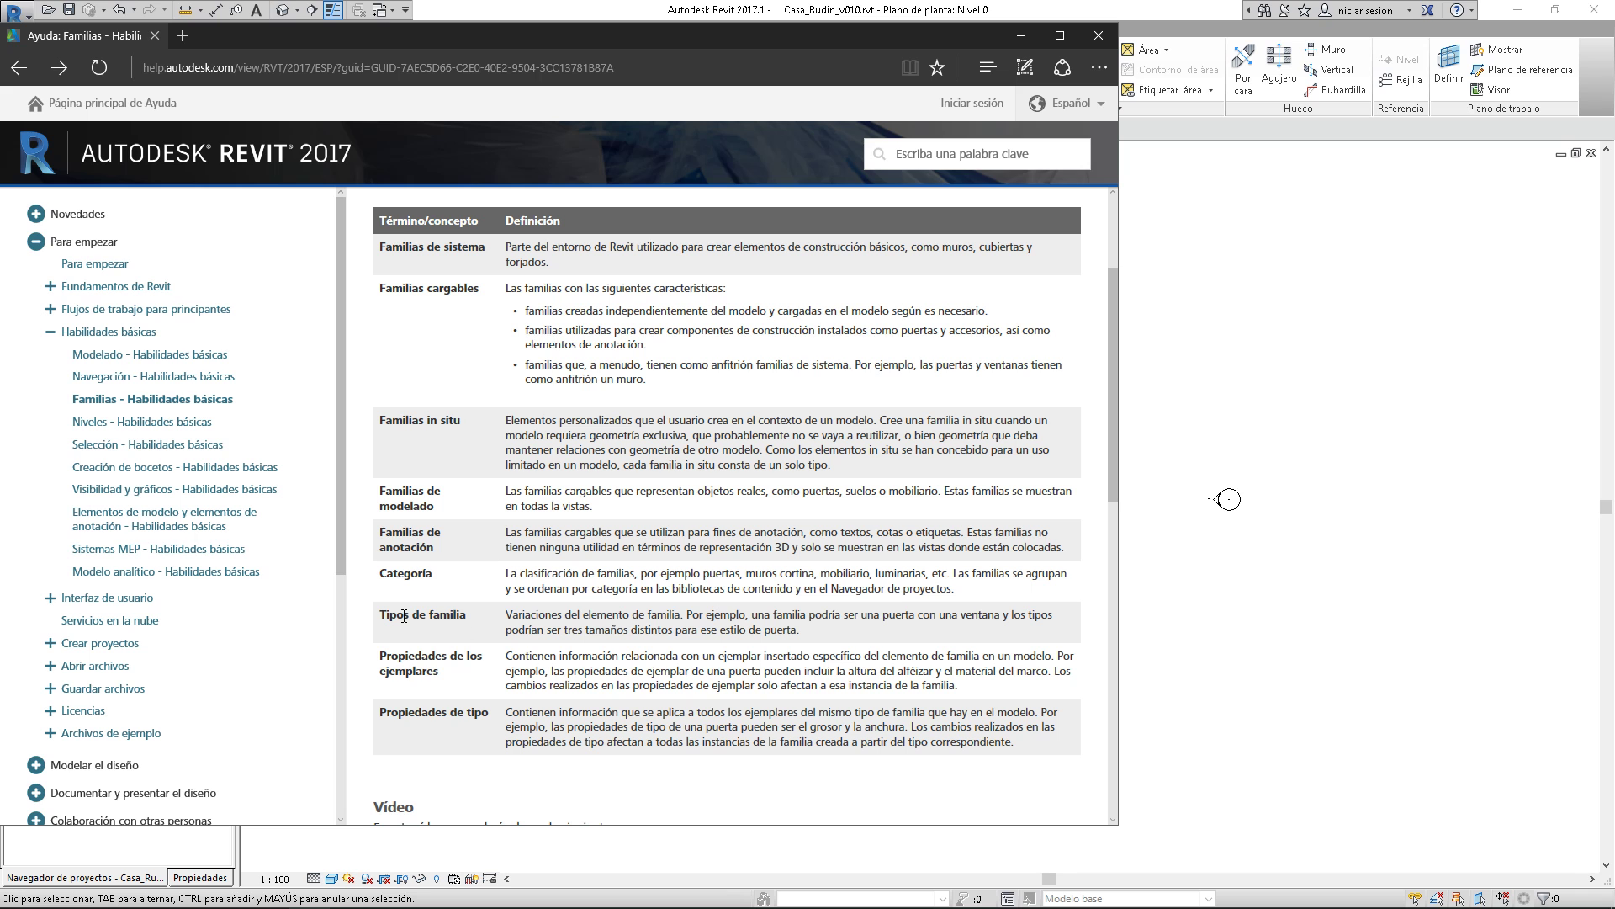
Switch to Revit, select the room's door in the Nivel 0 plan and examine the available types of its family
key("alt+Tab")
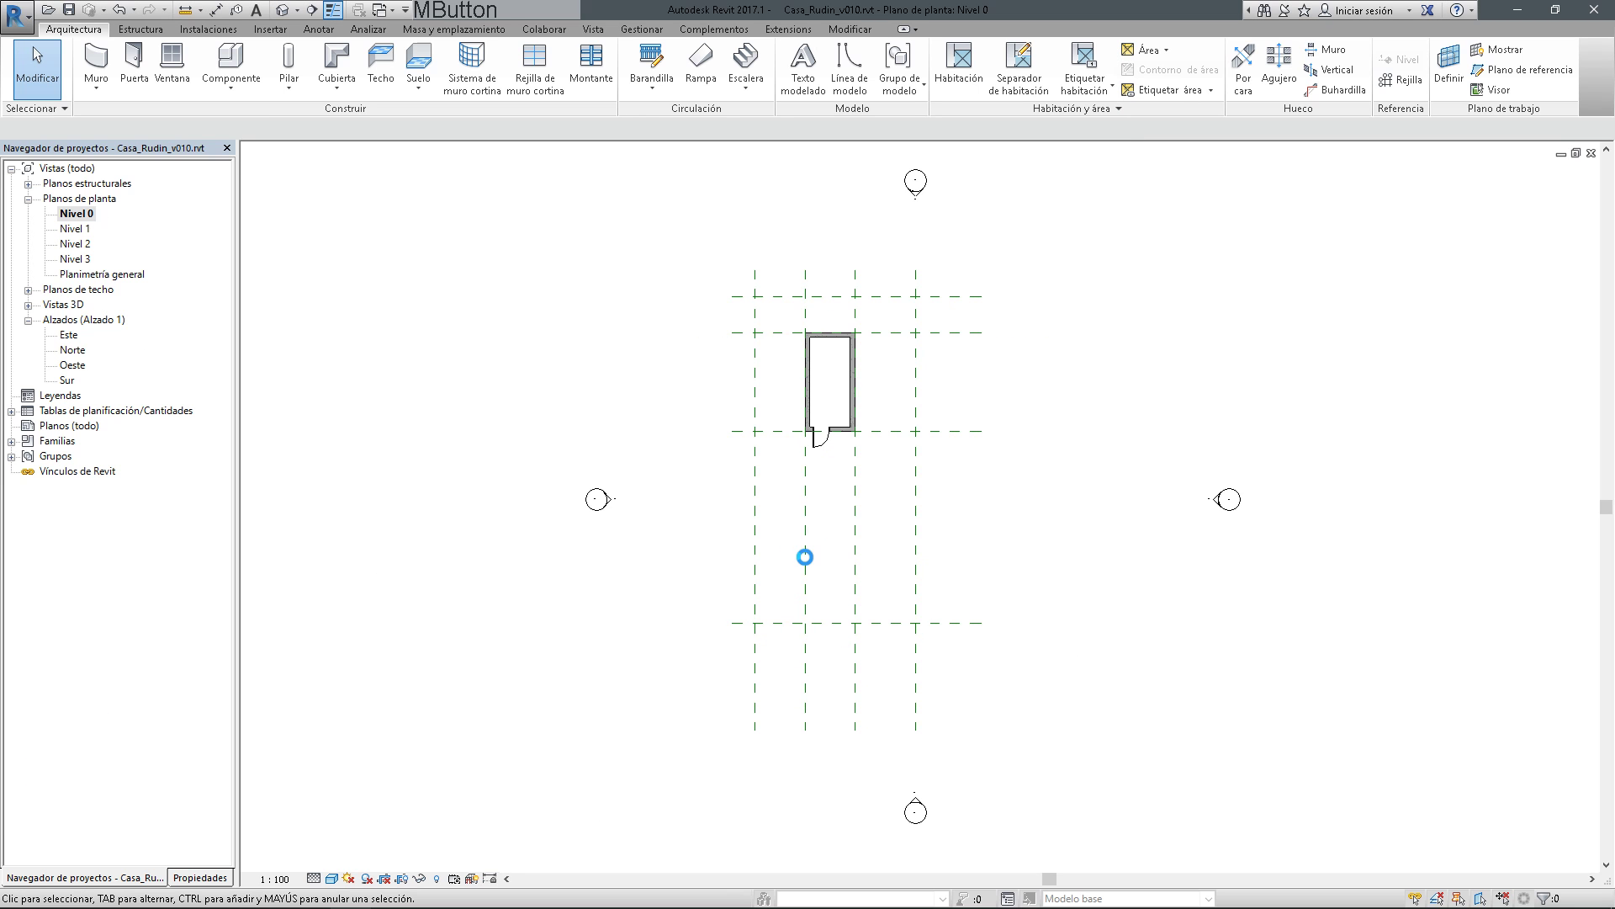
middle_click(830, 488)
scroll(826, 458, "up", 7)
middle_click_drag(829, 487, 769, 507)
scroll(813, 484, "down", 2)
scroll(765, 672, "up", 1)
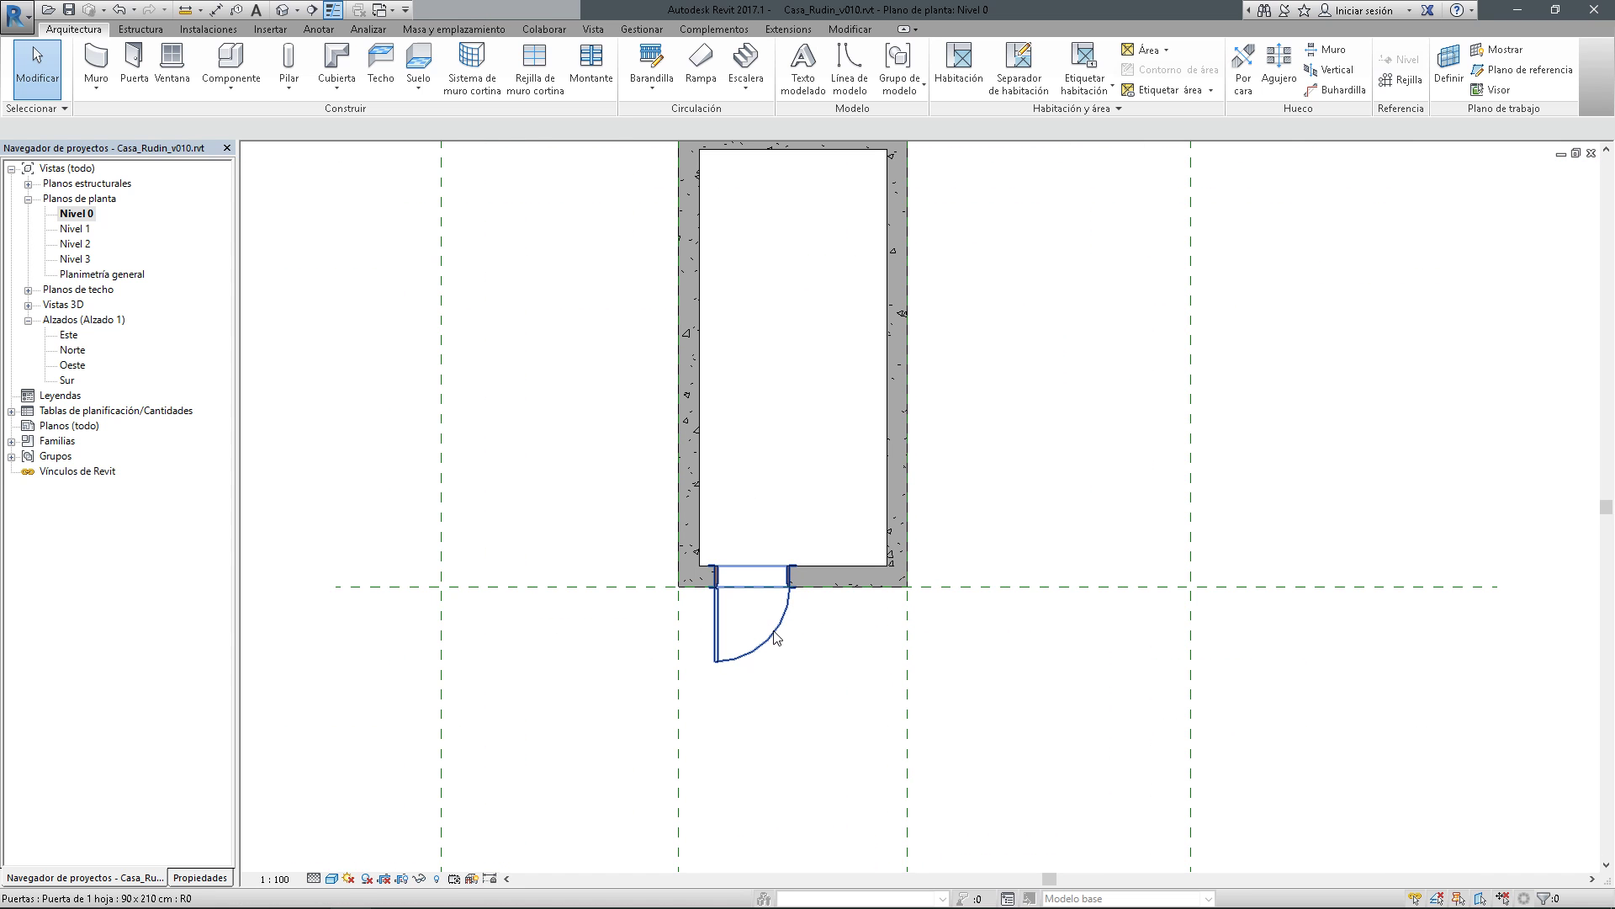
left_click(776, 634)
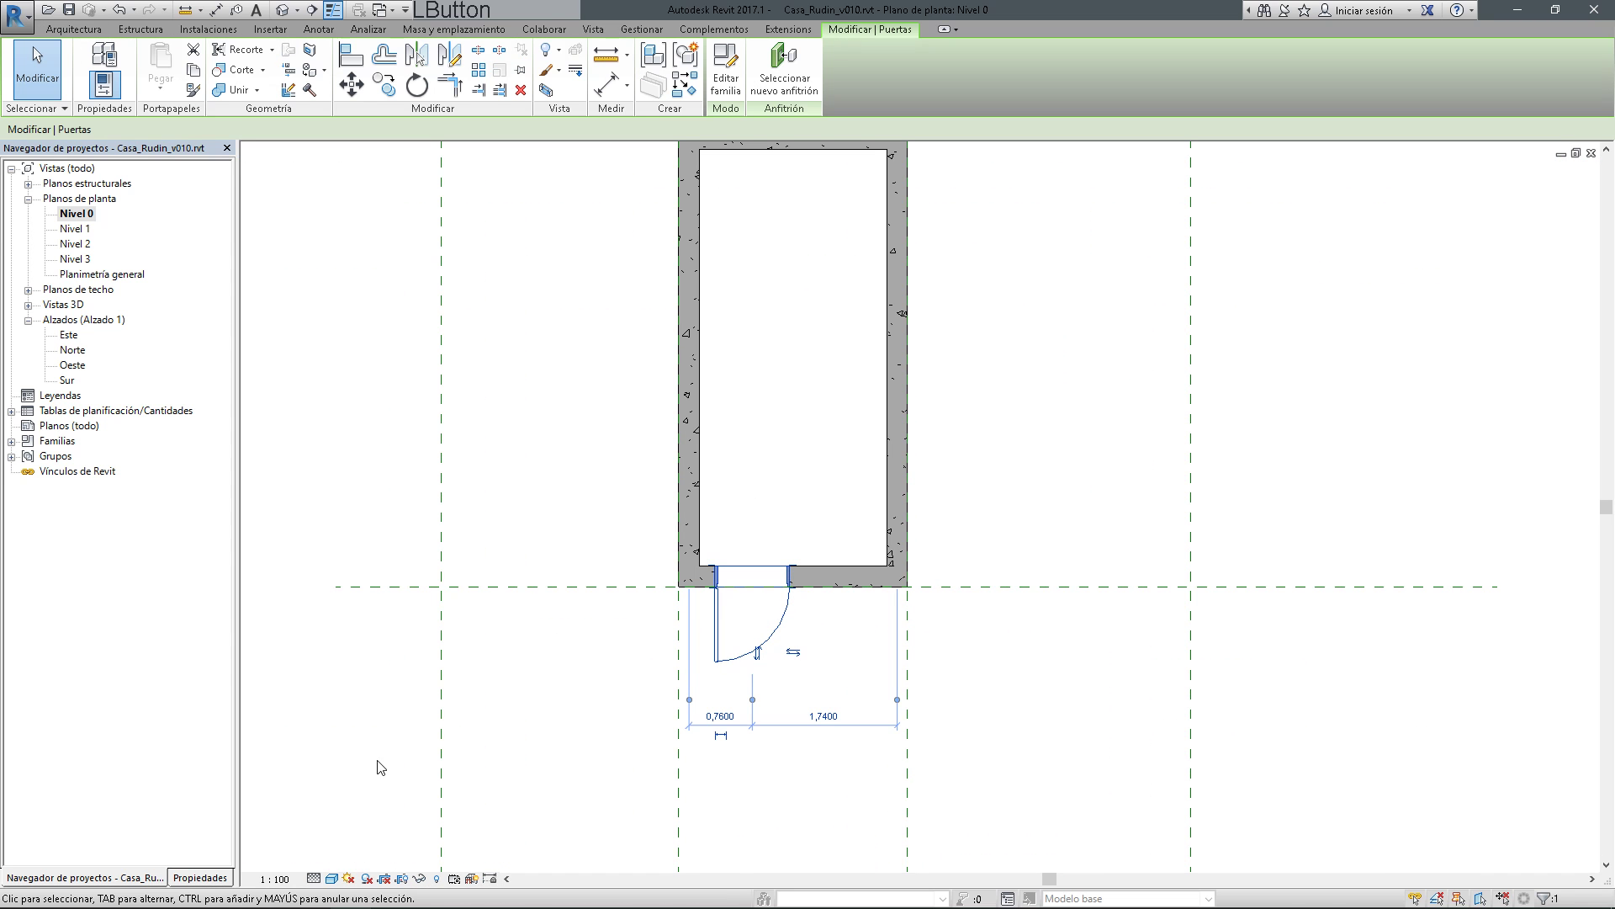
left_click(181, 876)
left_click(163, 186)
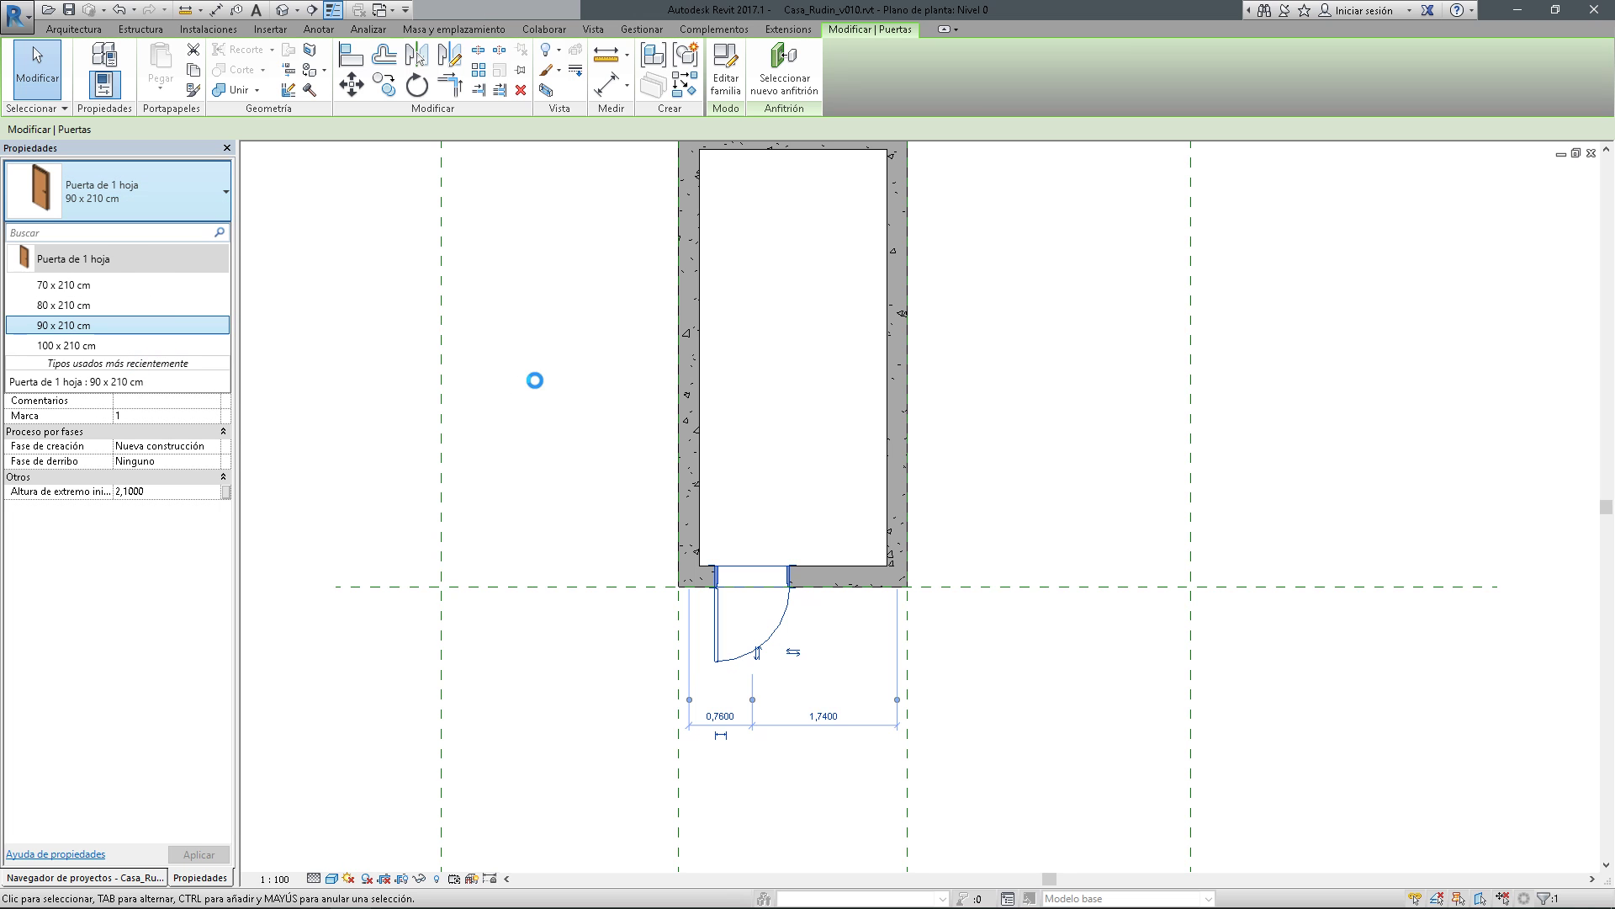
left_click(550, 401)
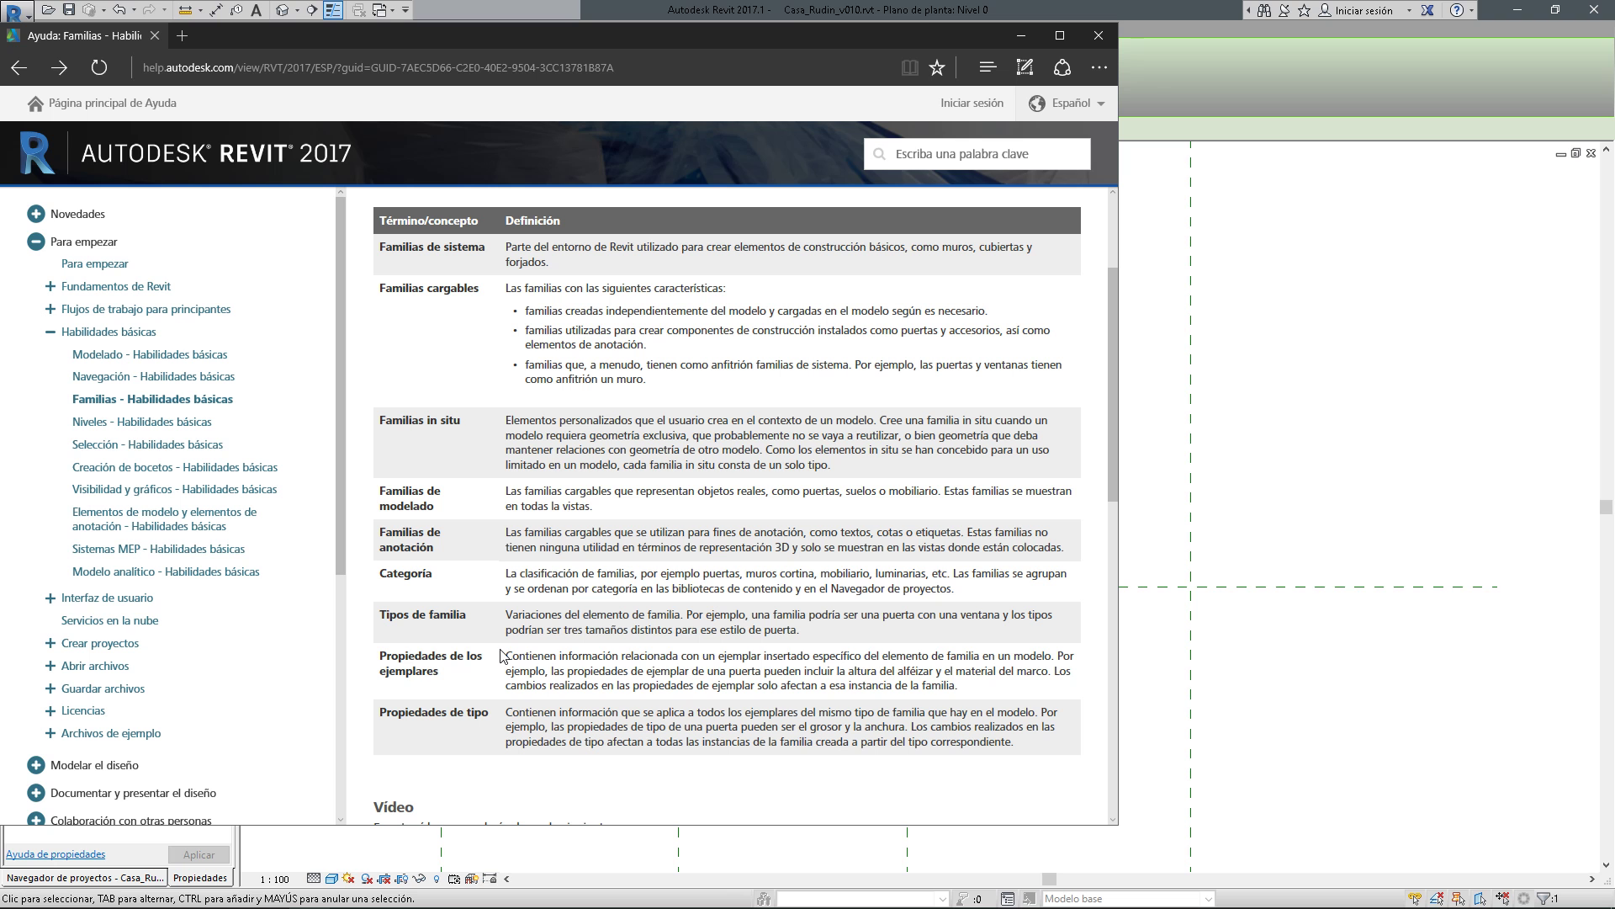
Compare the selected door's properties with the help's definitions of instance and type properties
key("alt+Tab")
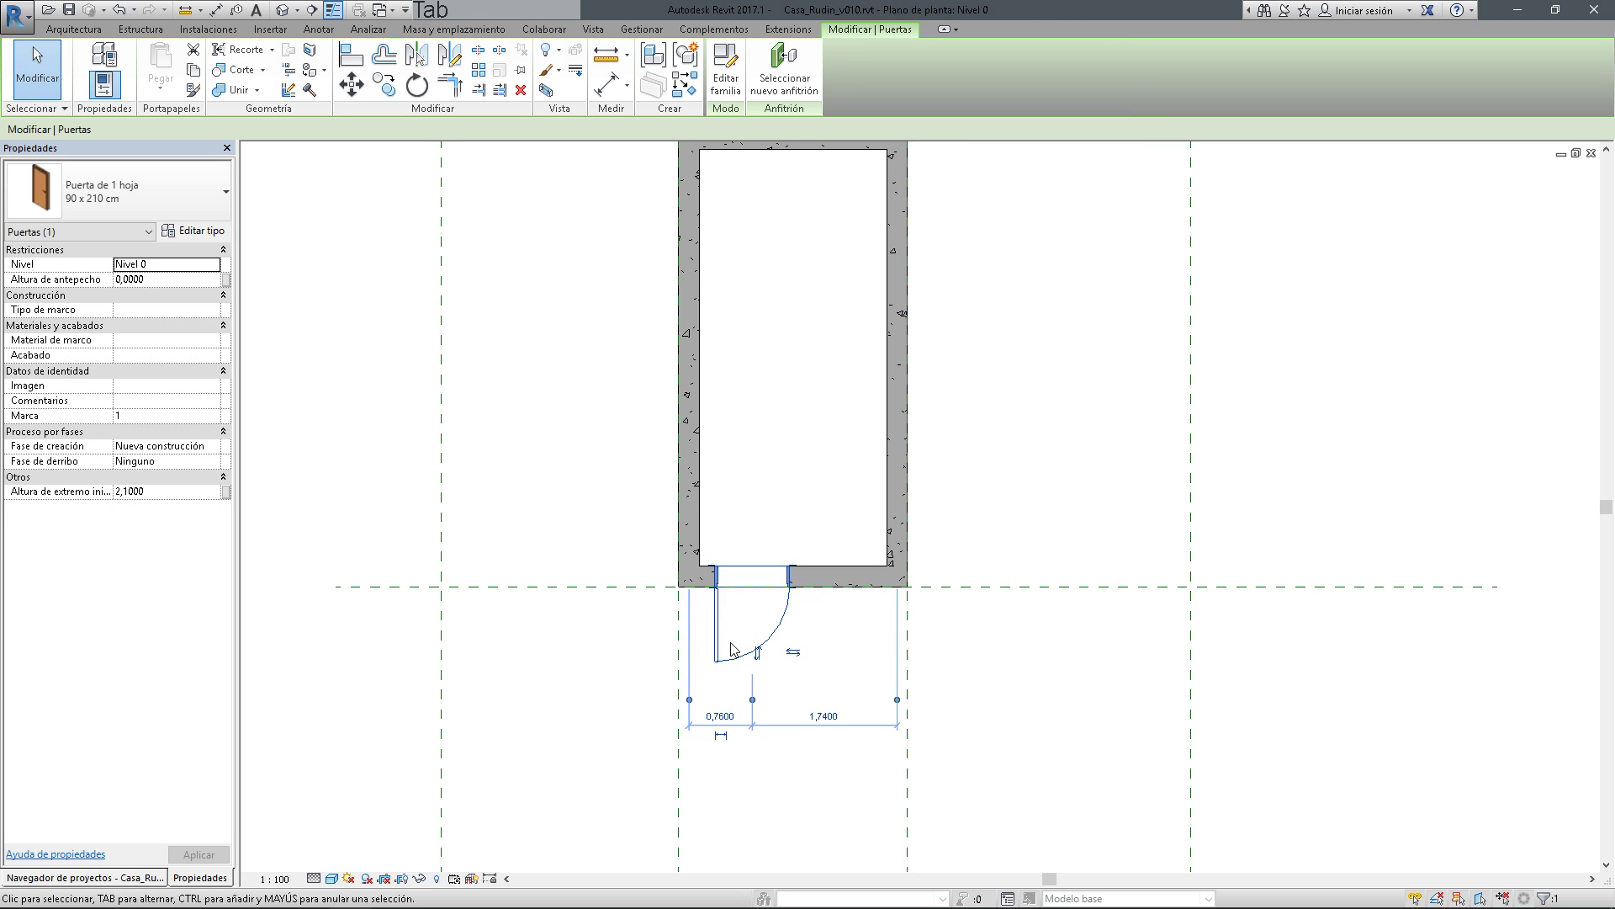
left_click(1001, 490)
left_click(775, 638)
key("alt+Tab")
key("alt")
key("alt+Tab")
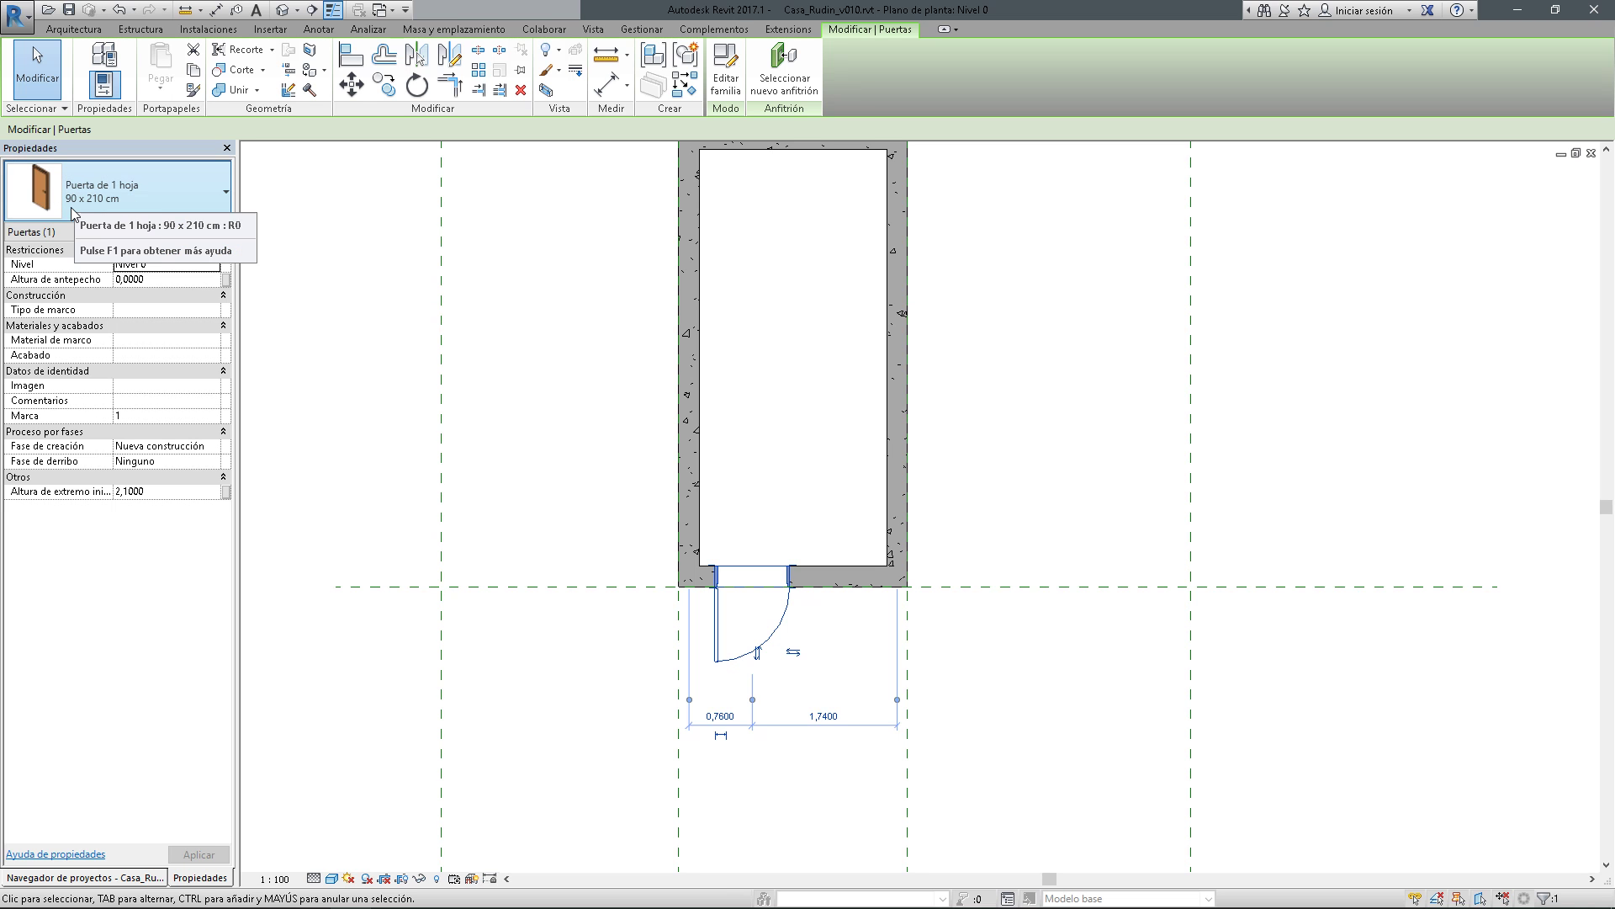
Try setting the Anchura of the 90 x 210 cm door type to 0,9230, discarding the edit
left_click(194, 231)
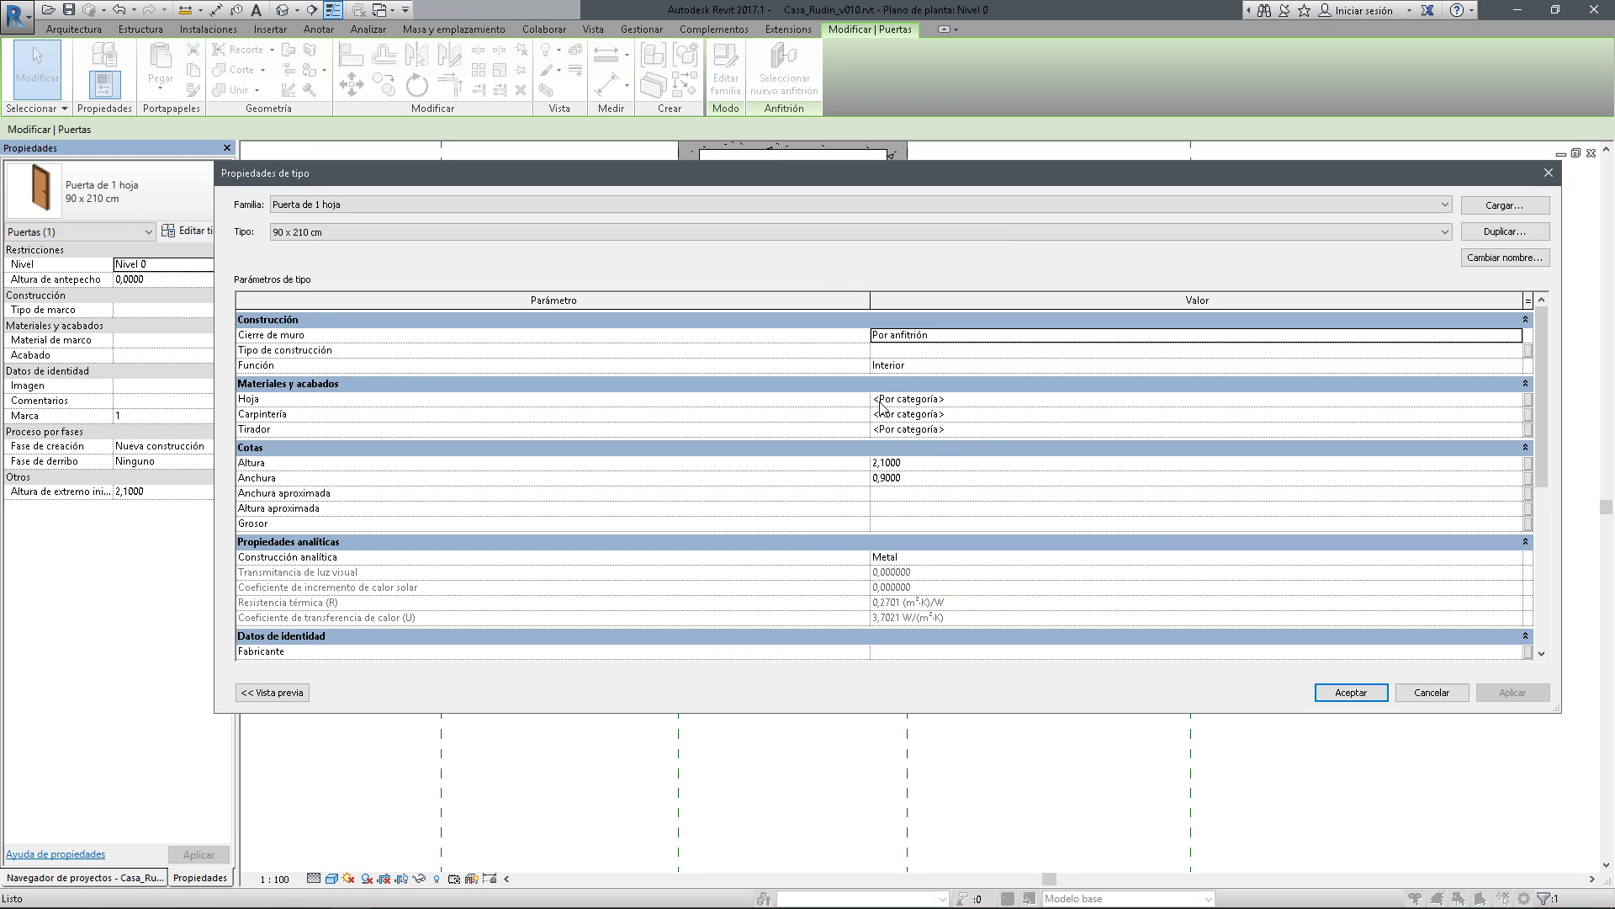
left_click(914, 478)
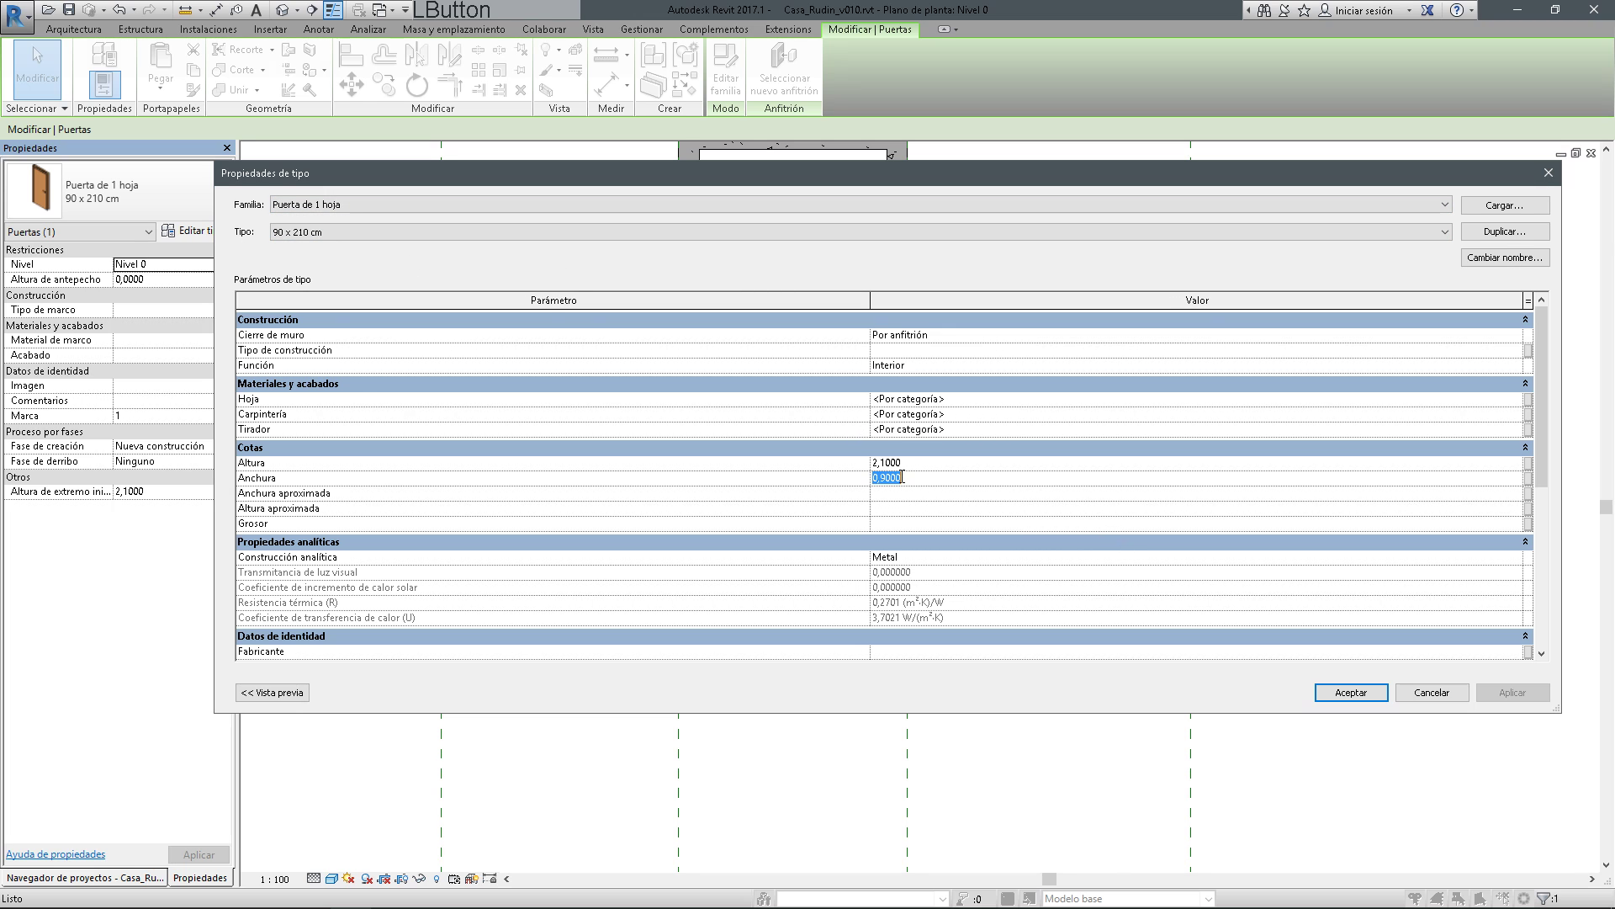
left_click(887, 478)
type("23")
key("Delete")
key("Delete")
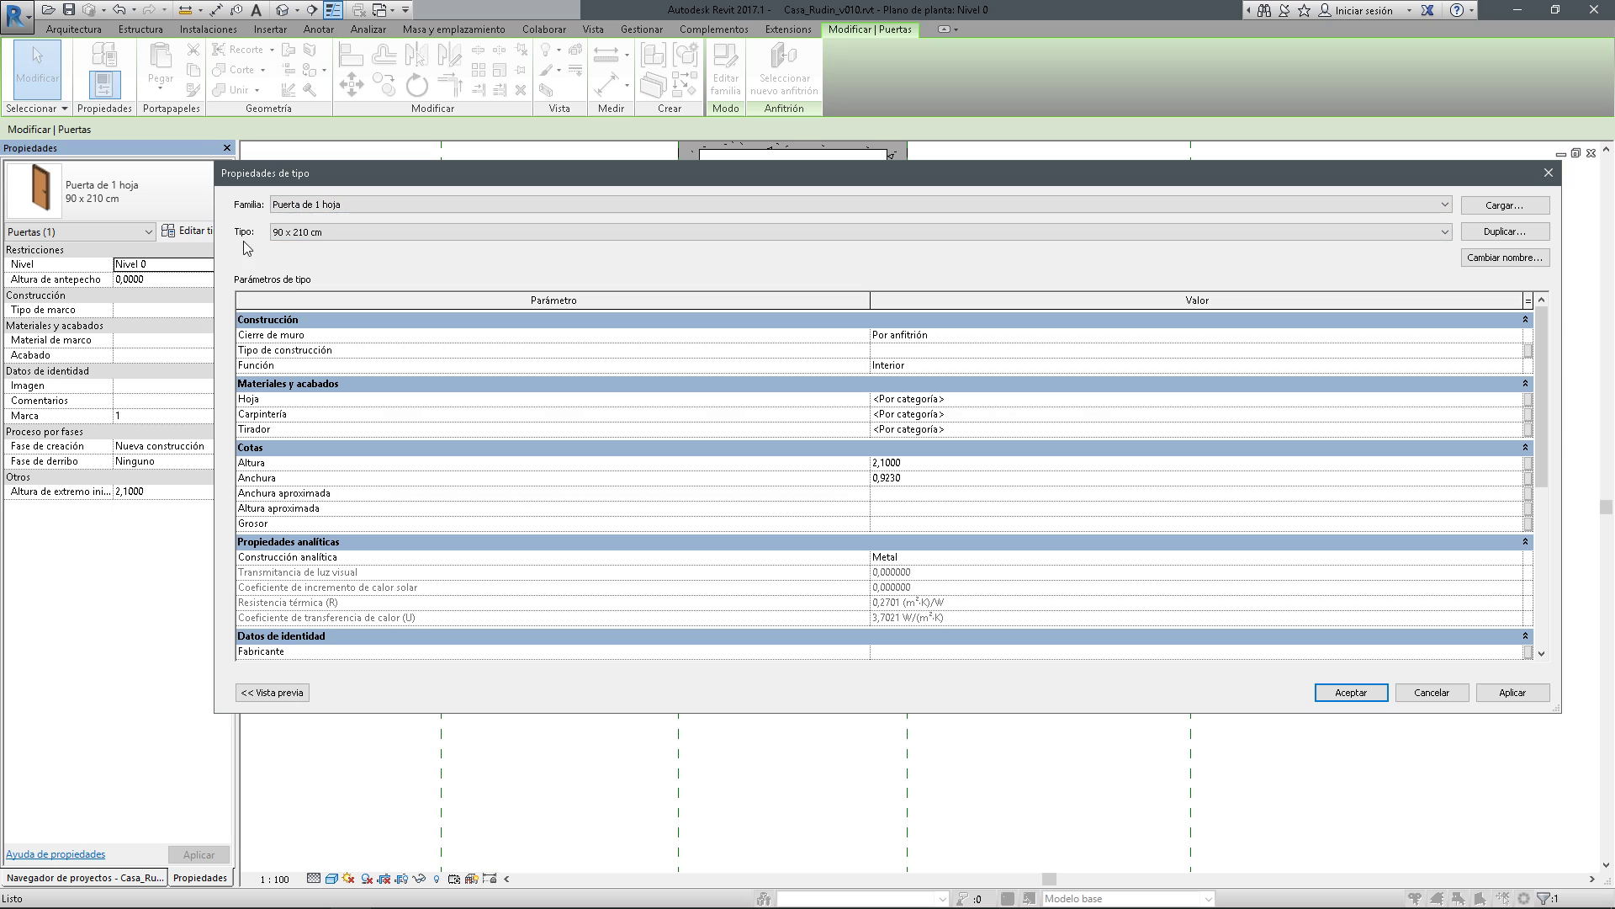
left_click(1430, 693)
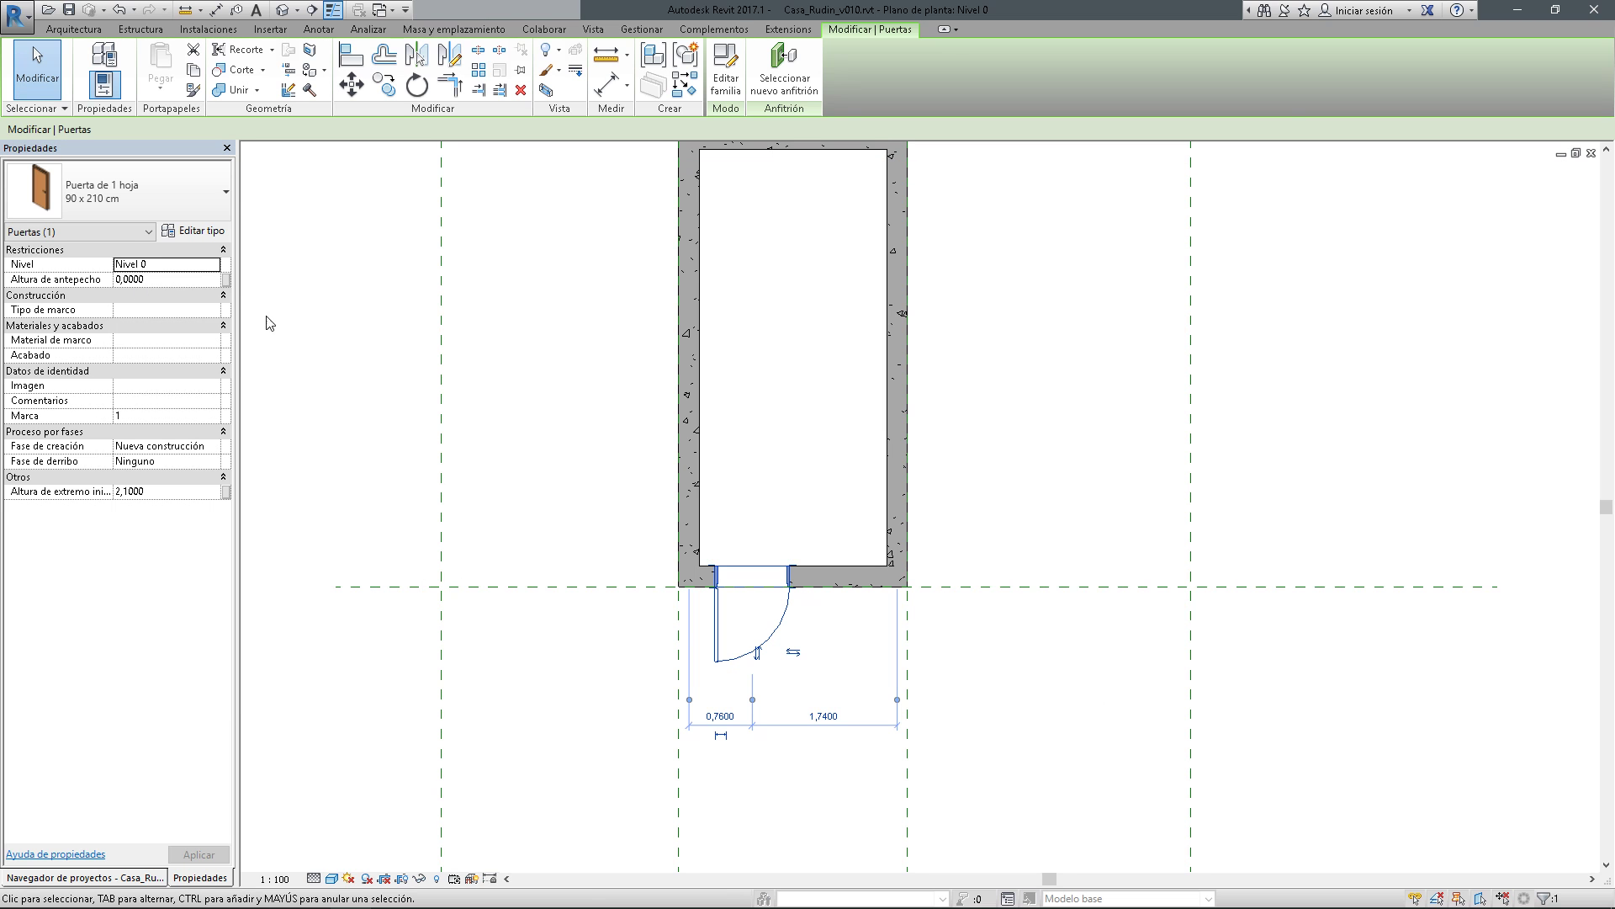
Check the help's family definitions once more, then return to Revit and review the selected door's instance properties
left_click(804, 446)
left_click(774, 639)
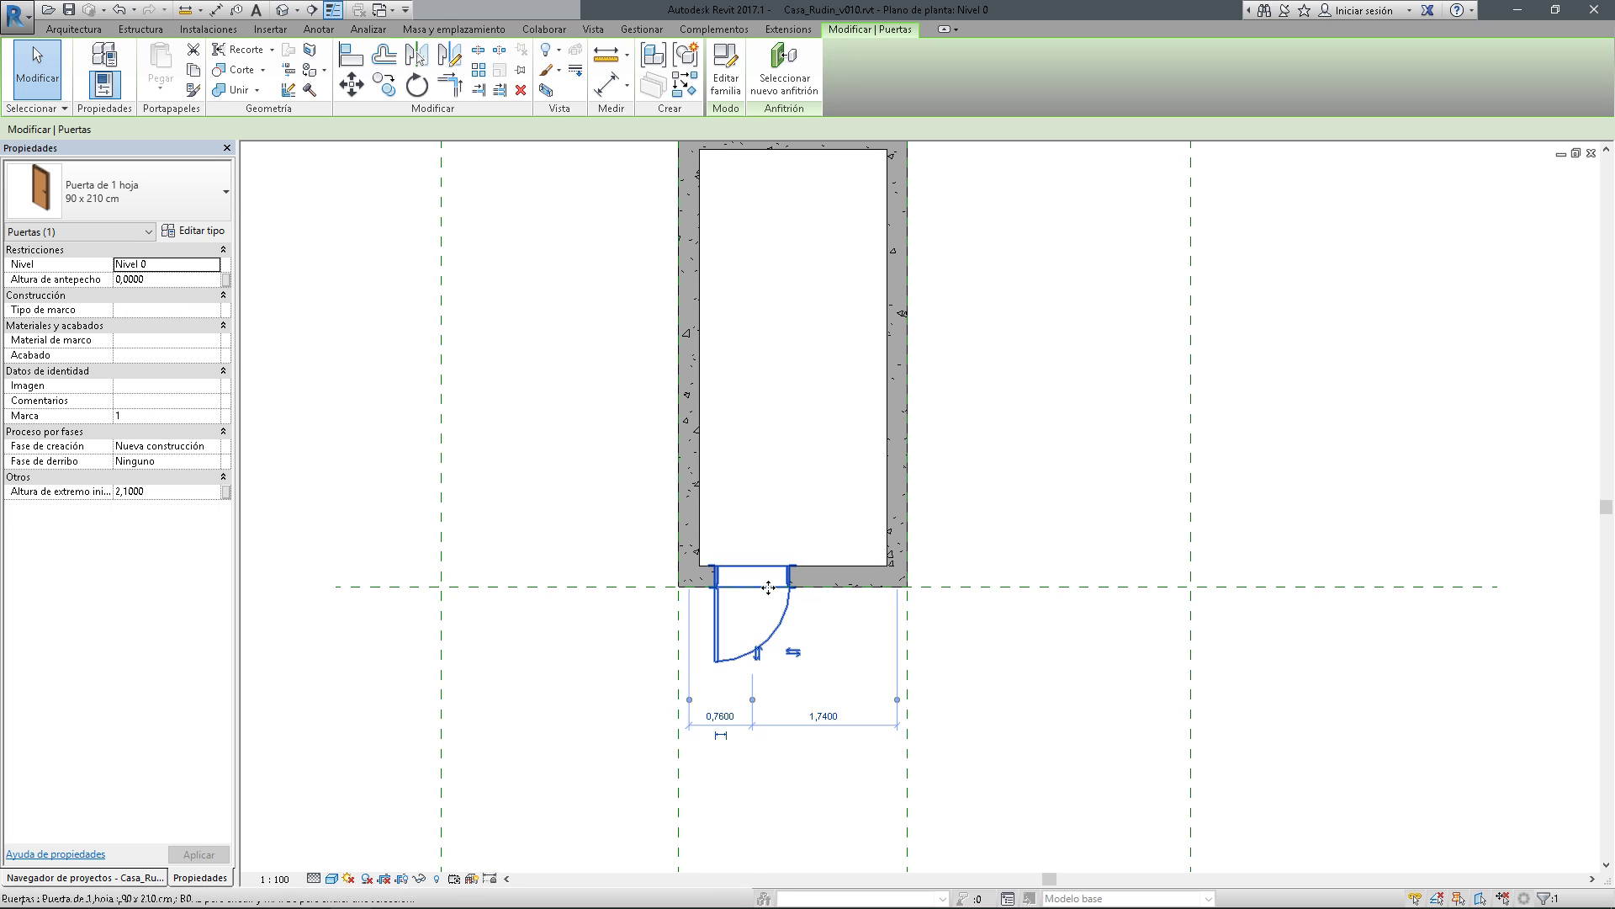
left_click(766, 504)
key("alt+Tab")
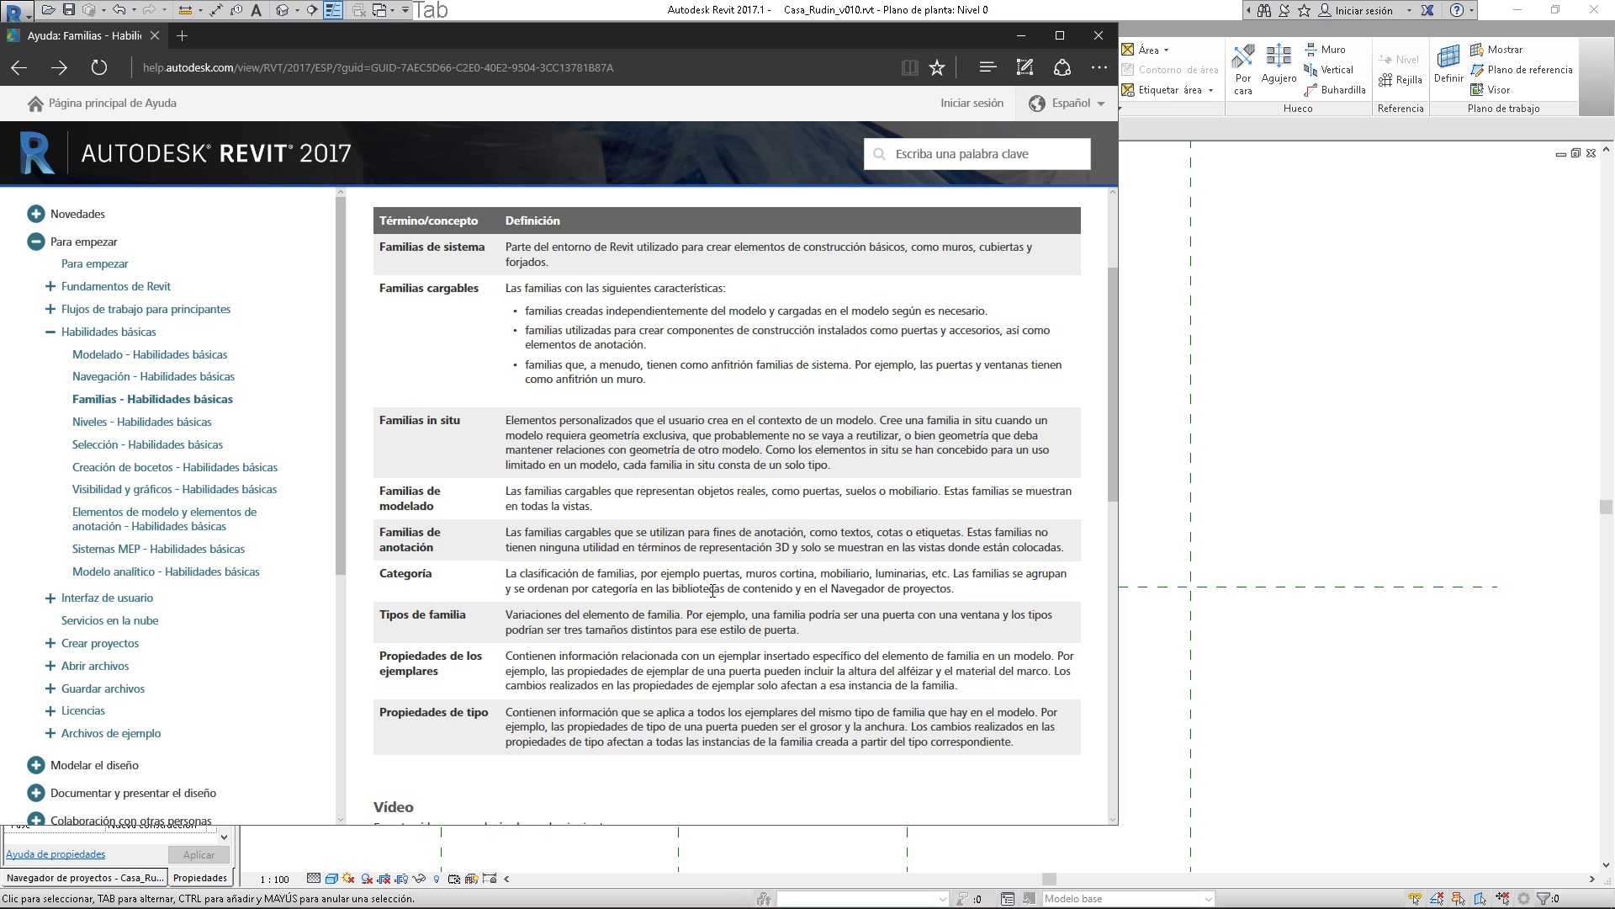
key("alt+Tab")
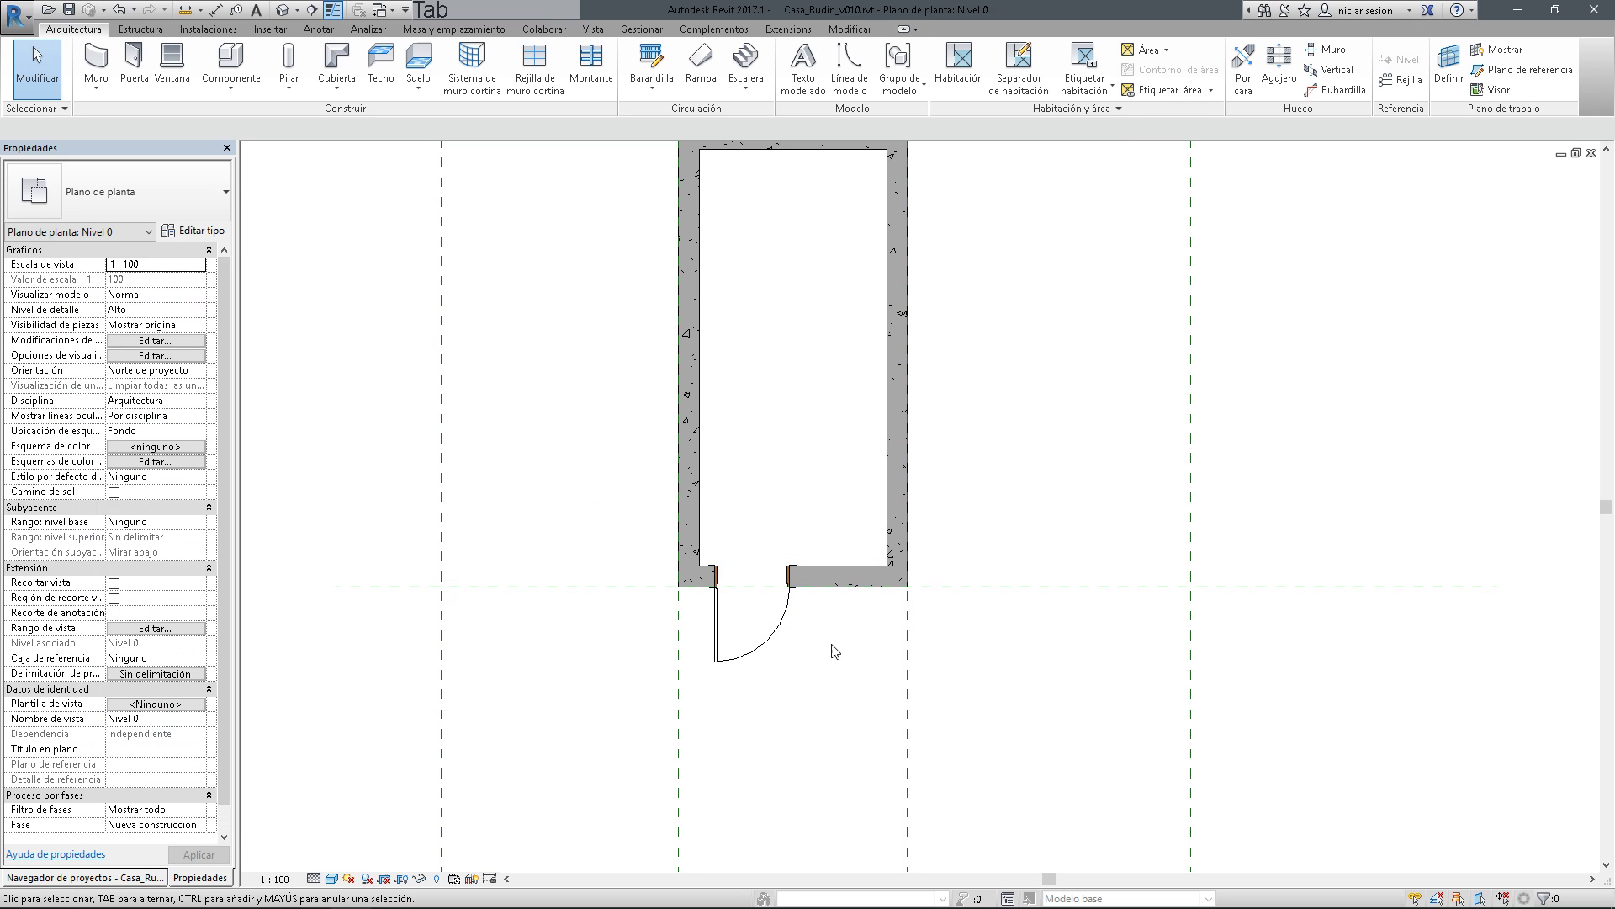
left_click(795, 636)
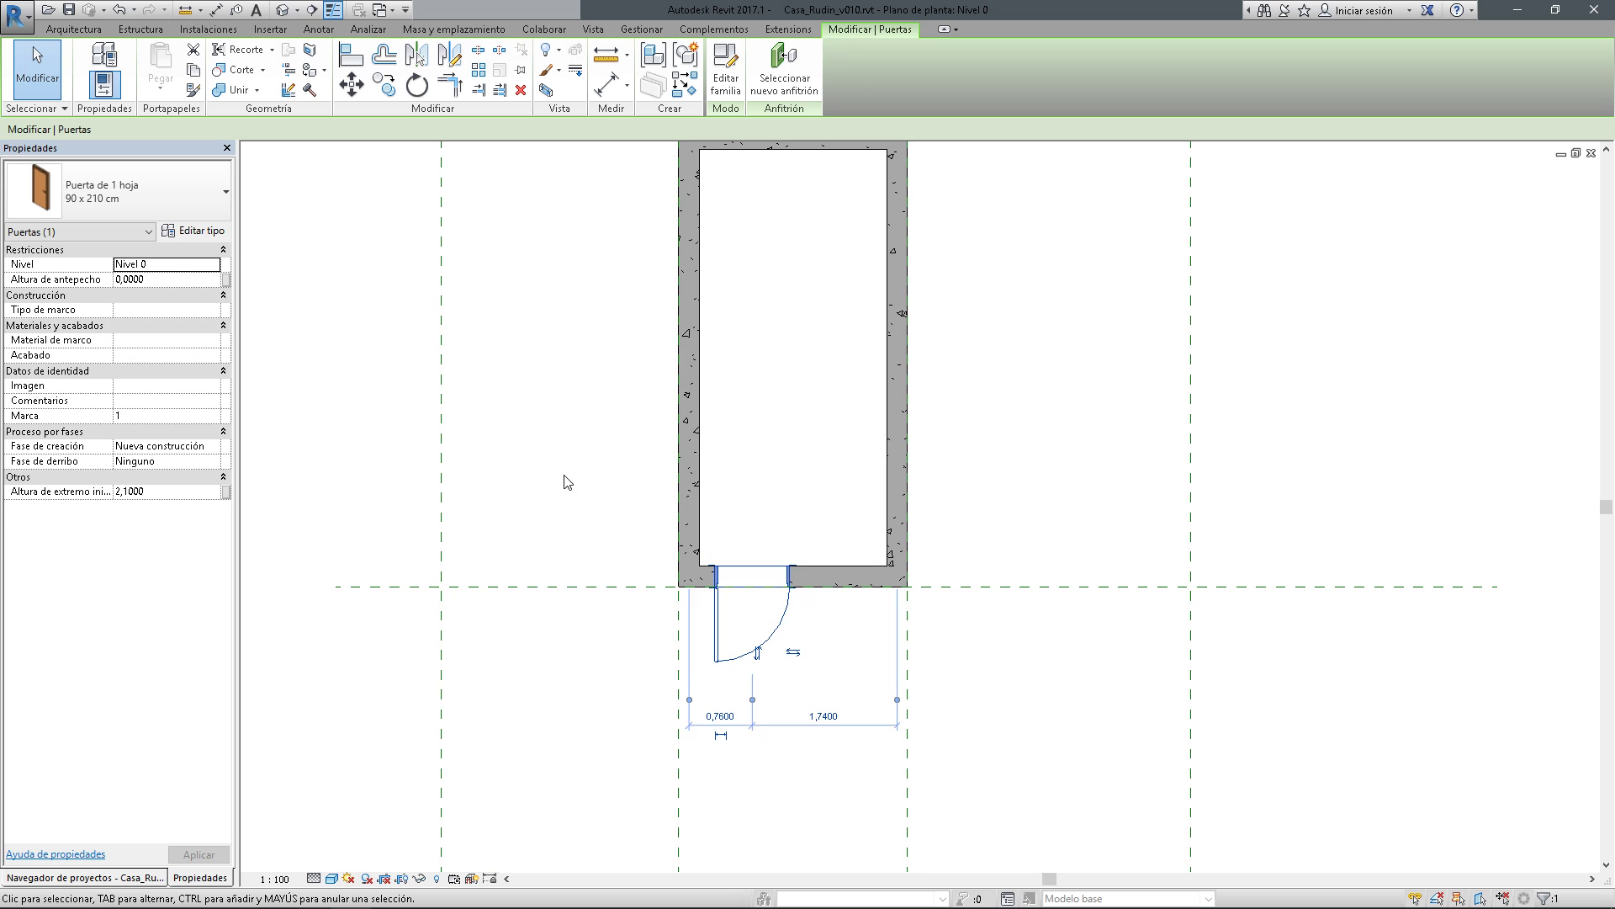
scroll(563, 480, "down", 3)
middle_click_drag(578, 451, 685, 508)
scroll(685, 509, "up", 2)
scroll(653, 518, "up", 1)
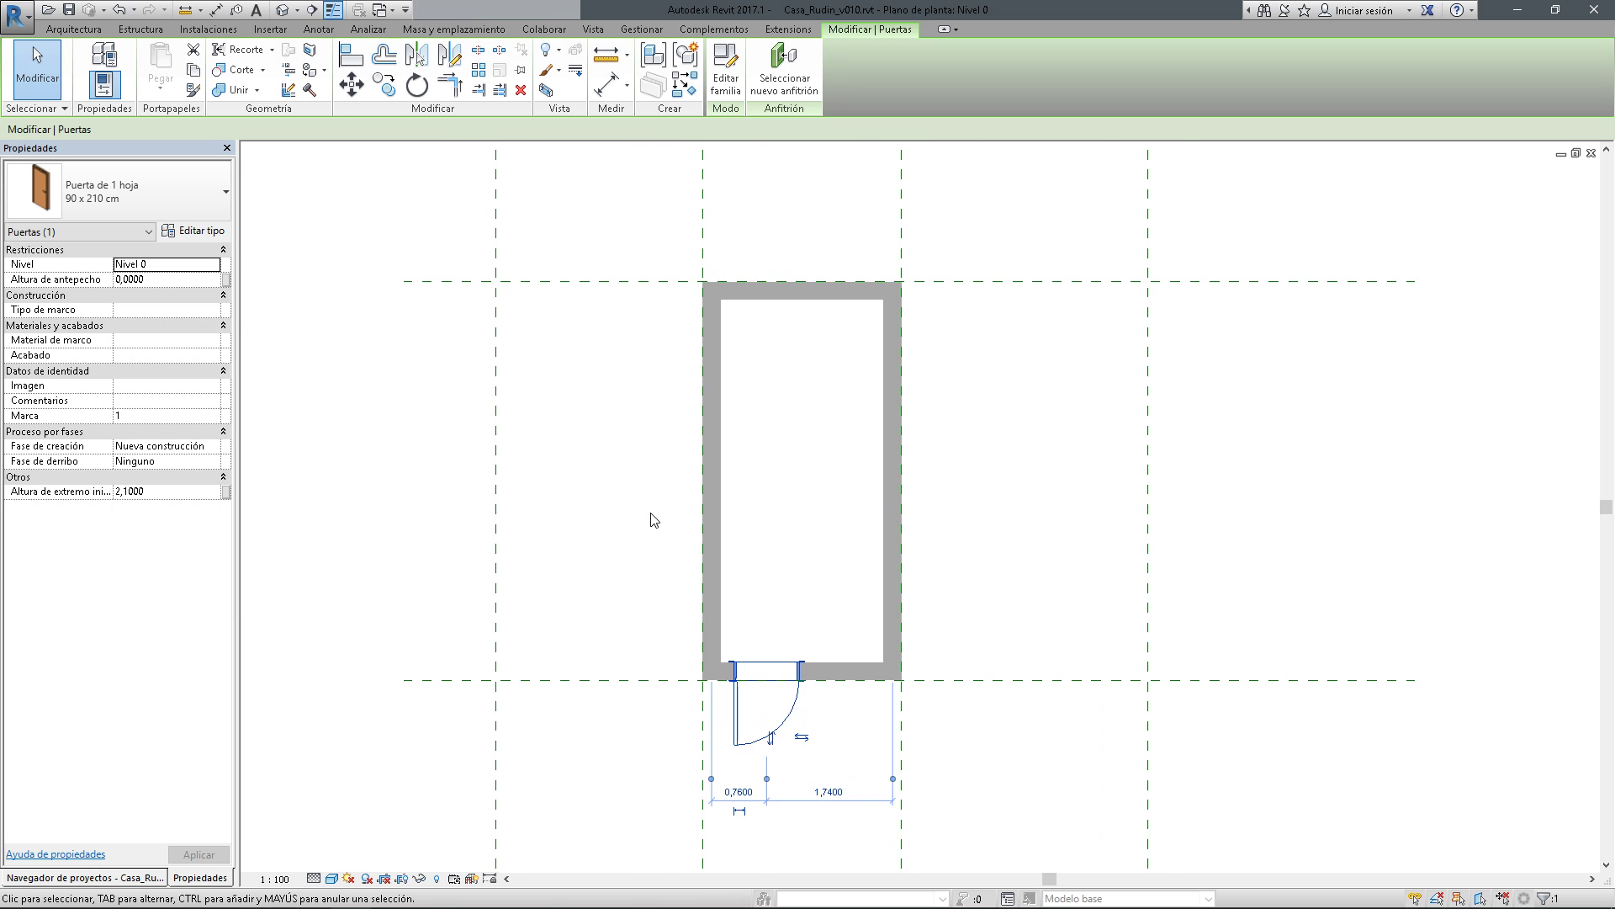
left_click(645, 556)
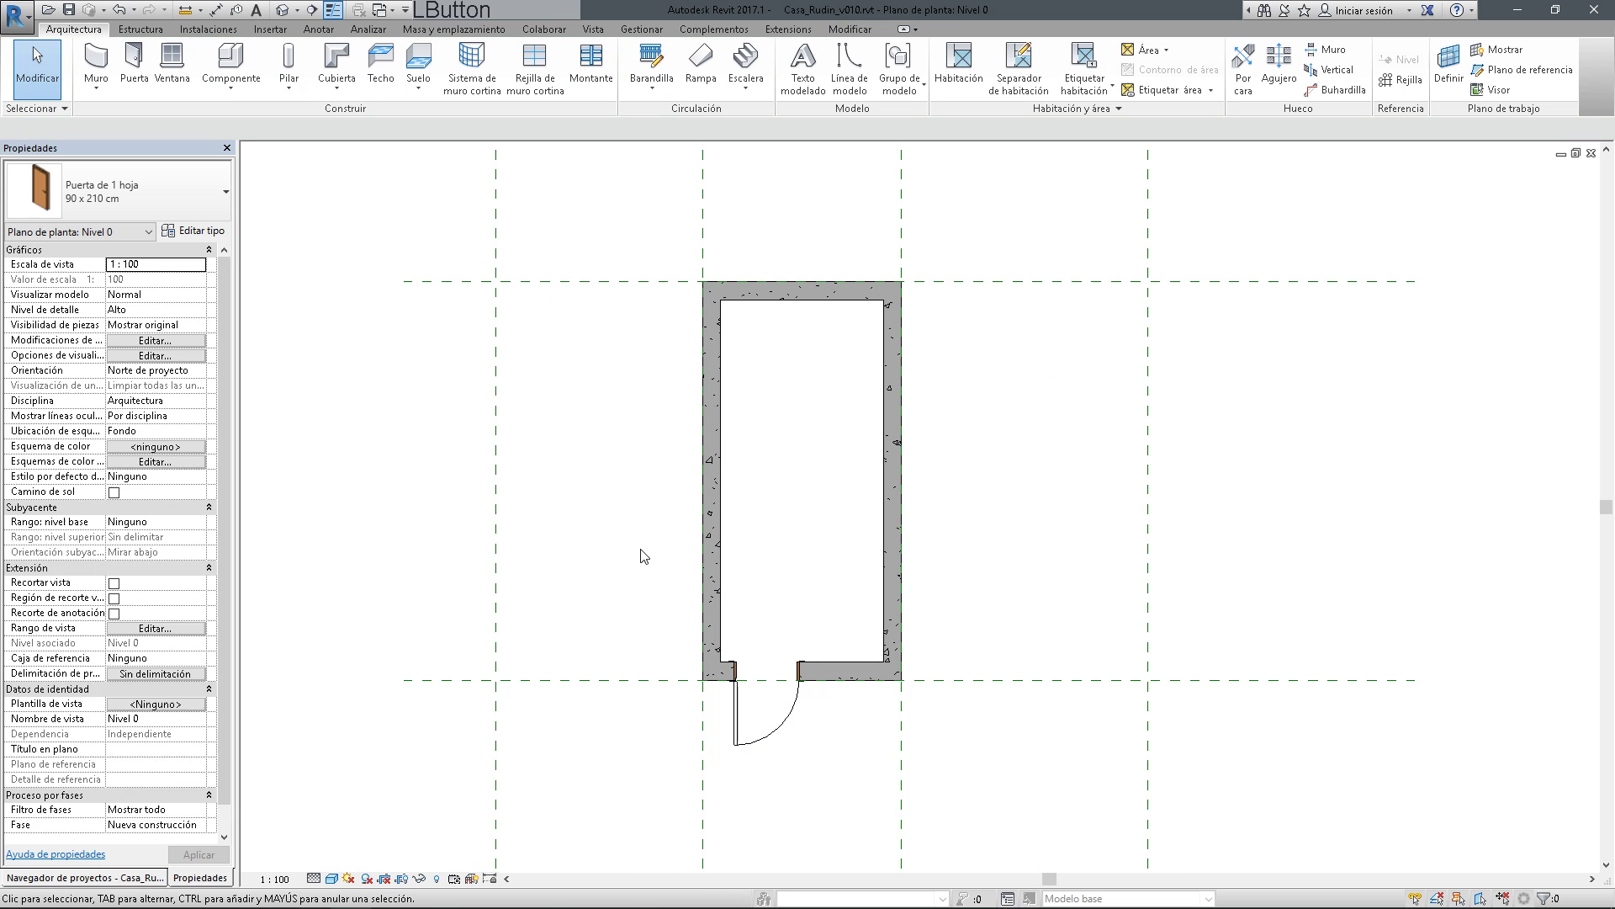
Examine the element categories listed under Familias in the project browser, collapsing the list again when done
left_click(149, 886)
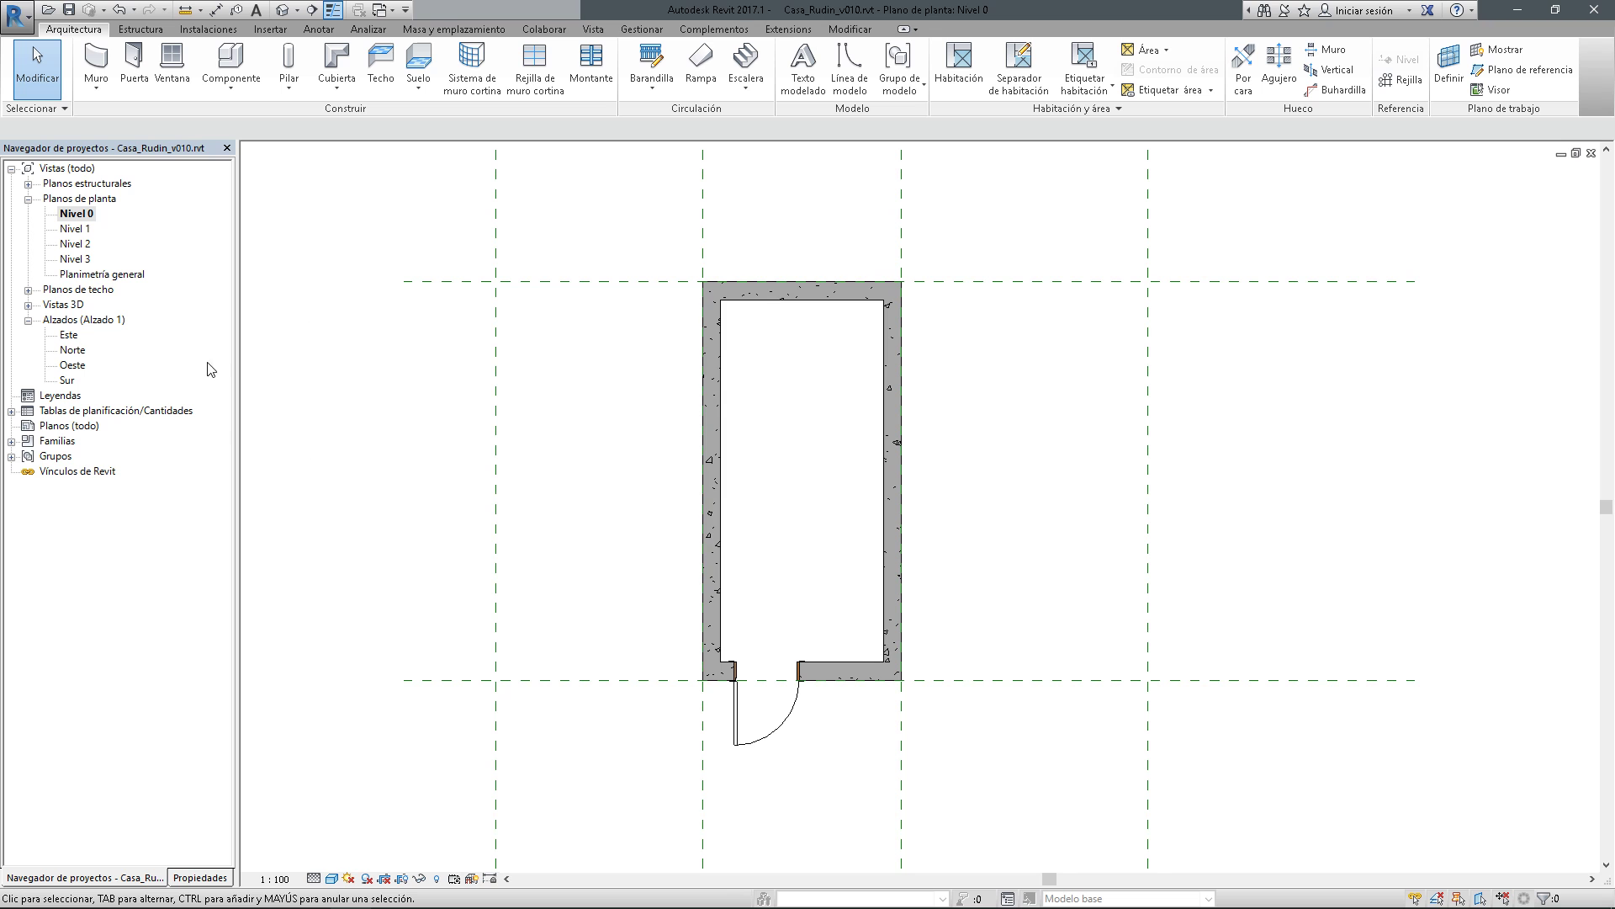
left_click(12, 441)
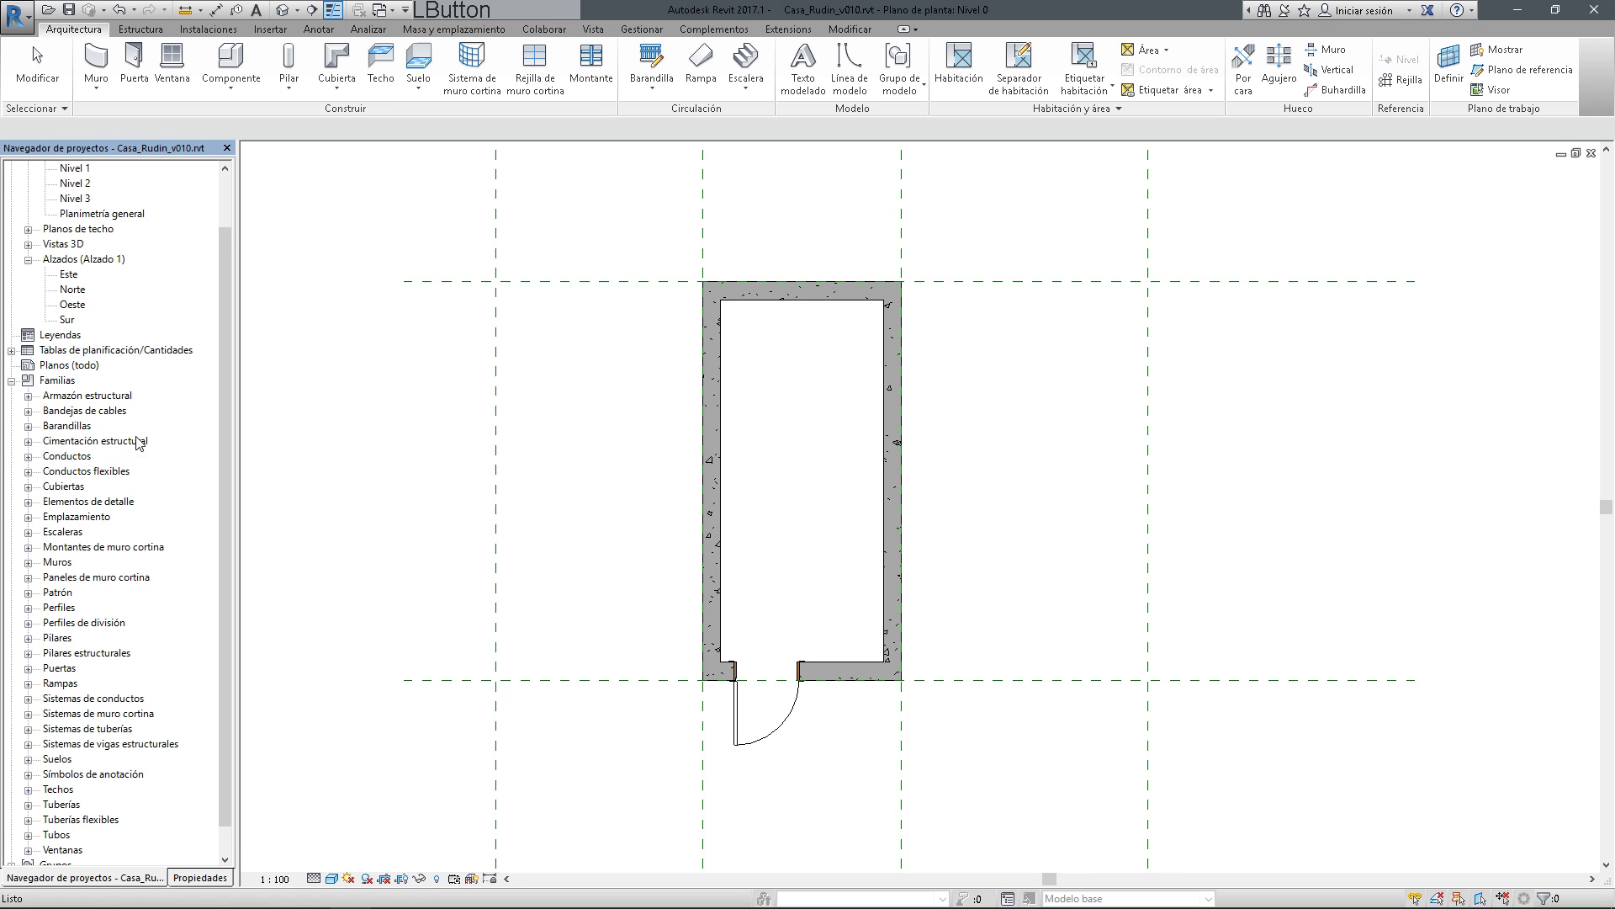
scroll(136, 446, "down", 1)
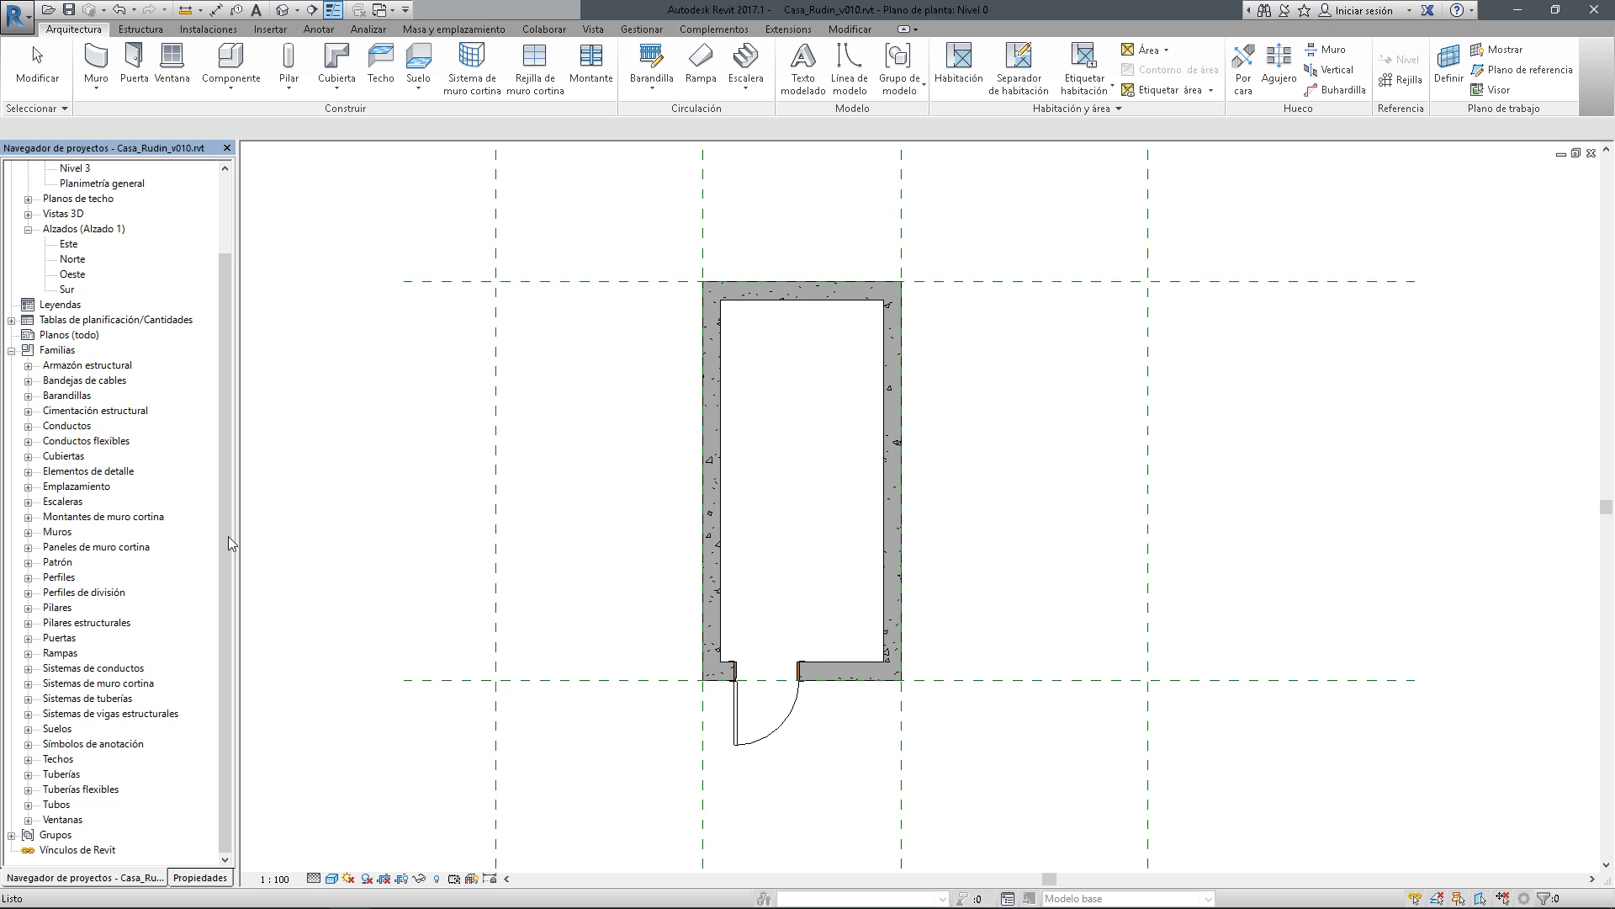
left_click(12, 351)
Switch to FreeCommander and launch FoxitReaderPortable.exe from the Foxit PDF Reader folder inside bin, minimising the file manager
scroll(610, 469, "down", 4)
middle_click_drag(610, 469, 631, 425)
scroll(631, 426, "up", 1)
mouse_move(660, 505)
middle_mouse_down()
mouse_move(636, 501)
mouse_move(723, 499)
middle_mouse_up()
left_click(483, 408)
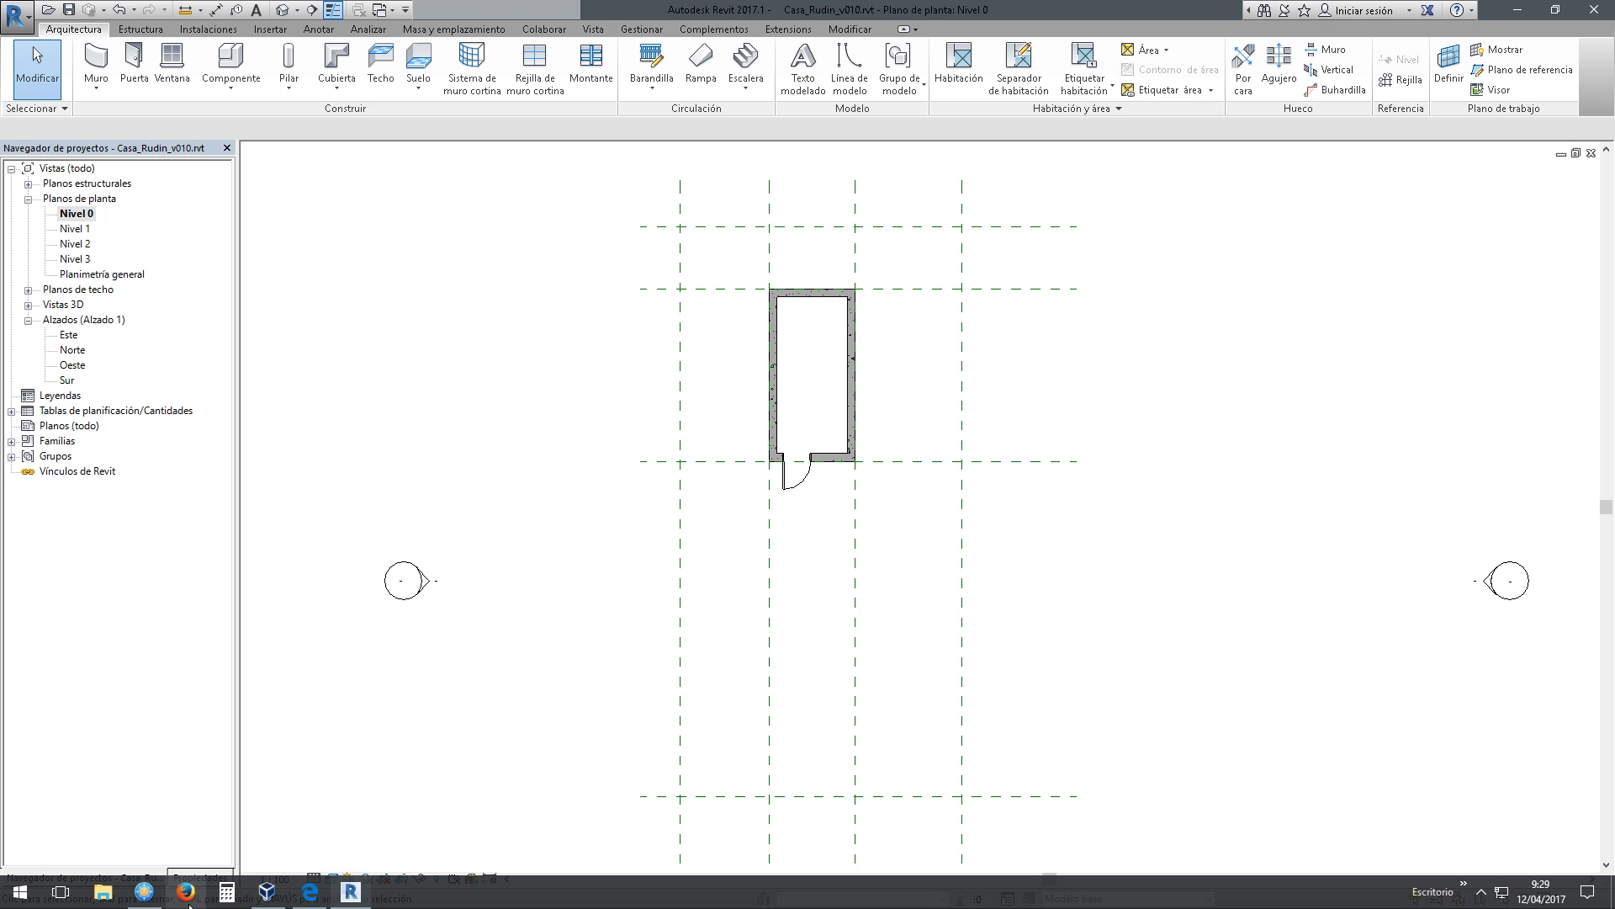
left_click(144, 892)
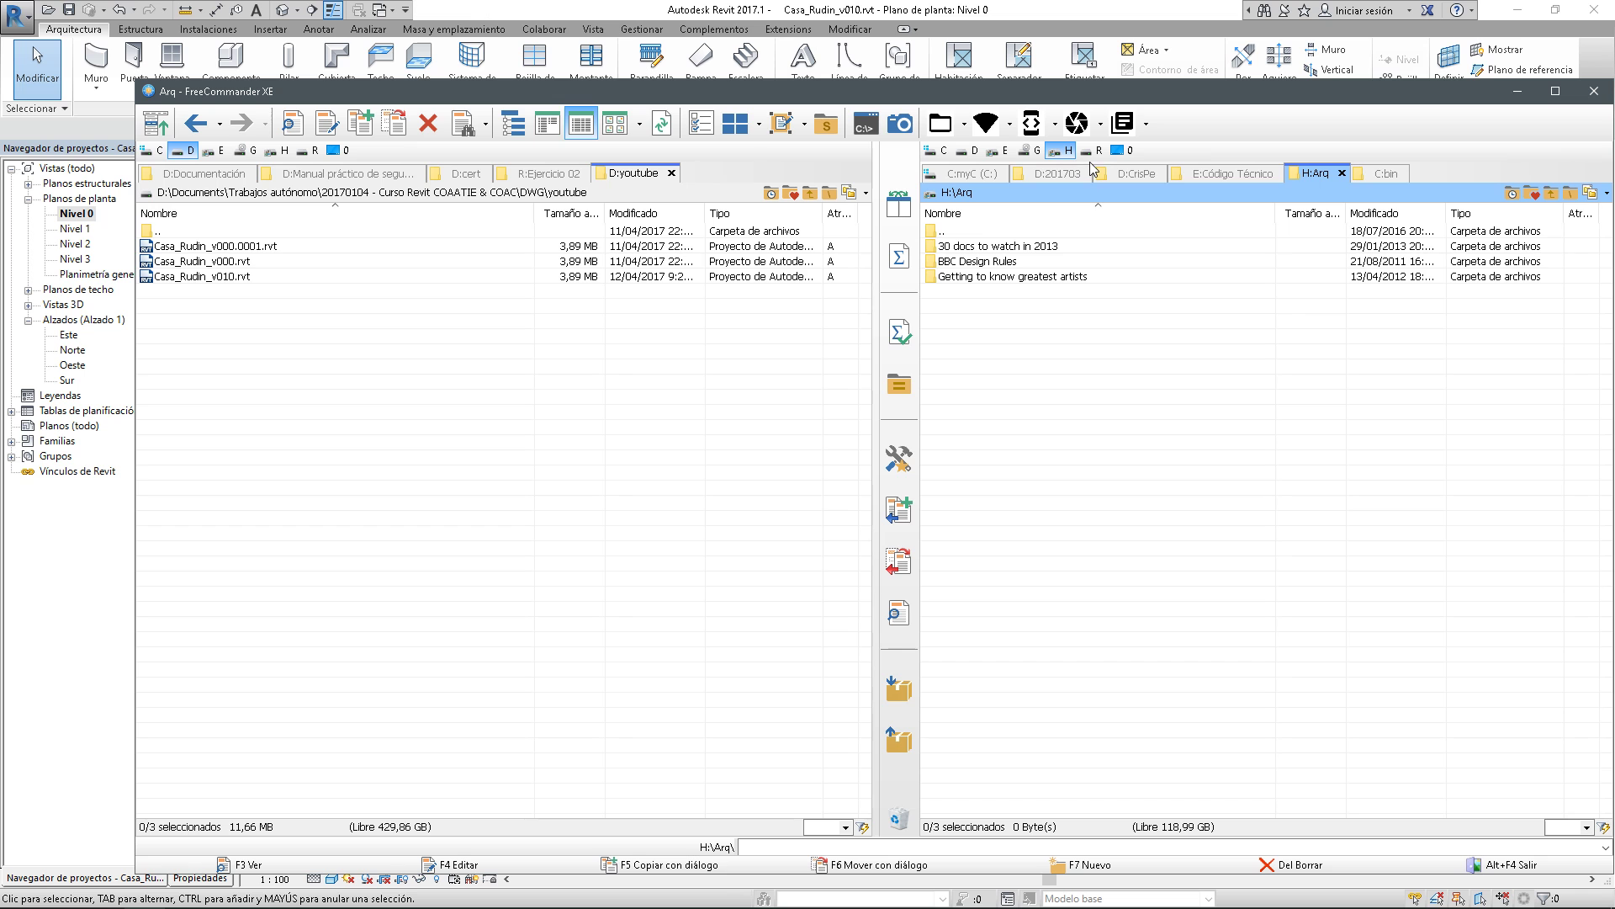
left_click(1378, 174)
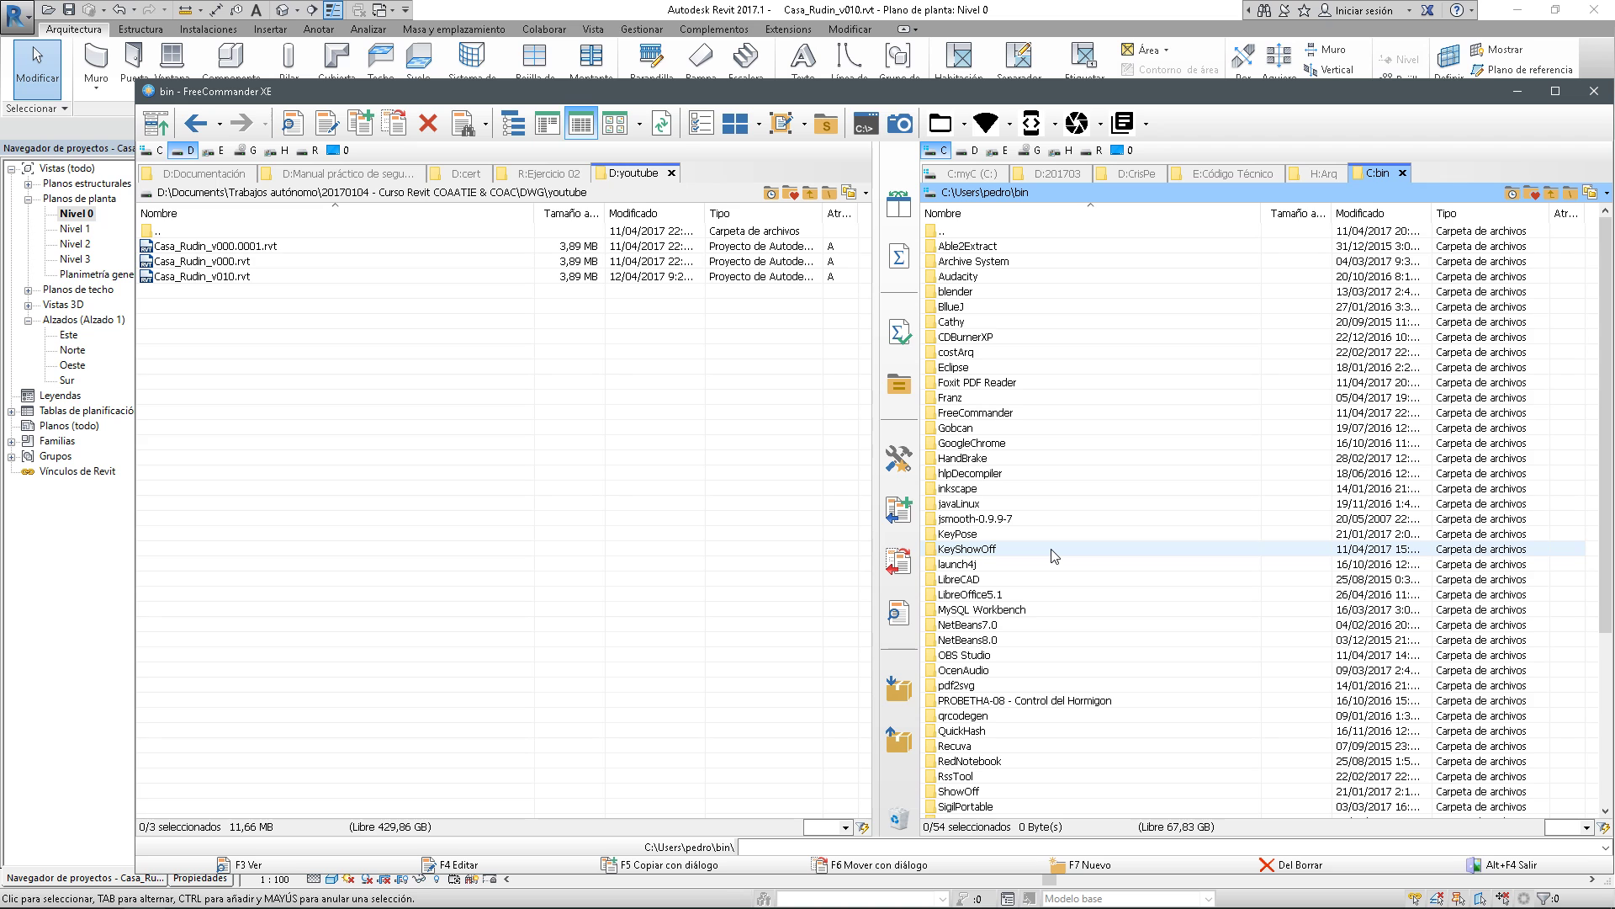
double_click(989, 383)
left_click(1022, 294)
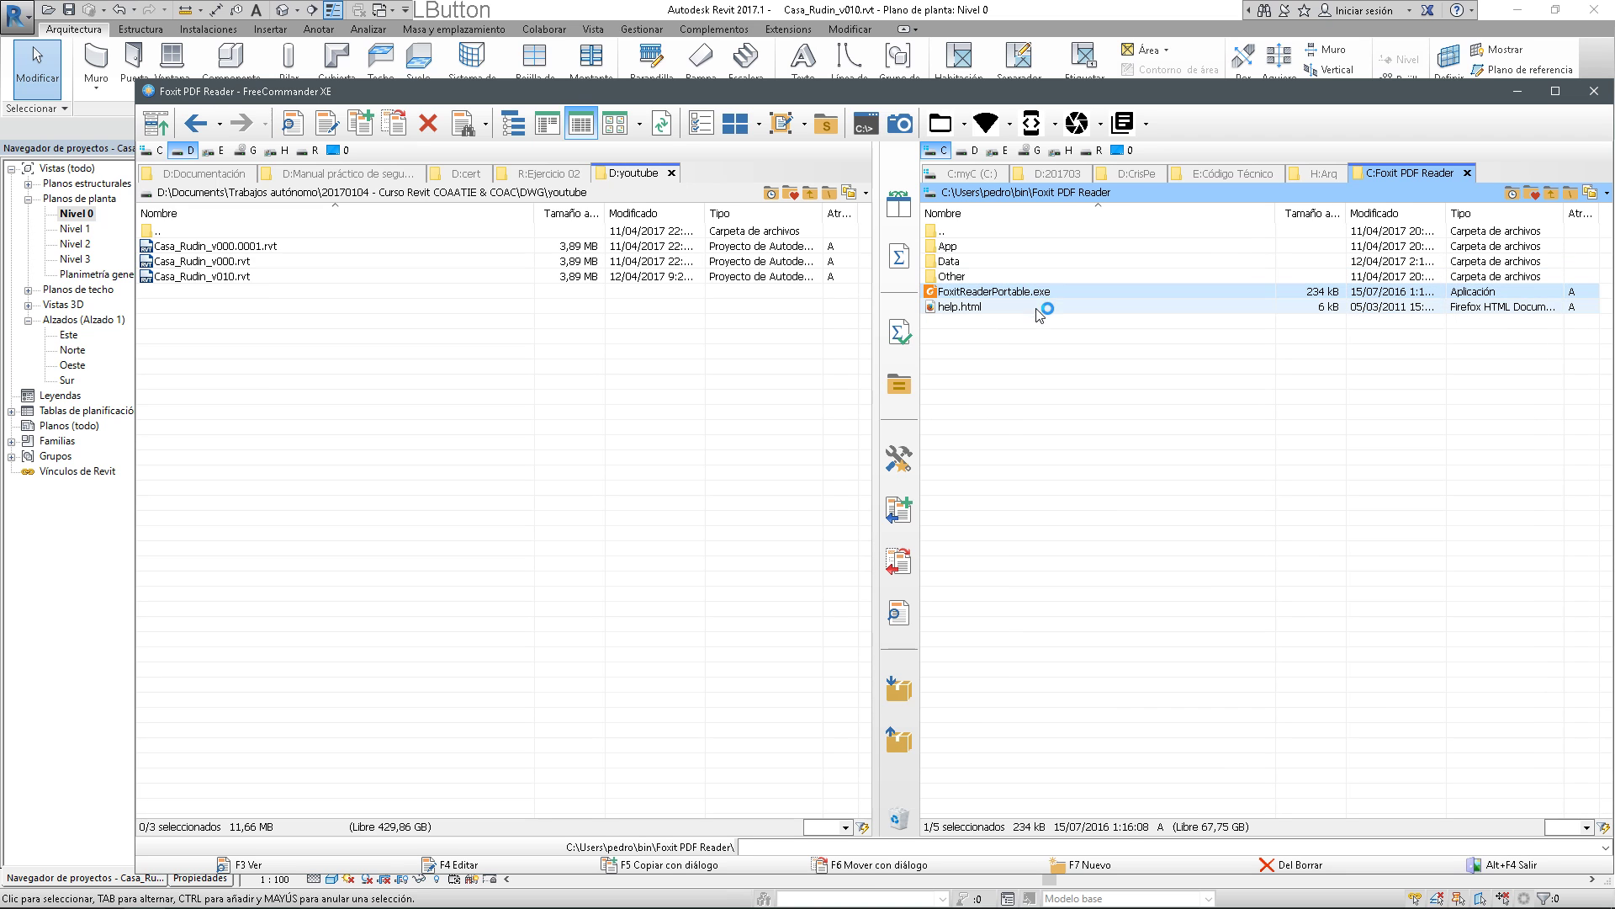
left_click(1515, 95)
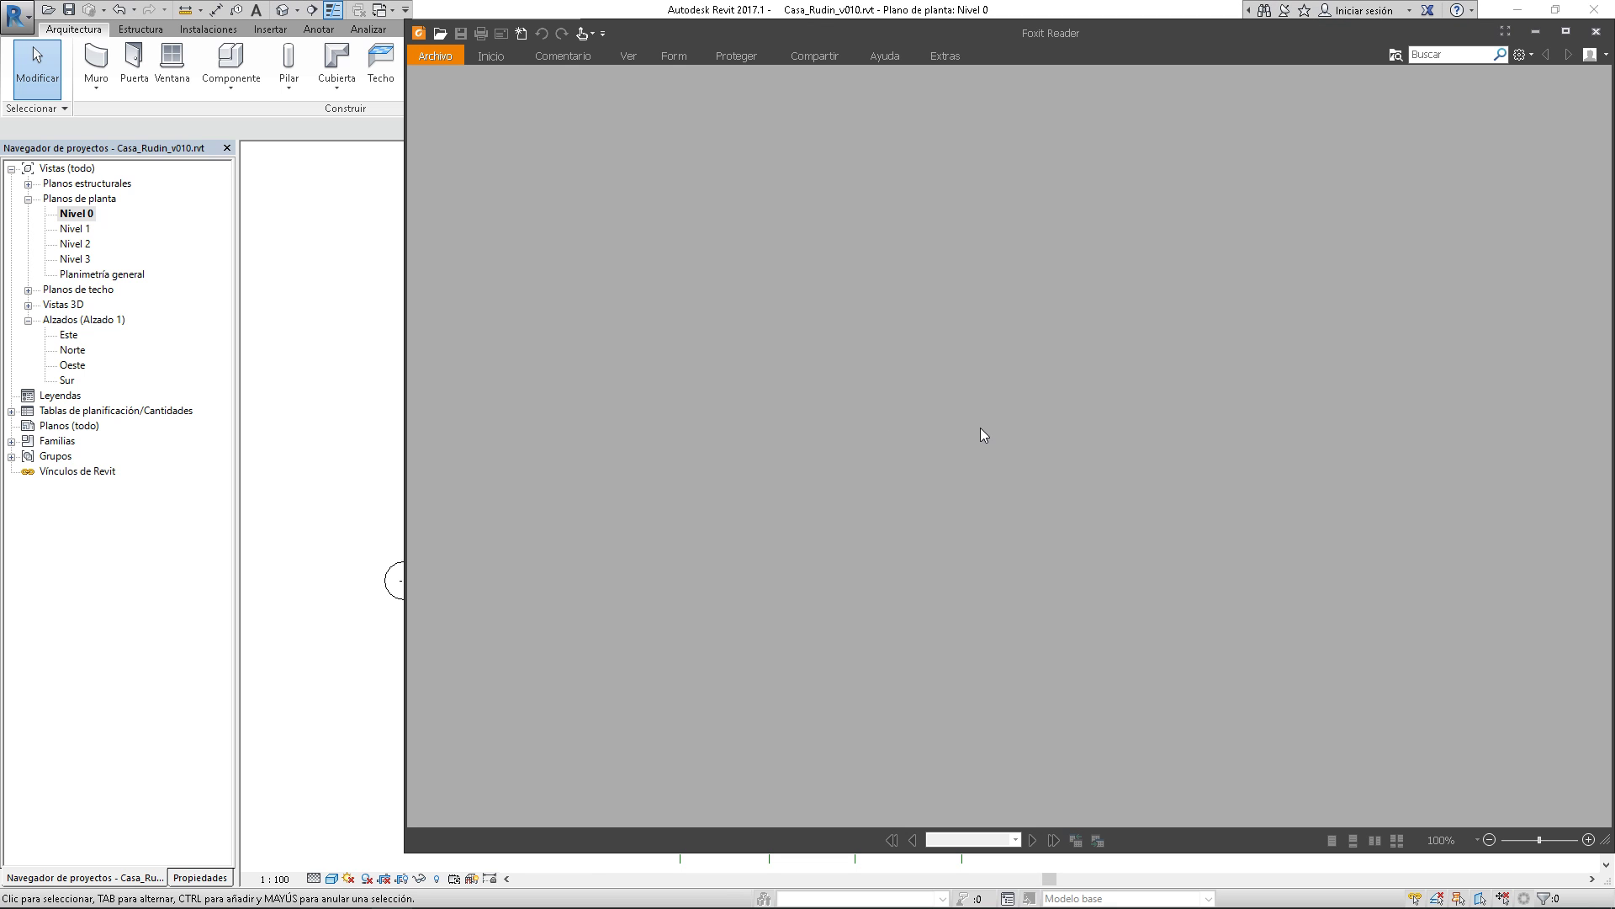
Open z_casa_rudin_planos.pdf in Foxit Reader and compare its ground-floor plot outline with the Nivel 0 plan in Revit
left_click(441, 54)
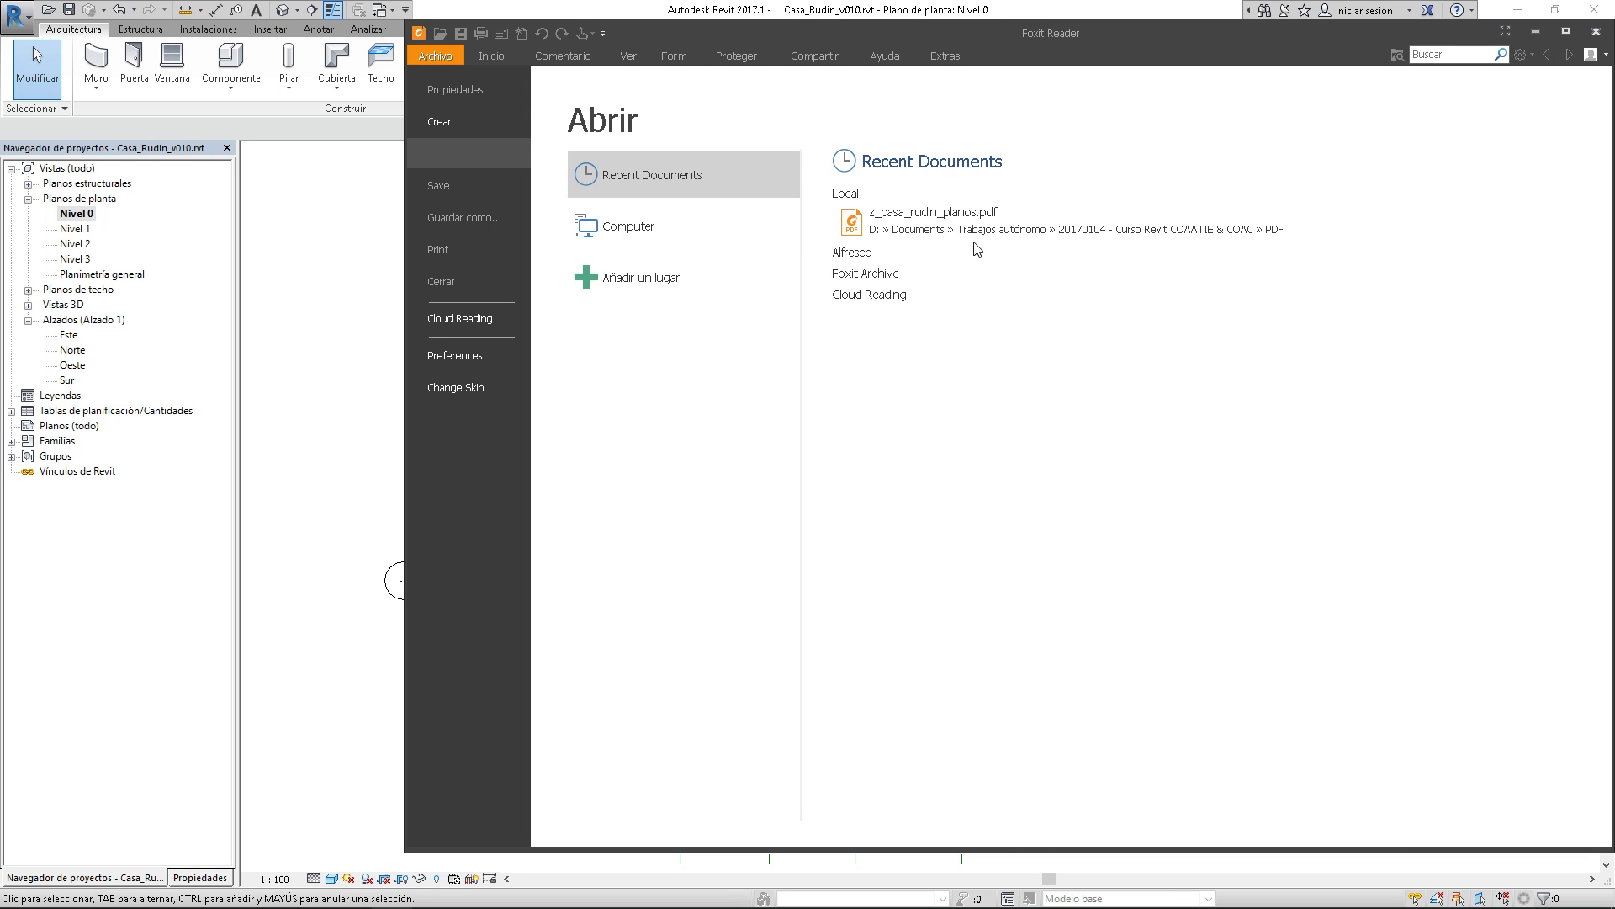
left_click(981, 239)
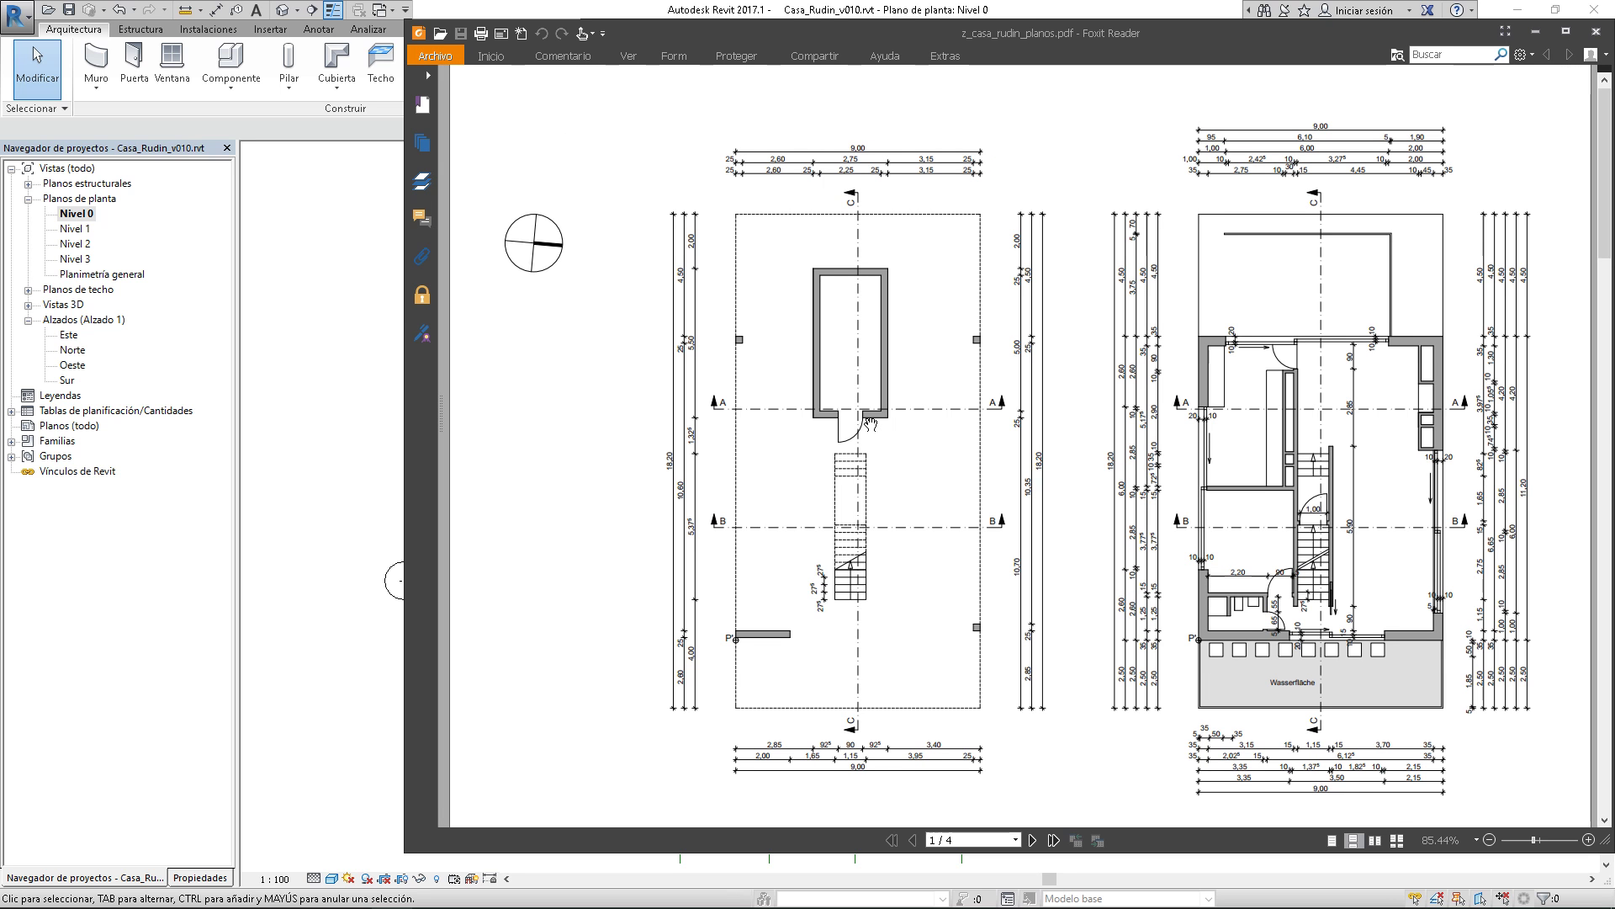
left_click(363, 468)
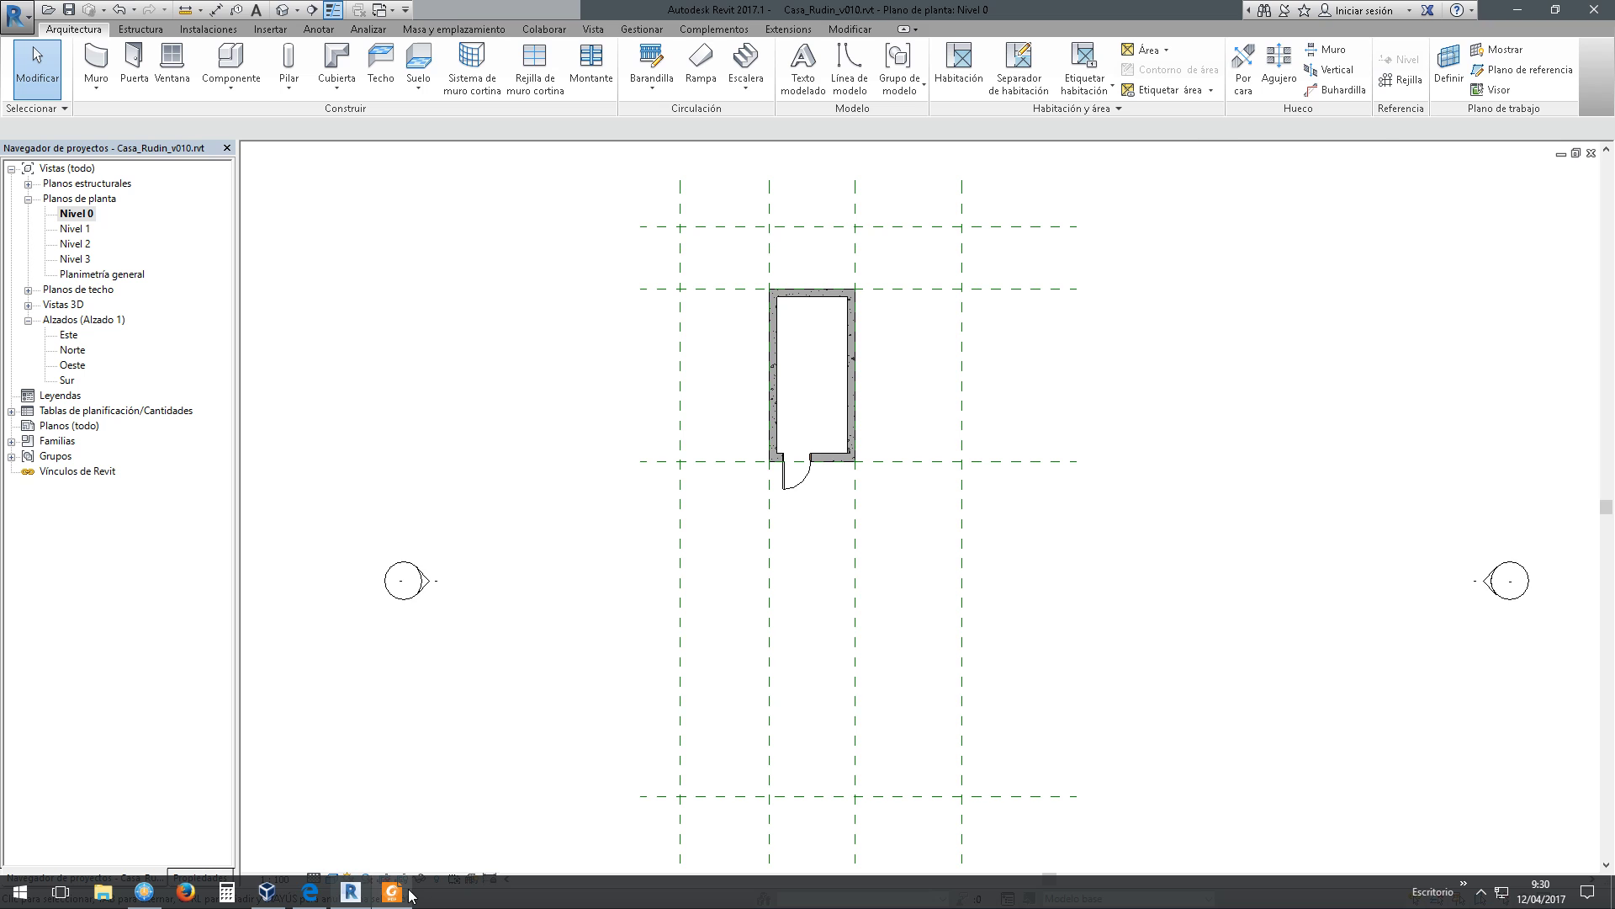
left_click(394, 892)
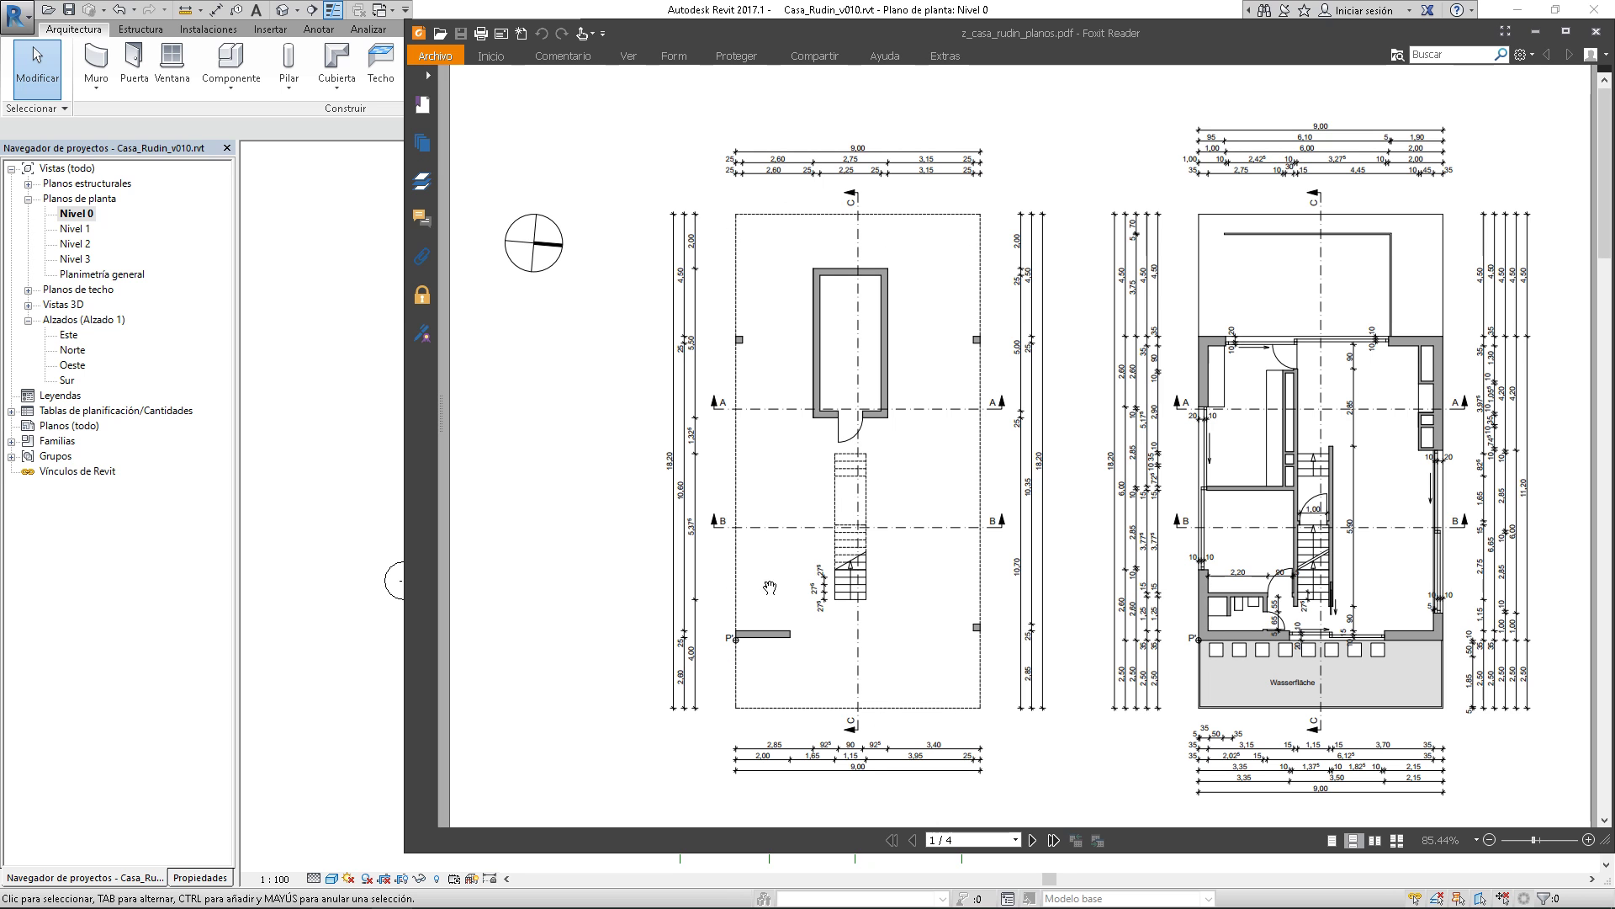
left_click(357, 490)
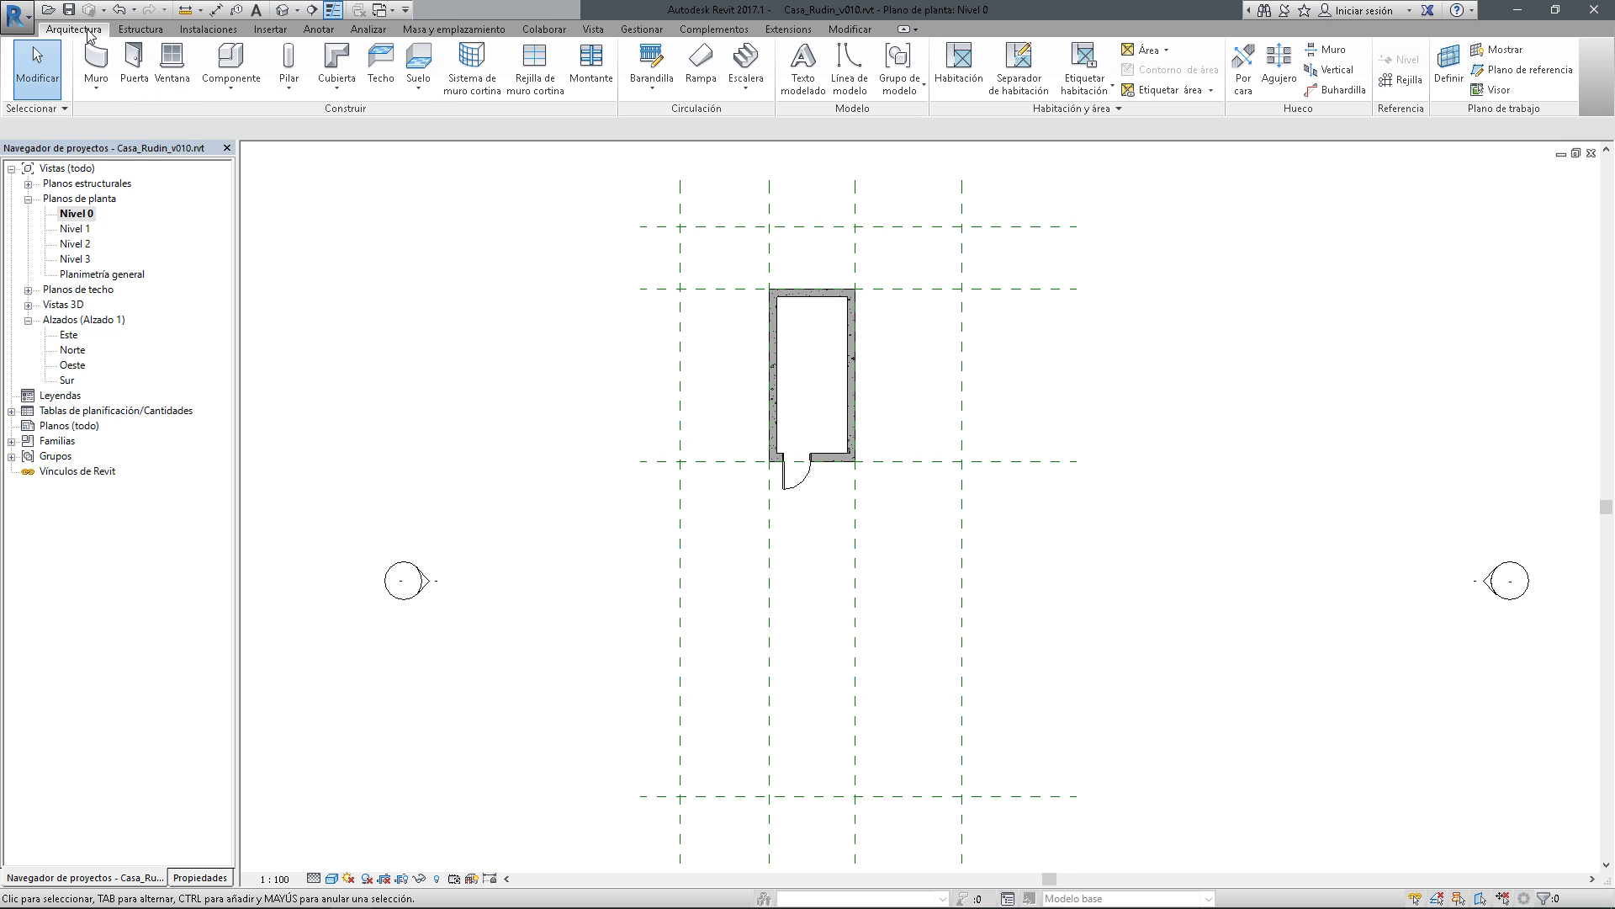
Start a property line in the Nivel 0 plan using the "Crear mediante boceto" option
left_click(495, 30)
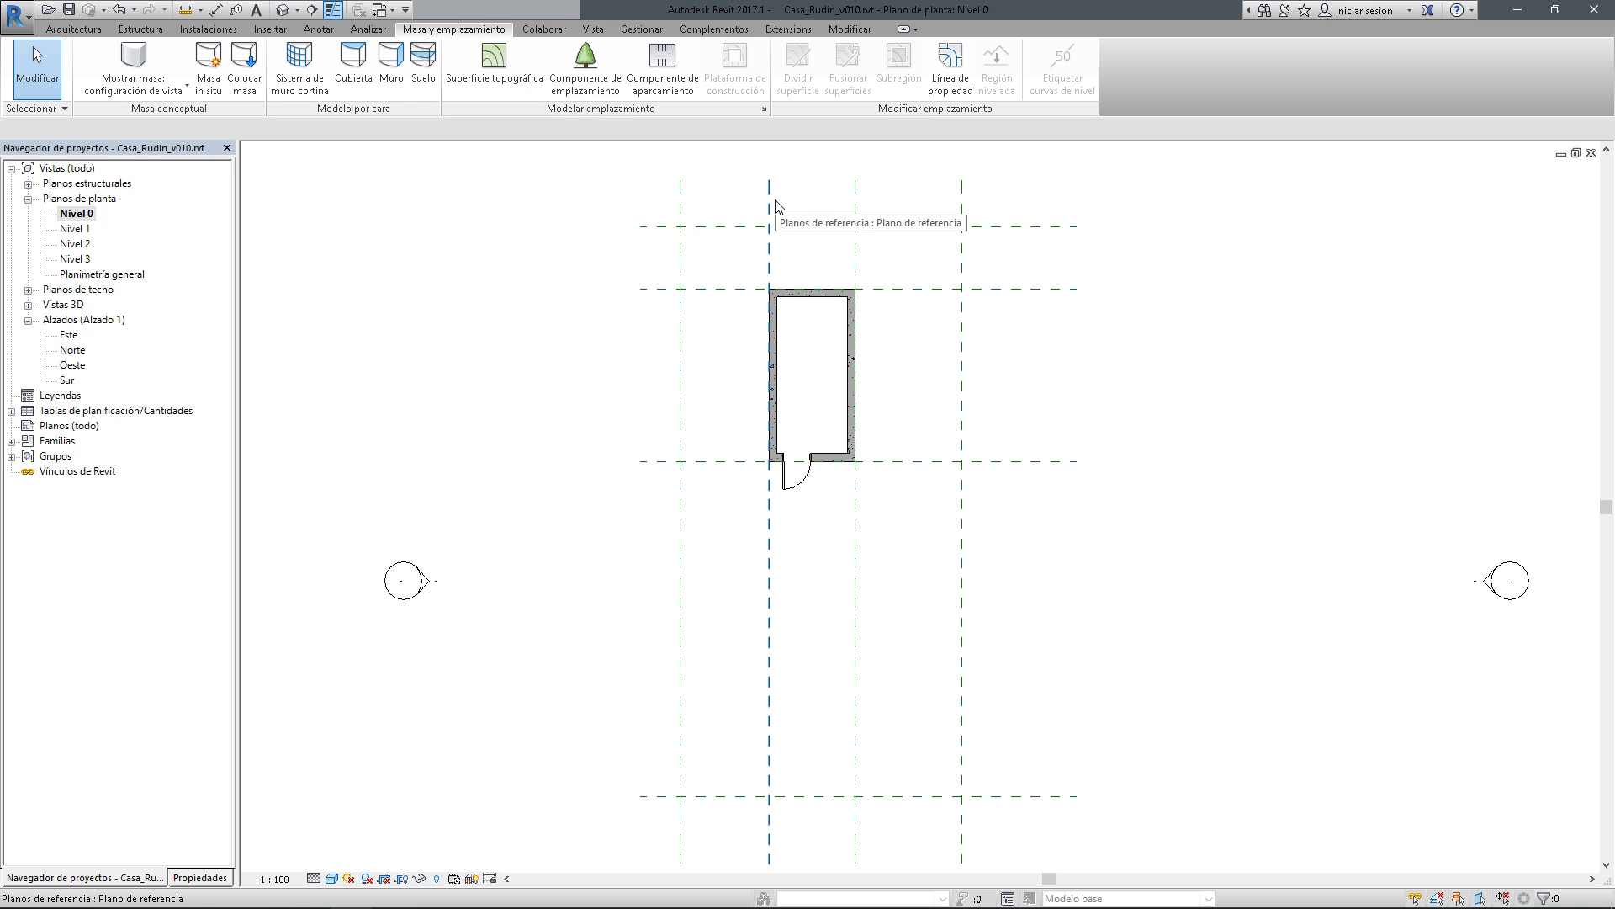
left_click(957, 89)
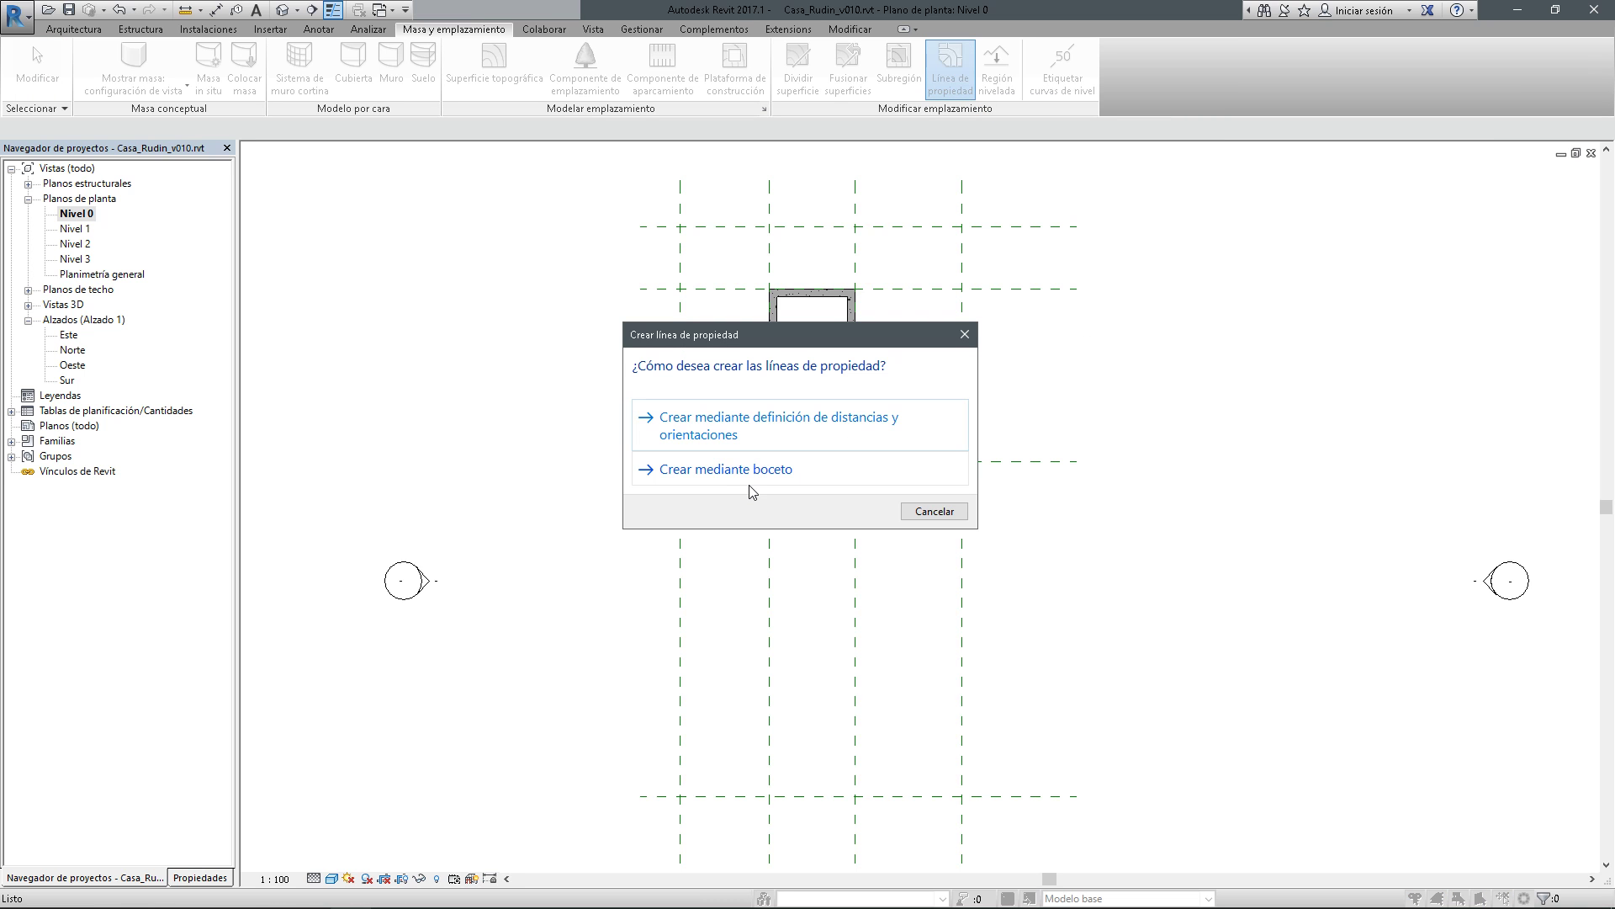
left_click(754, 468)
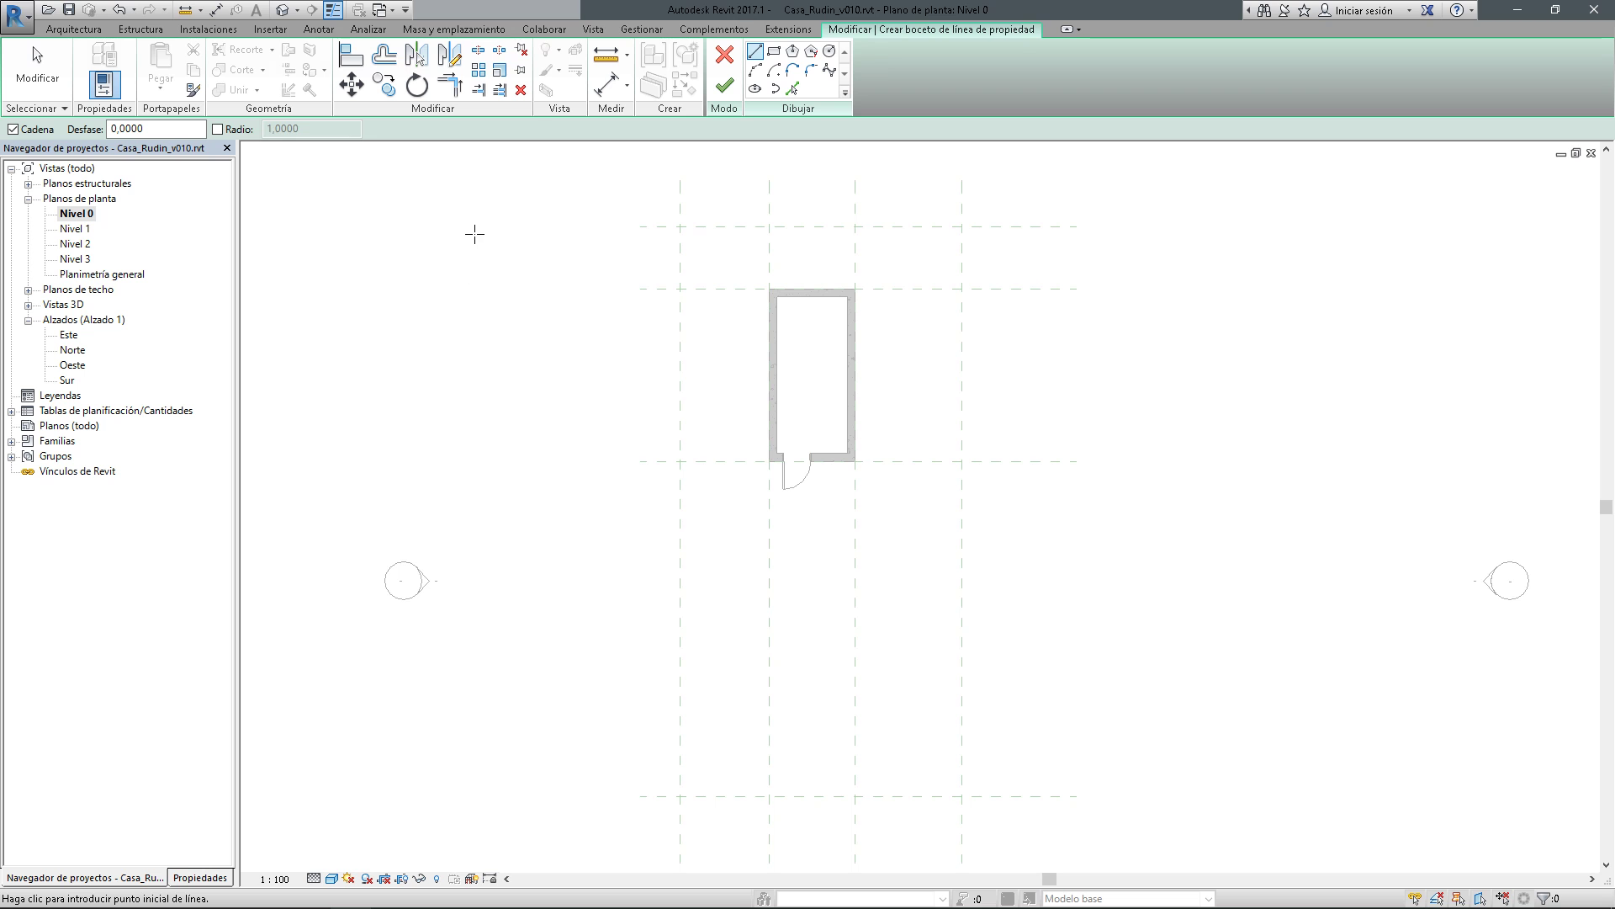
Sketch a closed, irregular seven-sided property-line loop with chained lines beside the room, then leave the line tool
left_click(575, 322)
left_click(690, 279)
left_click(575, 486)
left_click(774, 459)
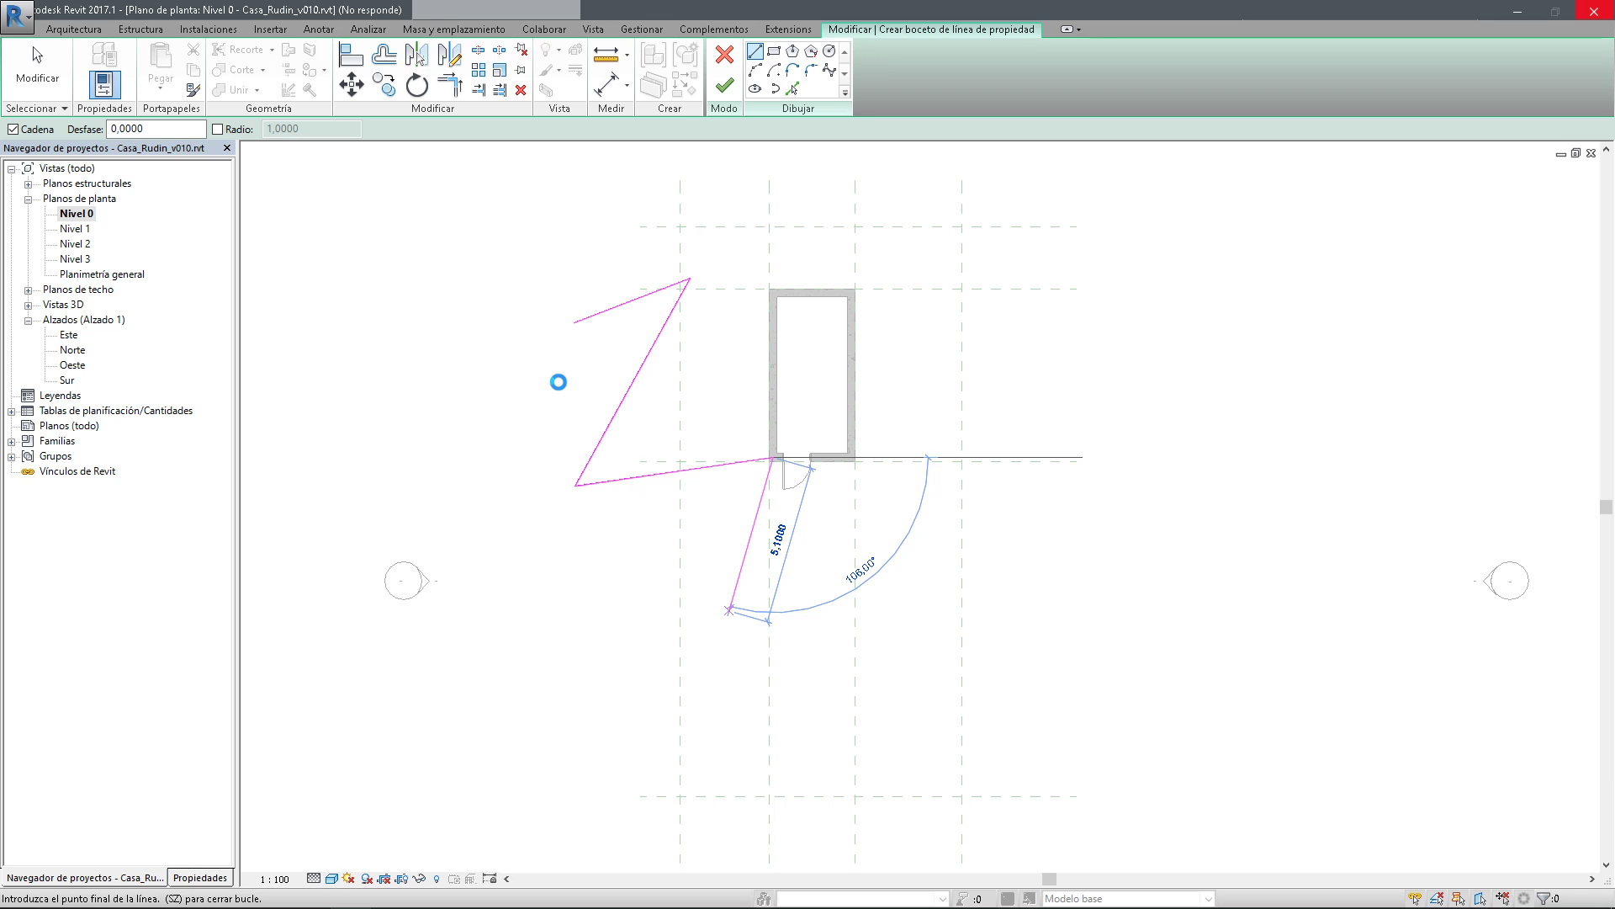
left_click(576, 323)
key("Escape")
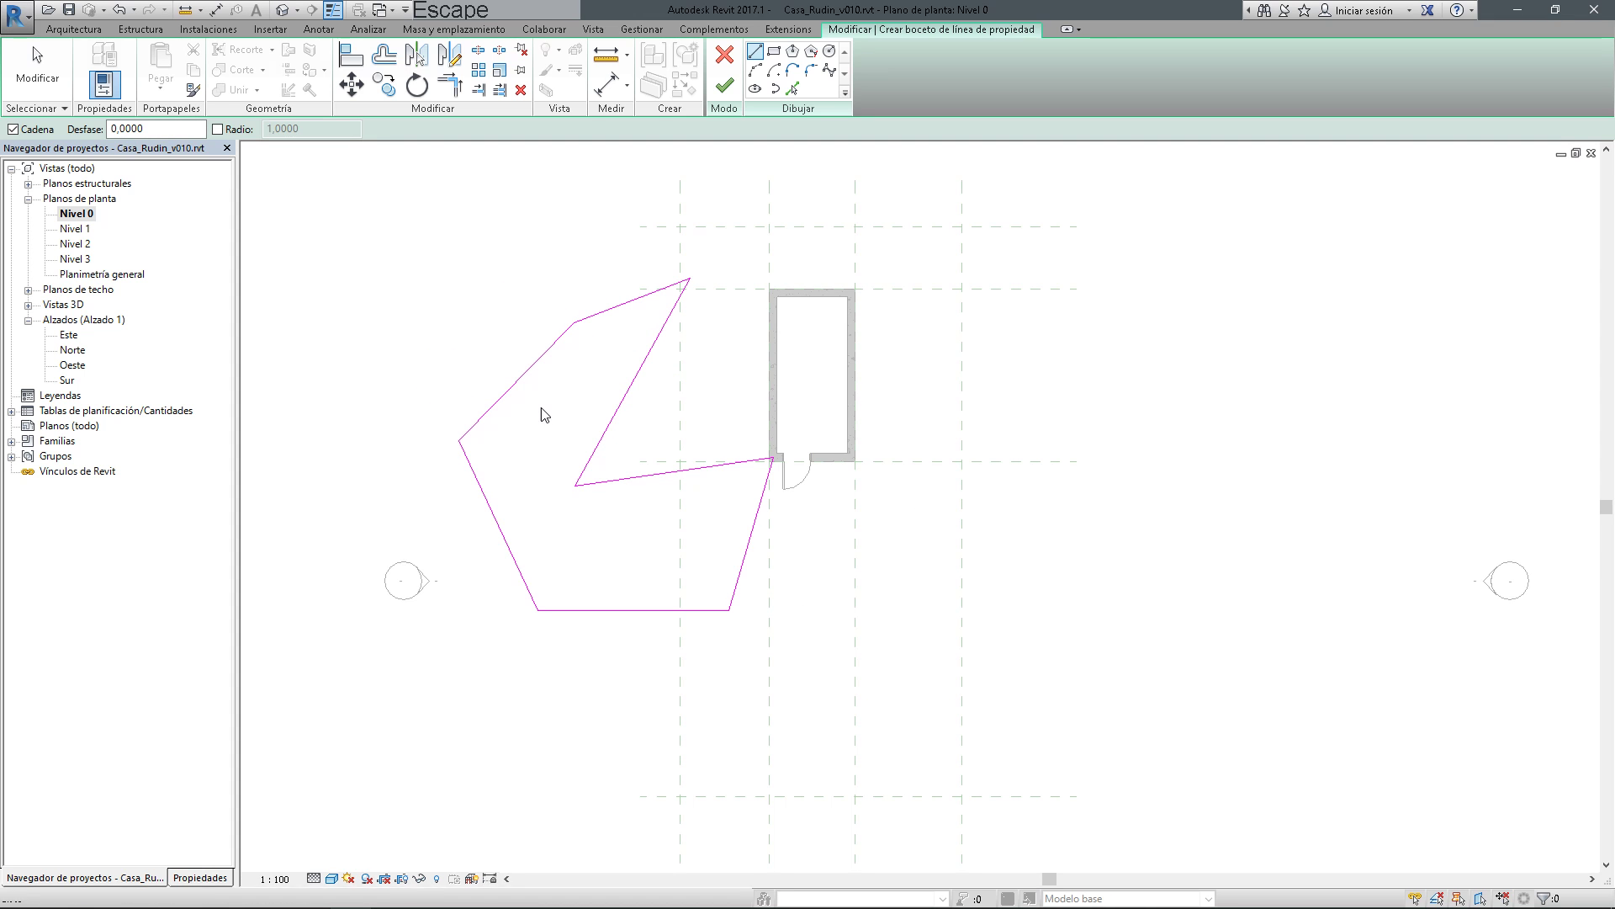
key("Escape")
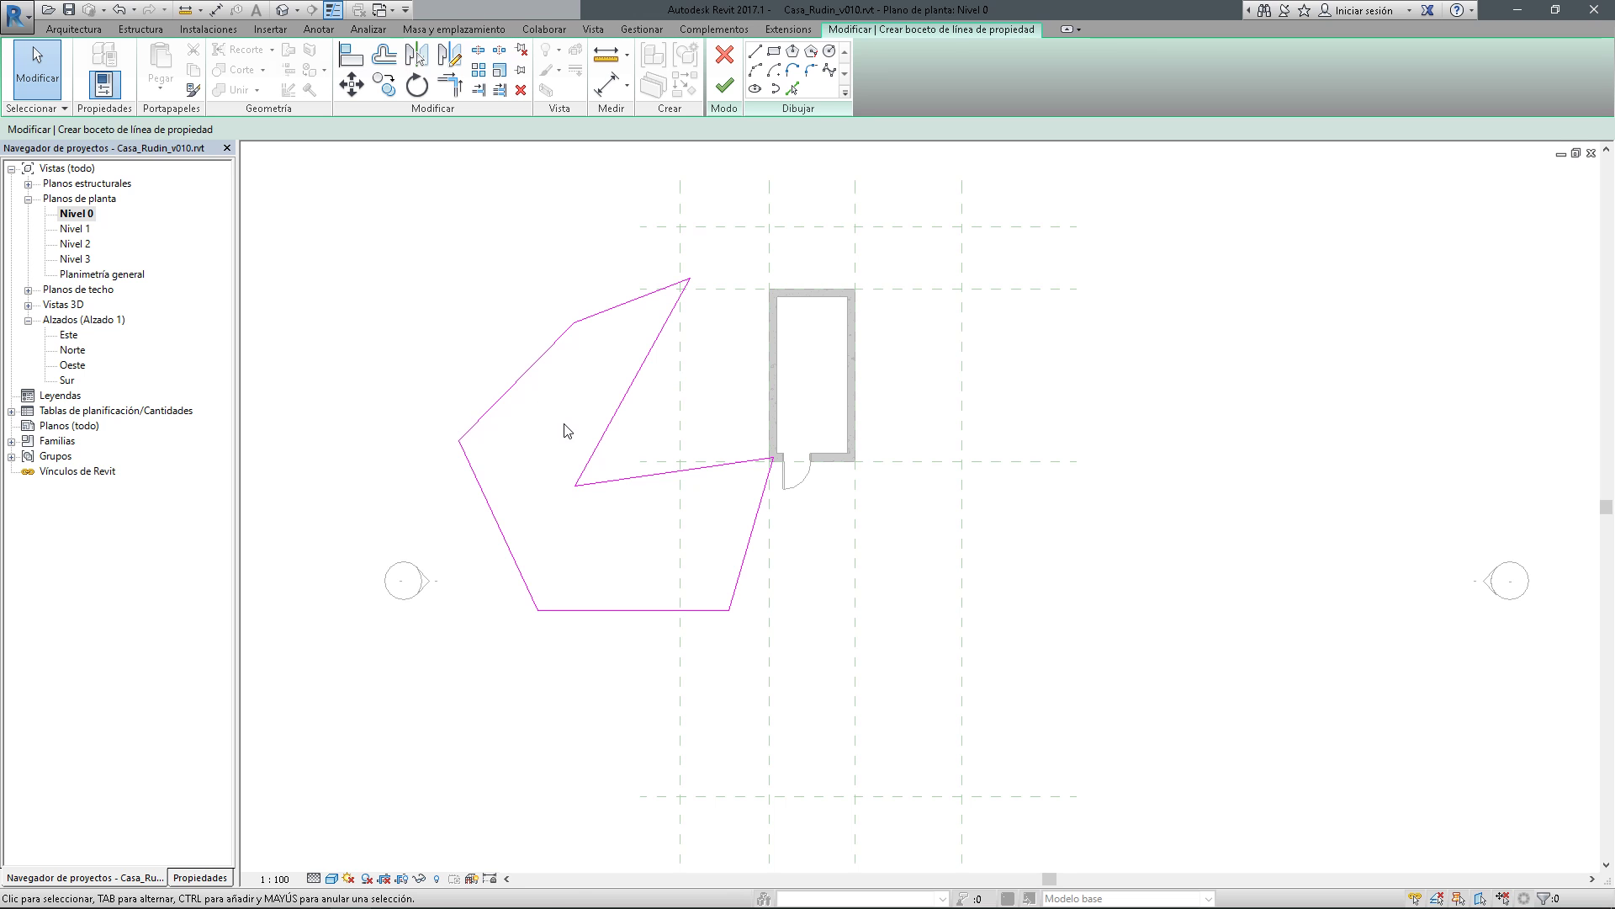
Select the whole chain of the irregular seven-sided loop and delete it
mouse_move(575, 422)
middle_mouse_down()
mouse_move(530, 403)
mouse_move(568, 443)
mouse_move(502, 407)
middle_mouse_up()
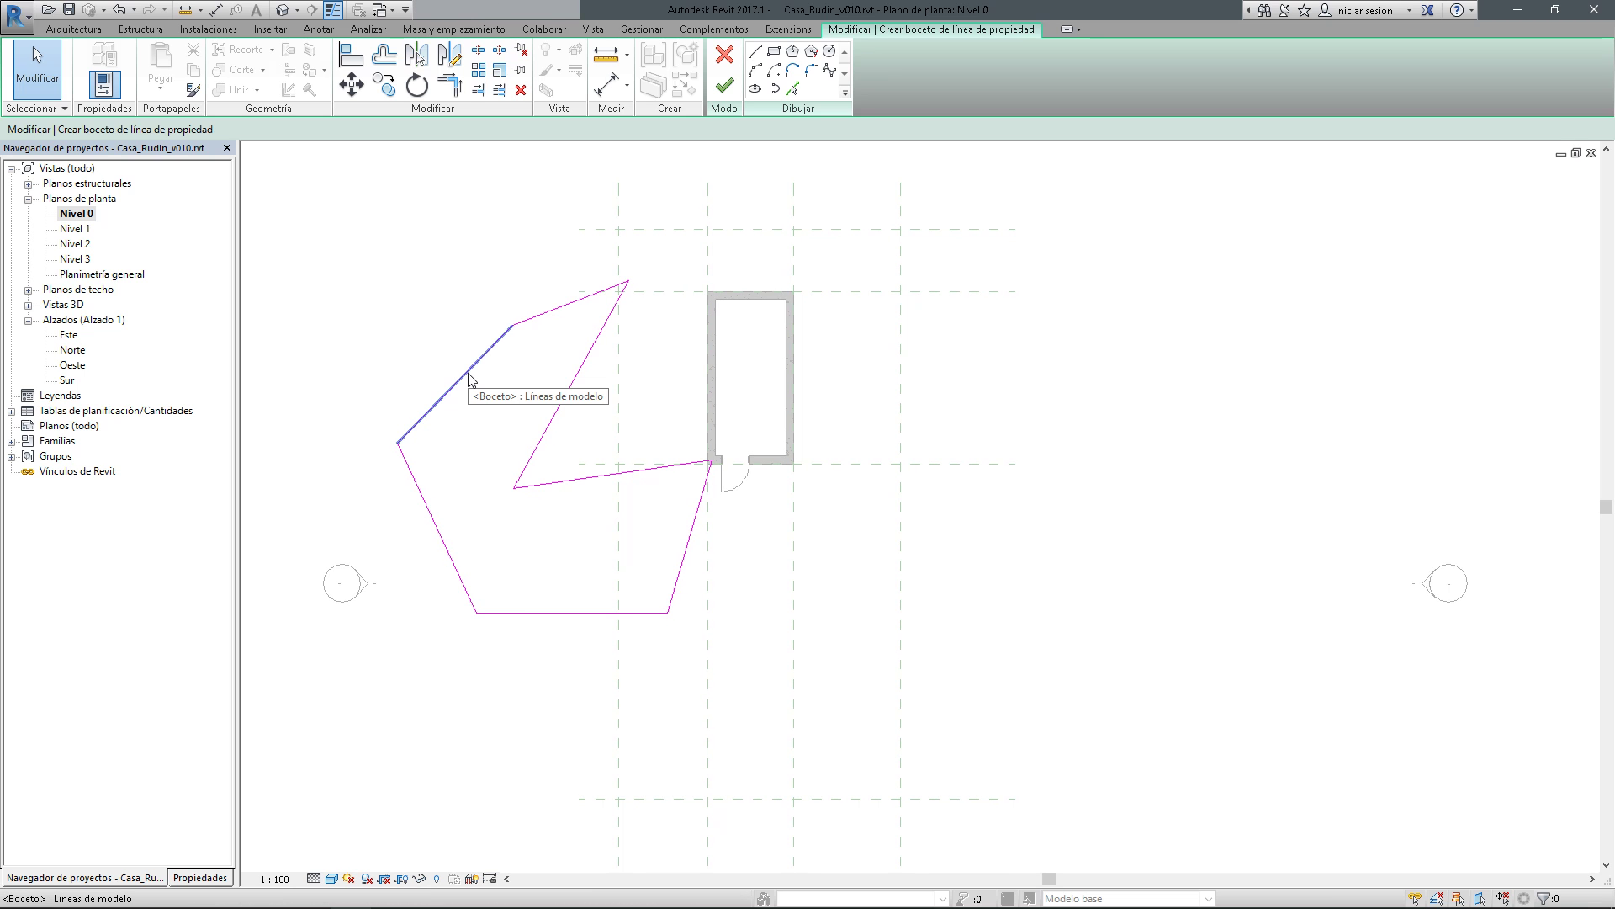
key("Tab")
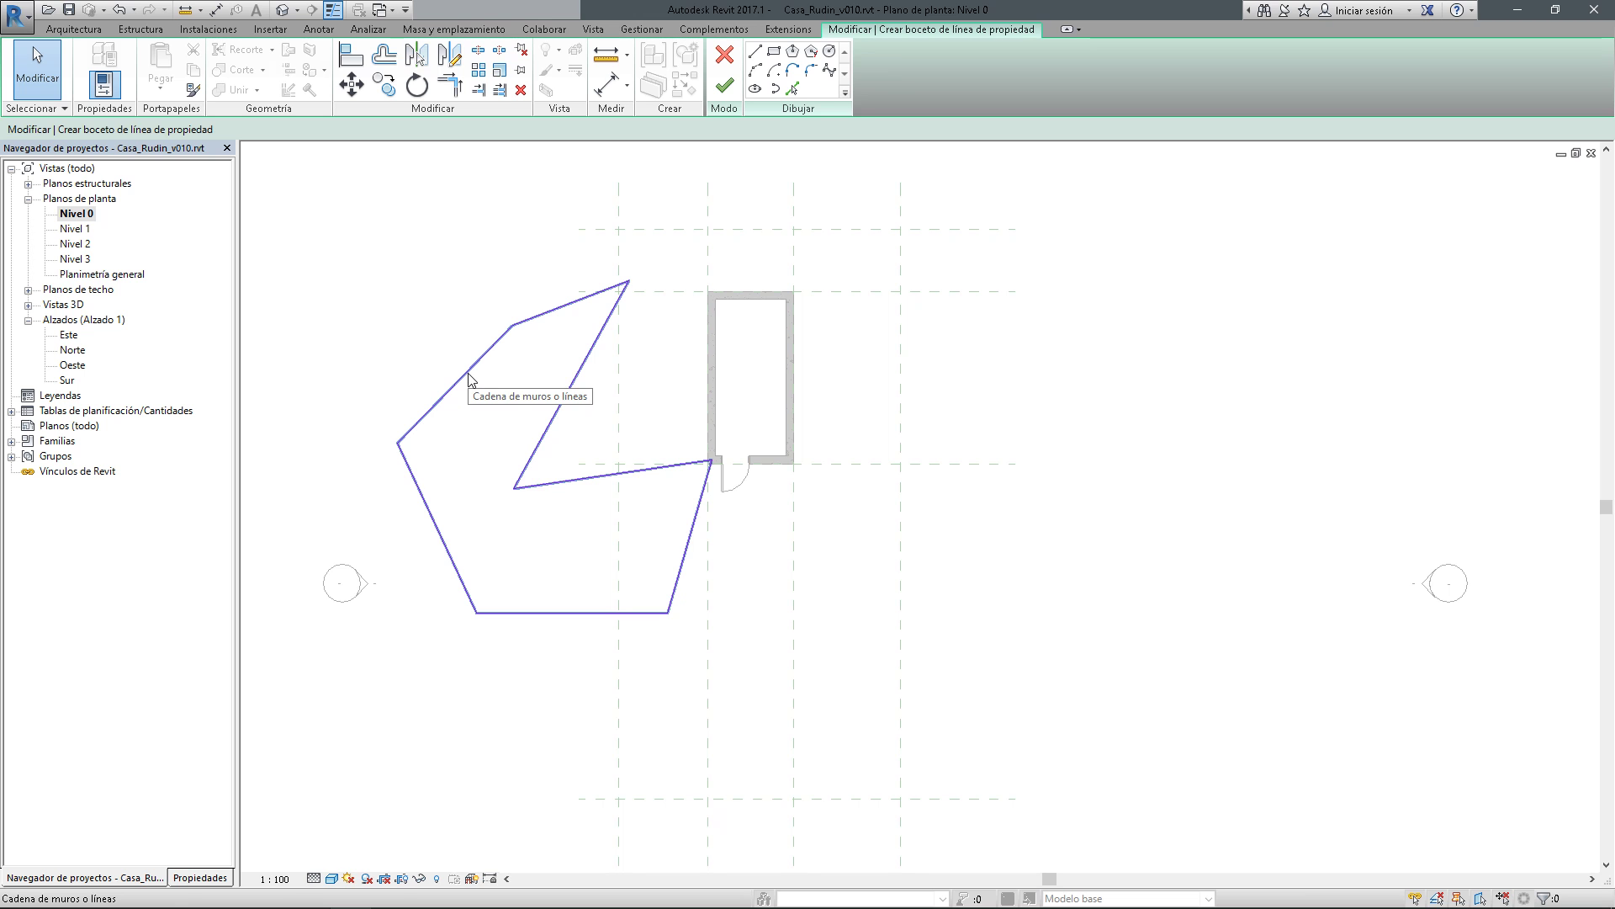
left_click(469, 379)
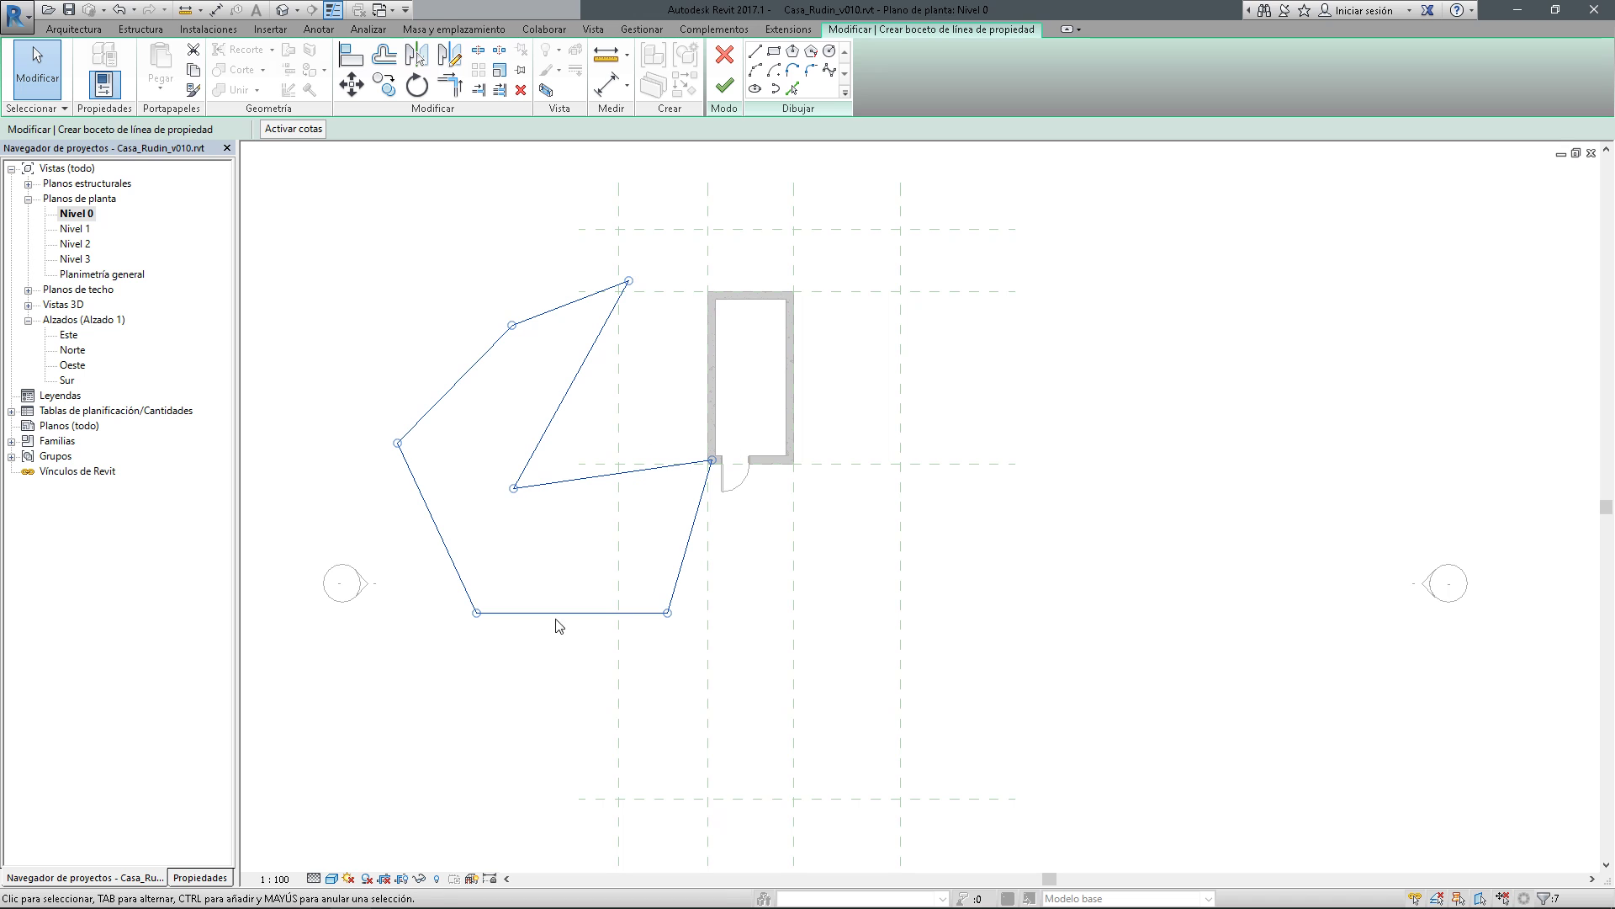
key("Delete")
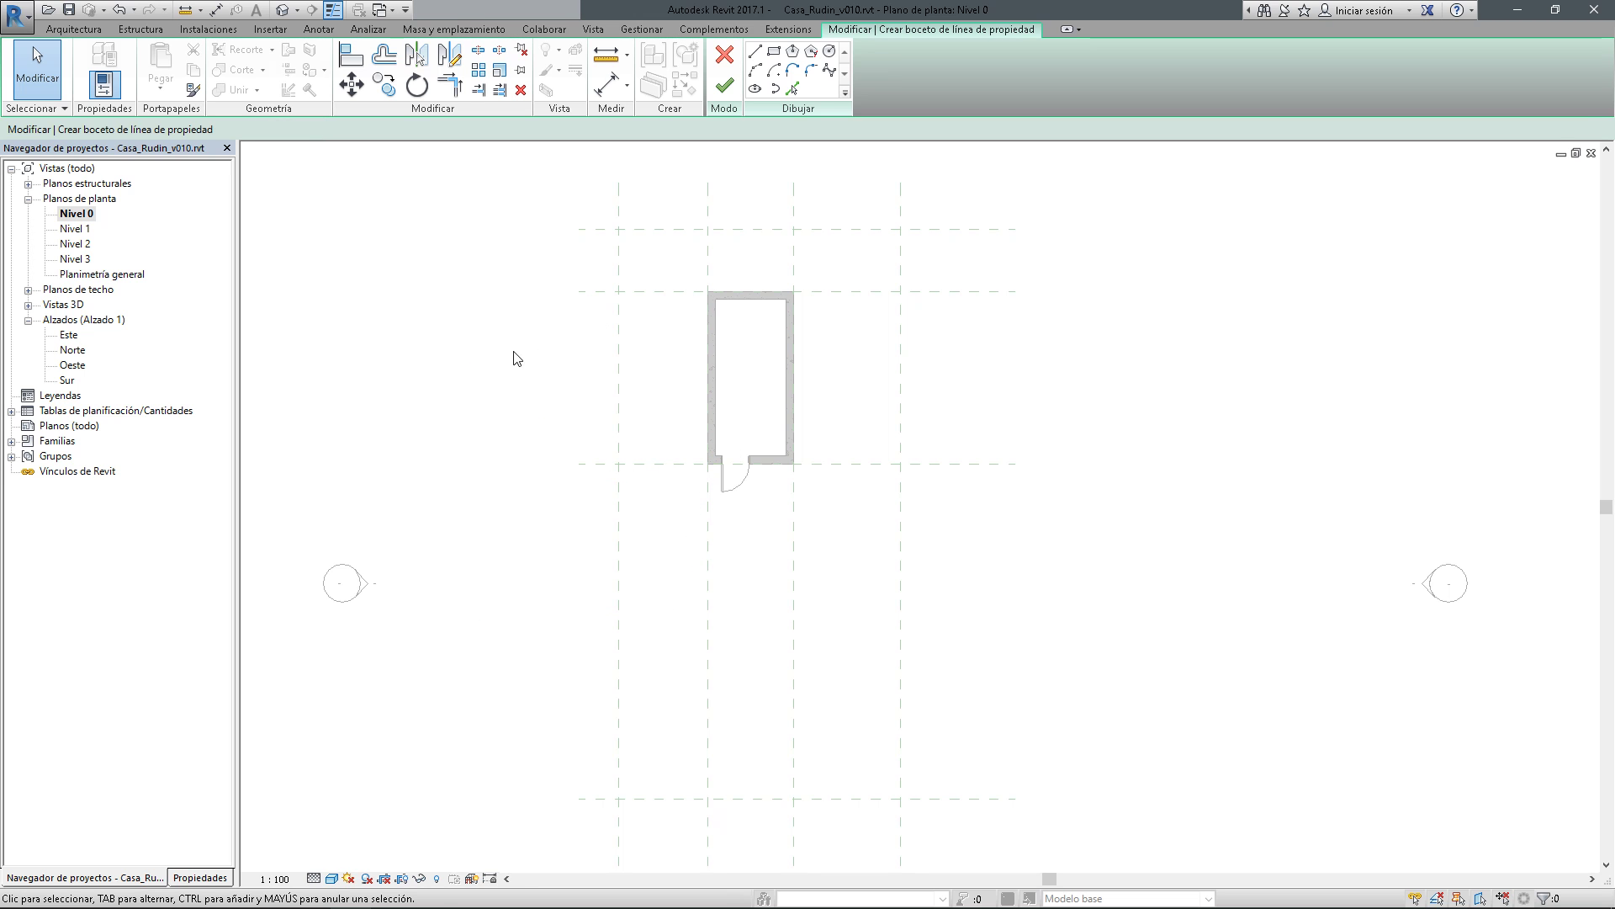
Sketch a property-line rectangle between opposite intersections of the outermost reference planes
left_click(774, 52)
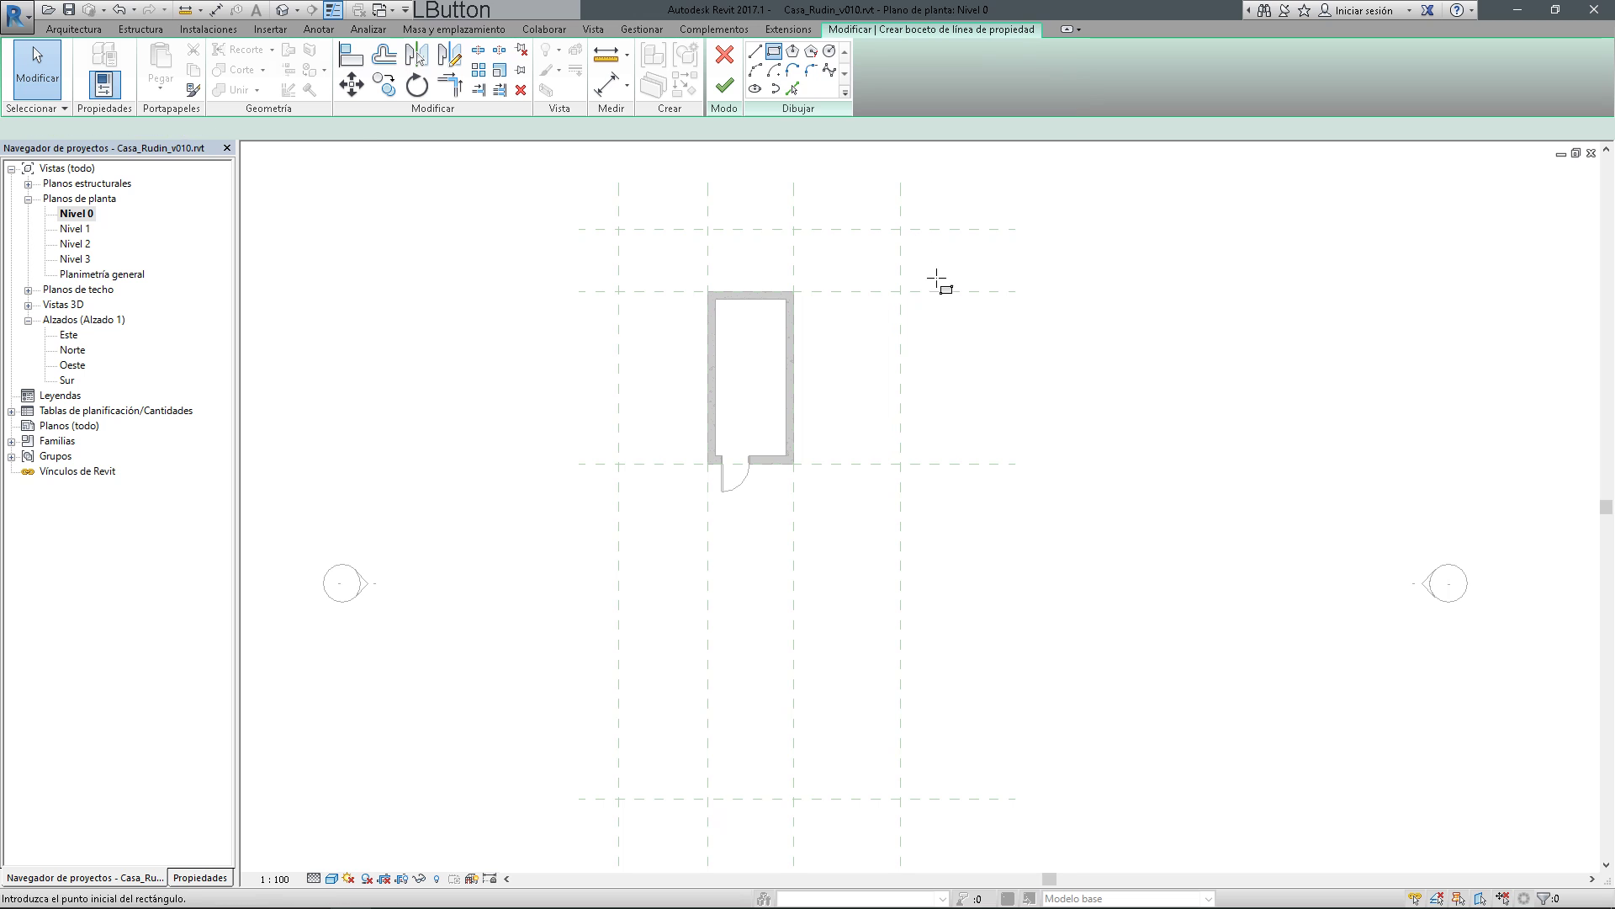
left_click(619, 228)
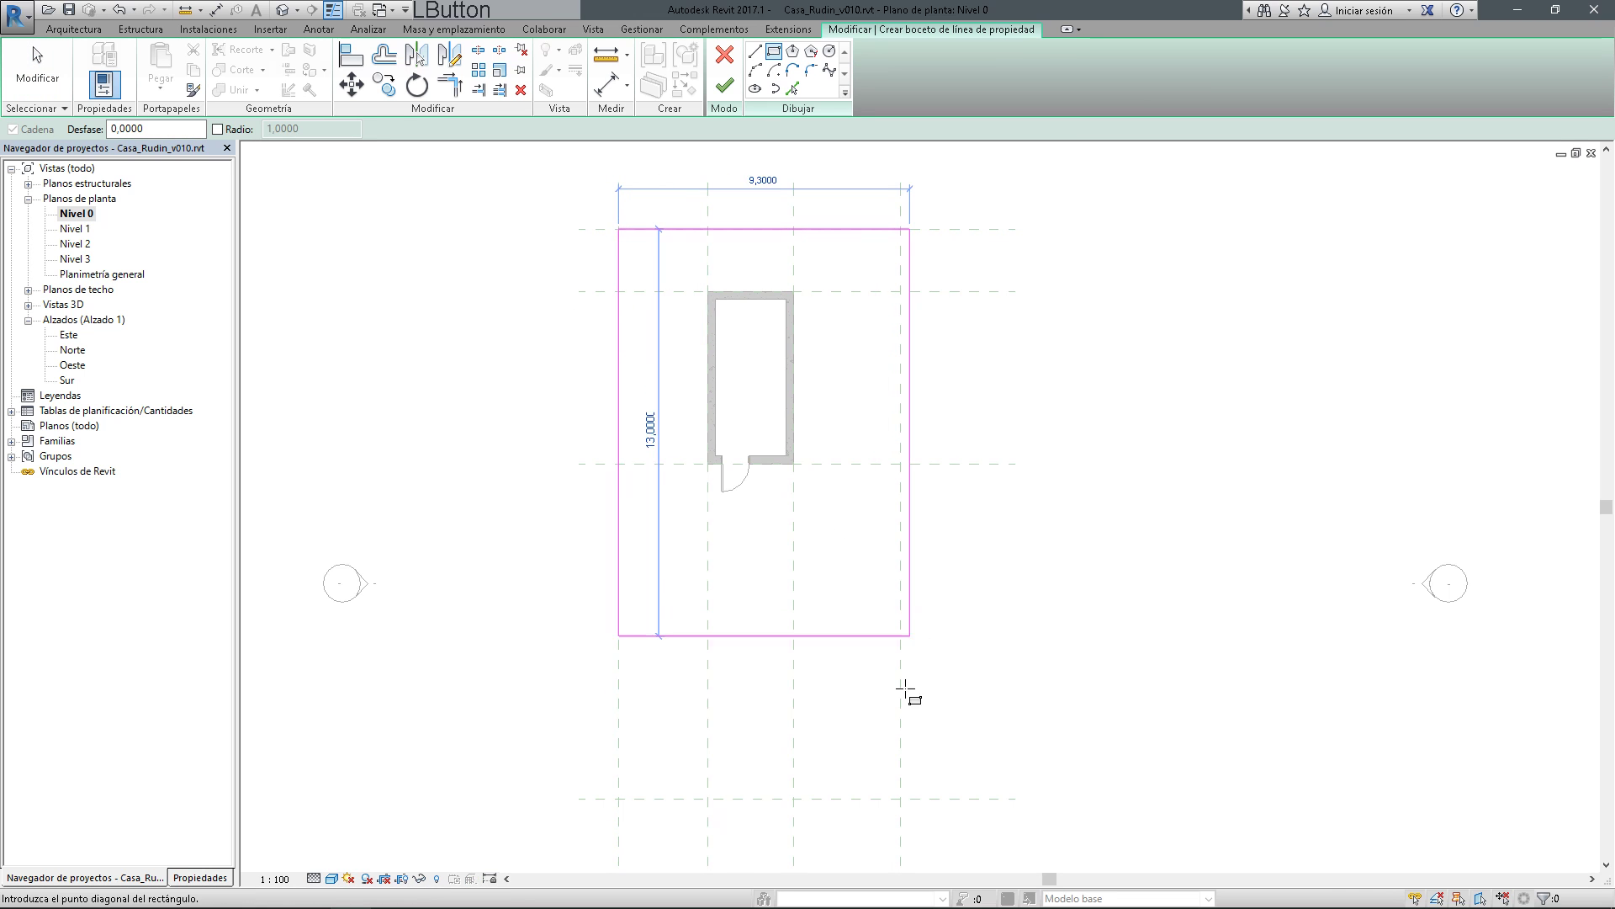
left_click(899, 798)
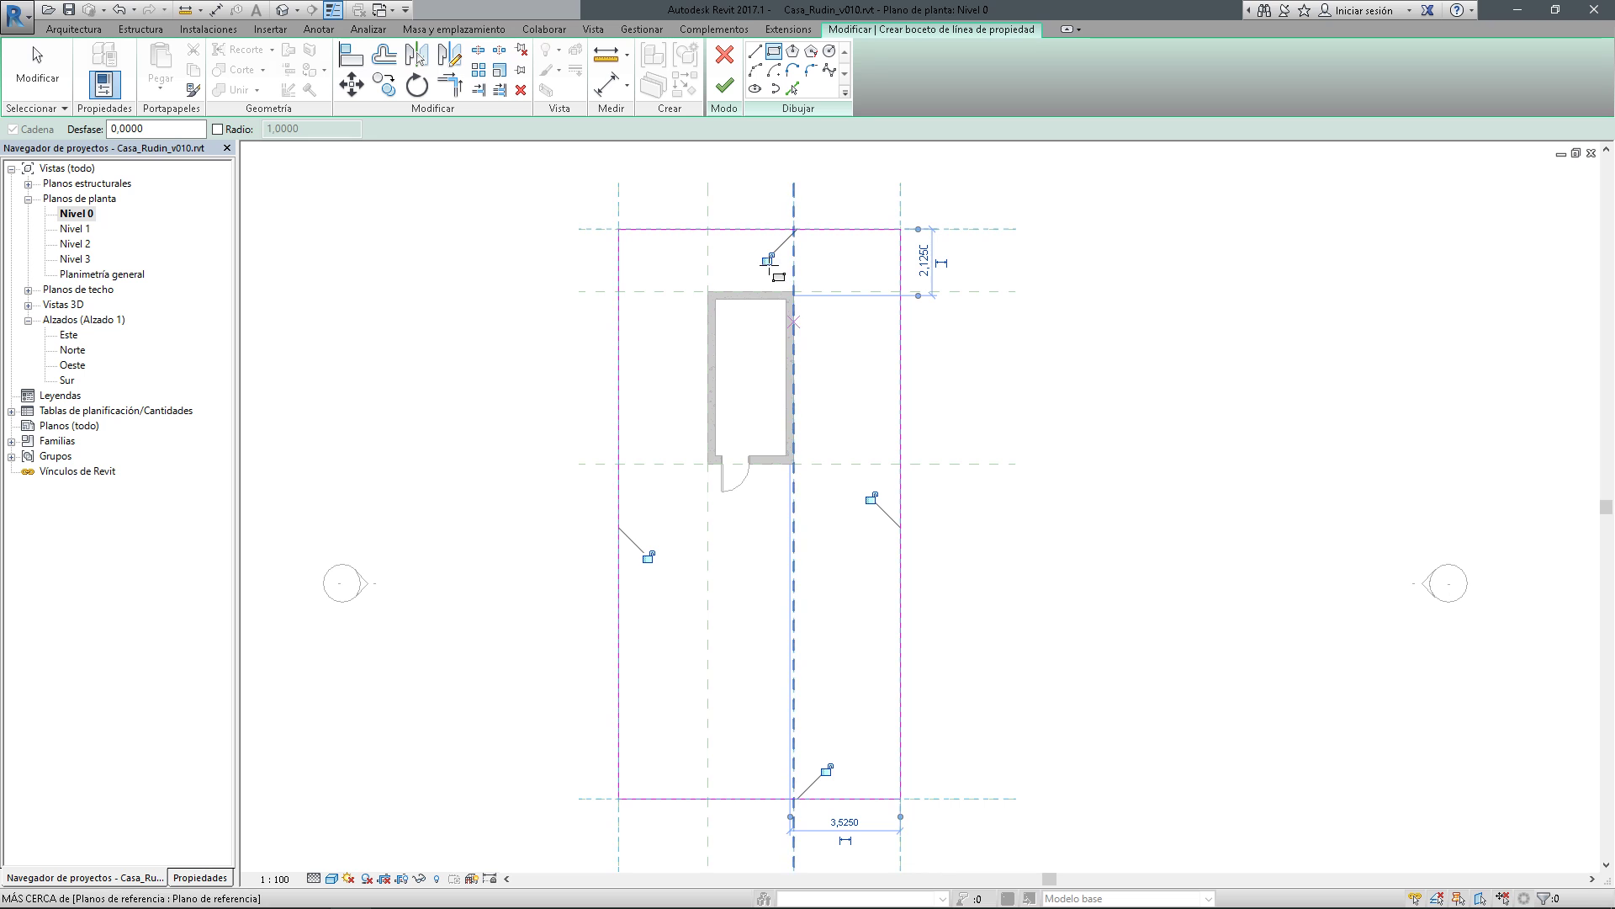
Leave the rectangle tool, select the chain of all four rectangle lines and delete it
key("Escape")
left_click(770, 231)
left_click(623, 263)
key("Tab")
left_click(635, 271)
left_click(718, 313)
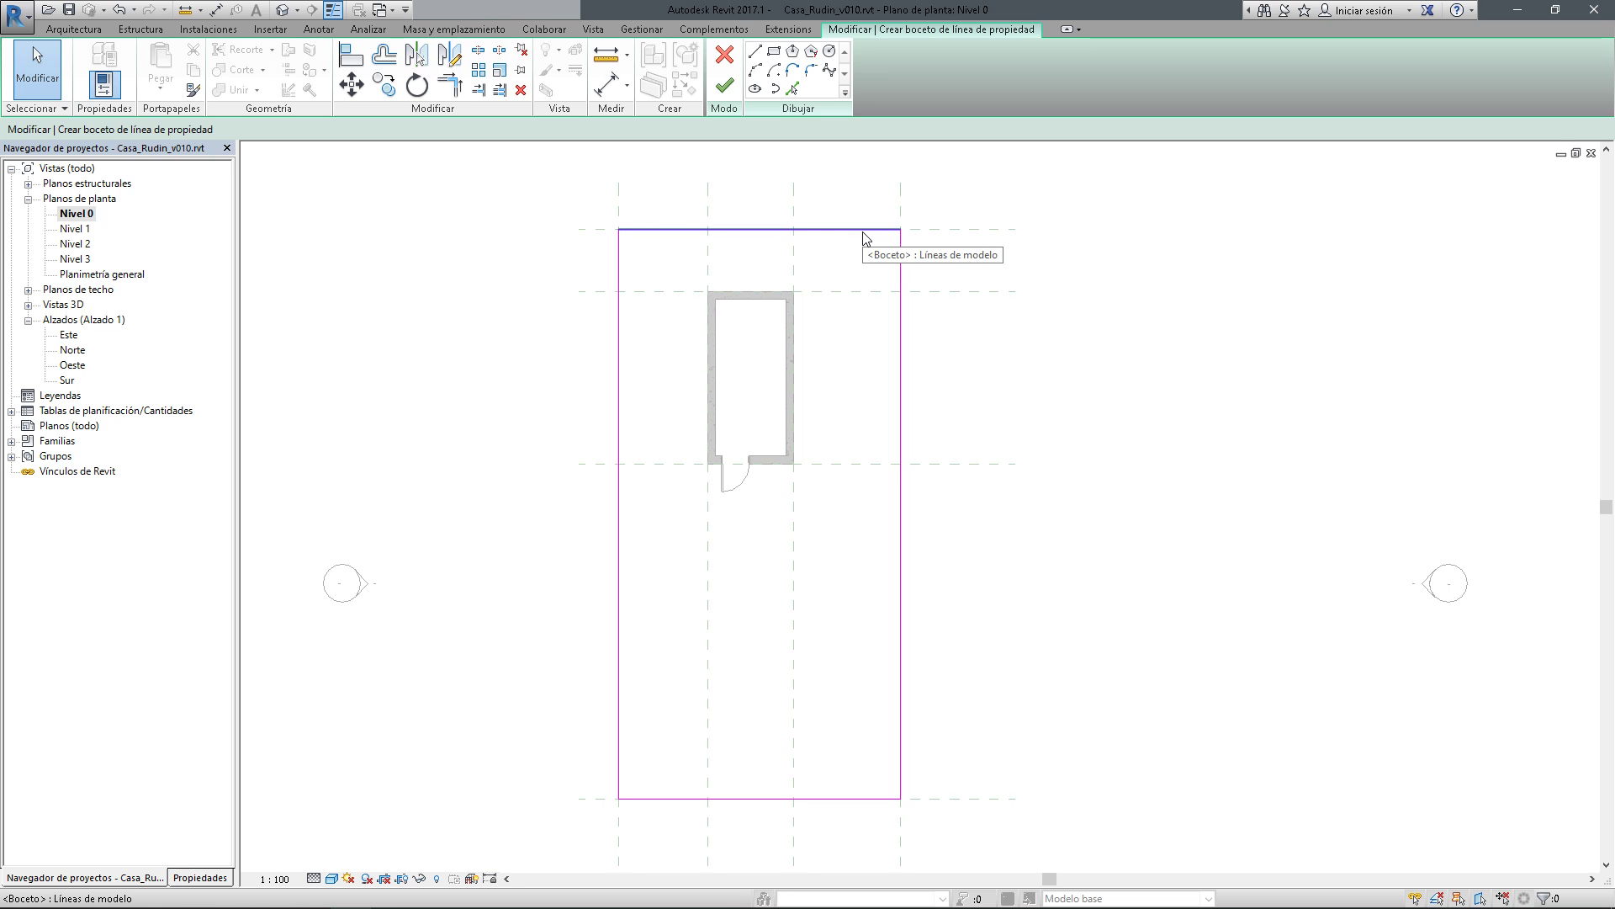
left_click(762, 237)
key("Delete")
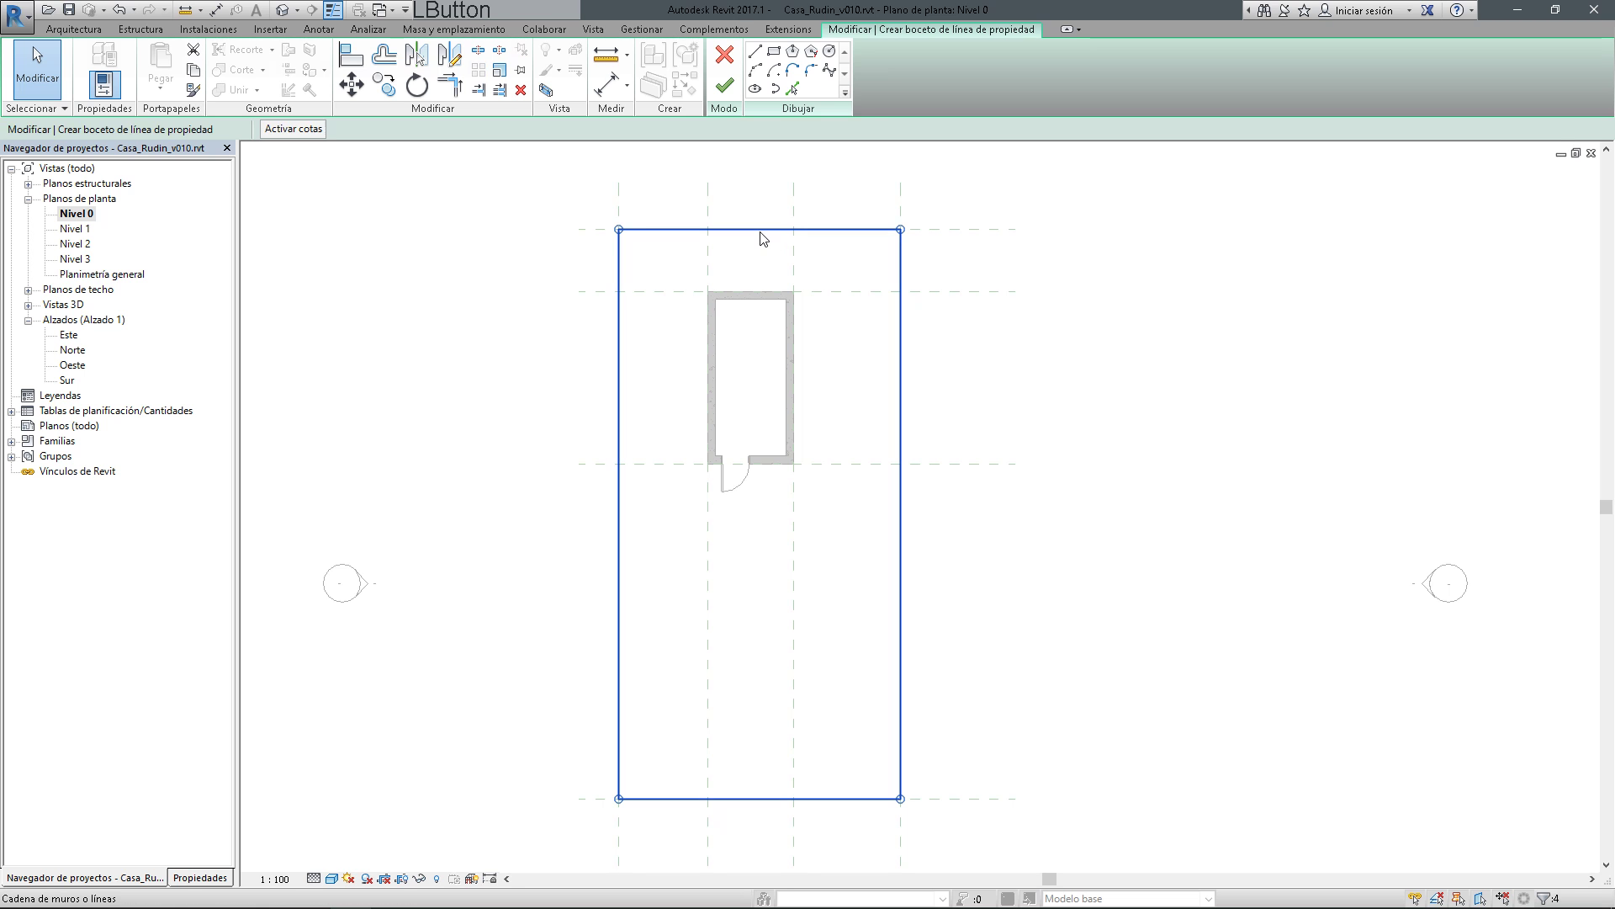
Redraw the property-line rectangle from the upper-left to the lower-right intersection of the outermost reference planes
left_click(774, 53)
left_click(620, 229)
left_click(900, 798)
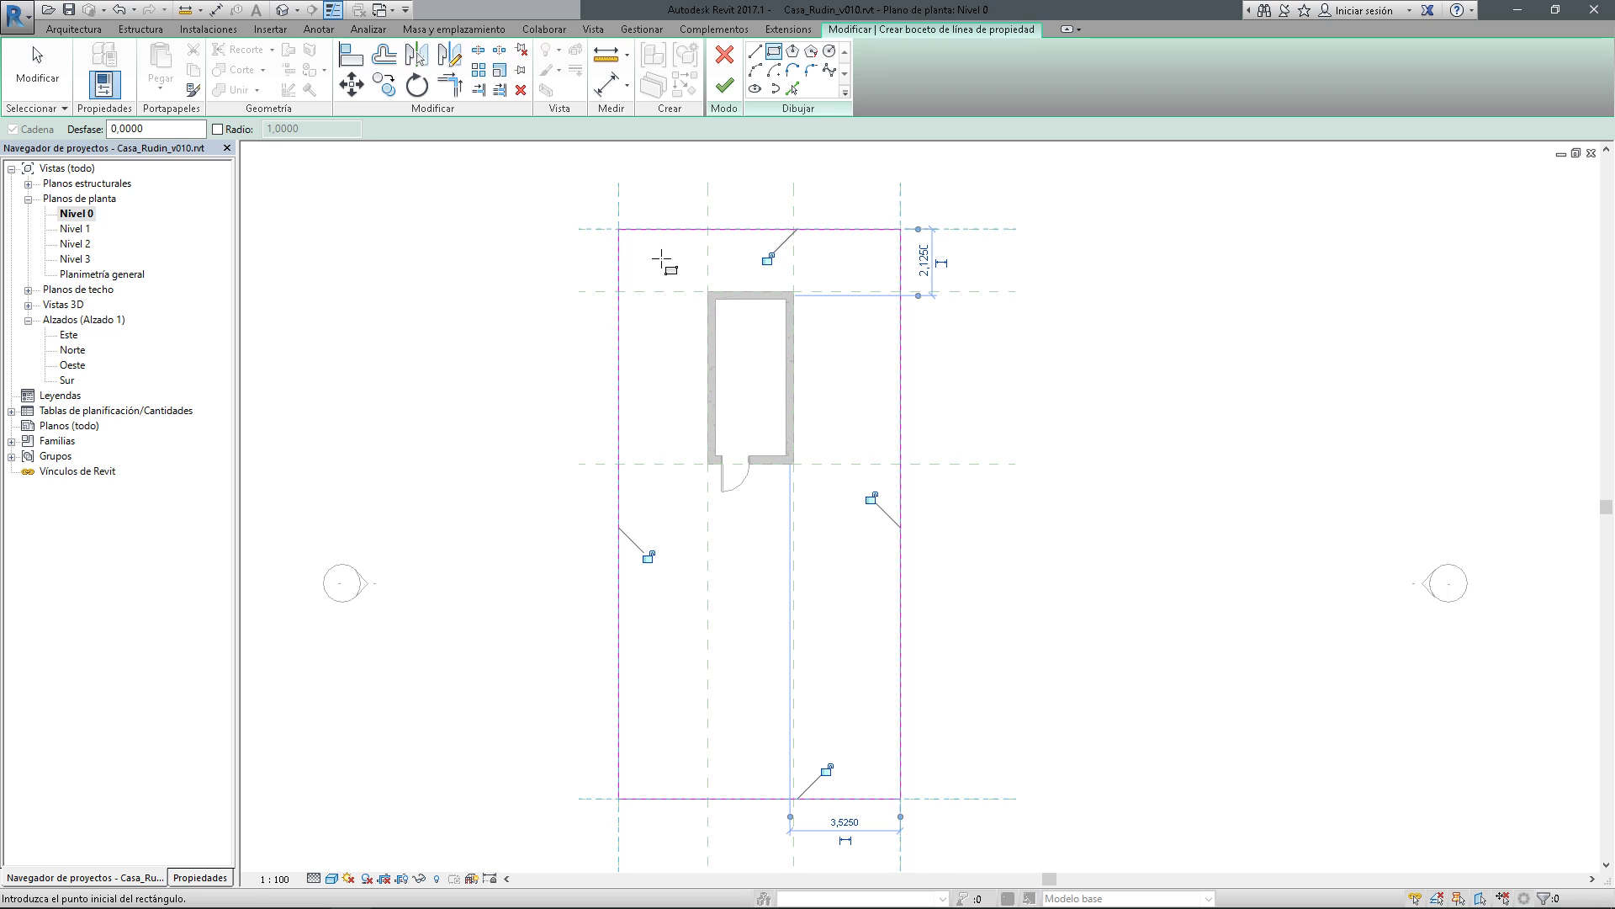
Lock the right, left and lower property lines to their reference planes, accepting the constraints, and leave the rectangle tool
left_click(768, 258)
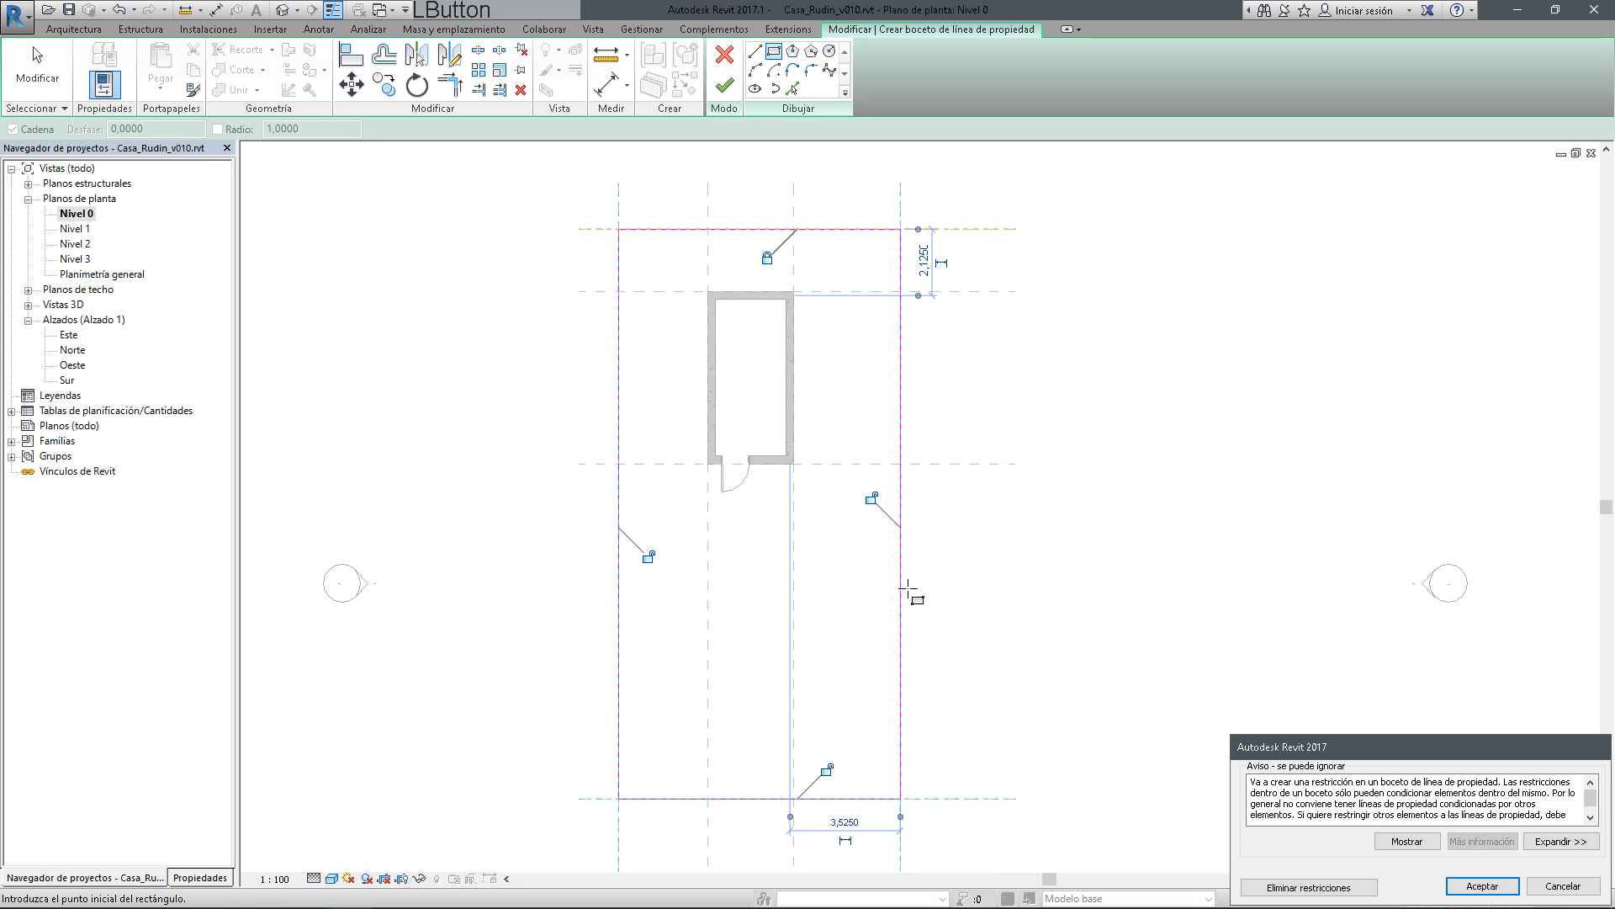
left_click(1338, 888)
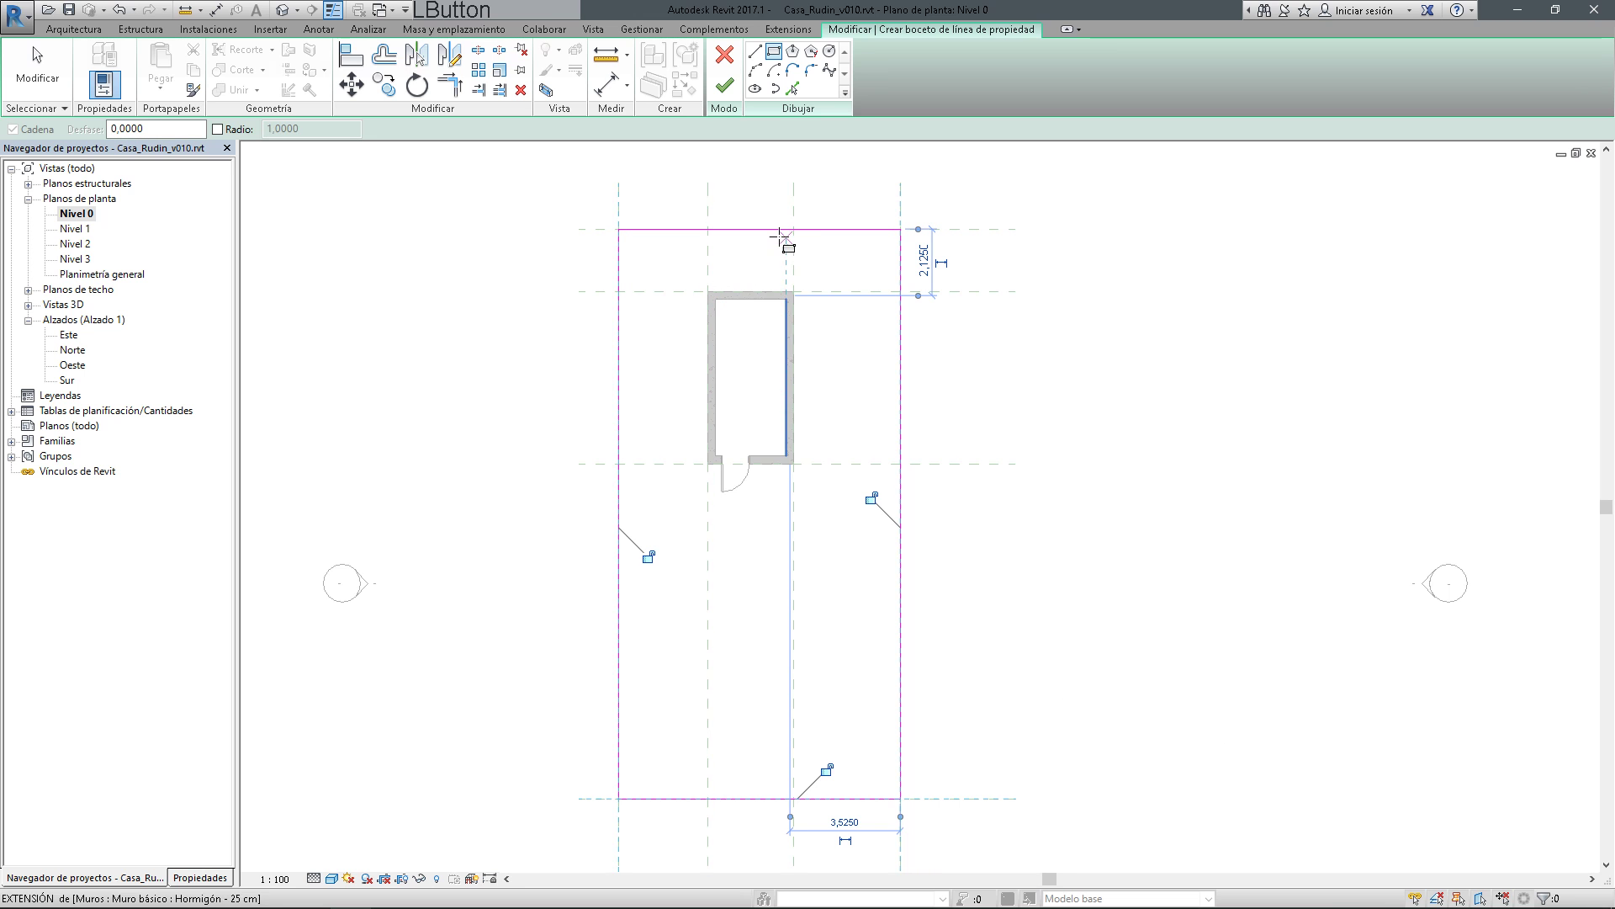
left_click(872, 498)
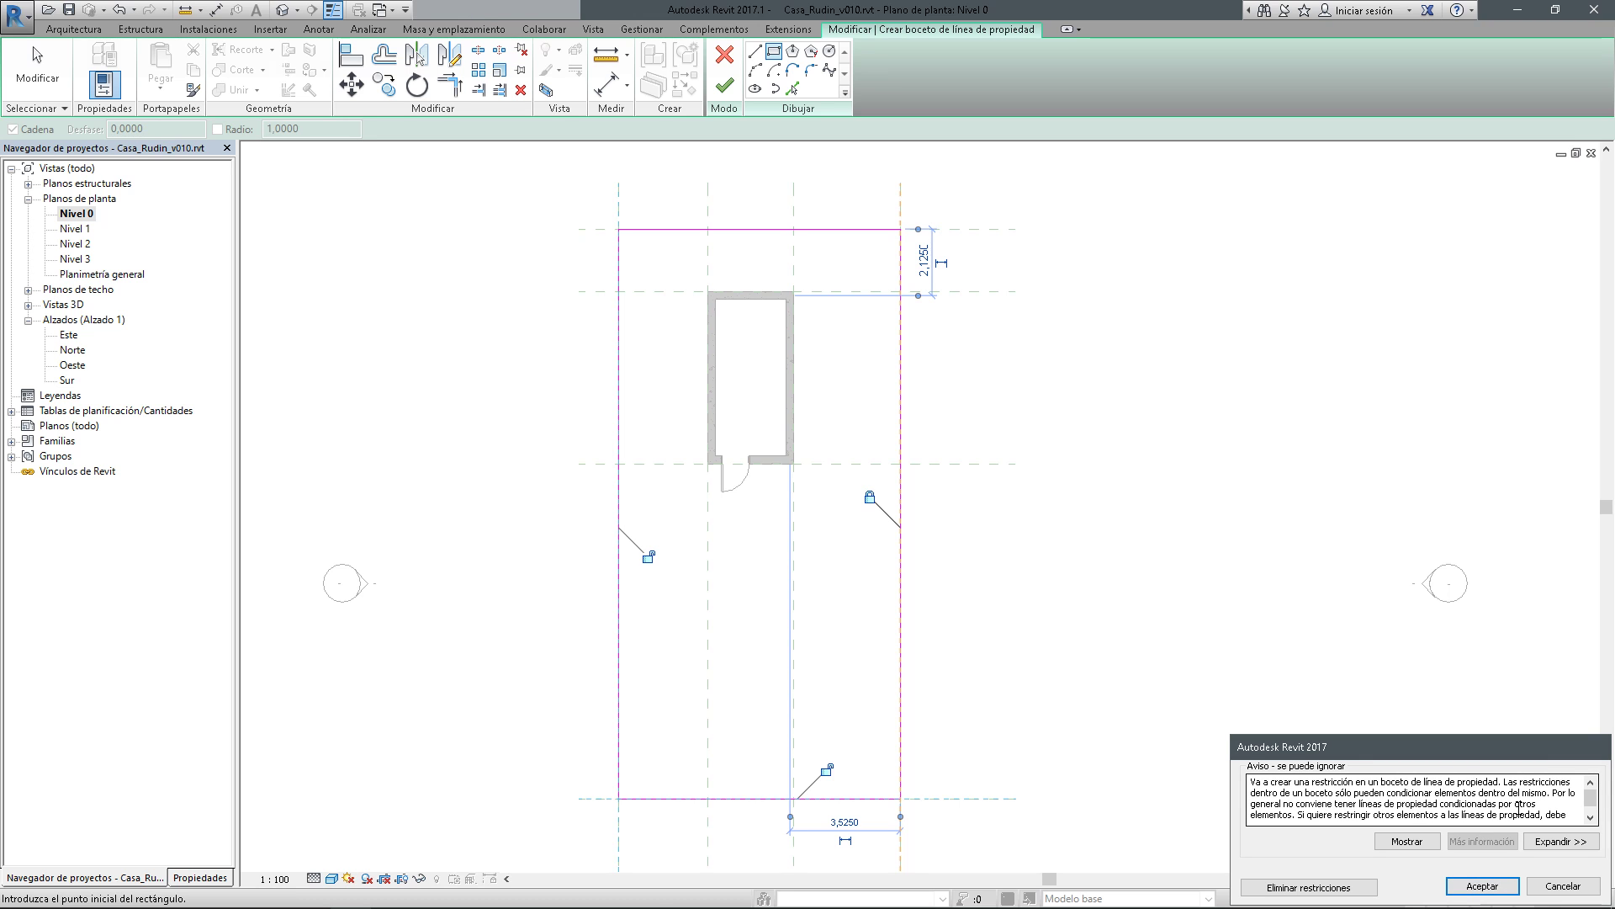
left_click(1482, 886)
left_click(647, 555)
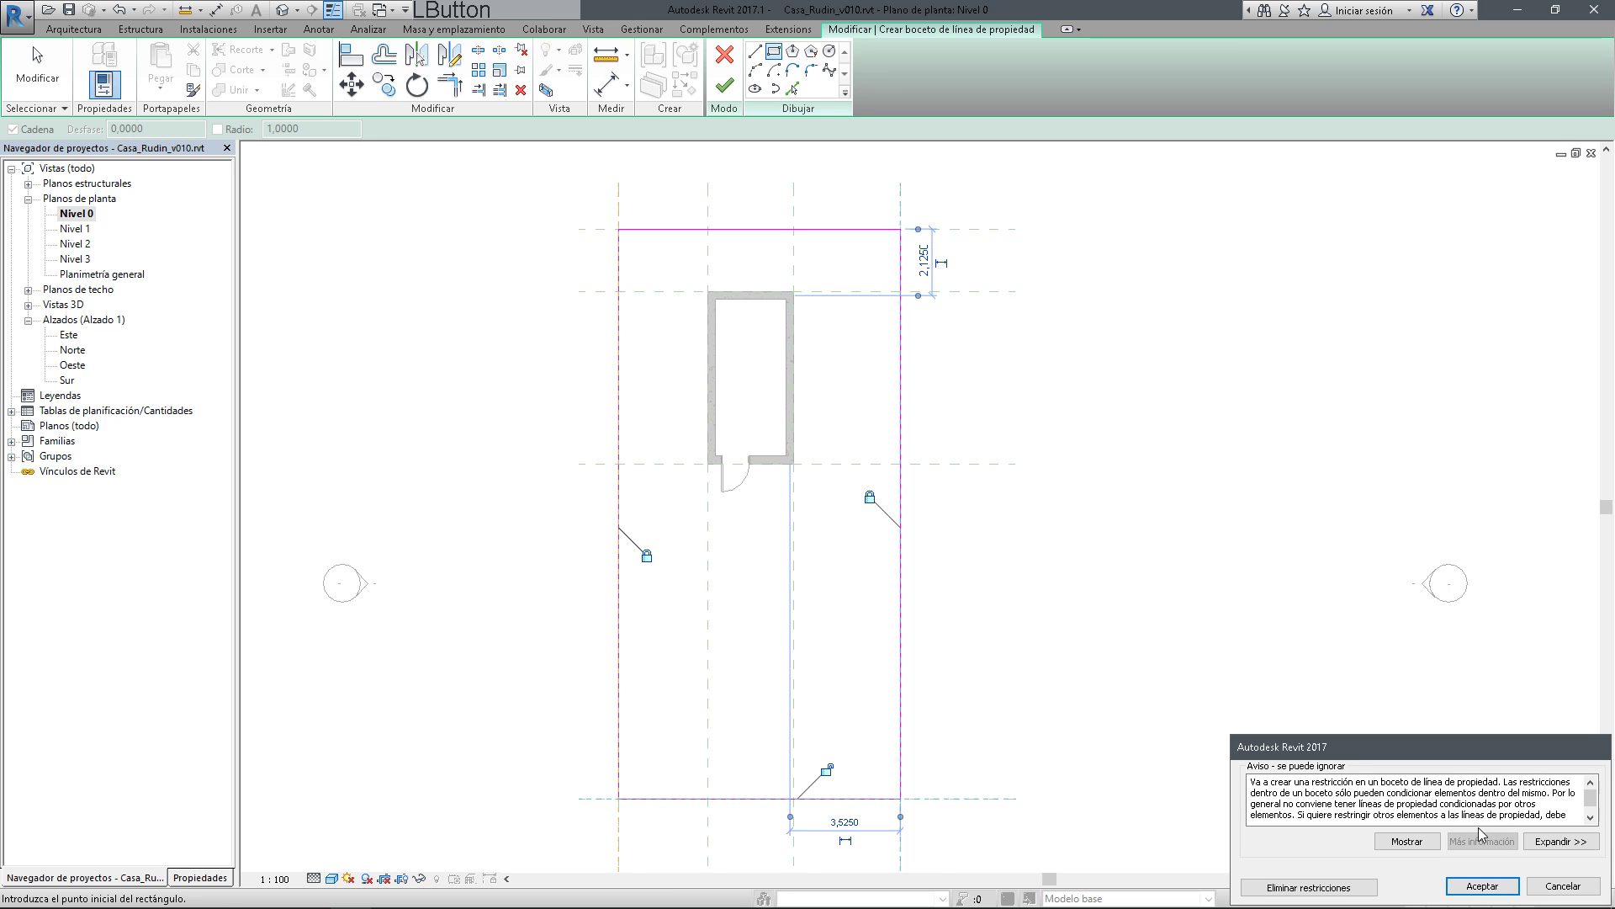
left_click(1482, 886)
left_click(826, 769)
left_click(1483, 883)
key("Escape")
key("Escape")
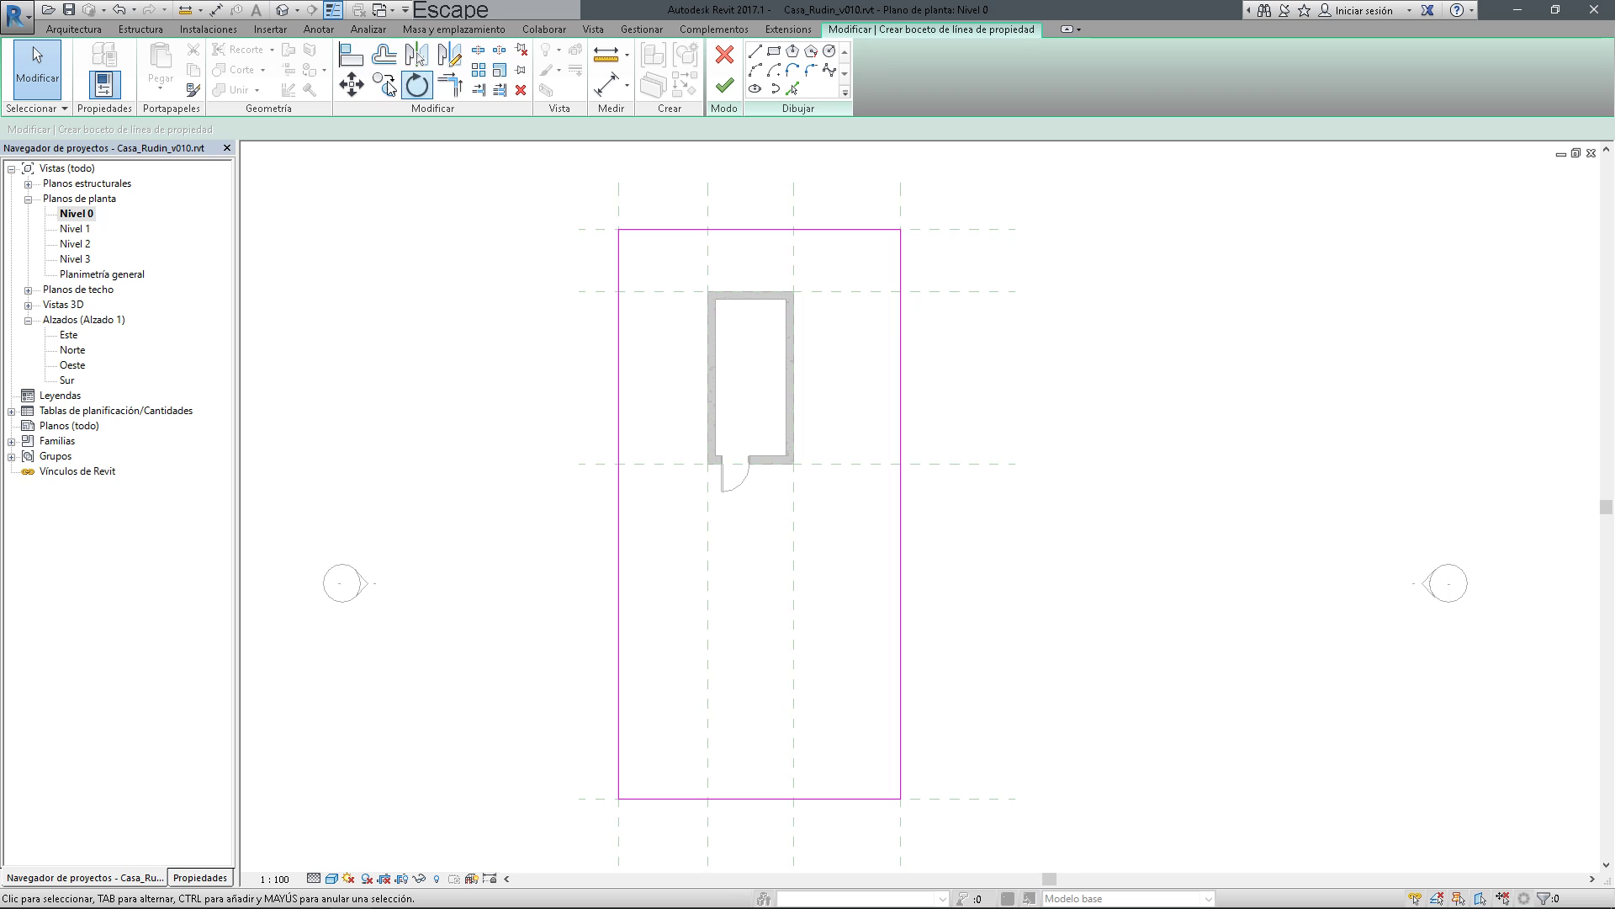
Align the upper property line with the uppermost reference plane, lock and accept the constraint, and finish the property-line sketch
left_click(351, 55)
left_click(951, 230)
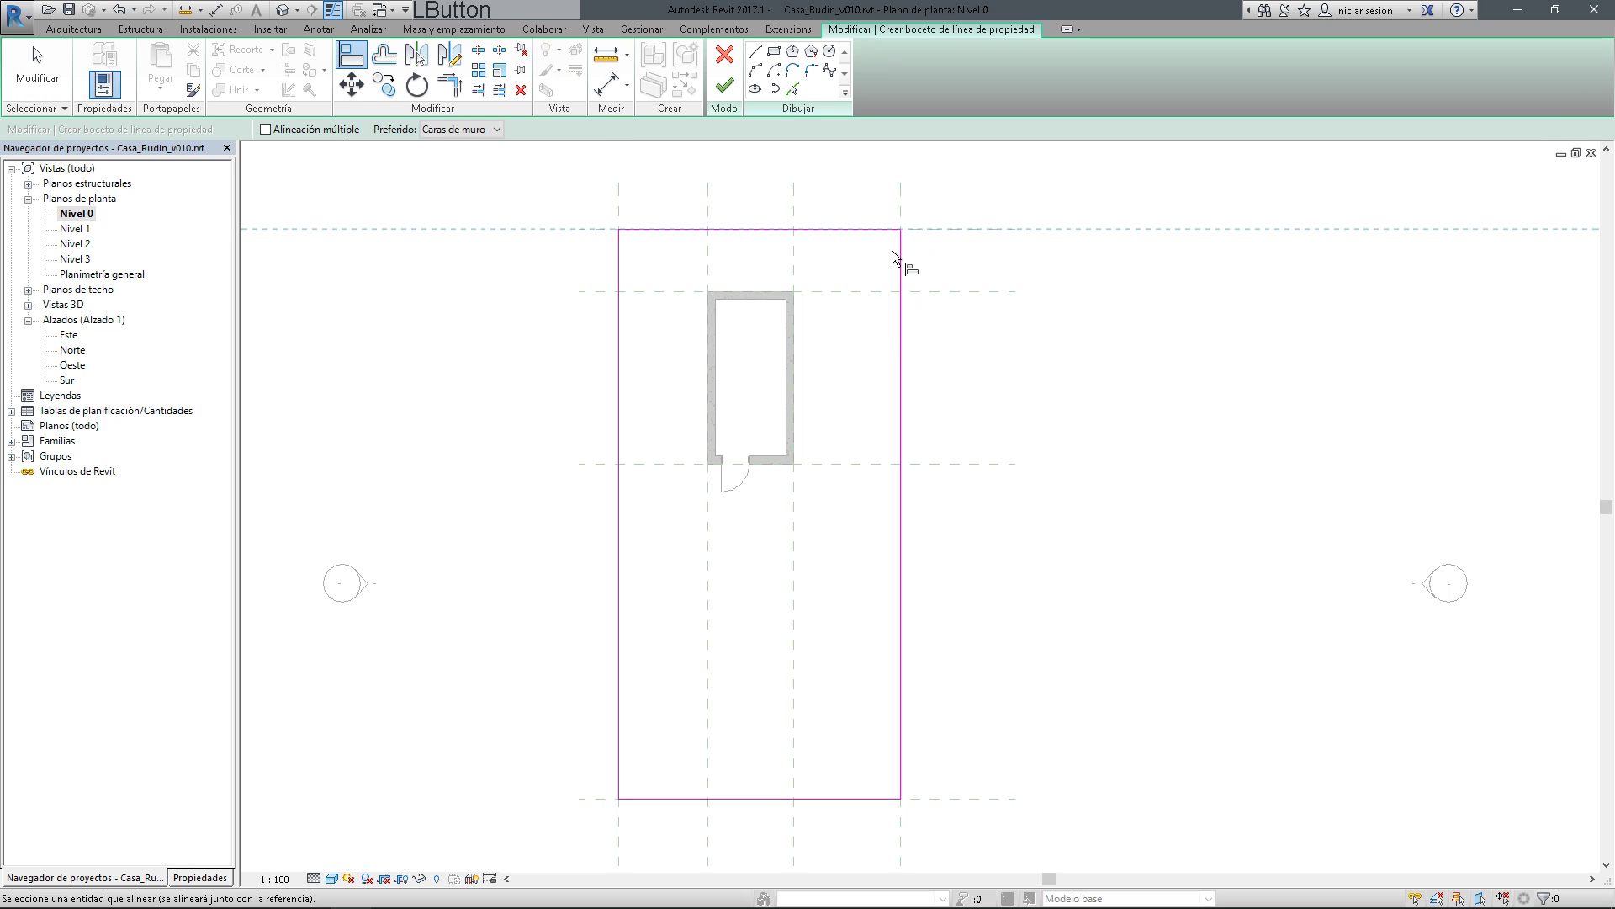
left_click(799, 229)
left_click(768, 258)
left_click(1483, 885)
key("Escape")
key("Escape")
left_click(725, 85)
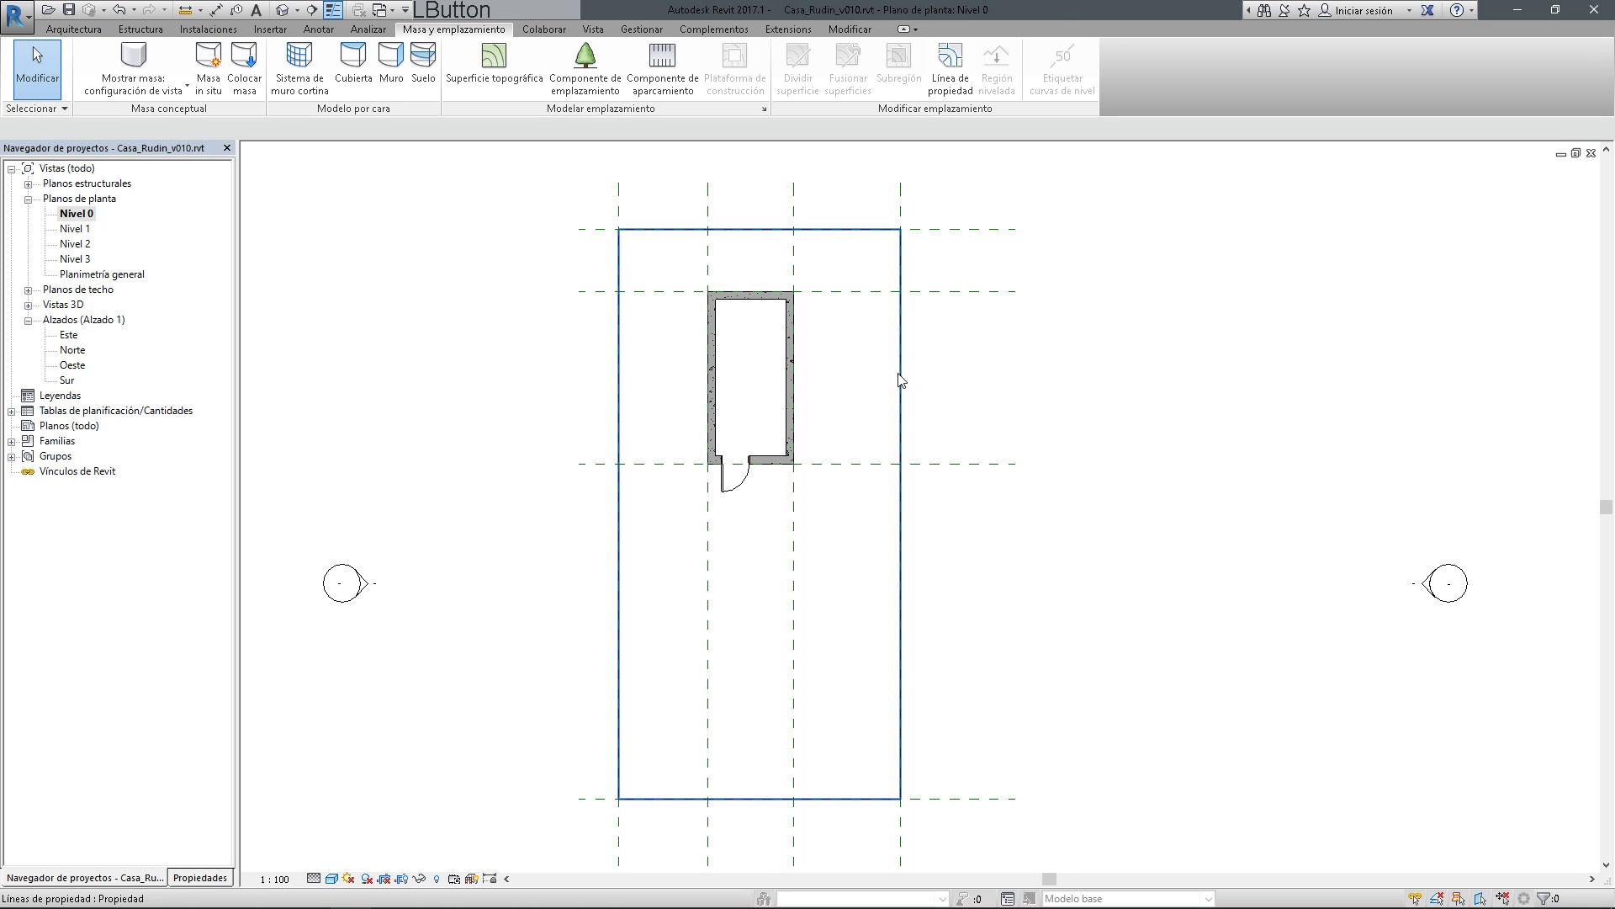
scroll(955, 346, "down", 2)
middle_click_drag(955, 345, 855, 371)
scroll(805, 368, "up", 2)
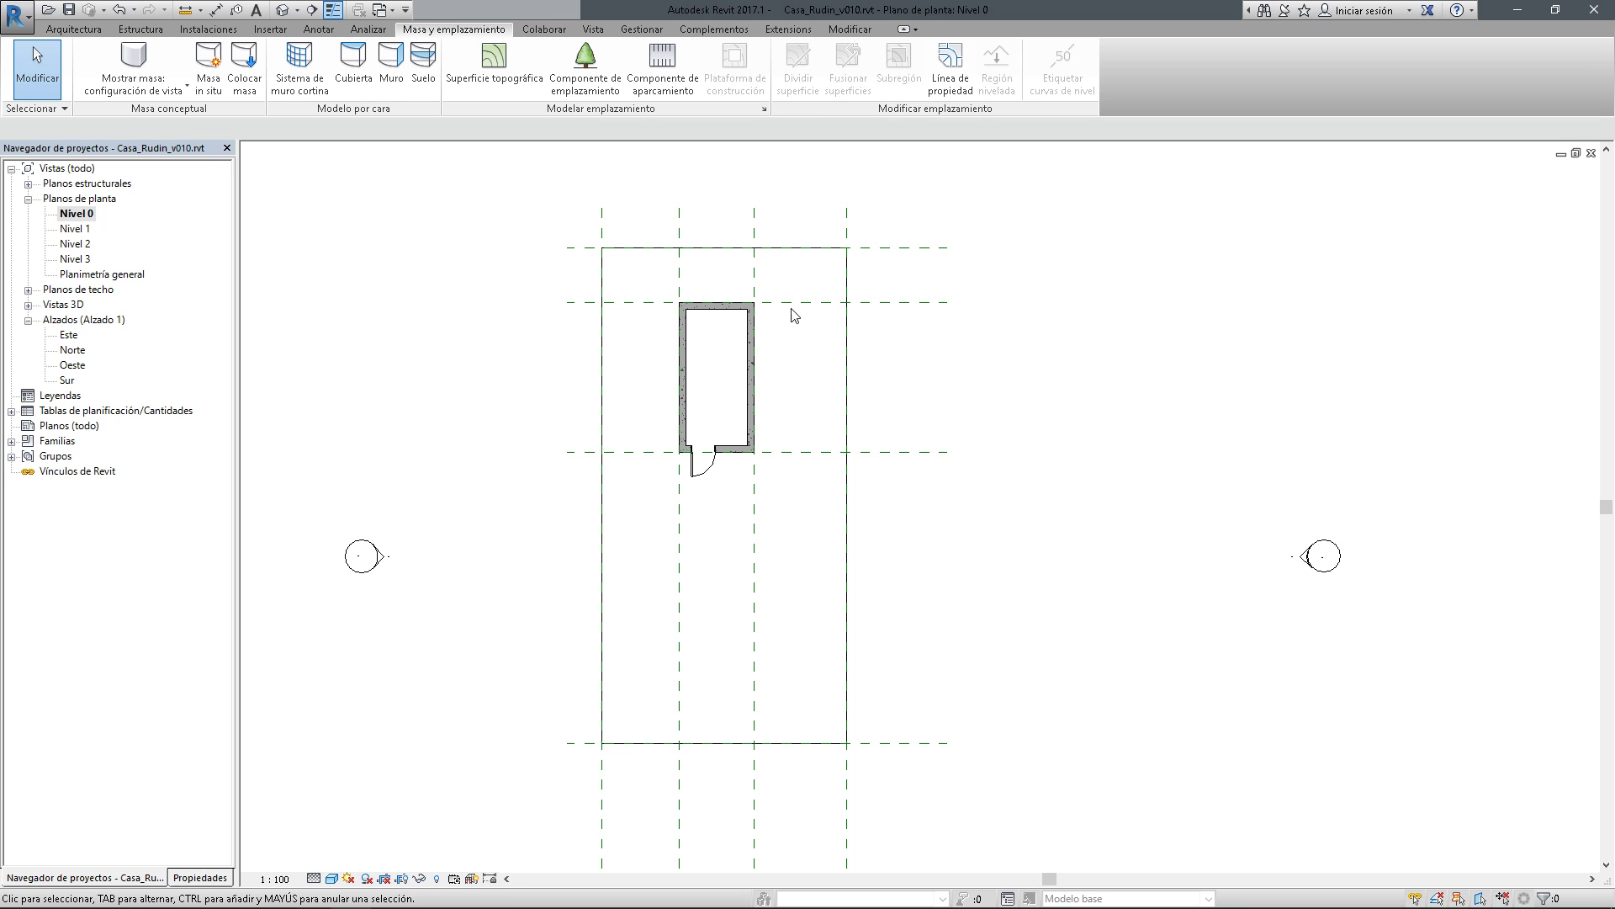
middle_click_drag(534, 578, 589, 580)
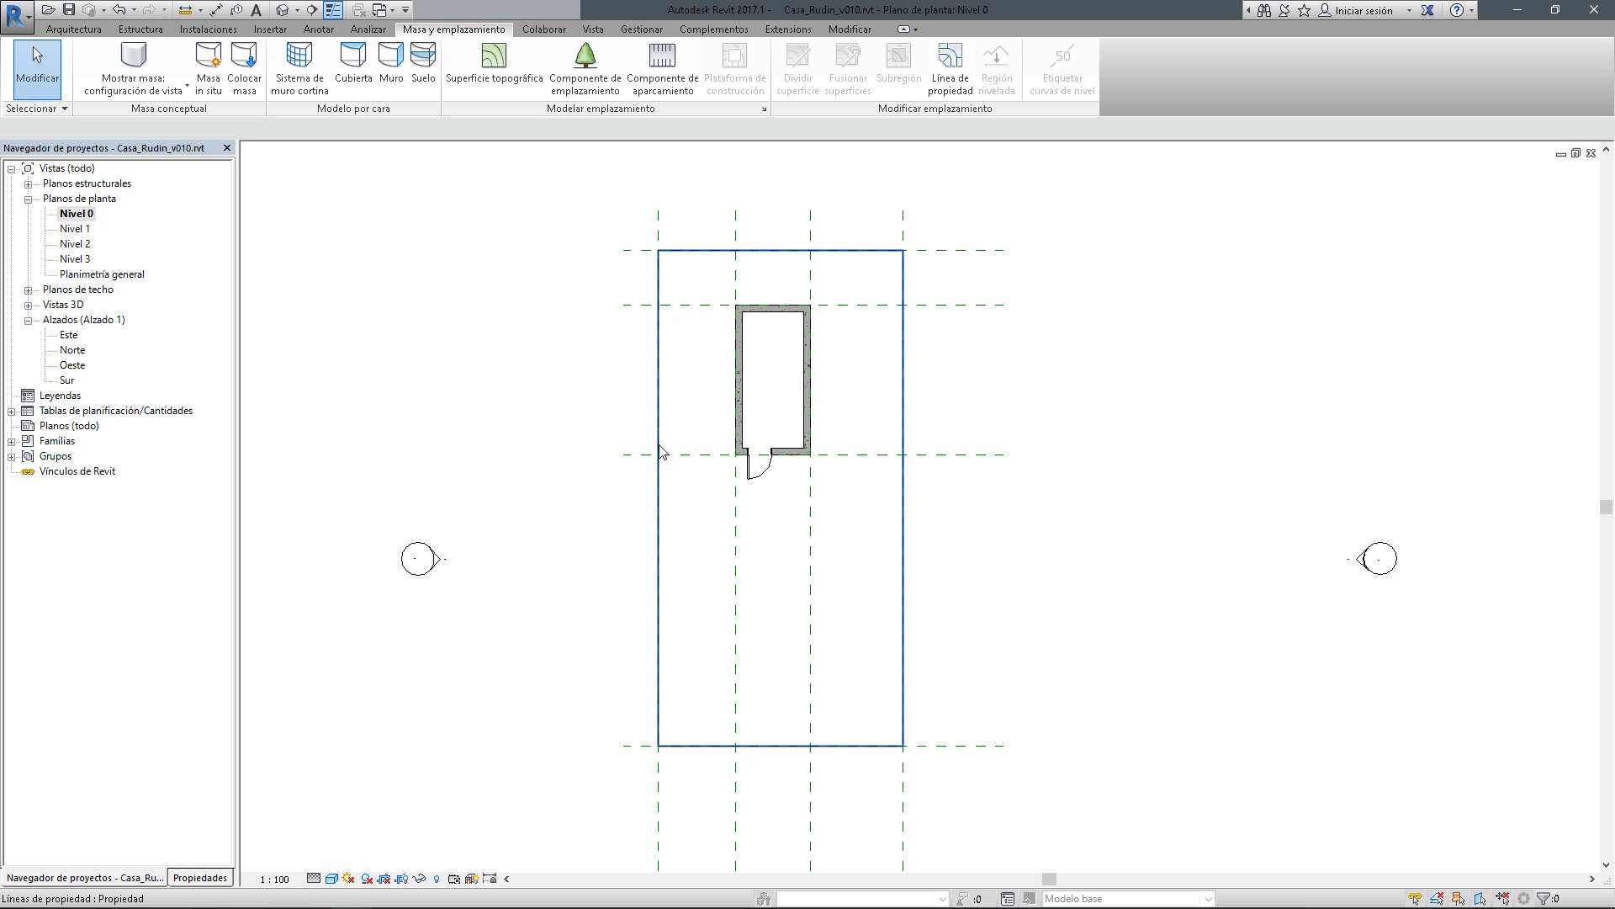
Consult the ground-floor plan in z_casa_rudin_planos.pdf for the column positions, returning to the Nivel 0 plan in Revit
left_click(74, 30)
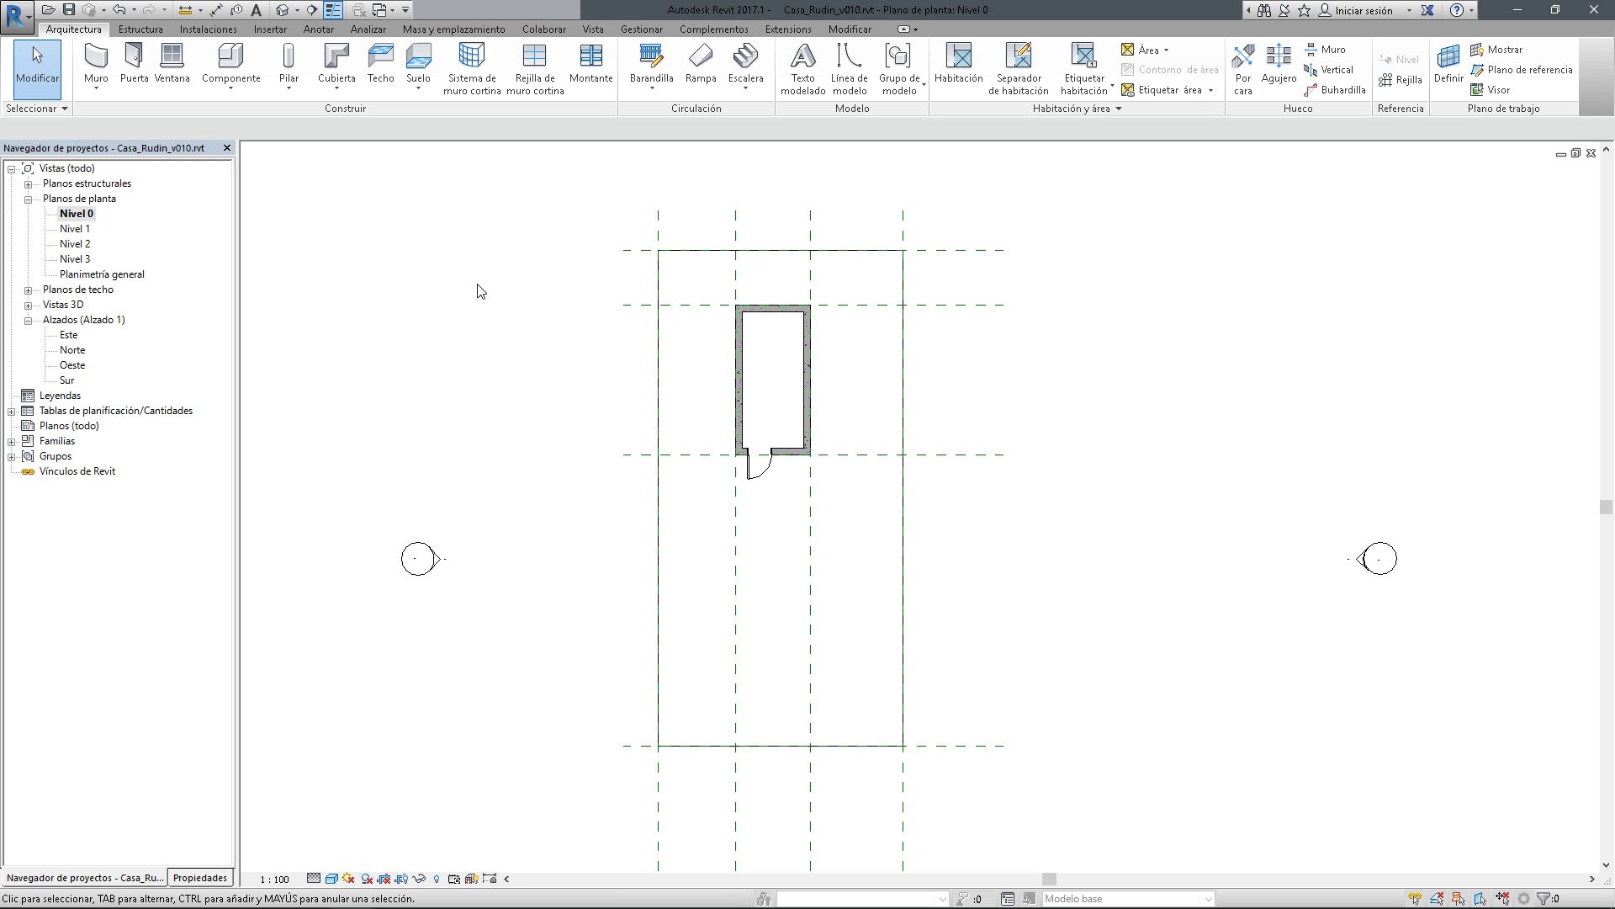
left_click(392, 892)
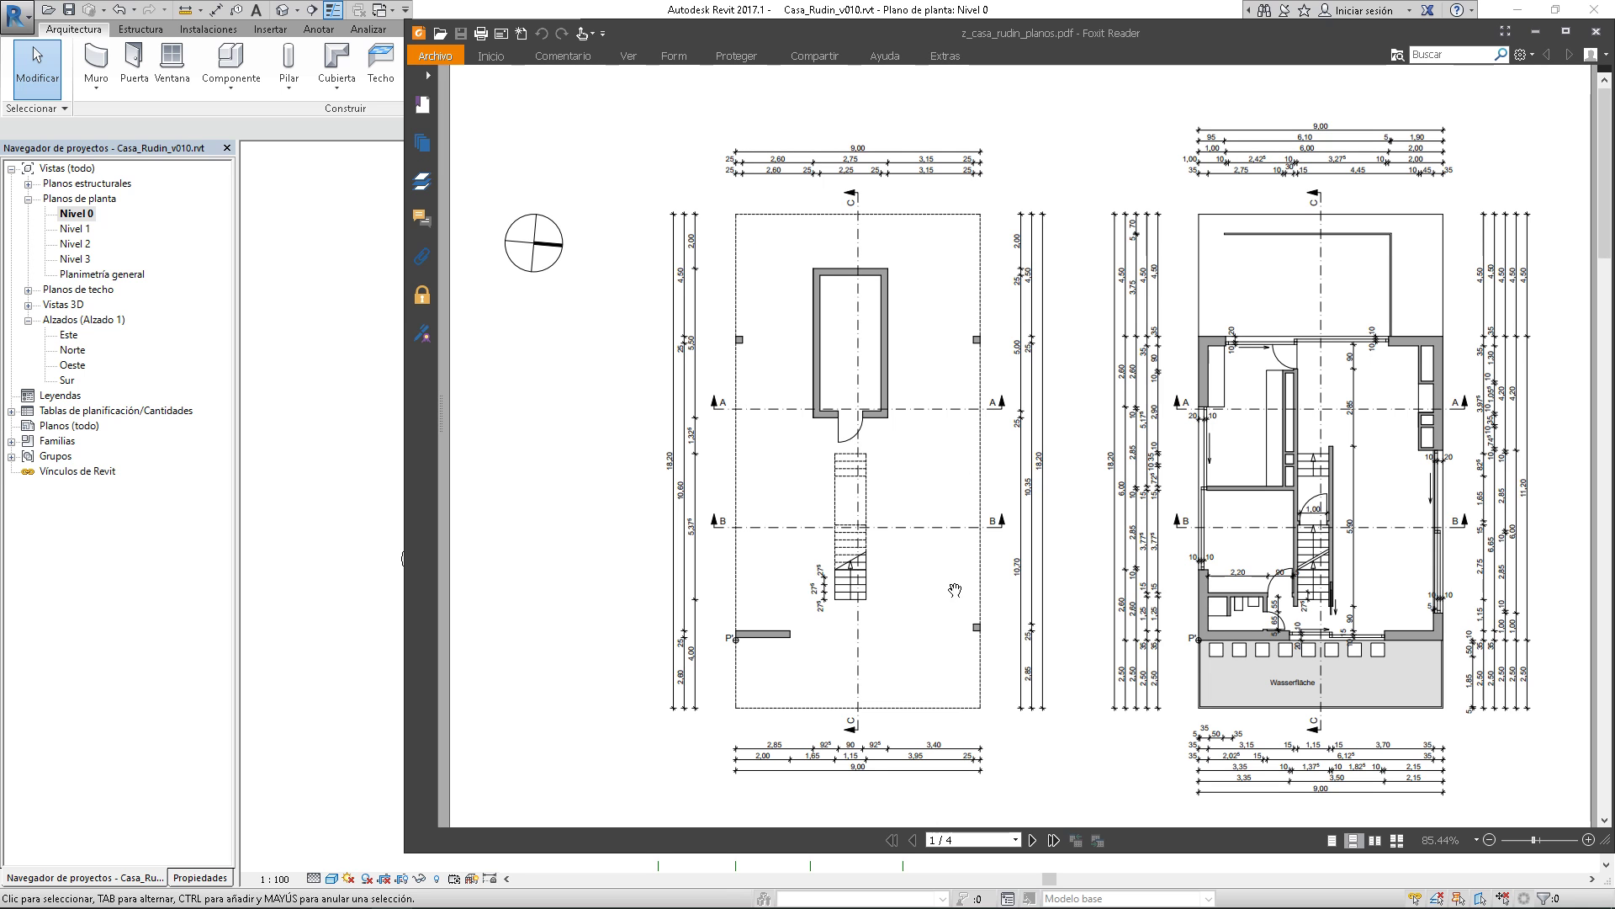
left_click(347, 482)
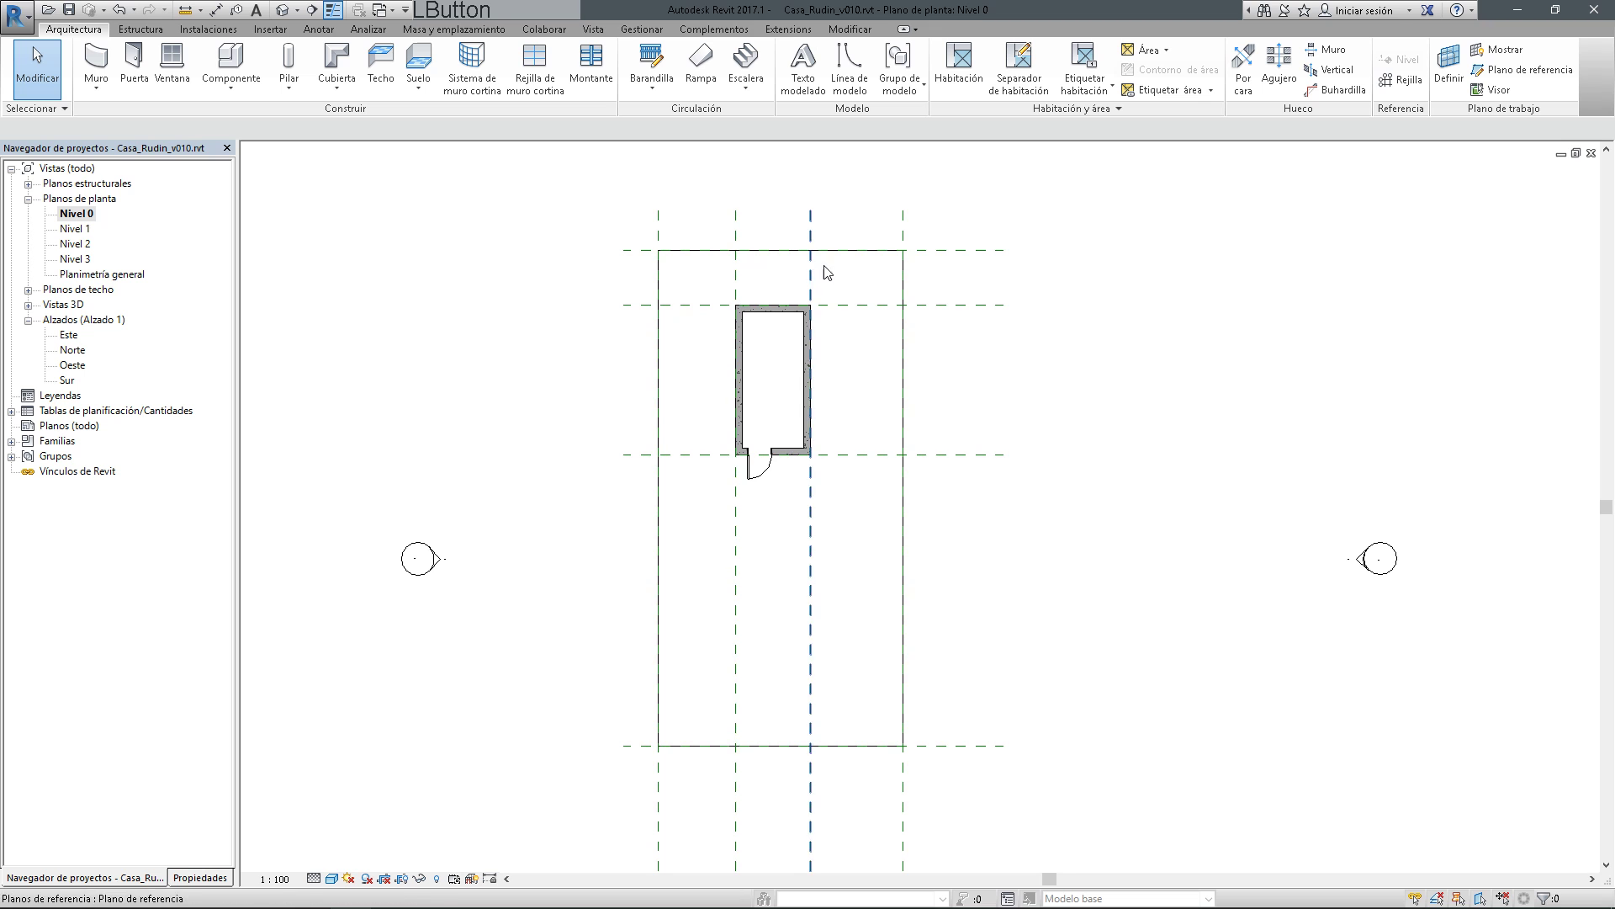
Place a vertical grid line by picking the leftmost reference plane with an inward offset of 0,125
left_click(1401, 80)
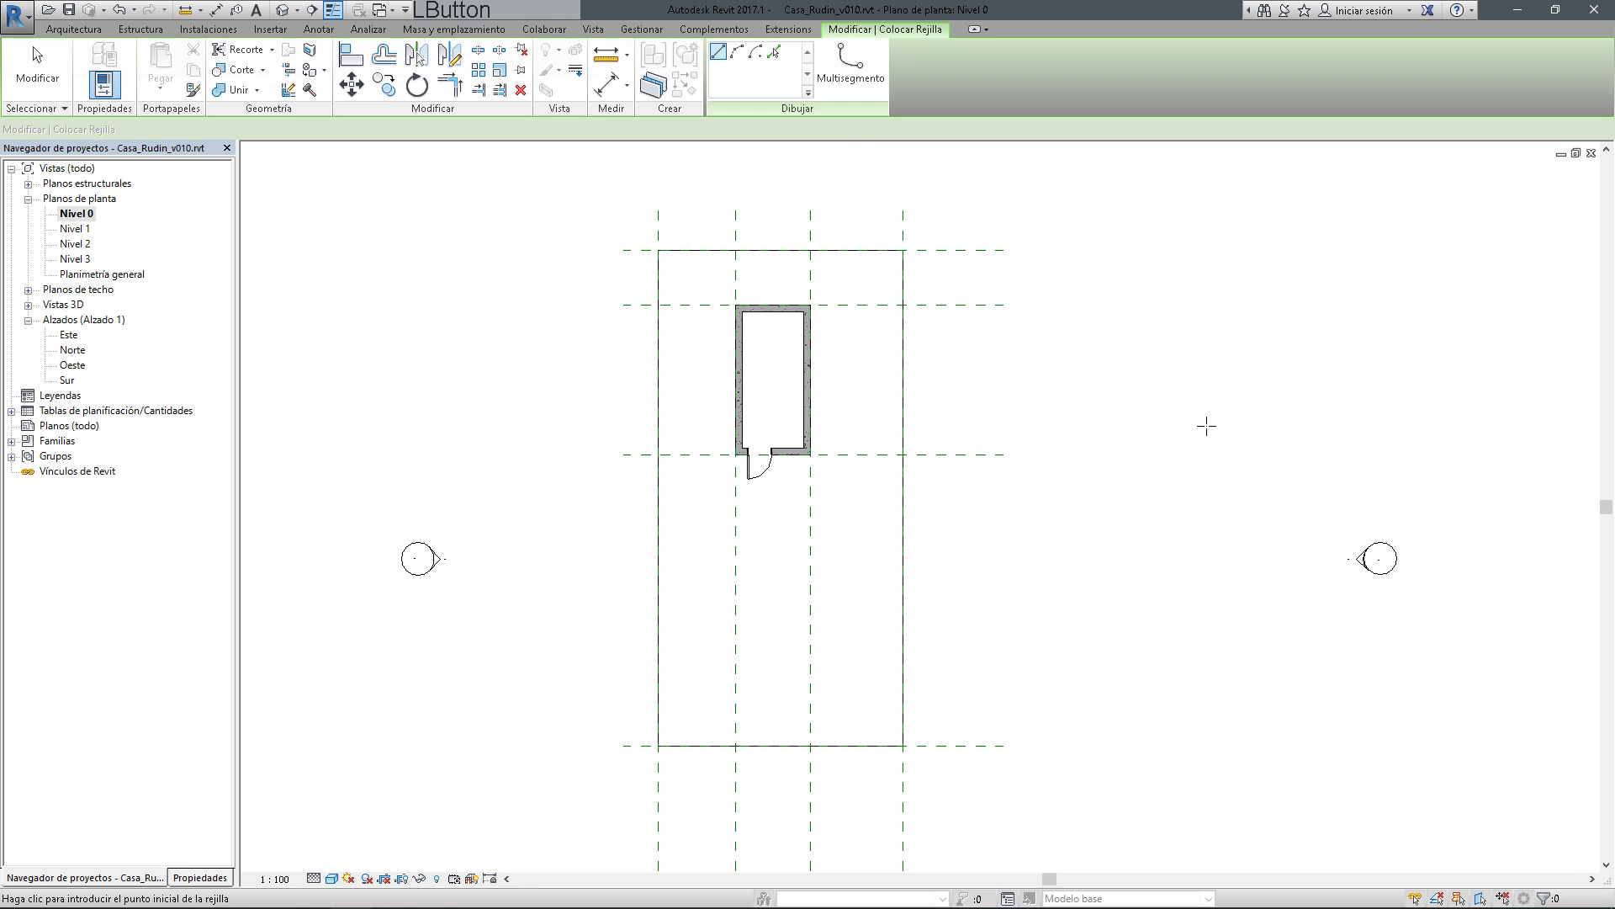
left_click(774, 52)
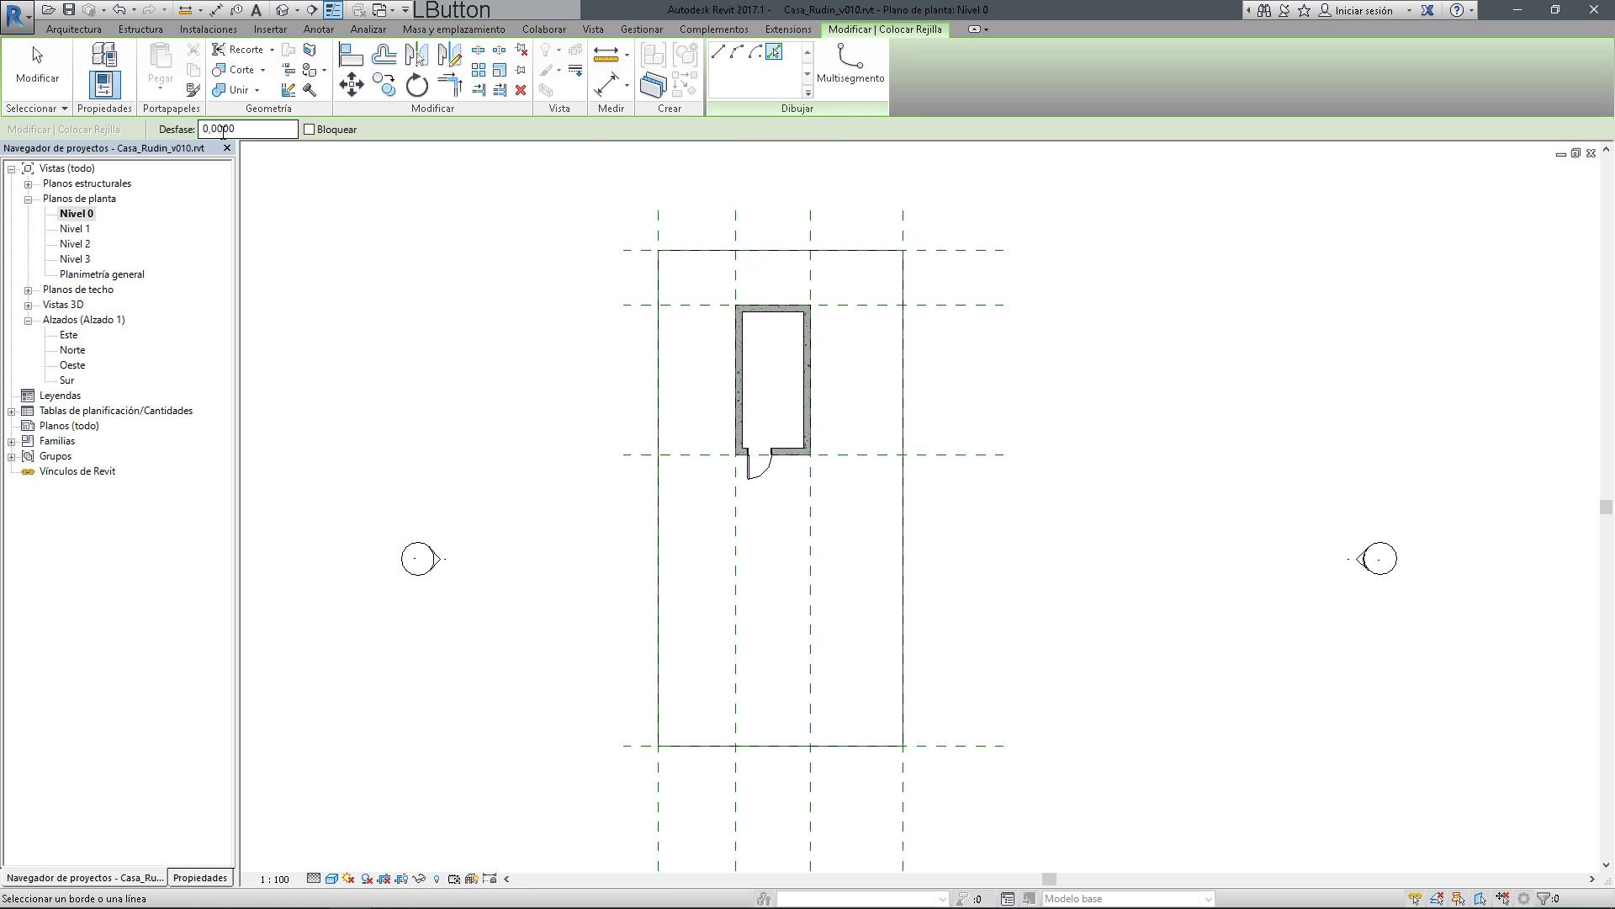
double_click(212, 128)
type("0,13")
key("BackSpace")
type("25")
middle_click_drag(422, 311, 422, 316)
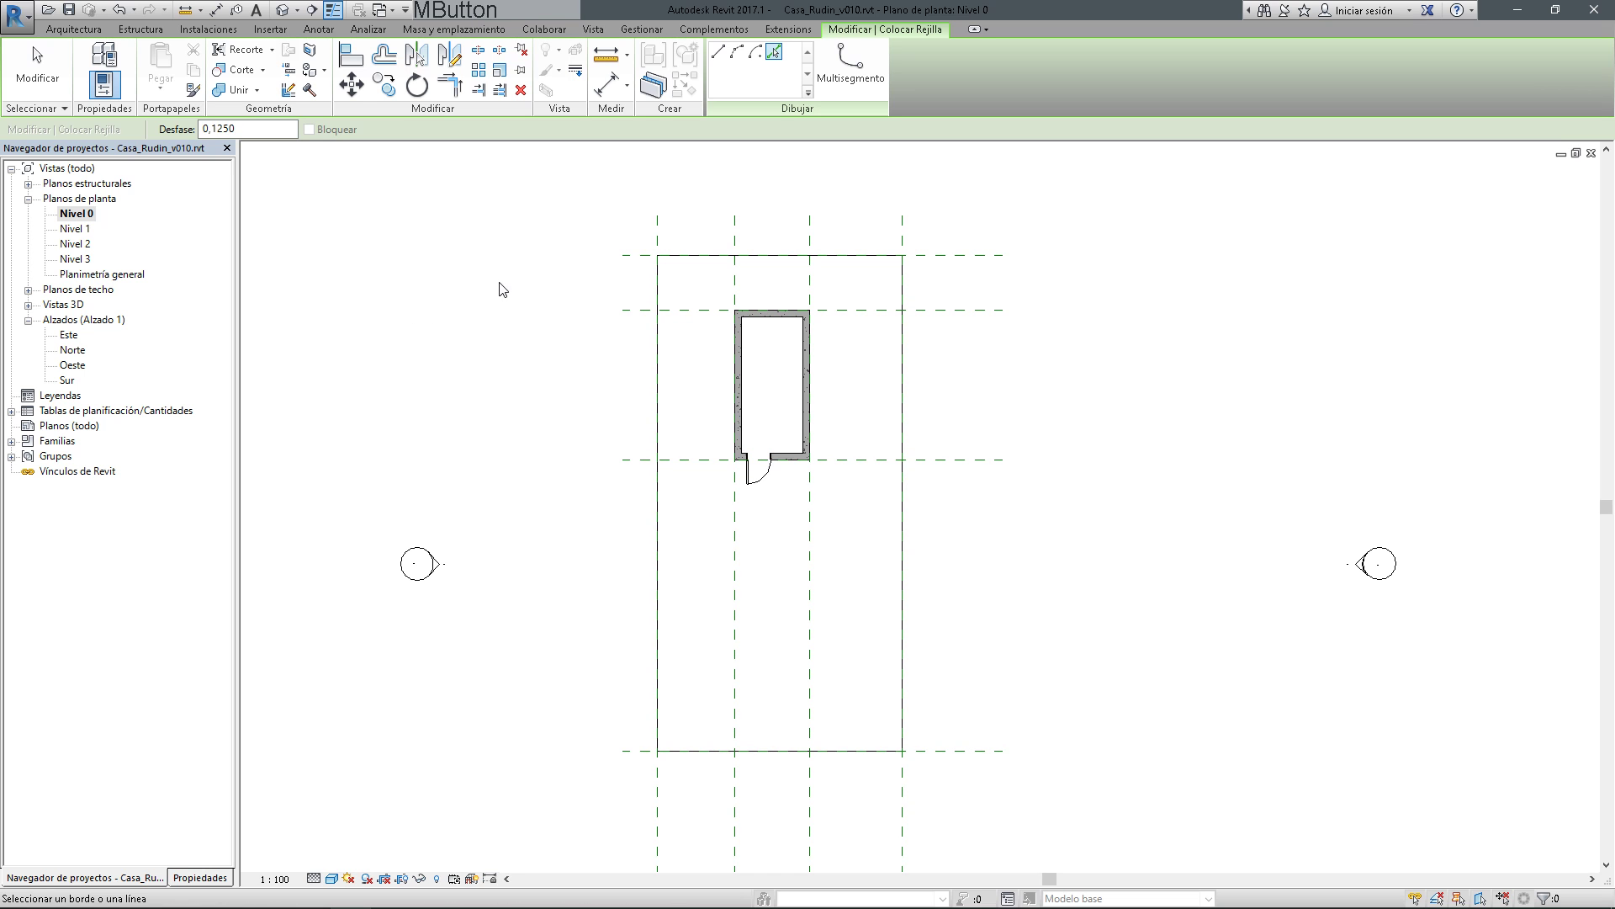
left_click(662, 244)
scroll(664, 407, "down", 3)
middle_click_drag(702, 727, 595, 685)
scroll(688, 676, "up", 3)
key("Escape")
scroll(653, 670, "down", 2)
scroll(631, 673, "up", 3)
scroll(624, 660, "down", 1)
scroll(603, 681, "down", 2)
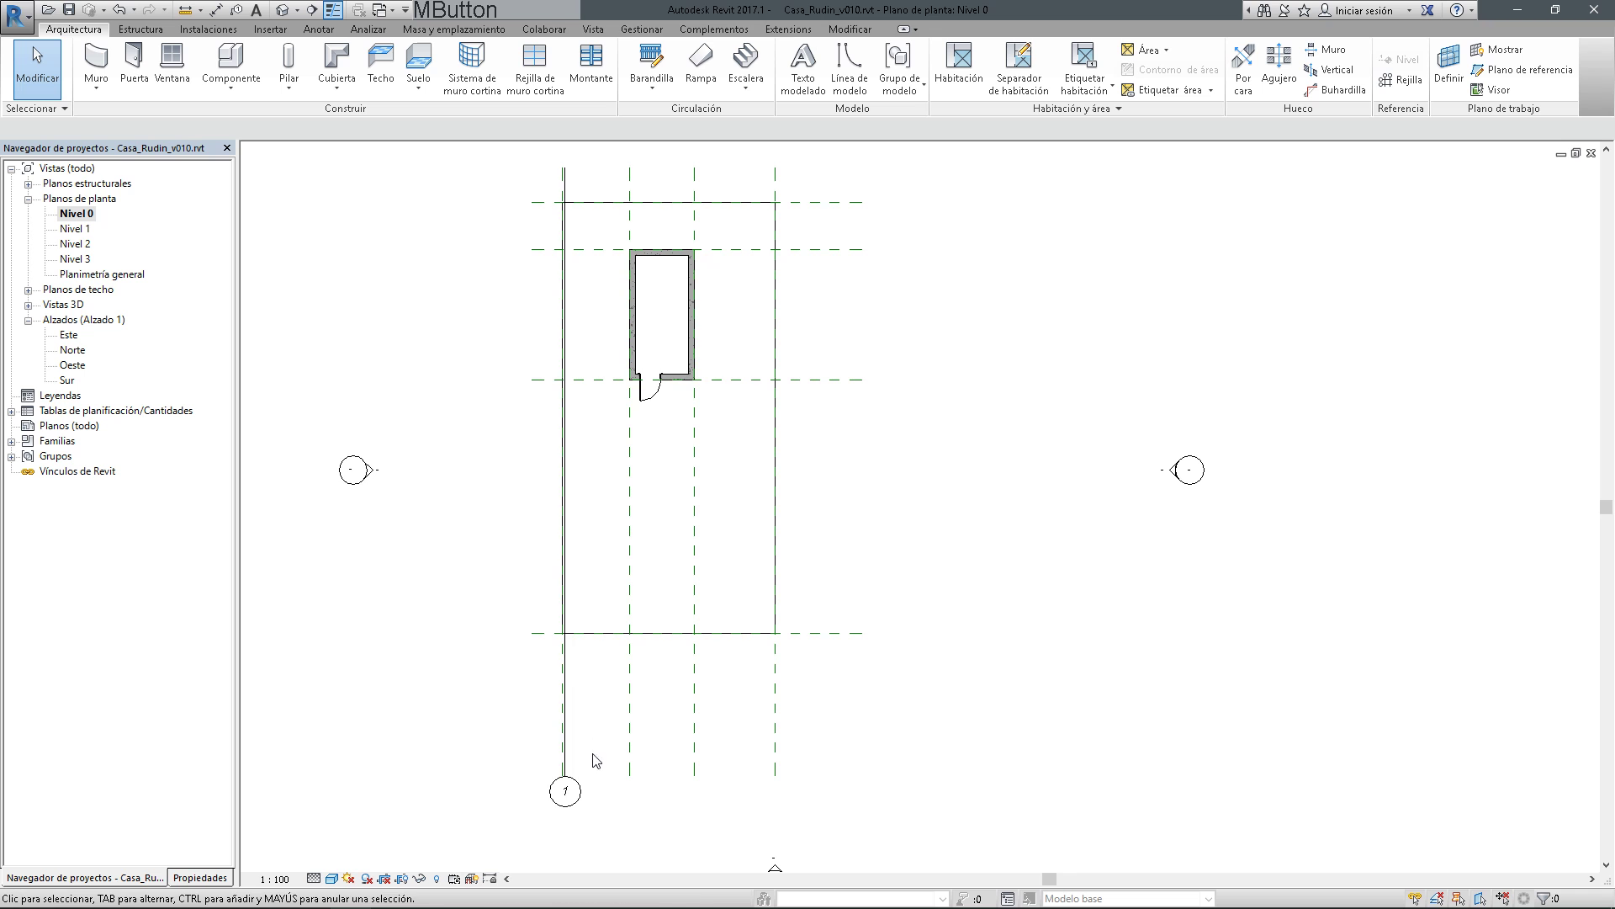
left_click(581, 791)
key("Escape")
Place a second vertical grid line offset 0,125 inward from the rightmost reference plane, and leave the grid command
left_click(1402, 80)
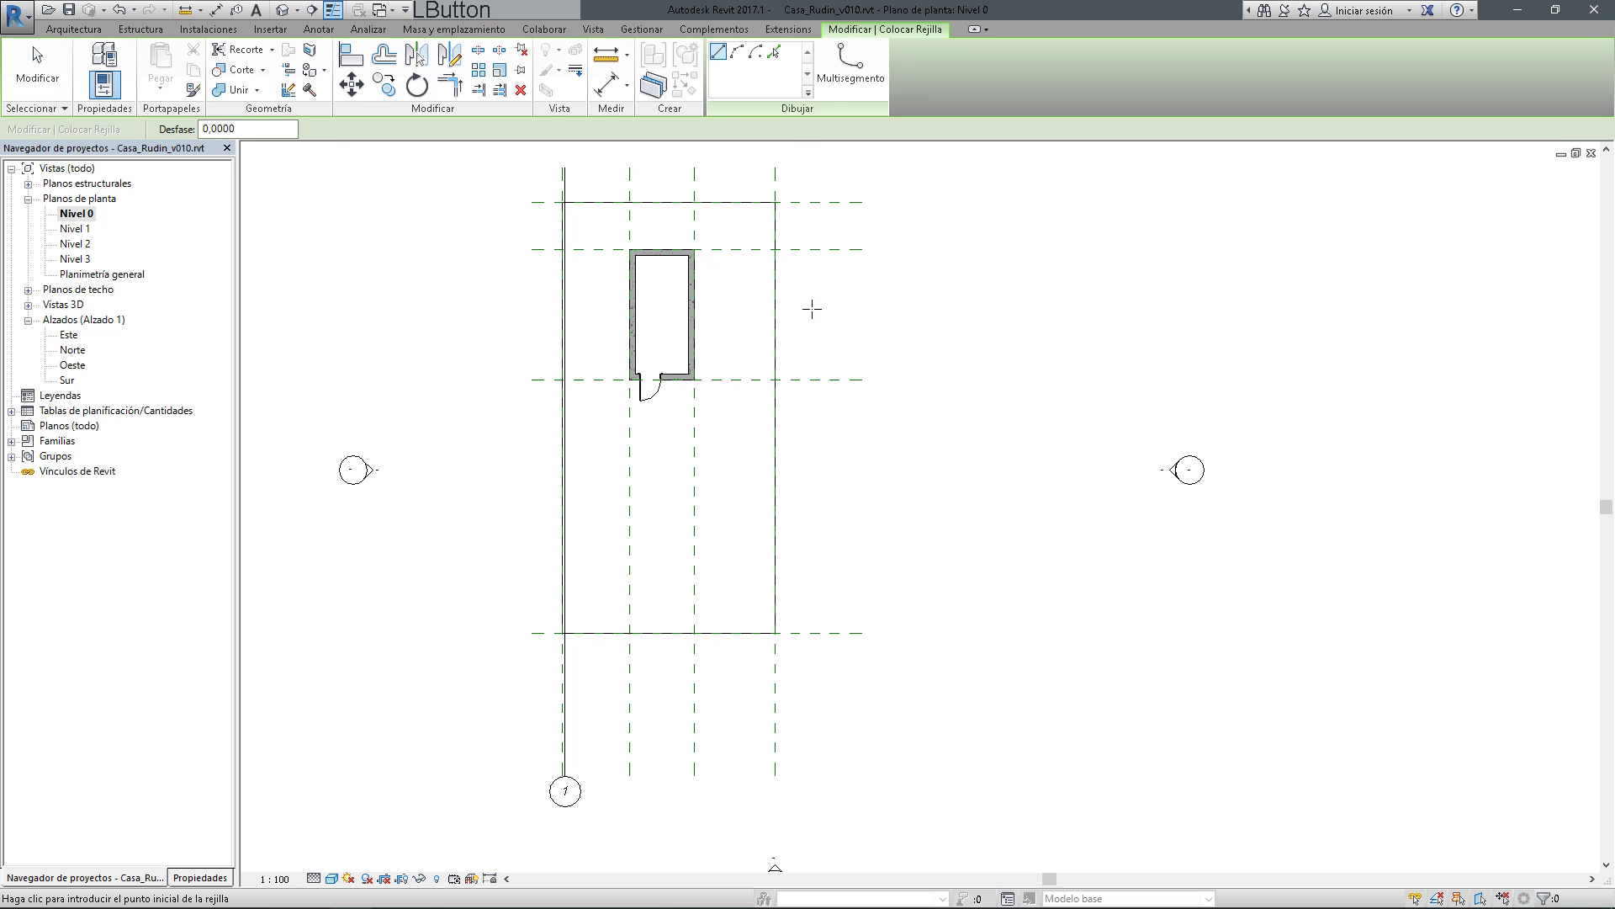
left_click(246, 129)
type("0,125")
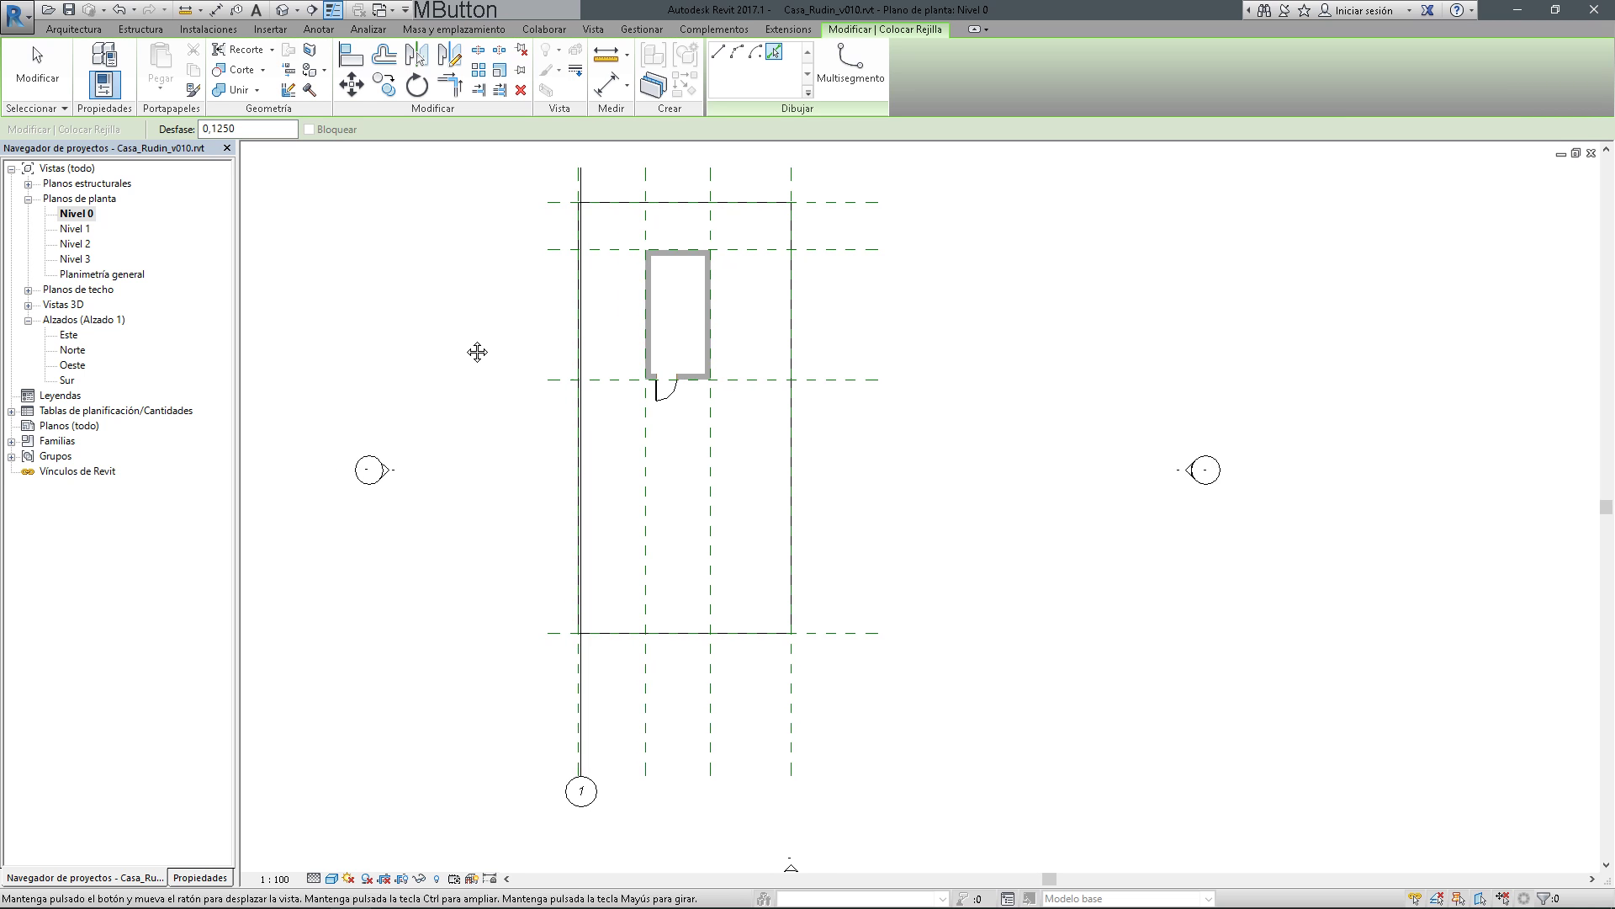
middle_click_drag(469, 354, 495, 350)
left_click(801, 741)
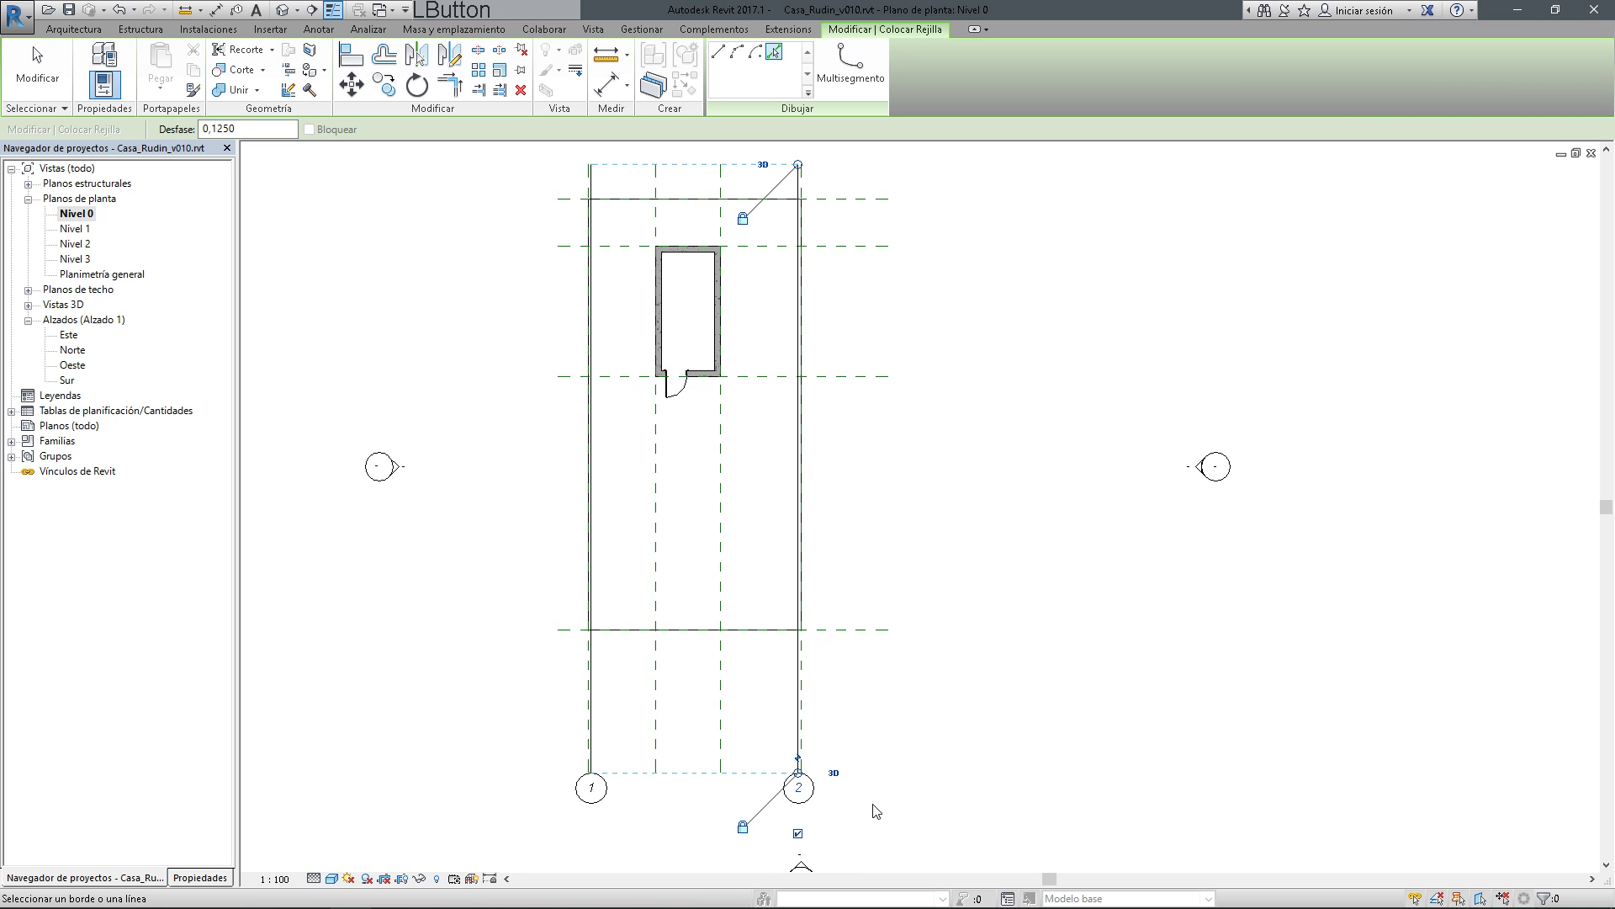
key("Escape")
key("Escape")
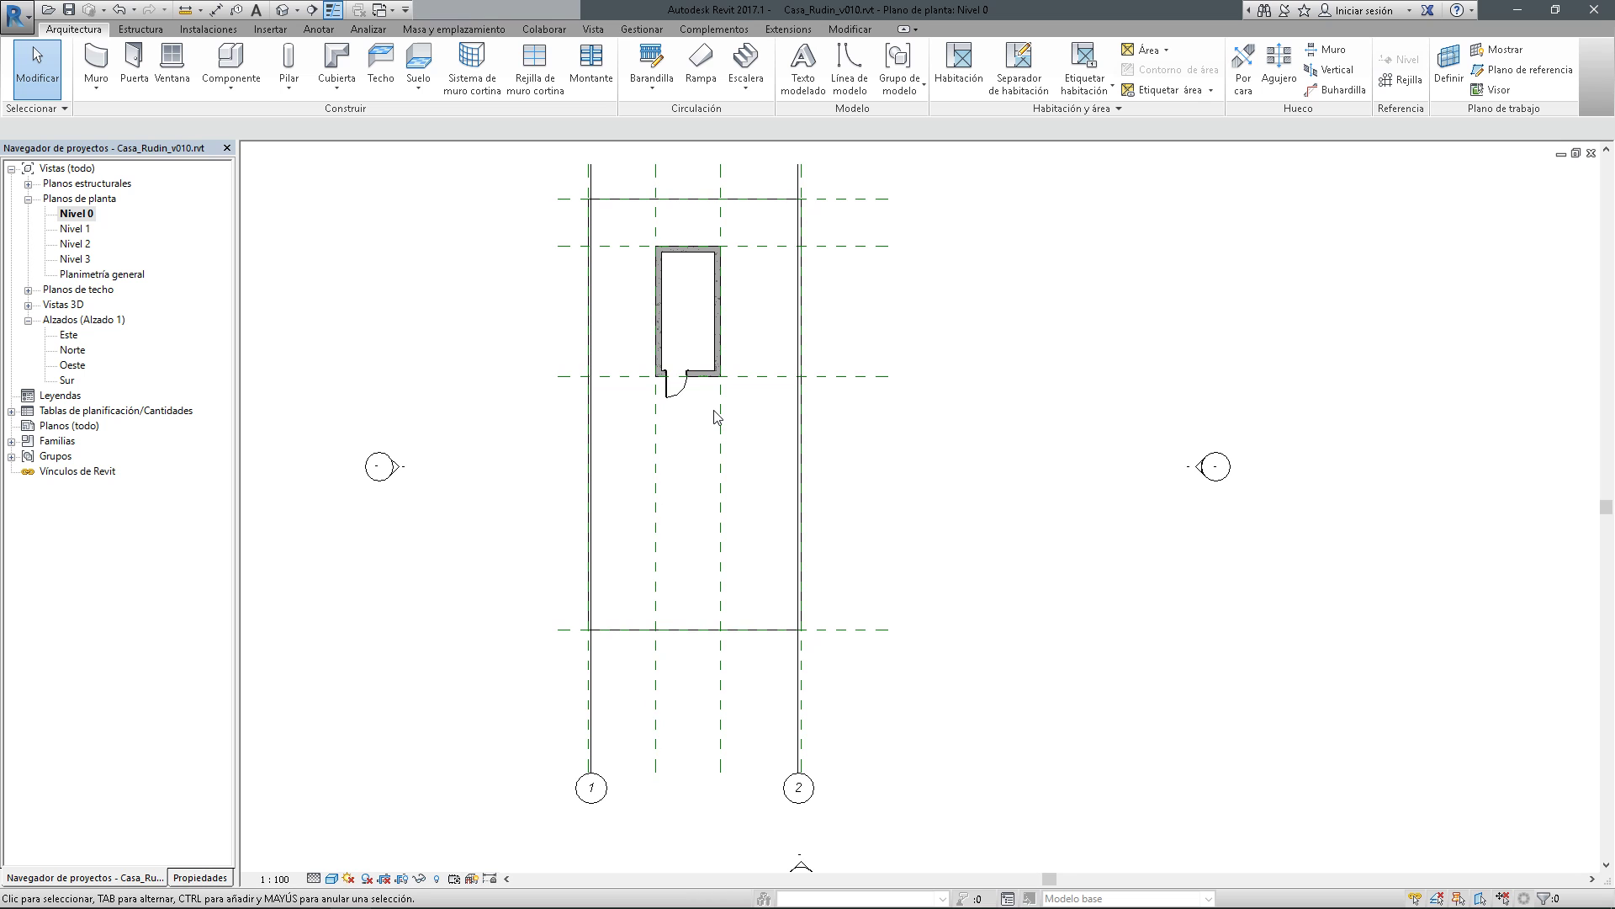
Check the upper column dimensions in the PDF plan and place a horizontal grid line offset 4,6250 below the uppermost reference plane
key("alt+Tab")
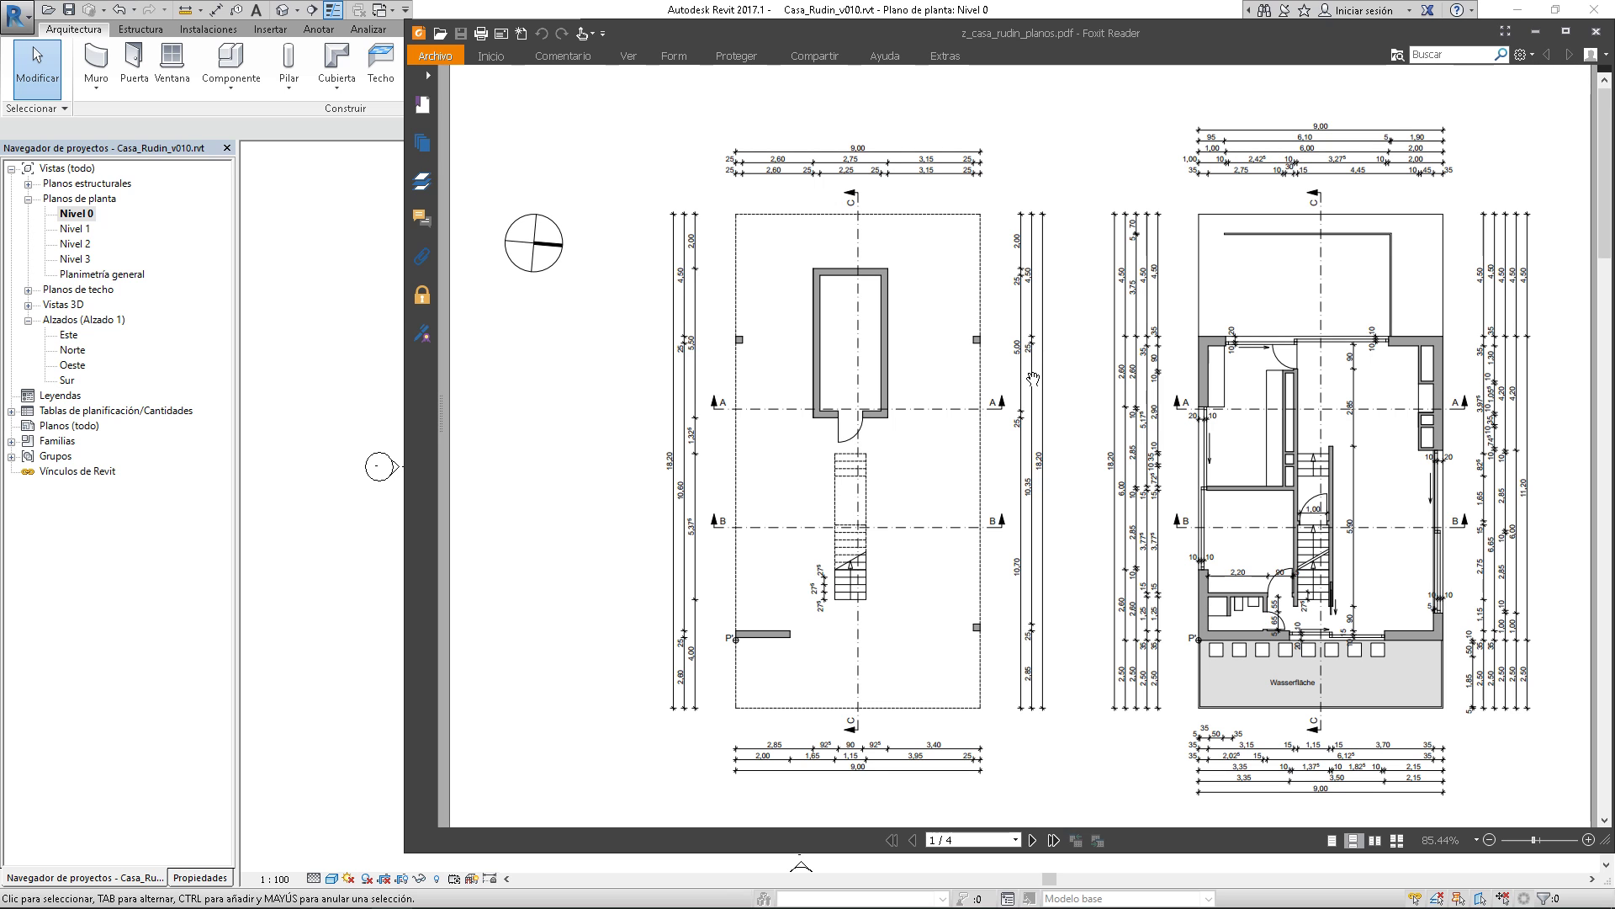
left_click(332, 316)
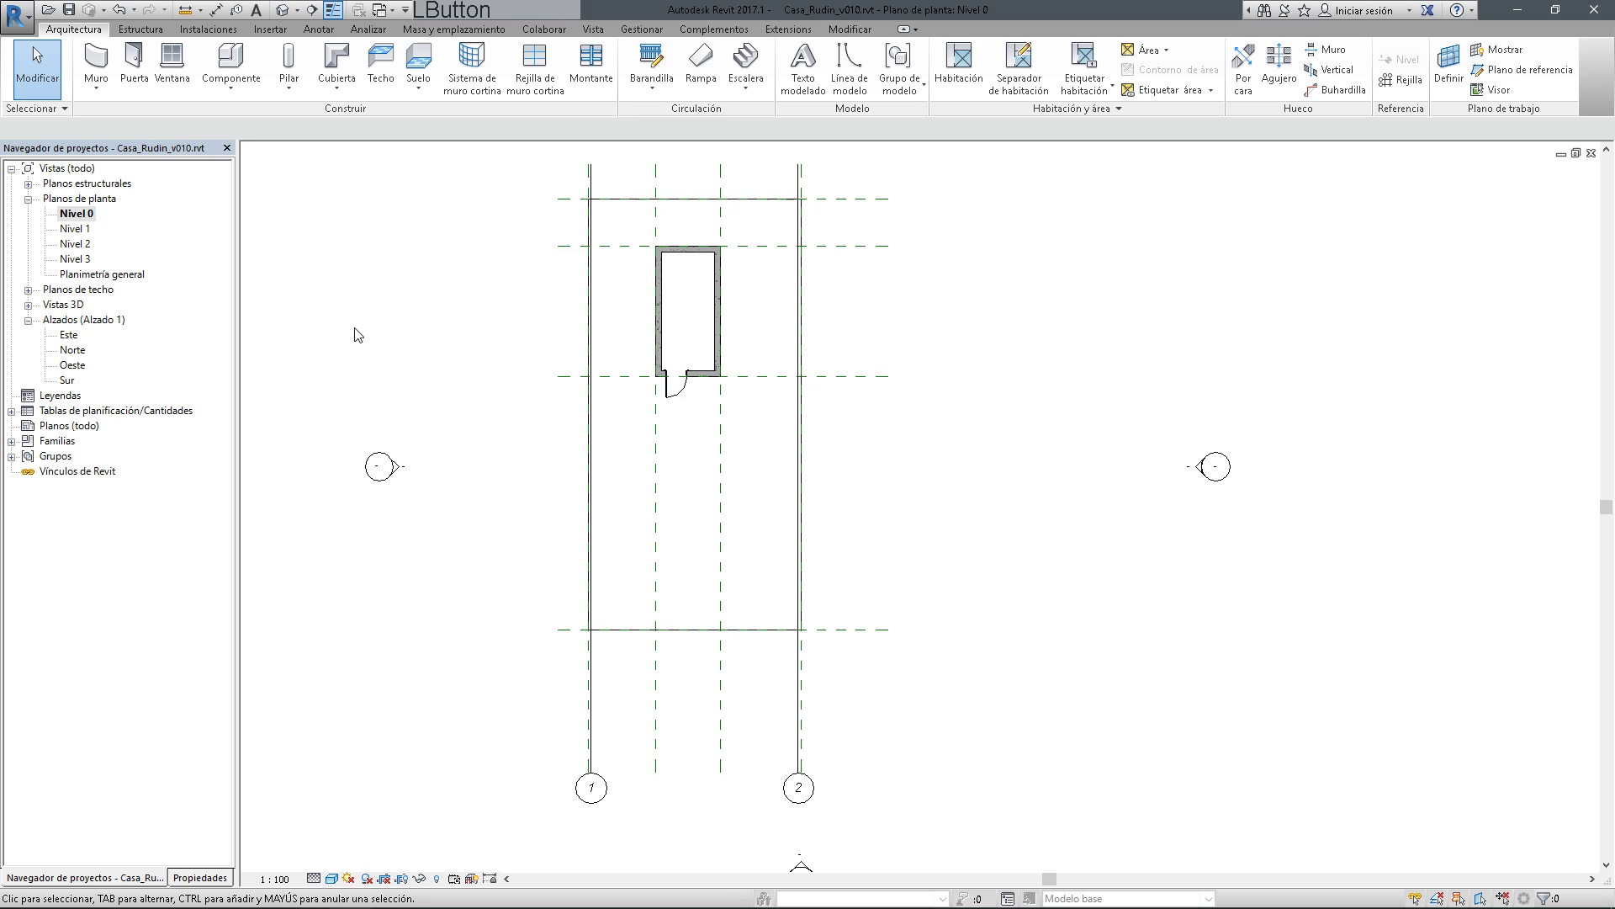
left_click(1397, 81)
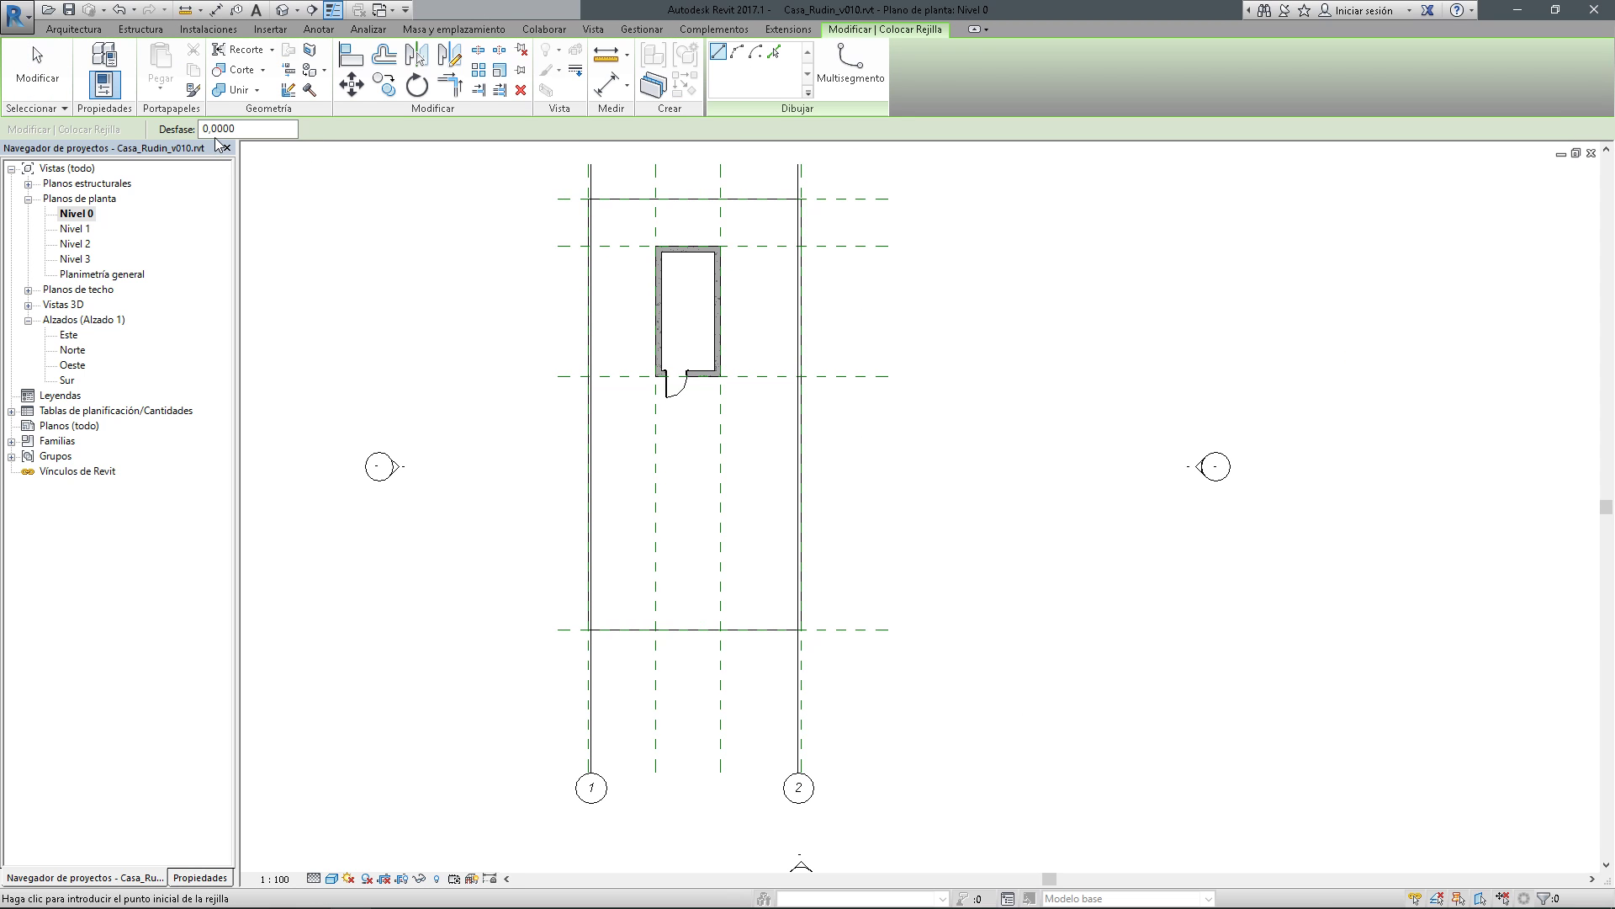
left_click(774, 51)
left_click(211, 129)
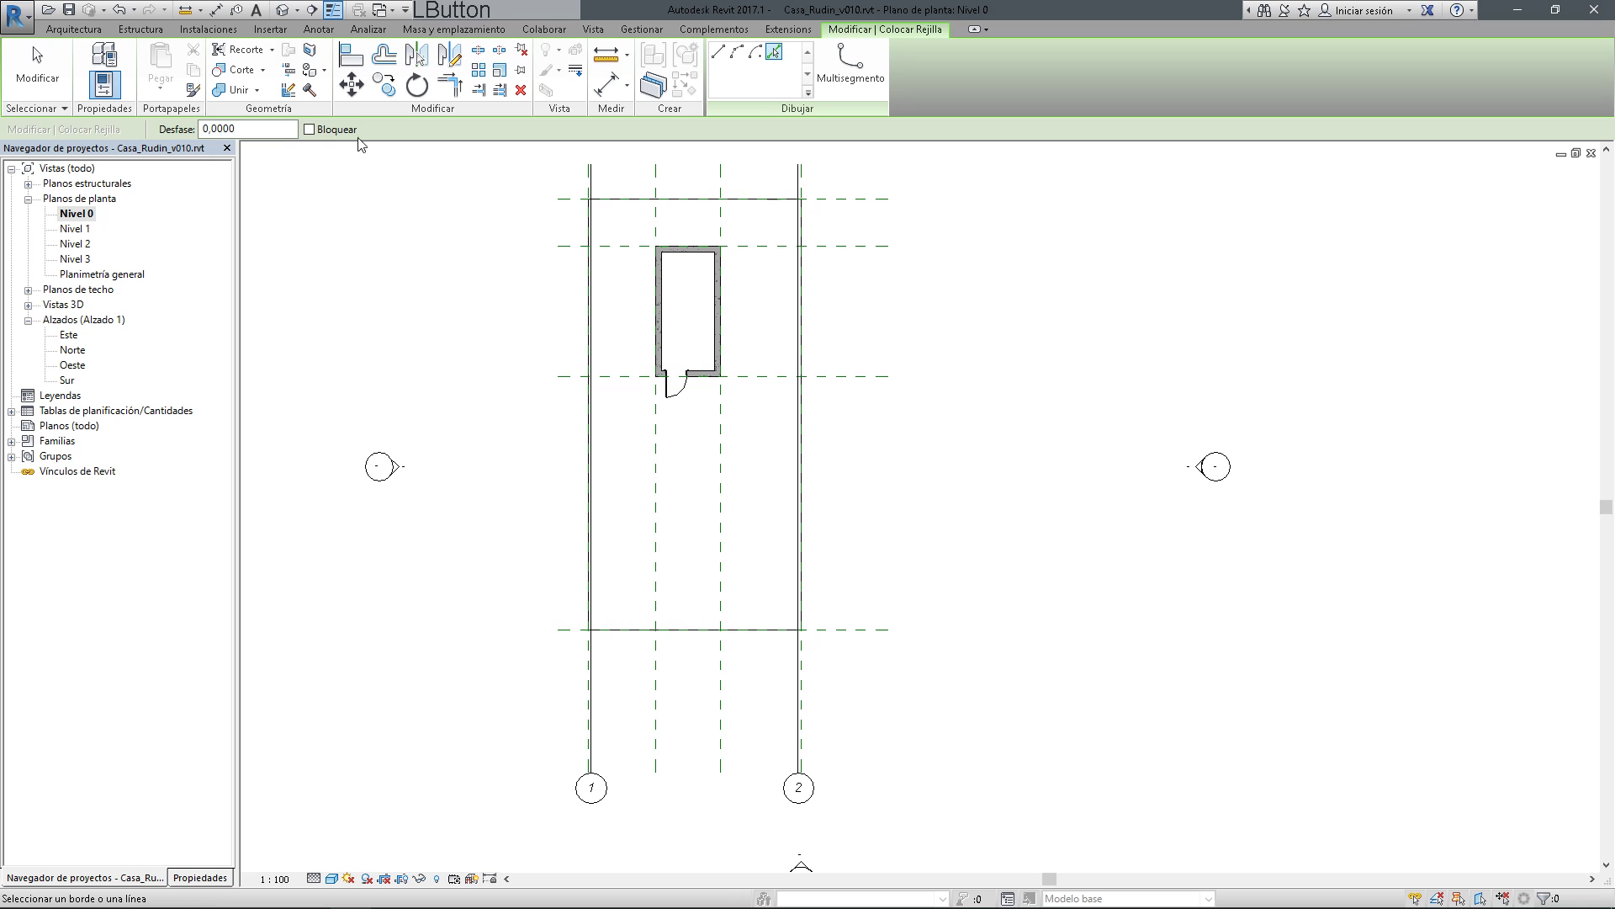
type("4,6250")
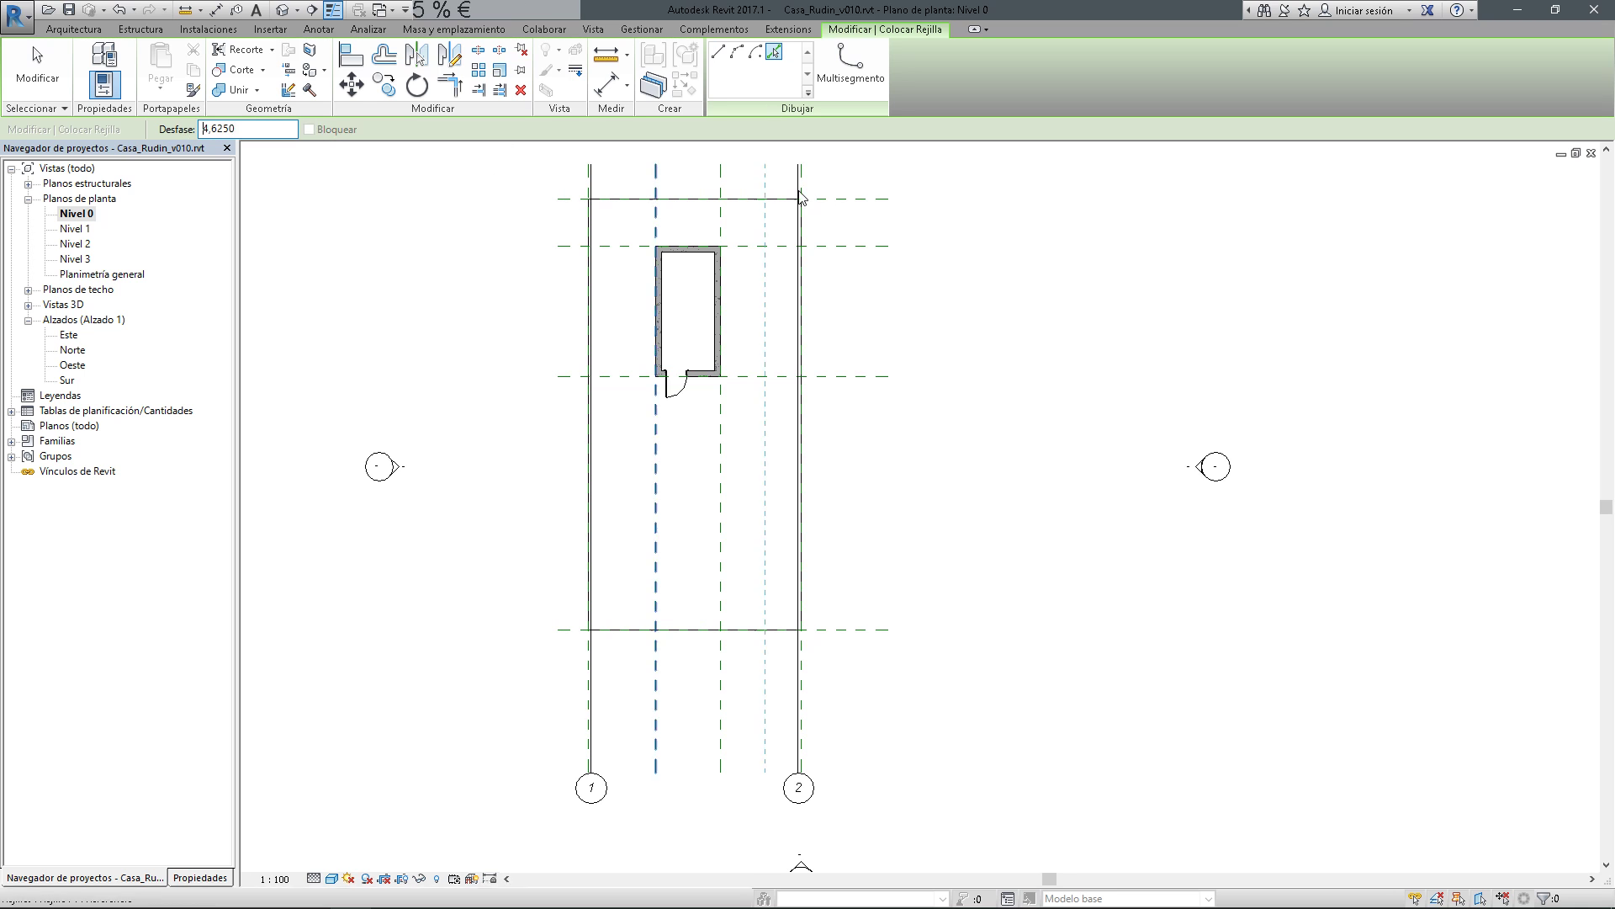
middle_click_drag(888, 270, 897, 288)
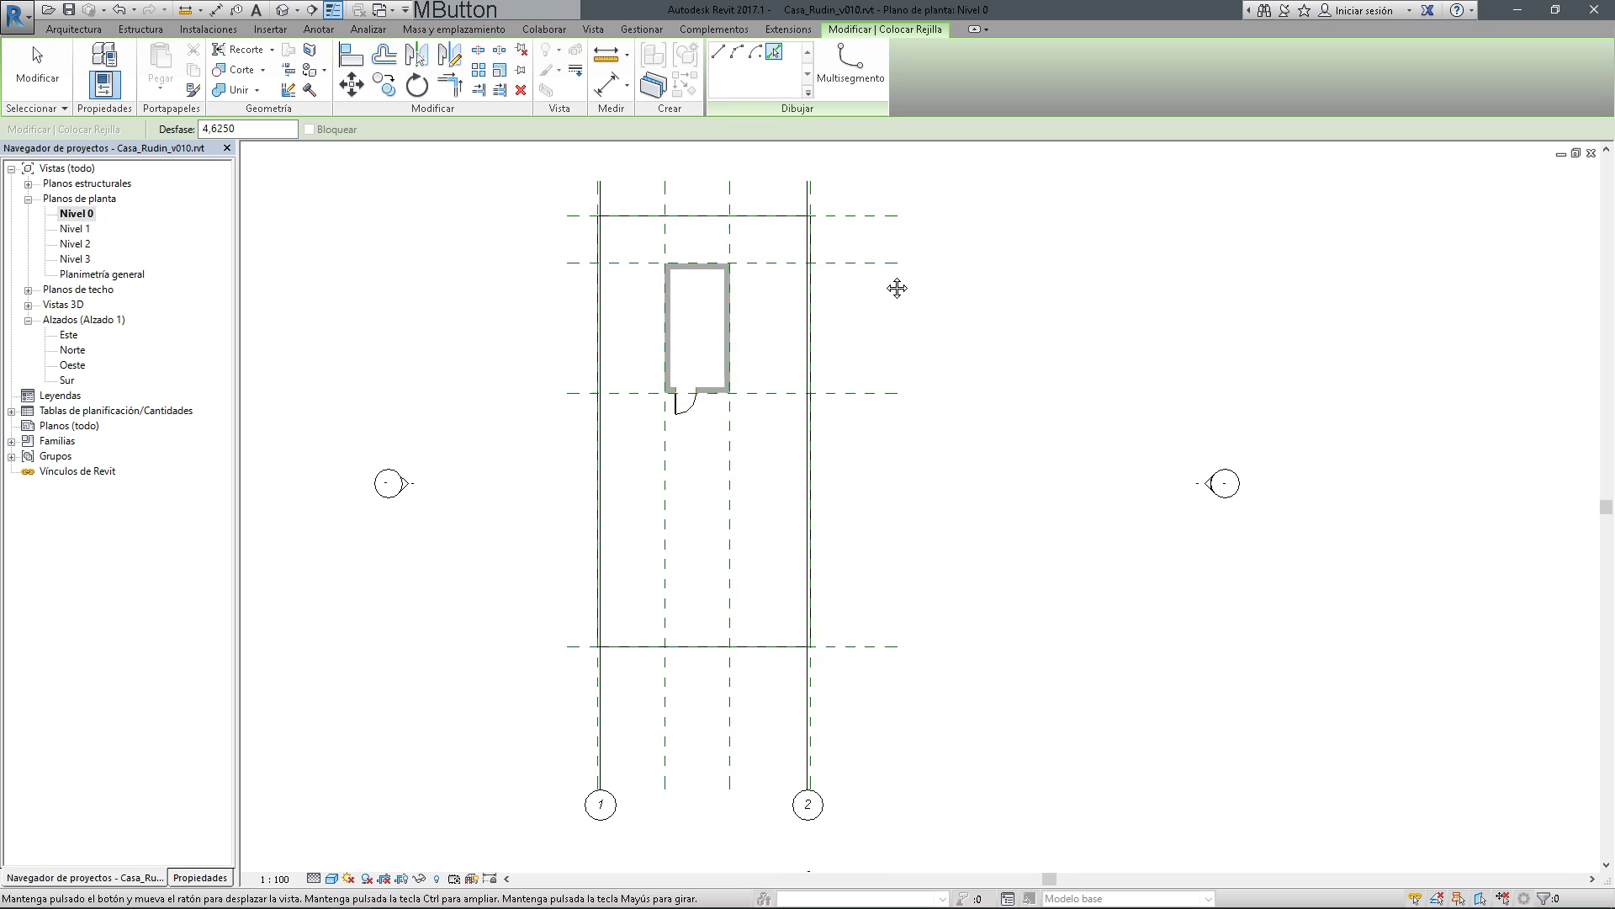
left_click(851, 360)
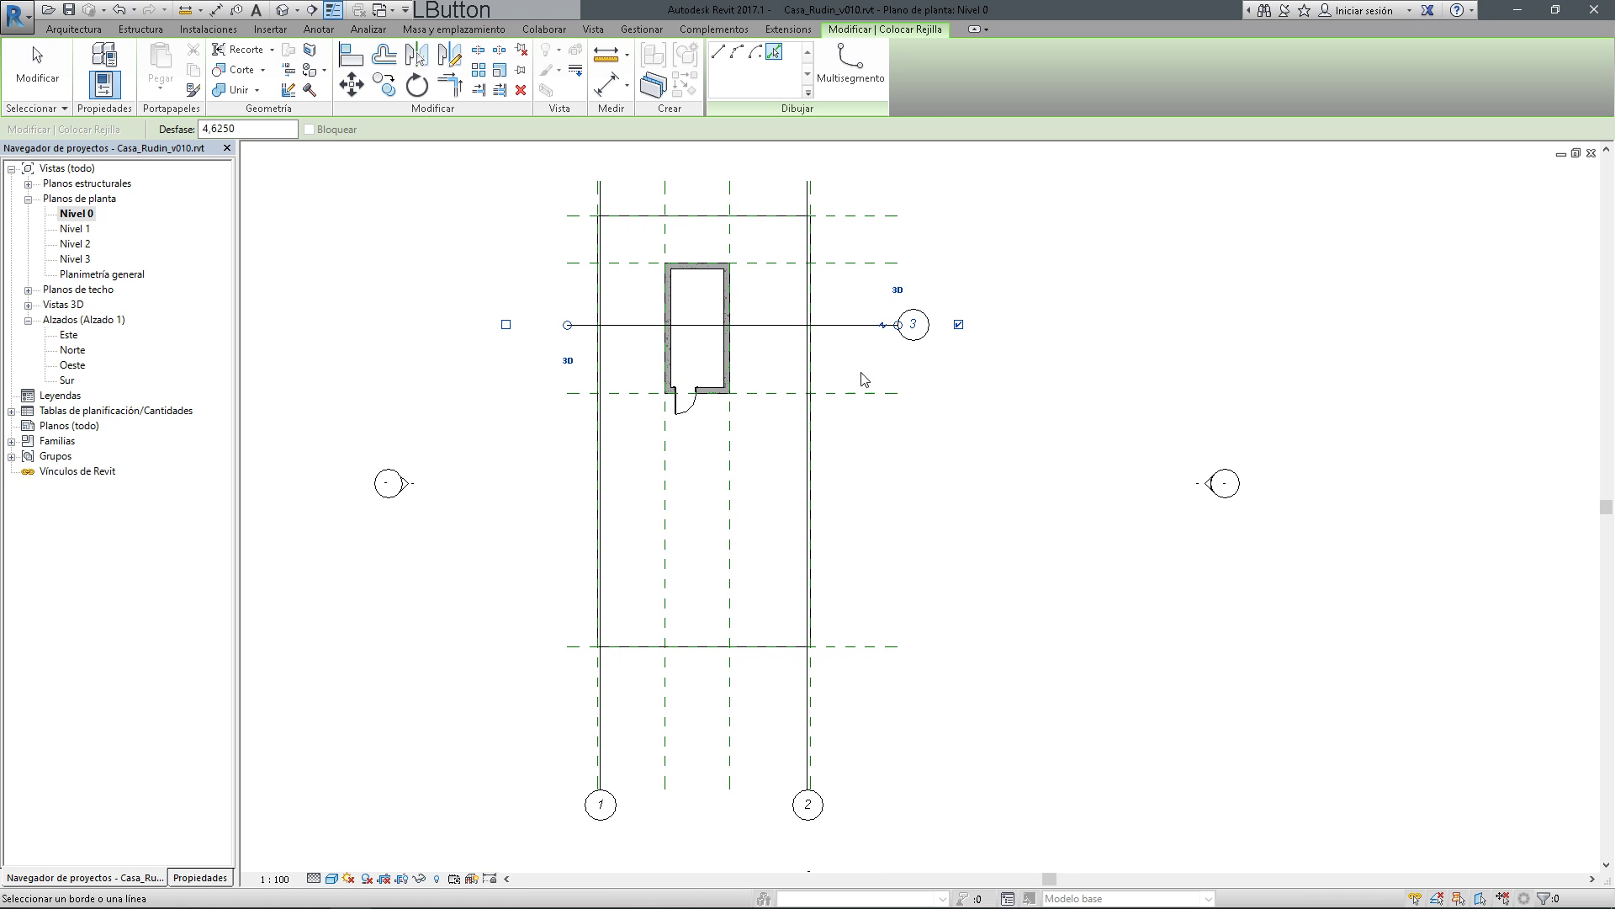
Examine the PDF plan for the dimensions locating the lower column relative to the plot's lower edge
key("alt+Tab")
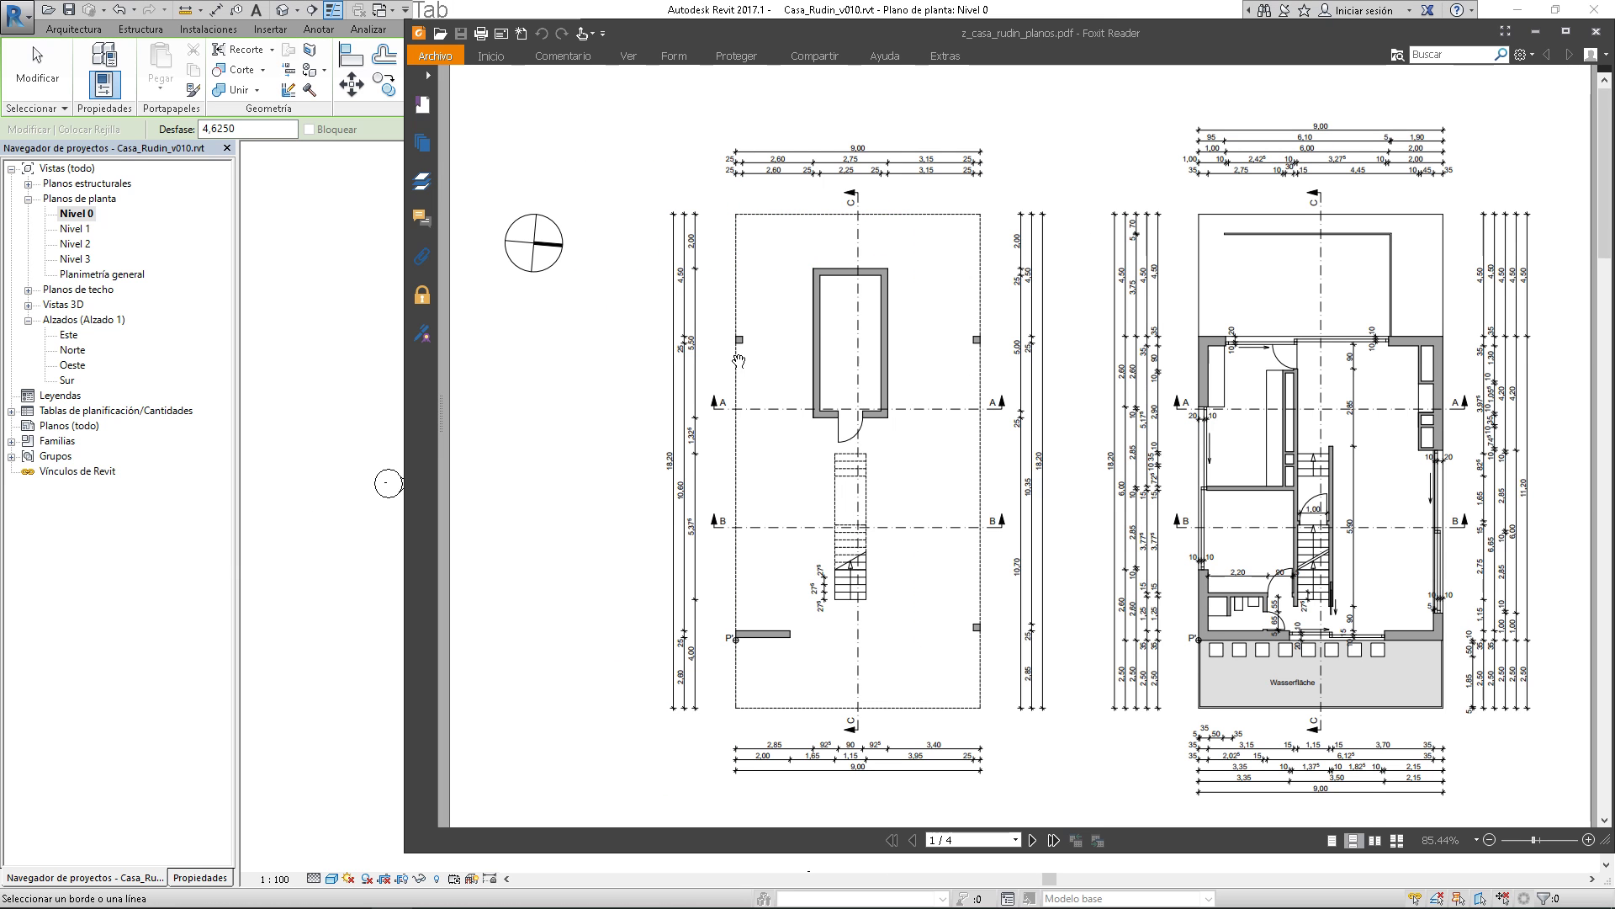
middle_click(938, 605)
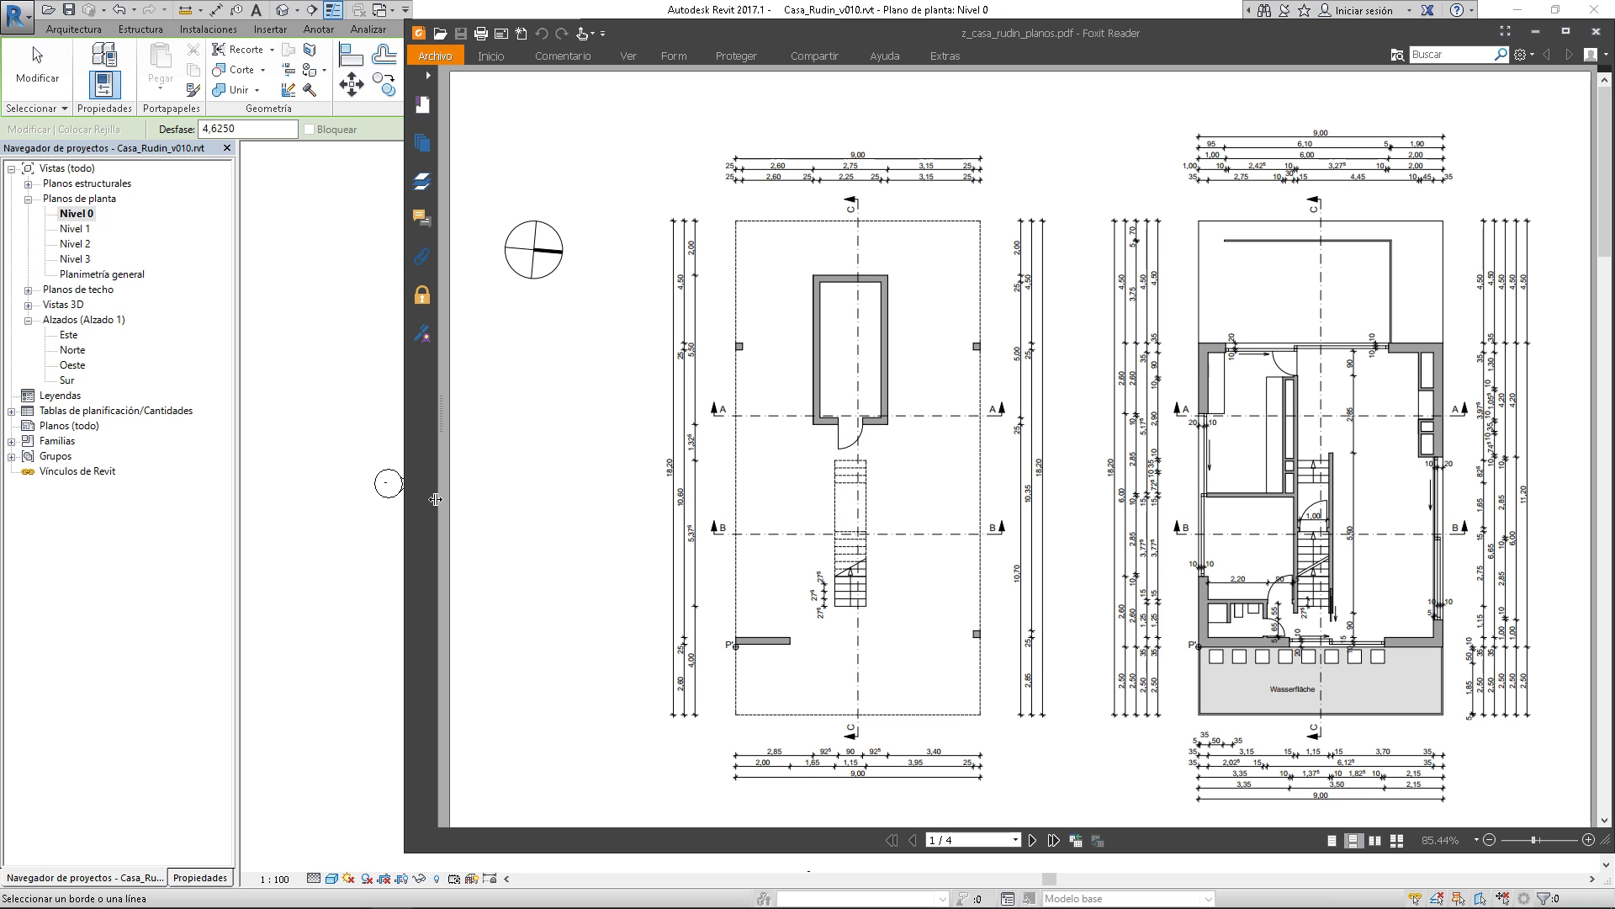
left_click(396, 602)
scroll(783, 673, "up", 3)
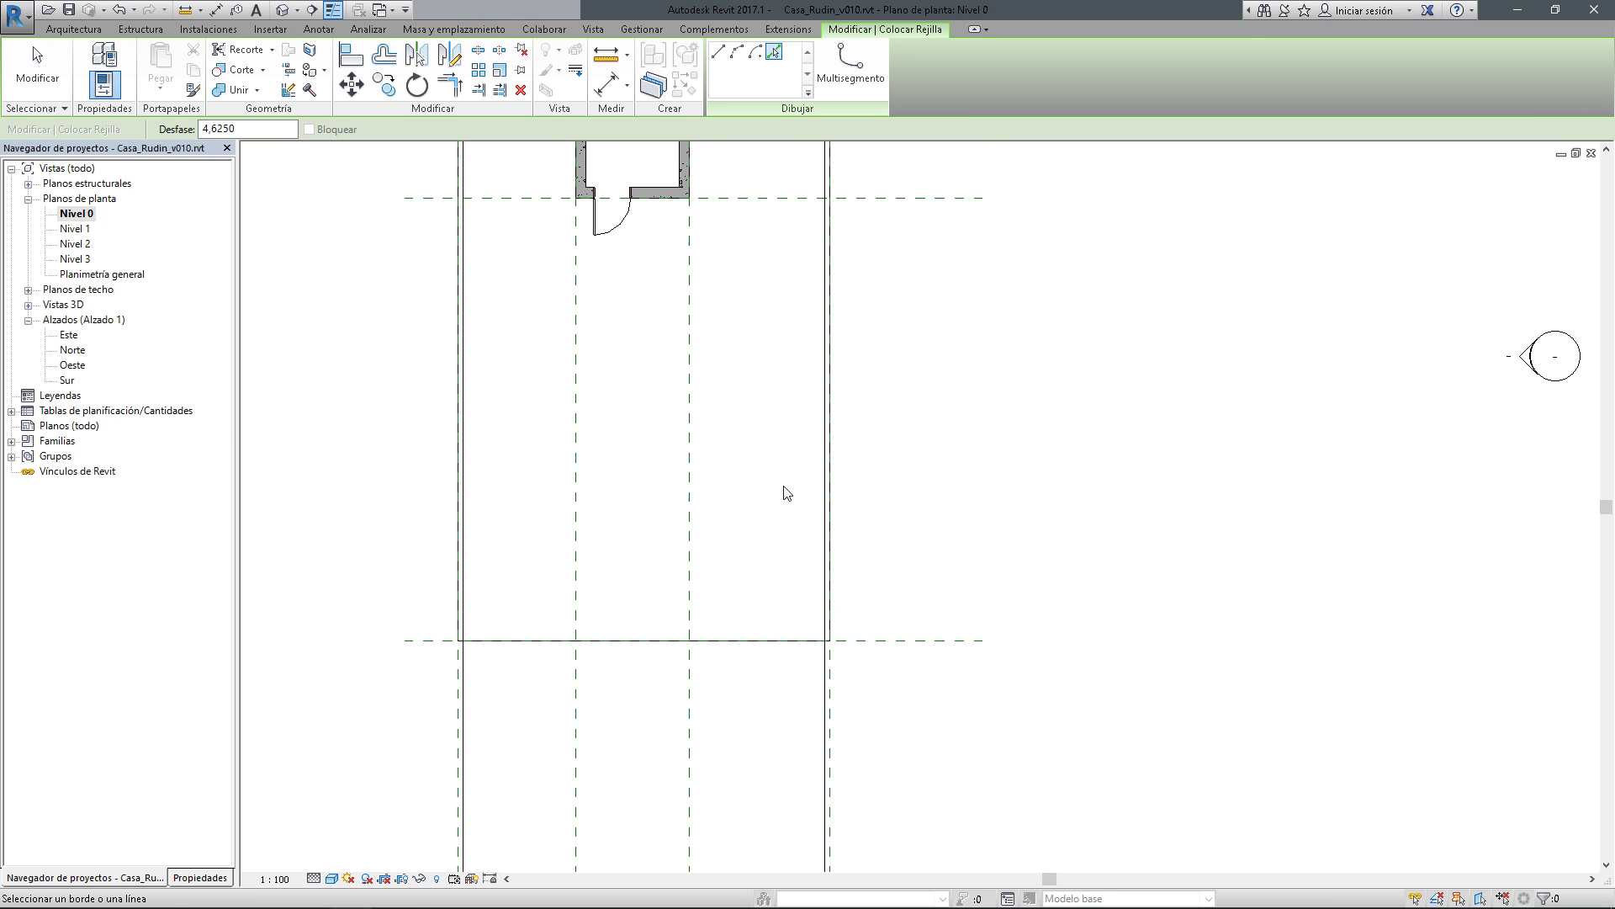
left_click(248, 129)
middle_click_drag(640, 429, 766, 477)
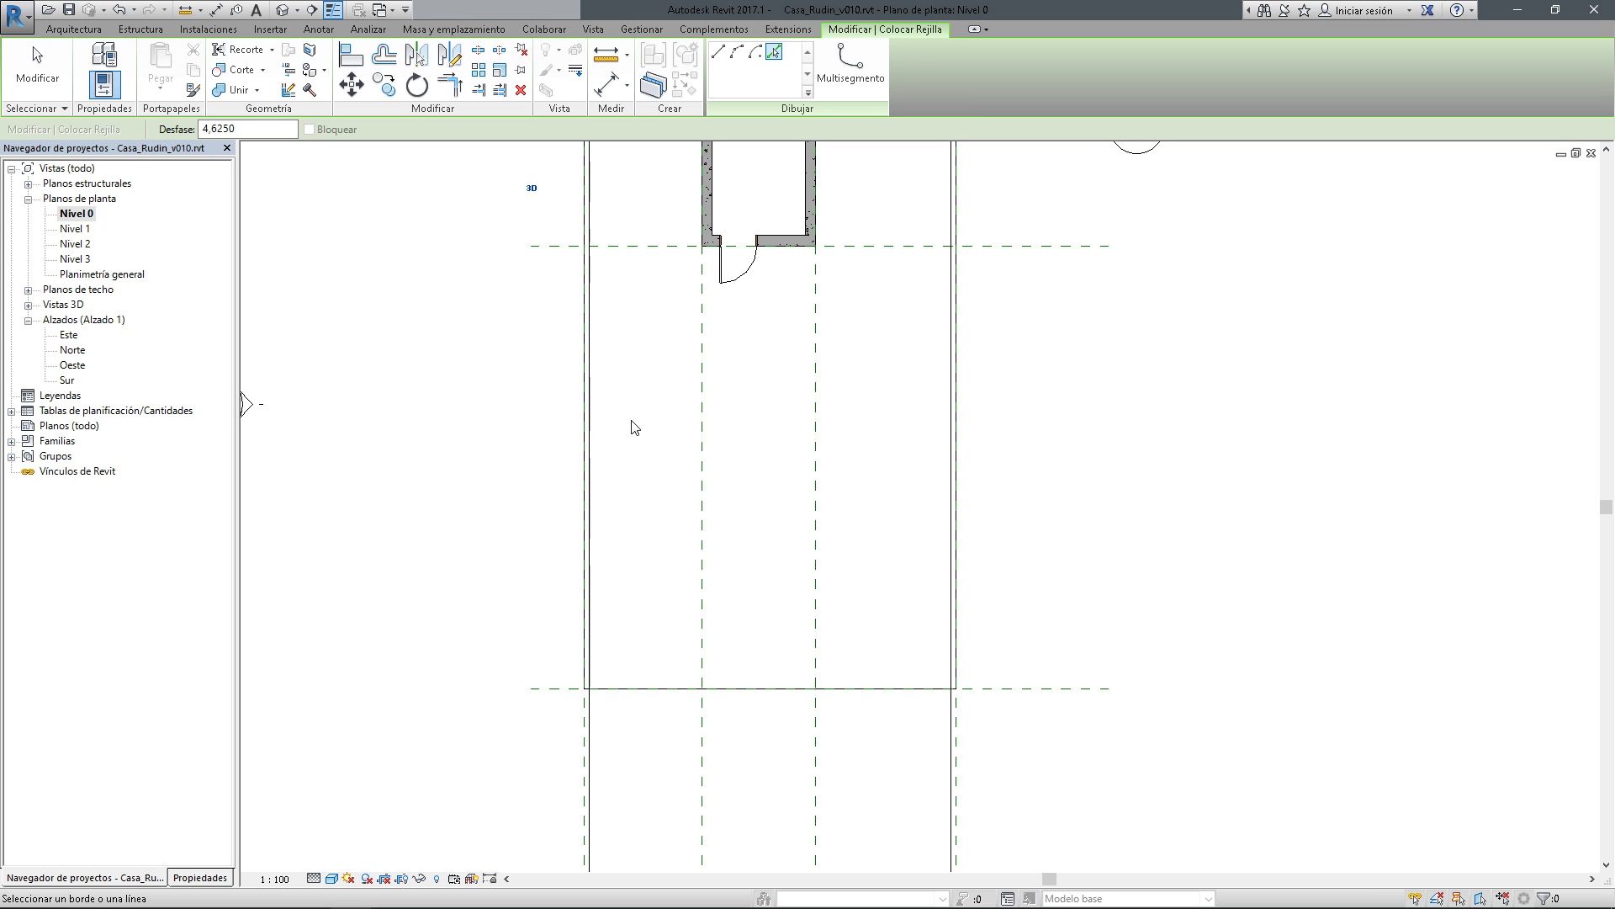
left_click(248, 129)
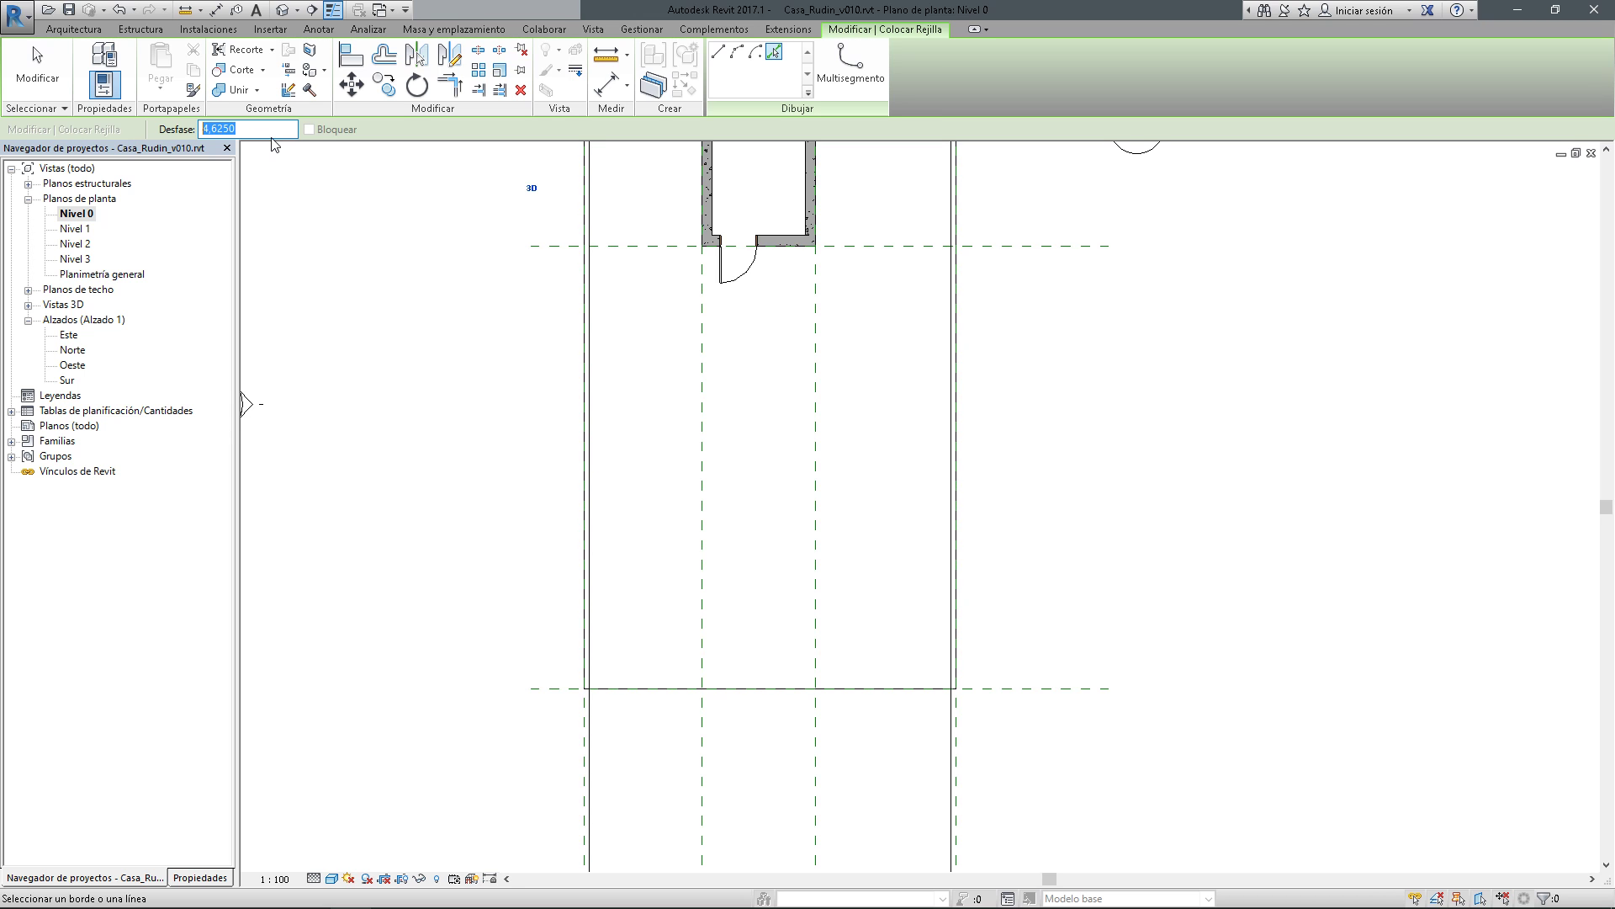
key("alt+Tab")
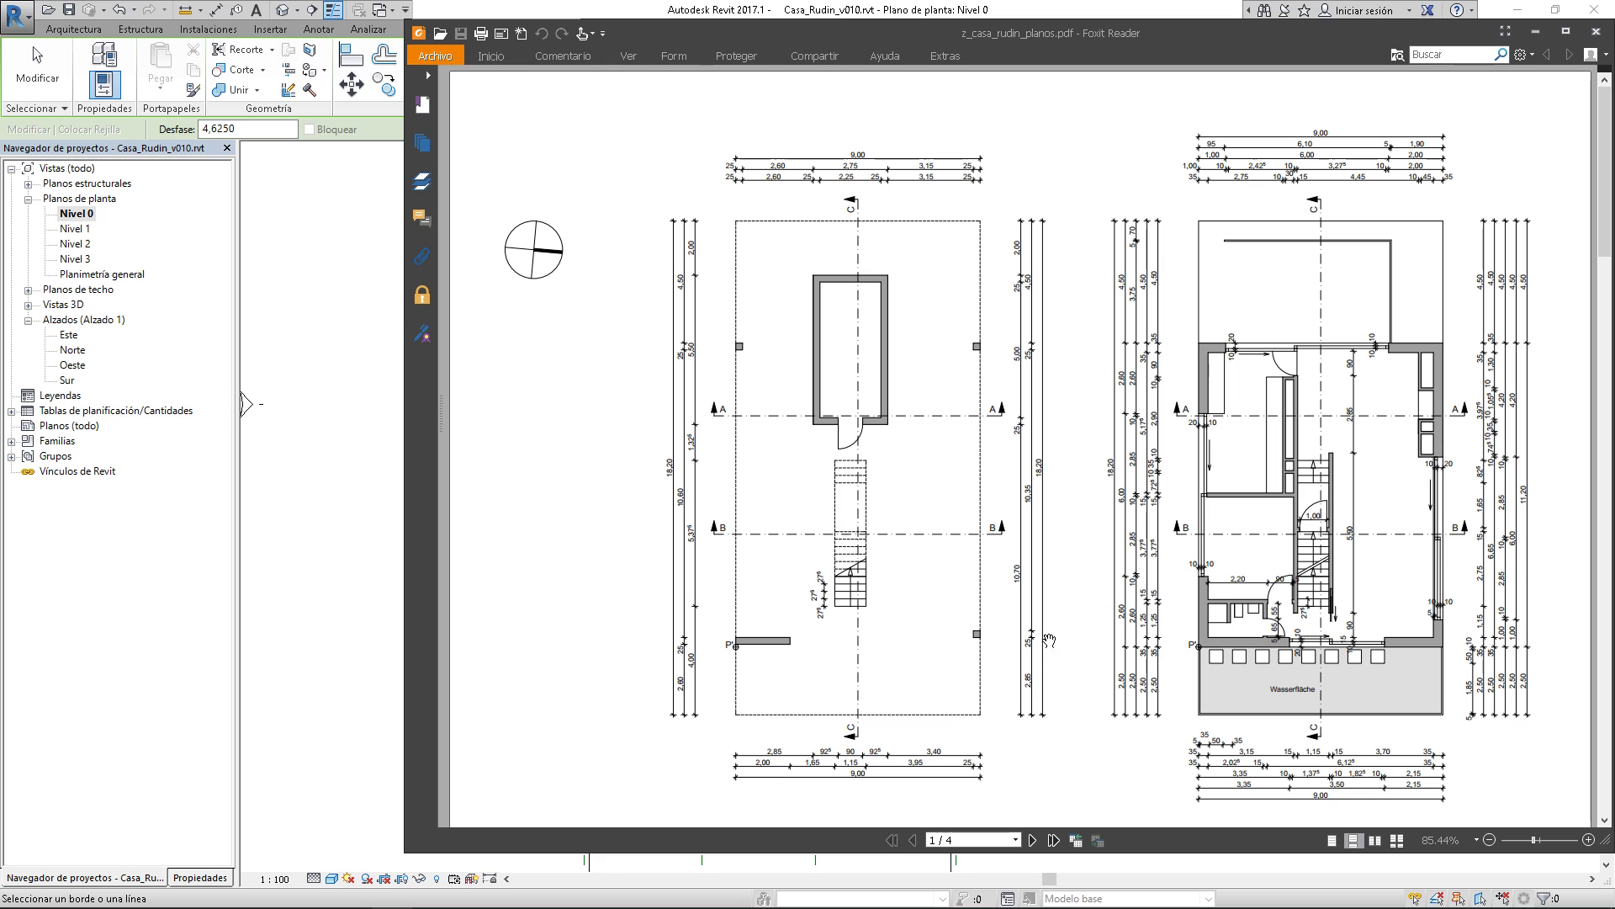
left_click(336, 428)
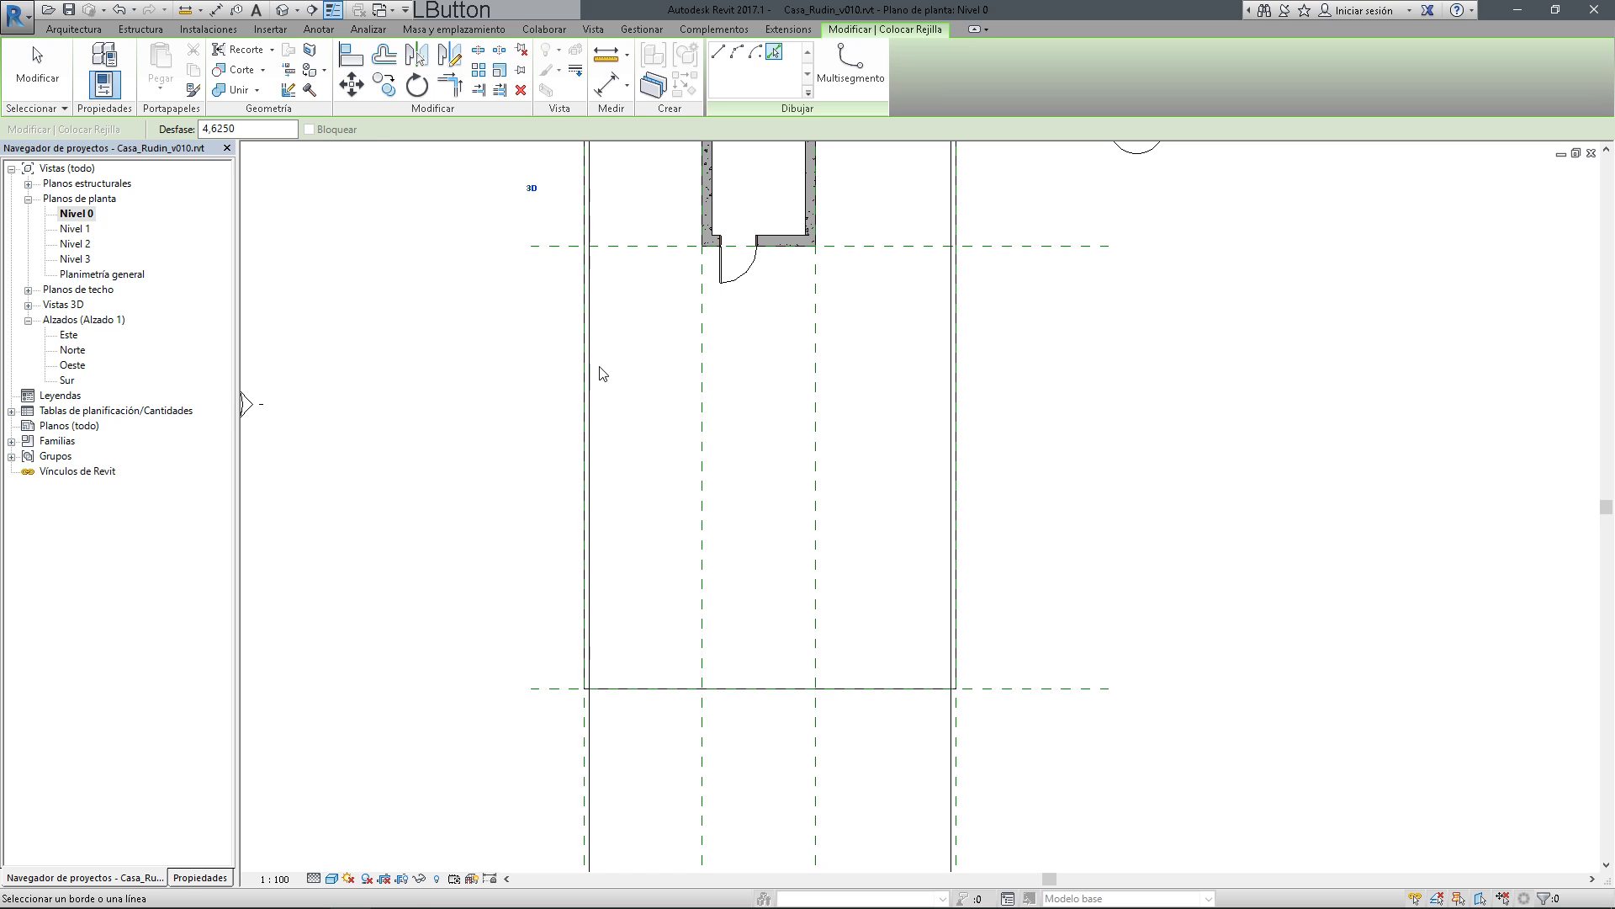
Place a horizontal grid line offset =2,85+0,125 above the lowermost reference plane and leave the grid command
left_click(191, 130)
type("=2,85+0,125")
key("Return")
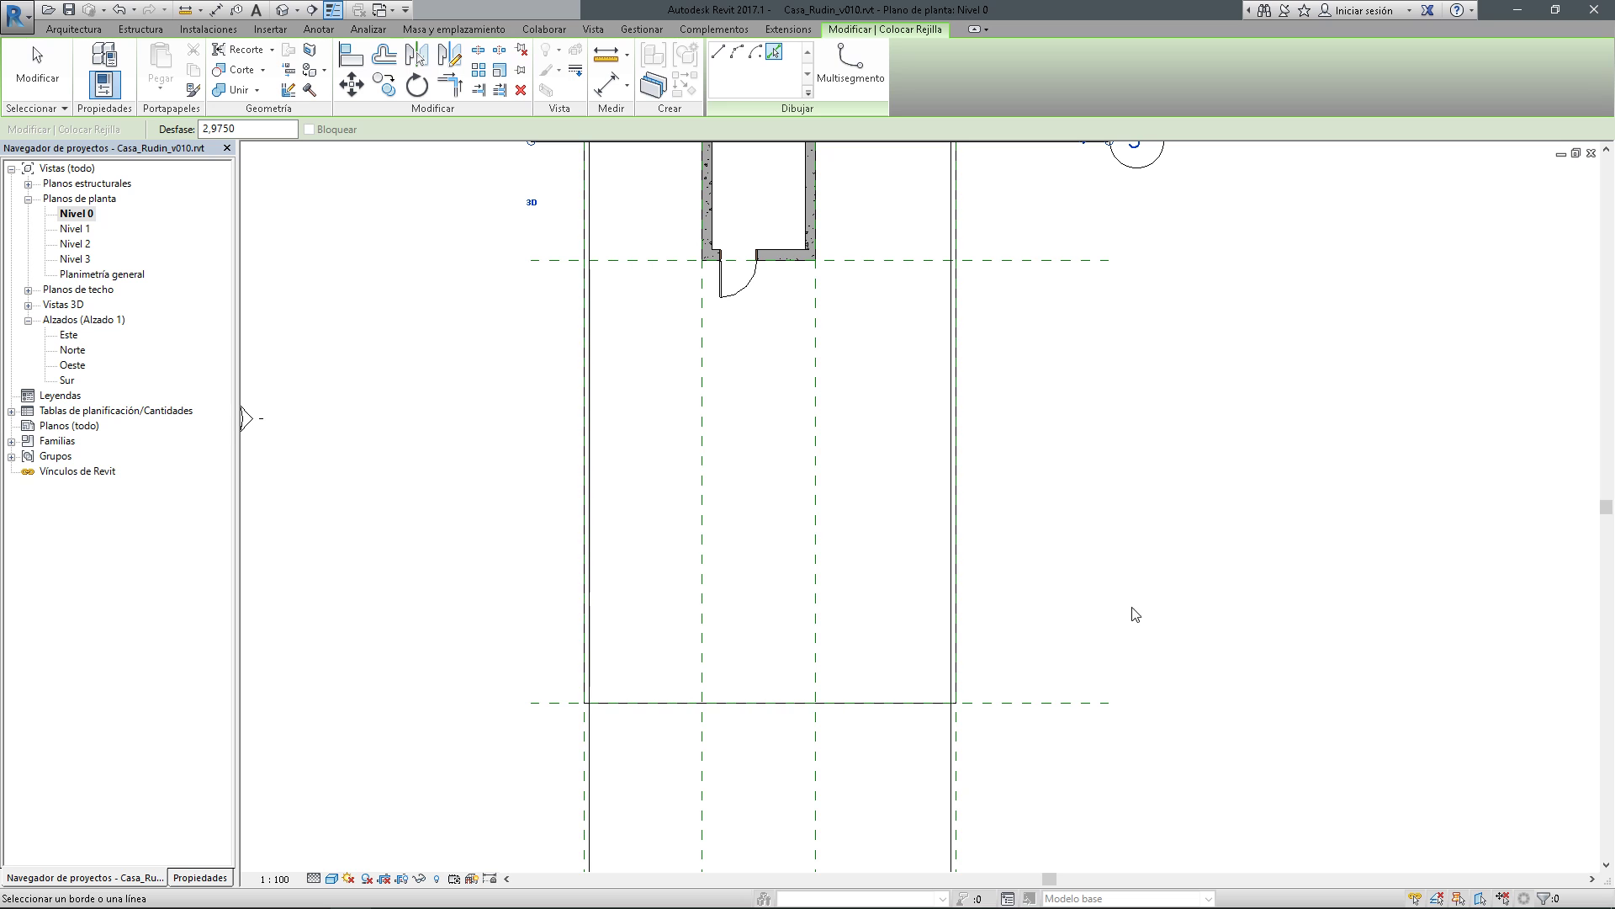
left_click(1043, 706)
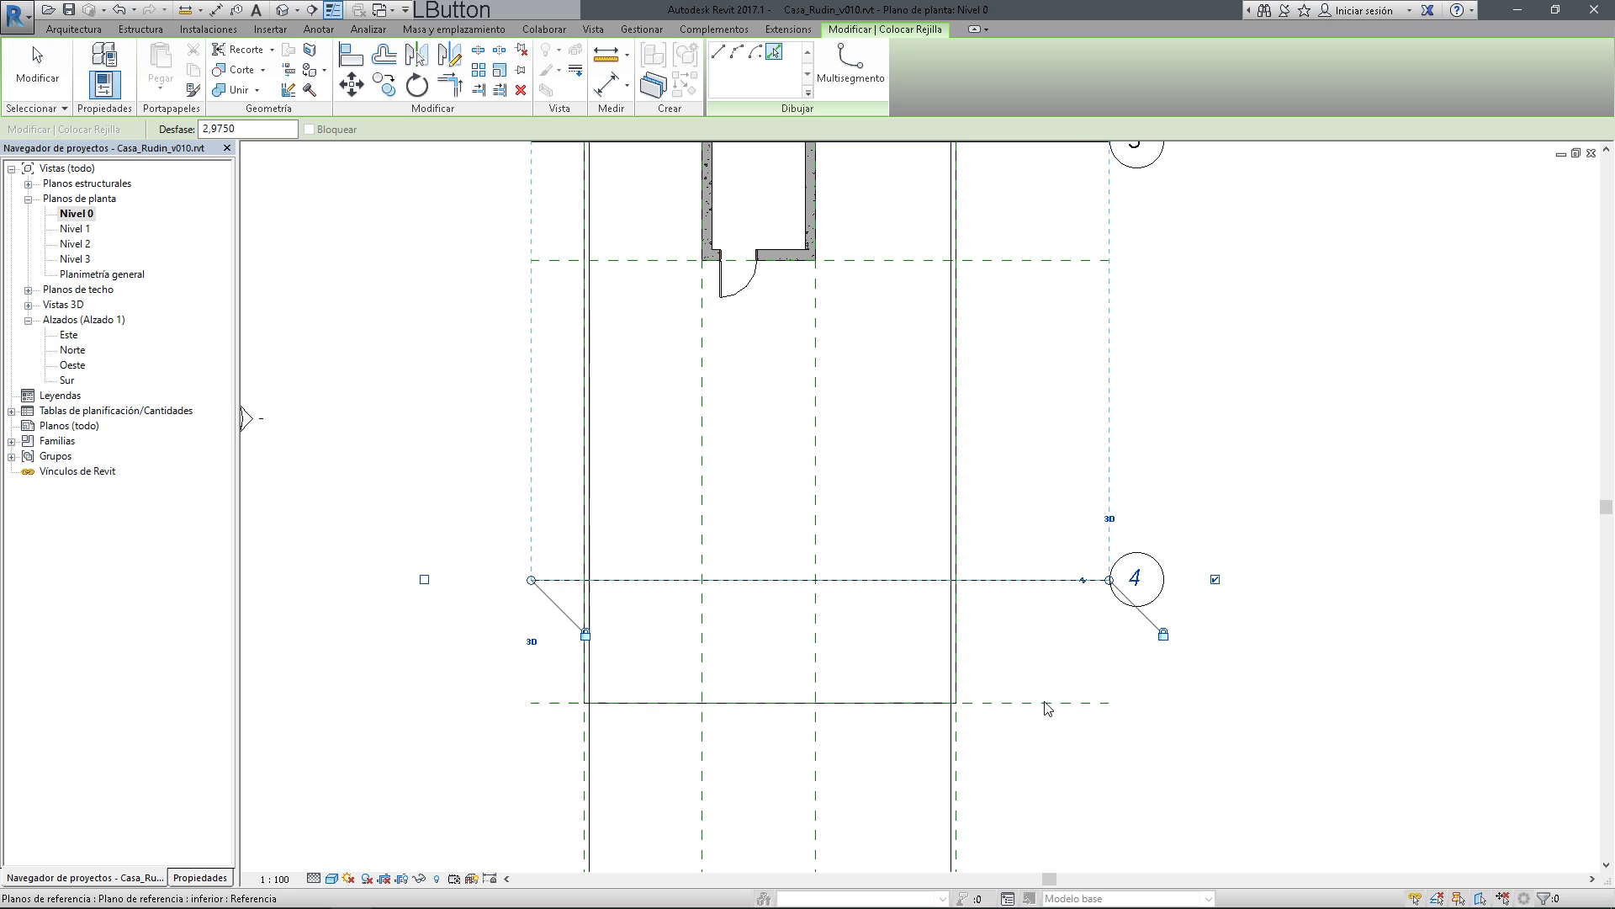
scroll(928, 603, "down", 2)
middle_click_drag(928, 602, 857, 621)
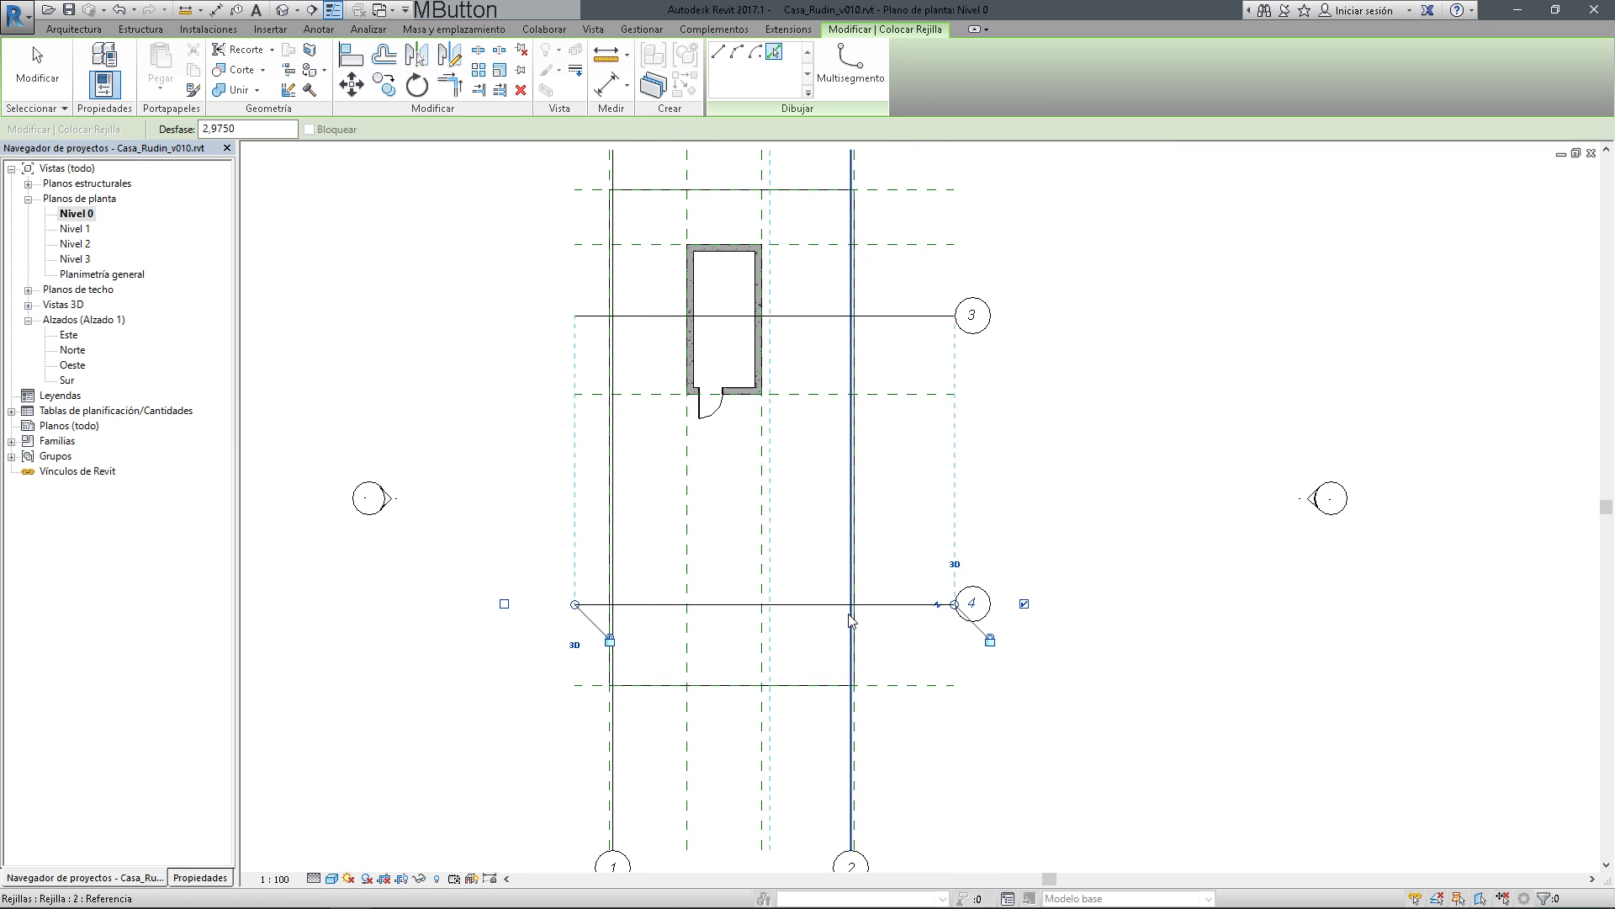
key("Escape")
key("Escape")
Check the PDF plan for the dimensions locating the short wall and the column near the plot's lower edge
key("alt+Tab")
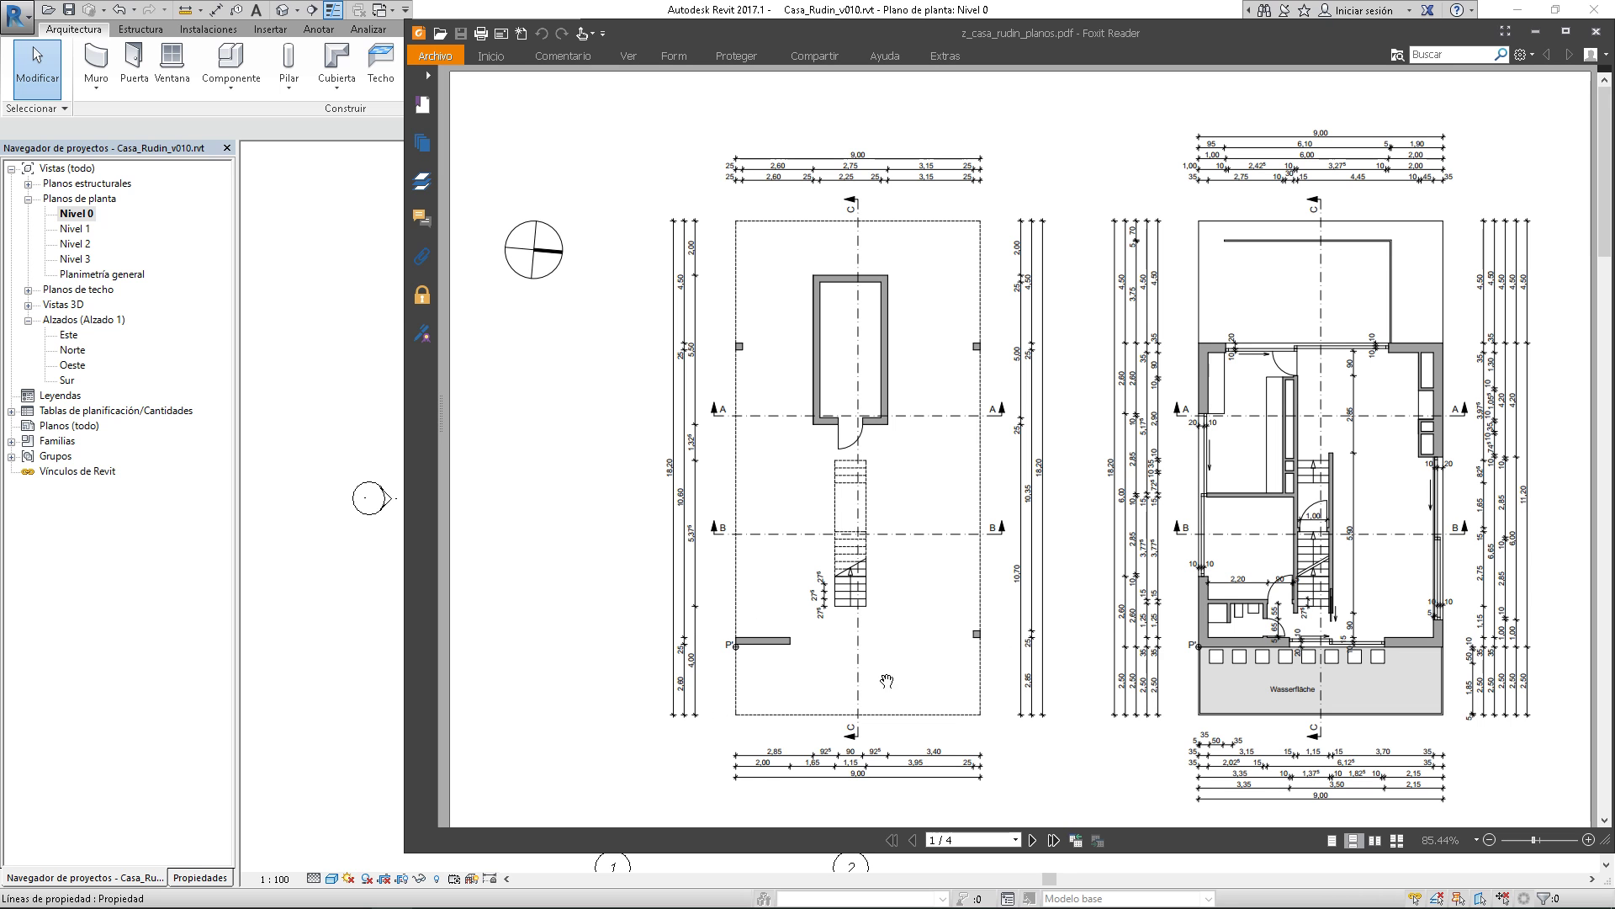
left_click(936, 673)
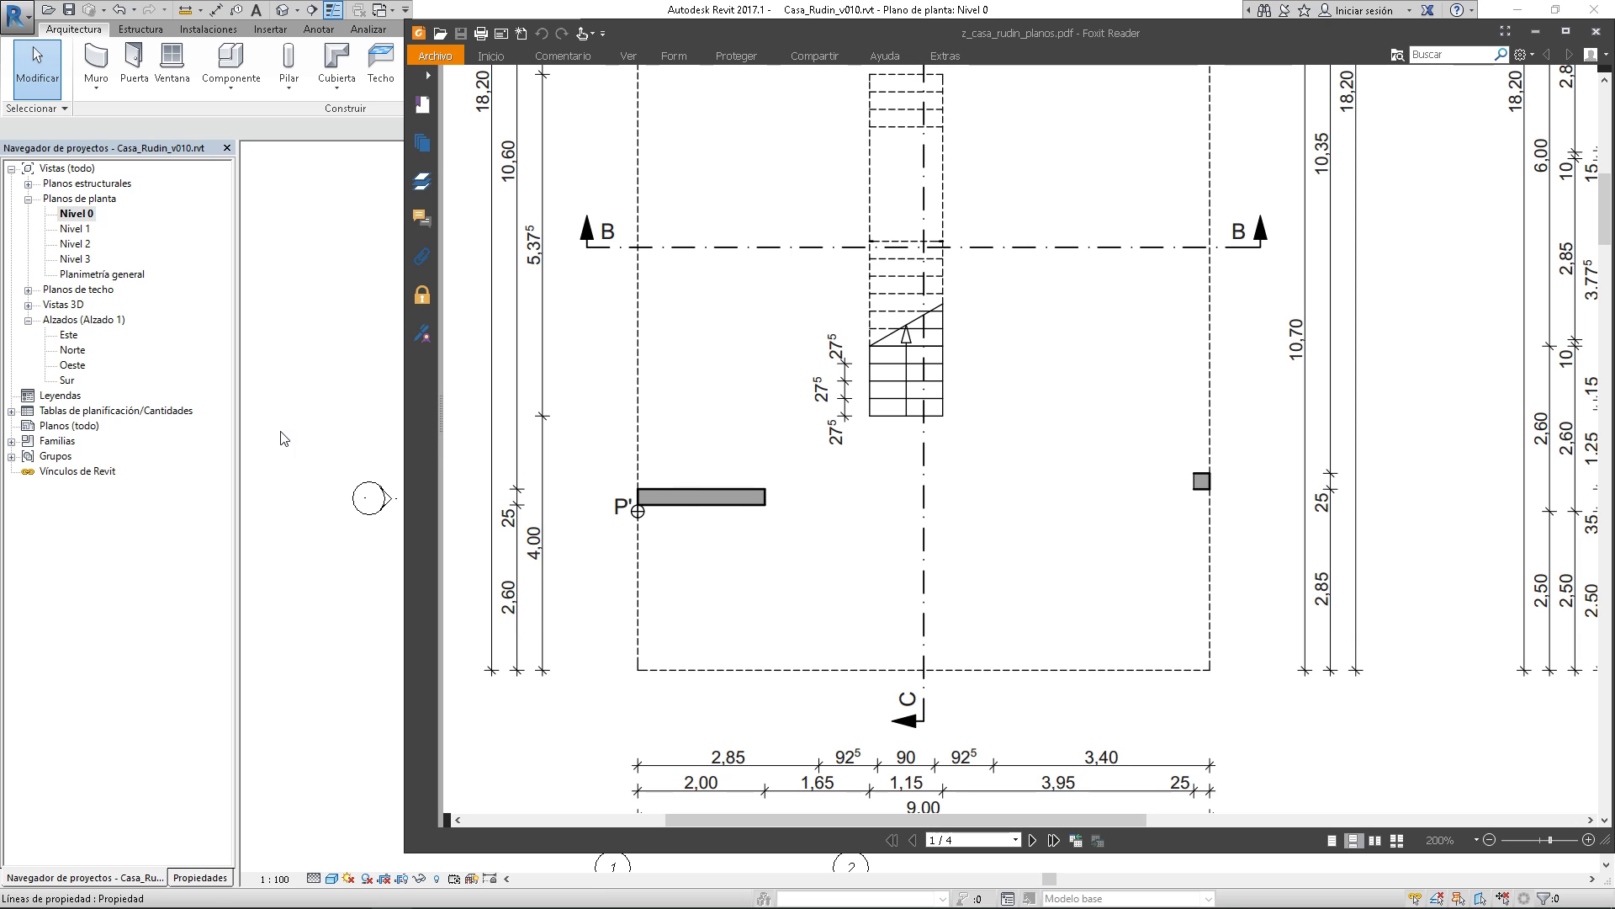
left_click(312, 408)
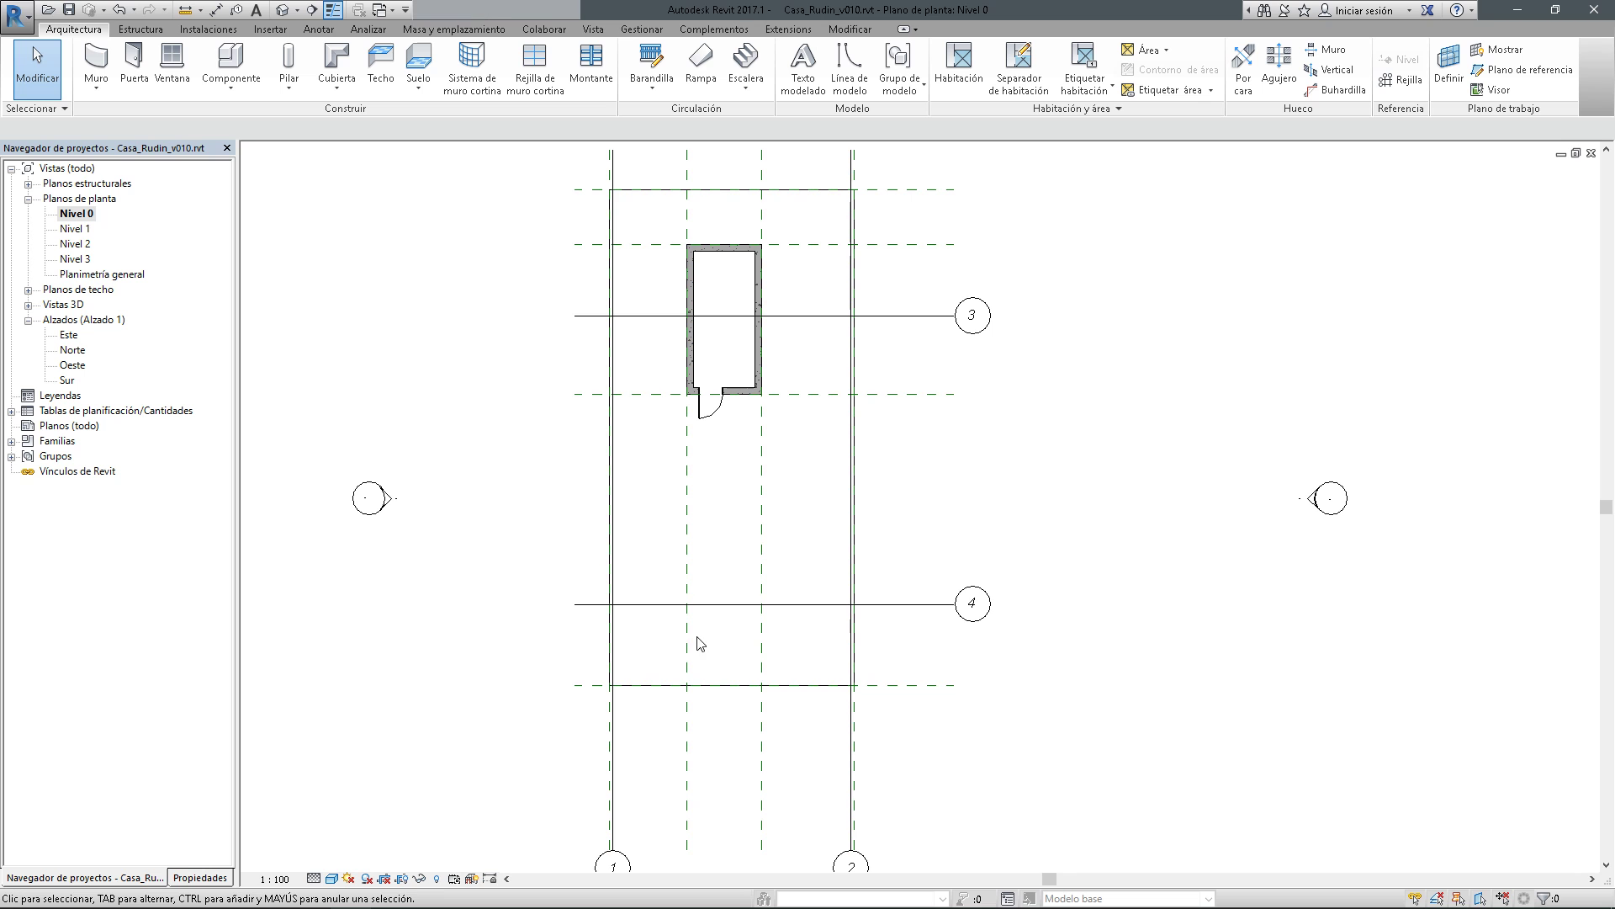
Try to shorten grid line 4 from its left end and undo the change
left_click(741, 604)
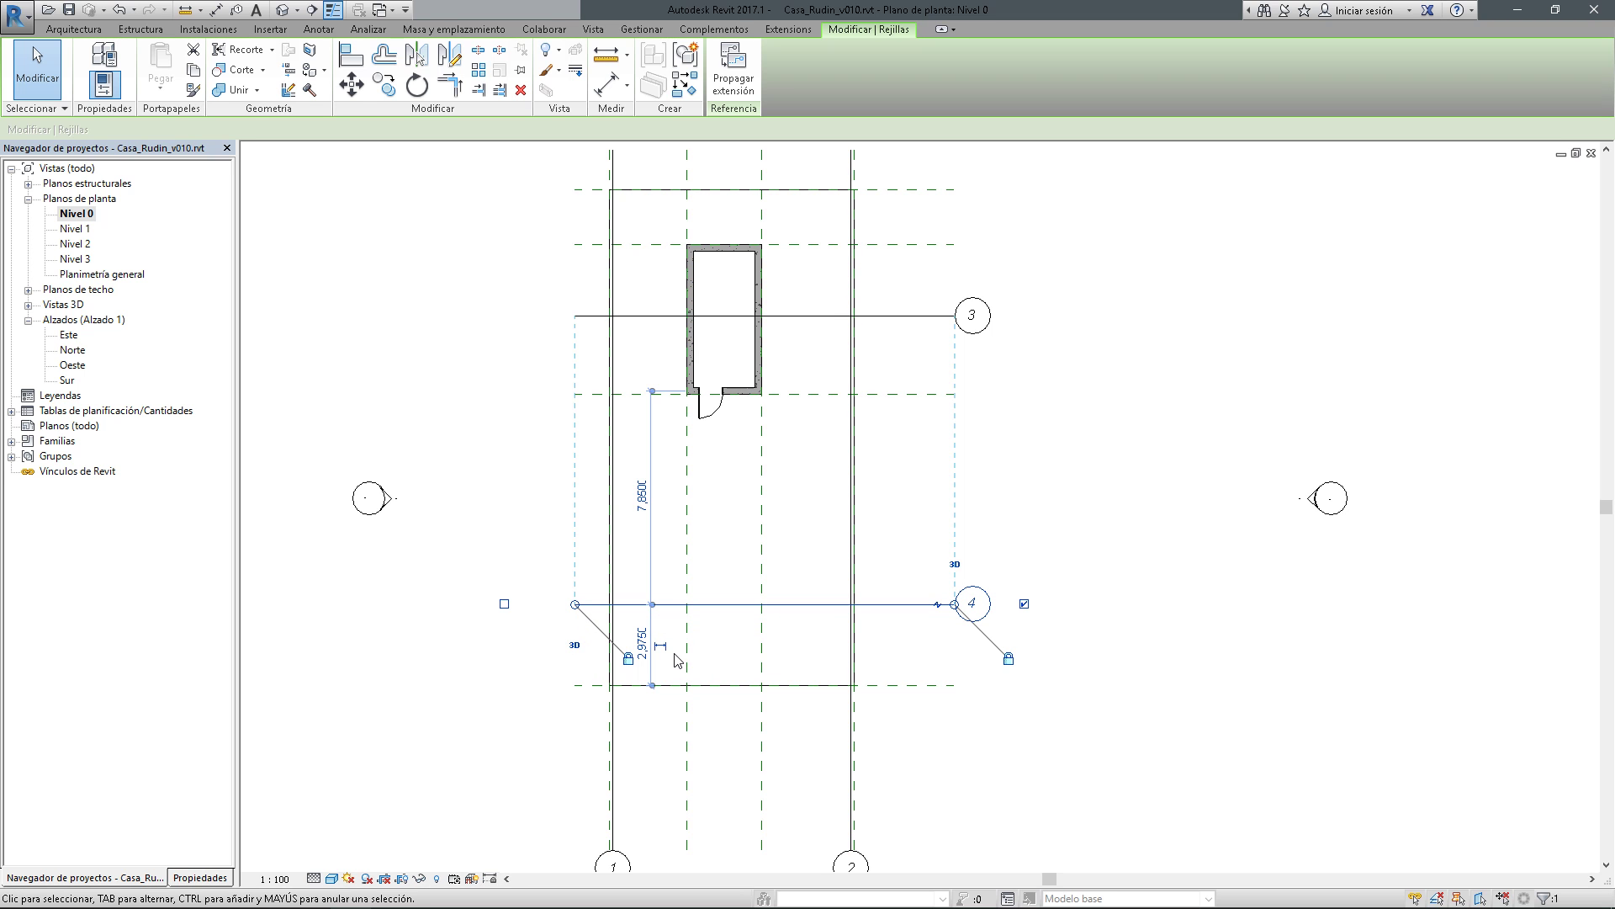
left_click(629, 661)
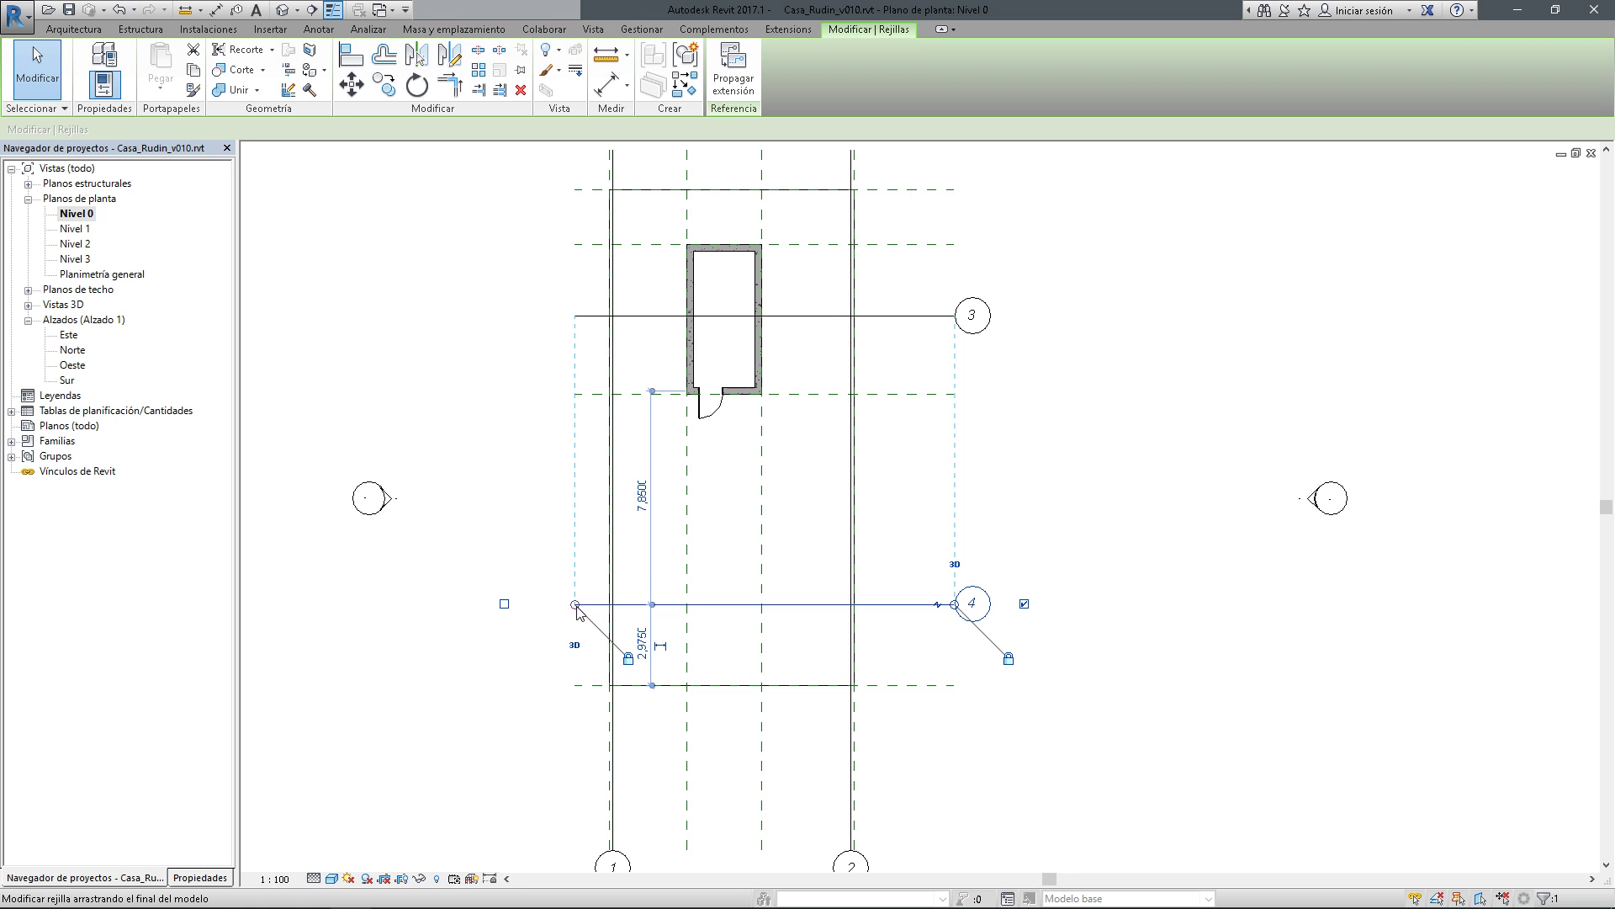
left_click_drag(575, 604, 733, 604)
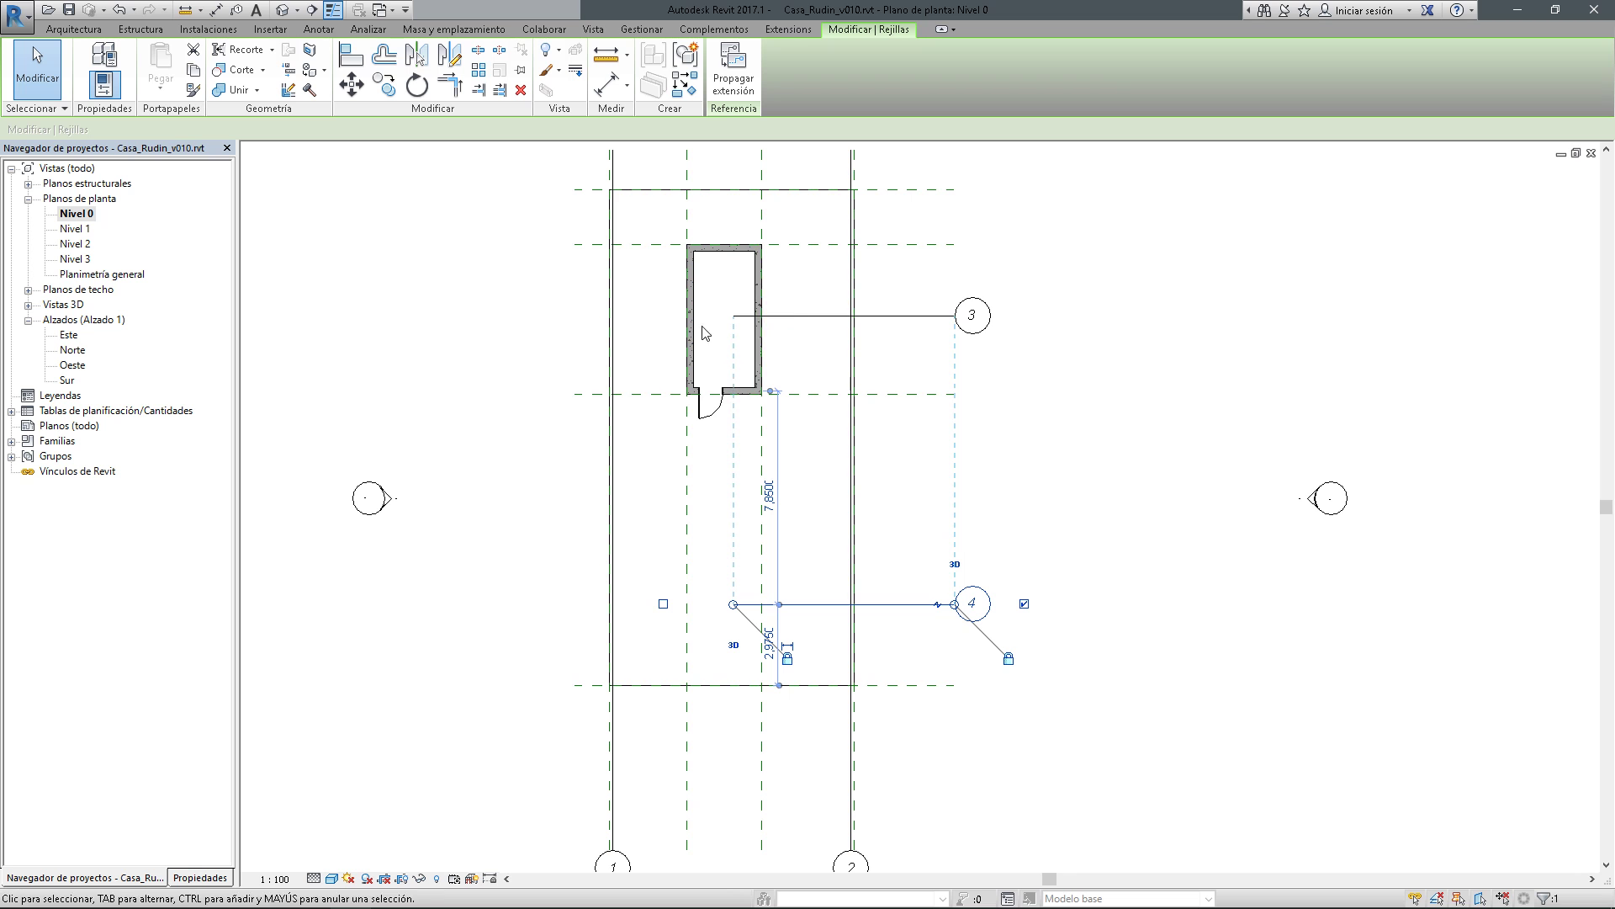
key("ctrl+z")
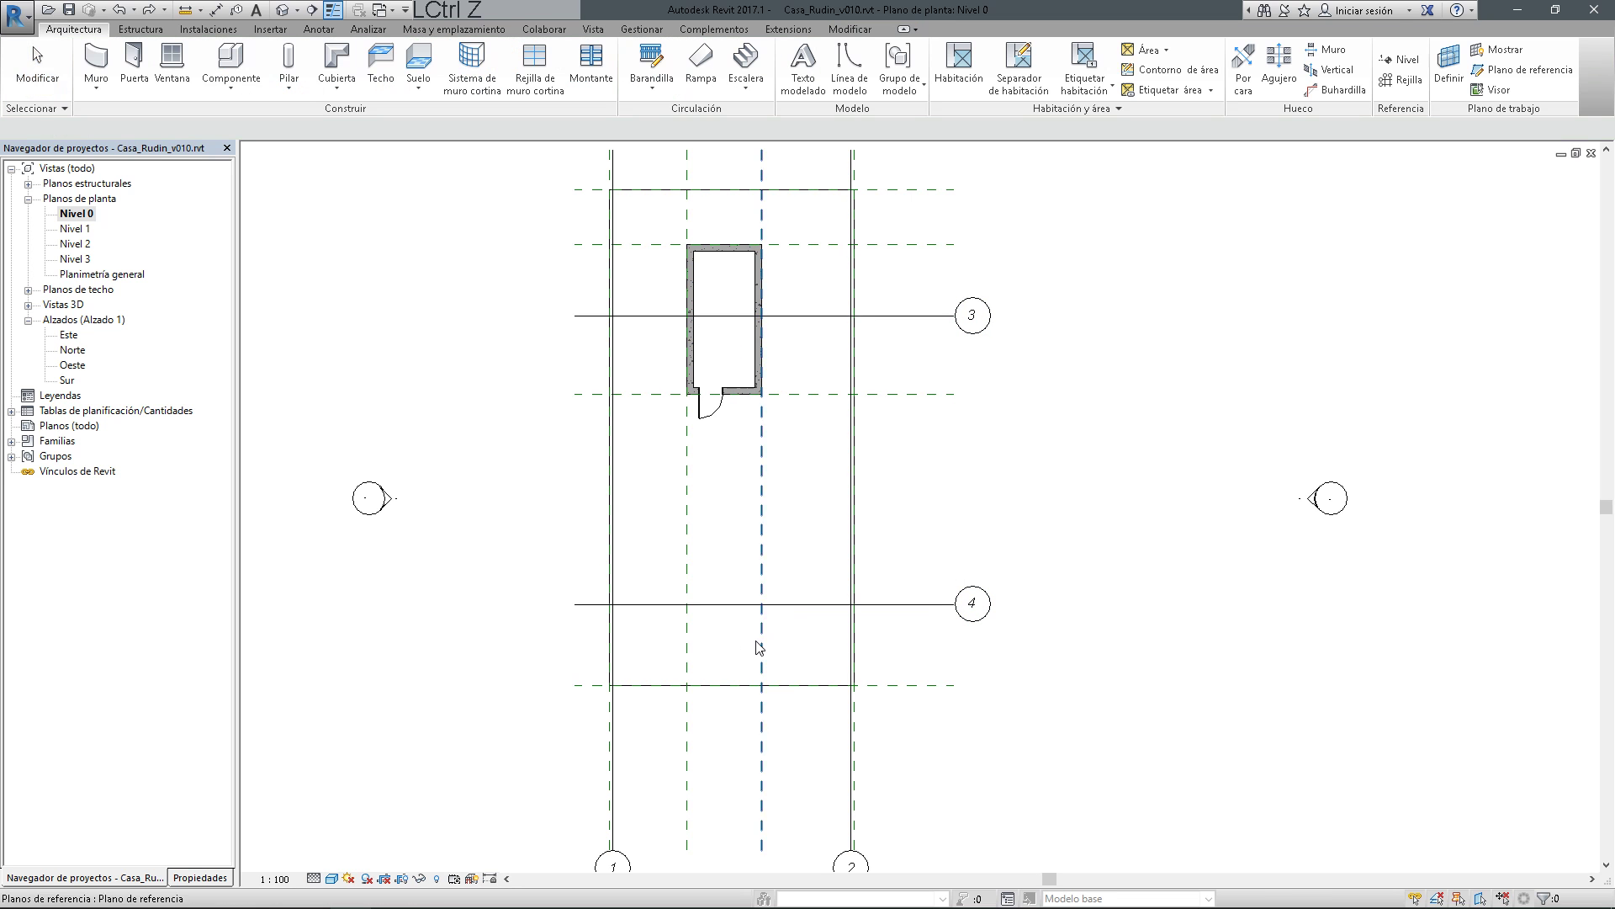
Unlock the left end of grid line 4 and shorten it to just right of the right interior vertical reference plane
left_click(589, 605)
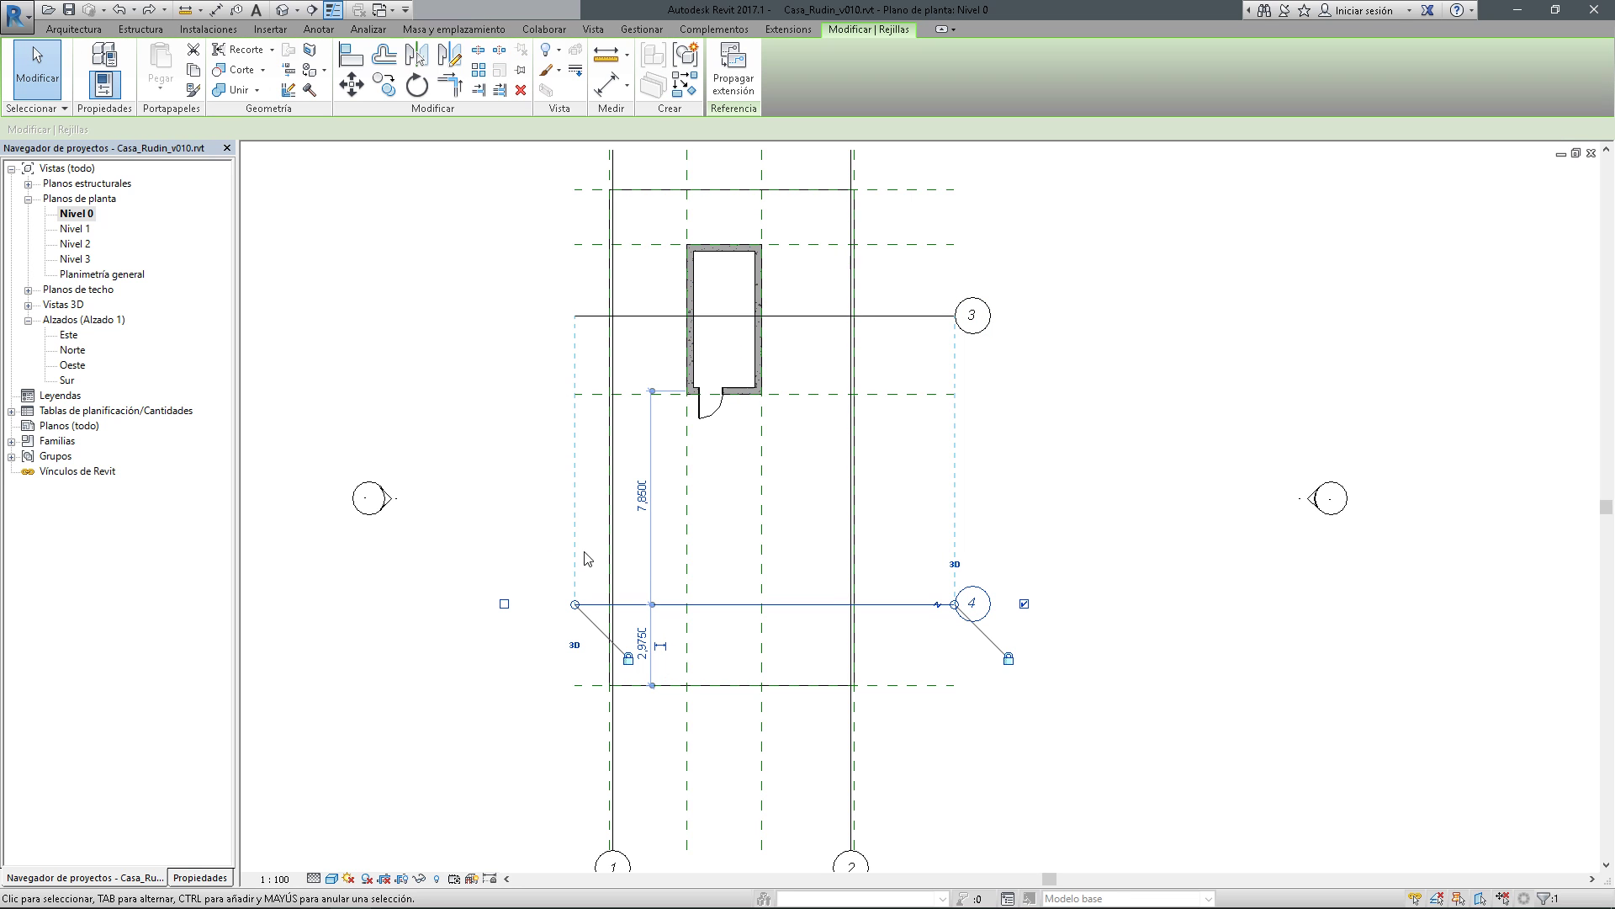
left_click(628, 662)
left_click_drag(574, 604, 789, 604)
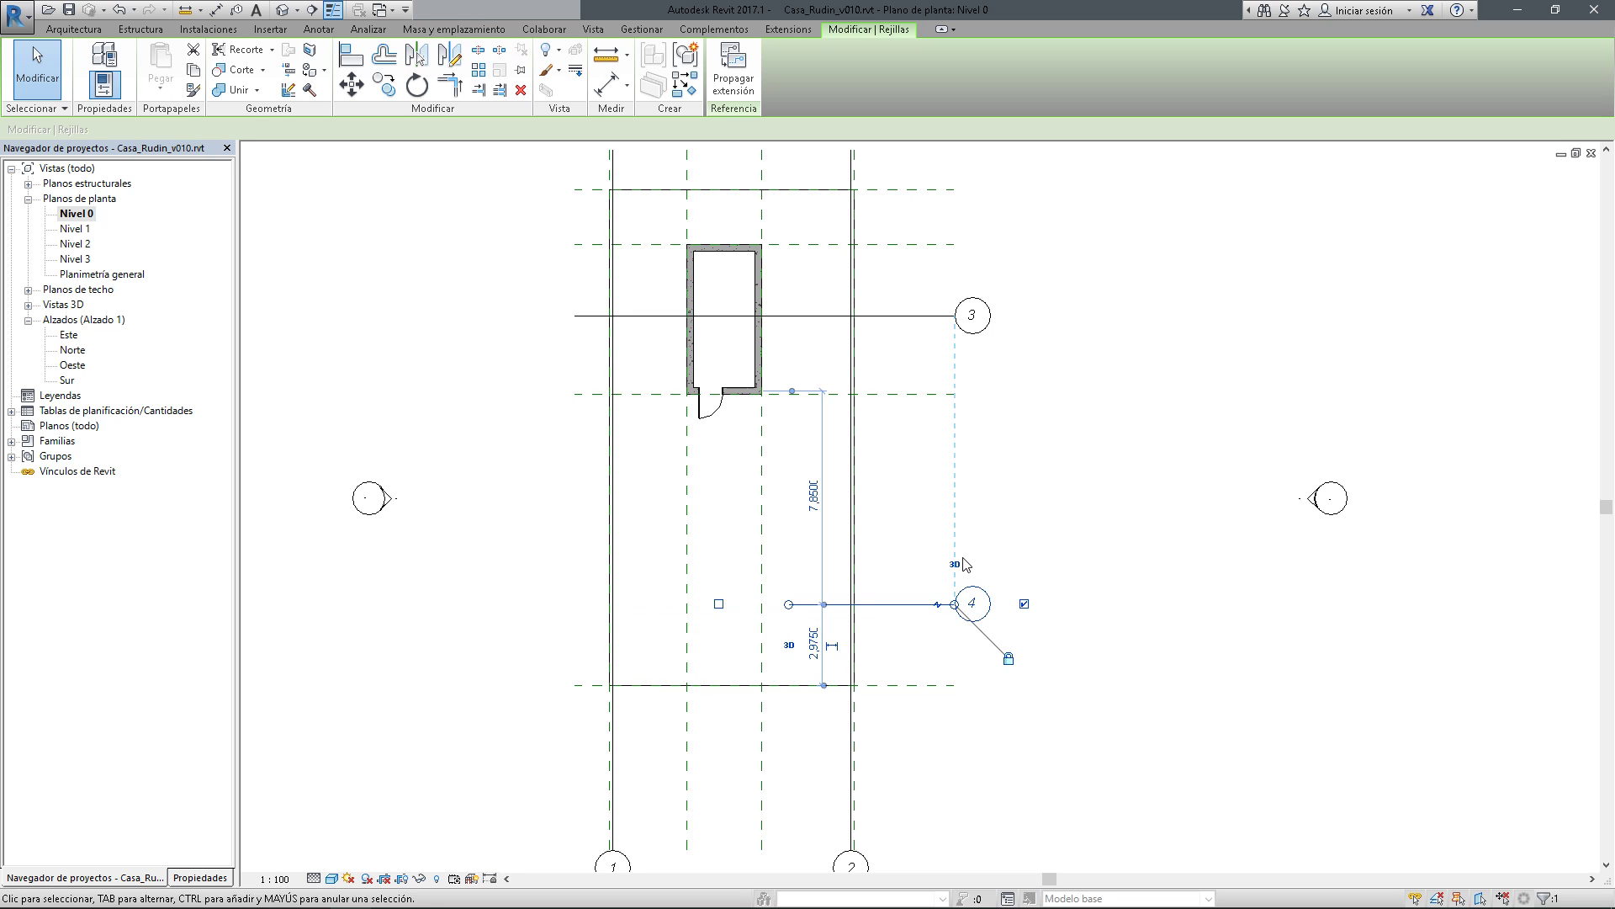
left_click(866, 625)
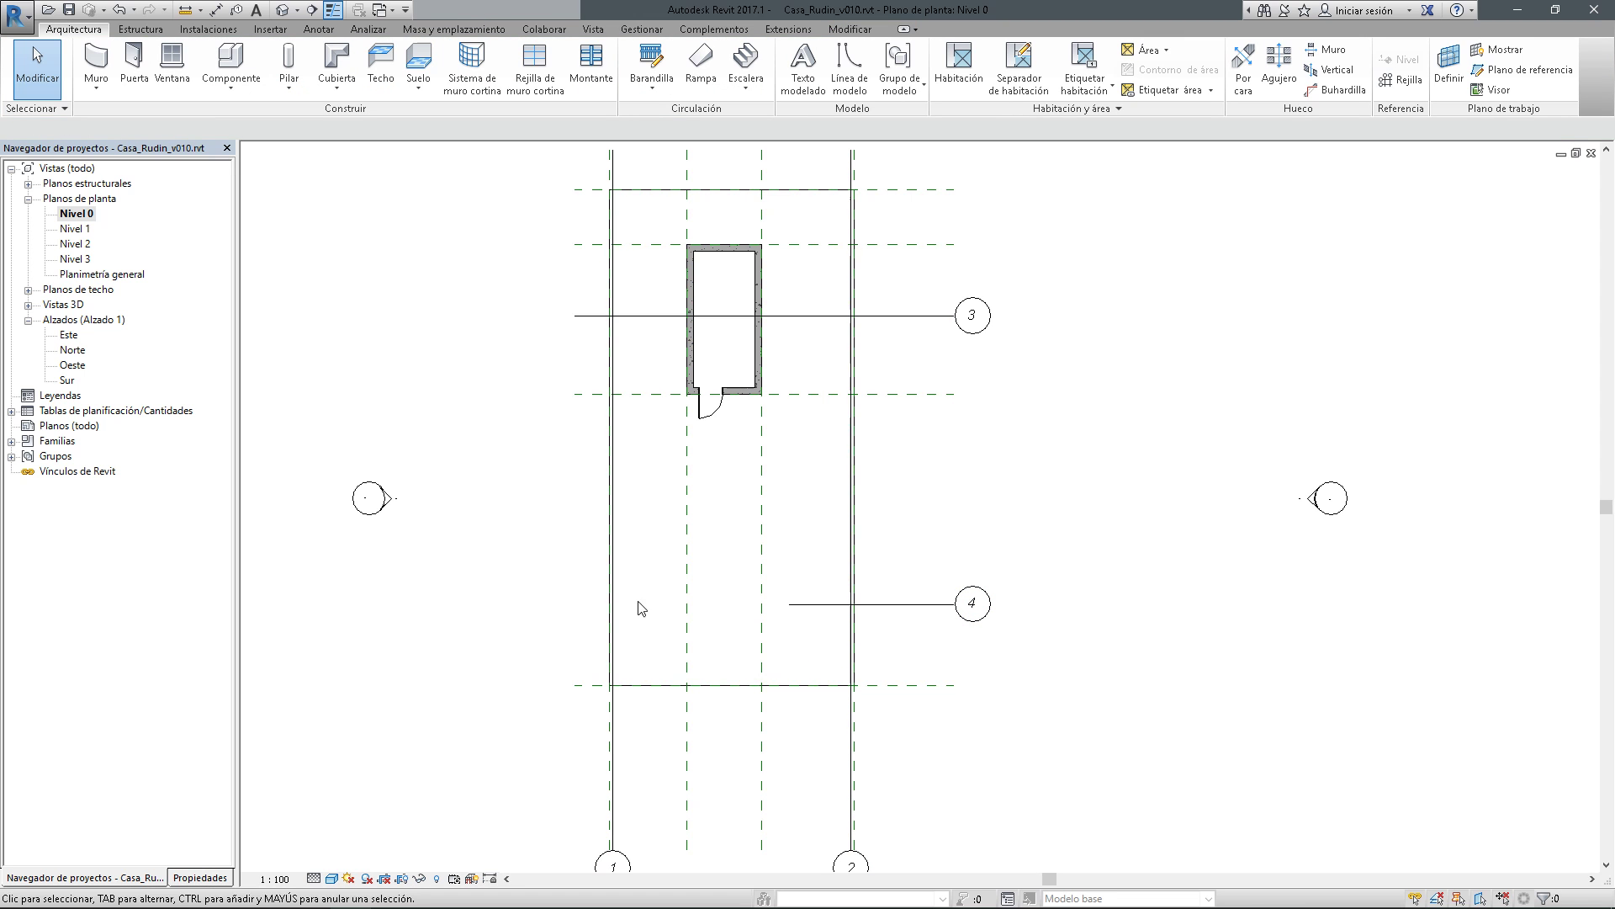
Recheck the short wall's position in the PDF plan and place a horizontal grid line offset 2,7250 above the lowermost reference plane
key("alt+Tab")
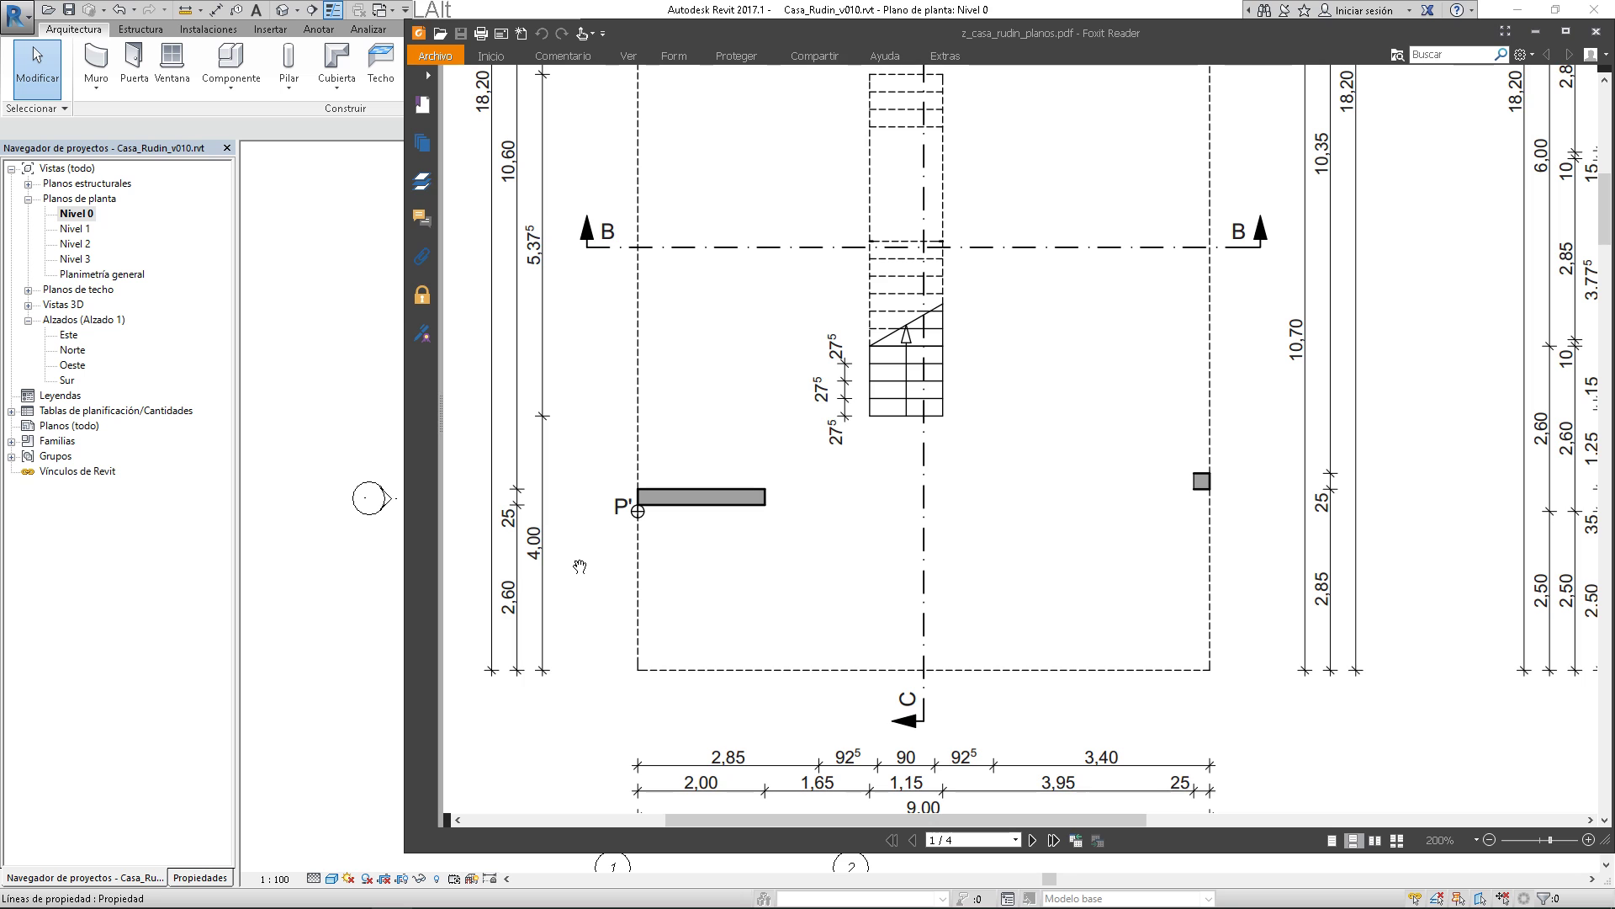
key("alt+Tab")
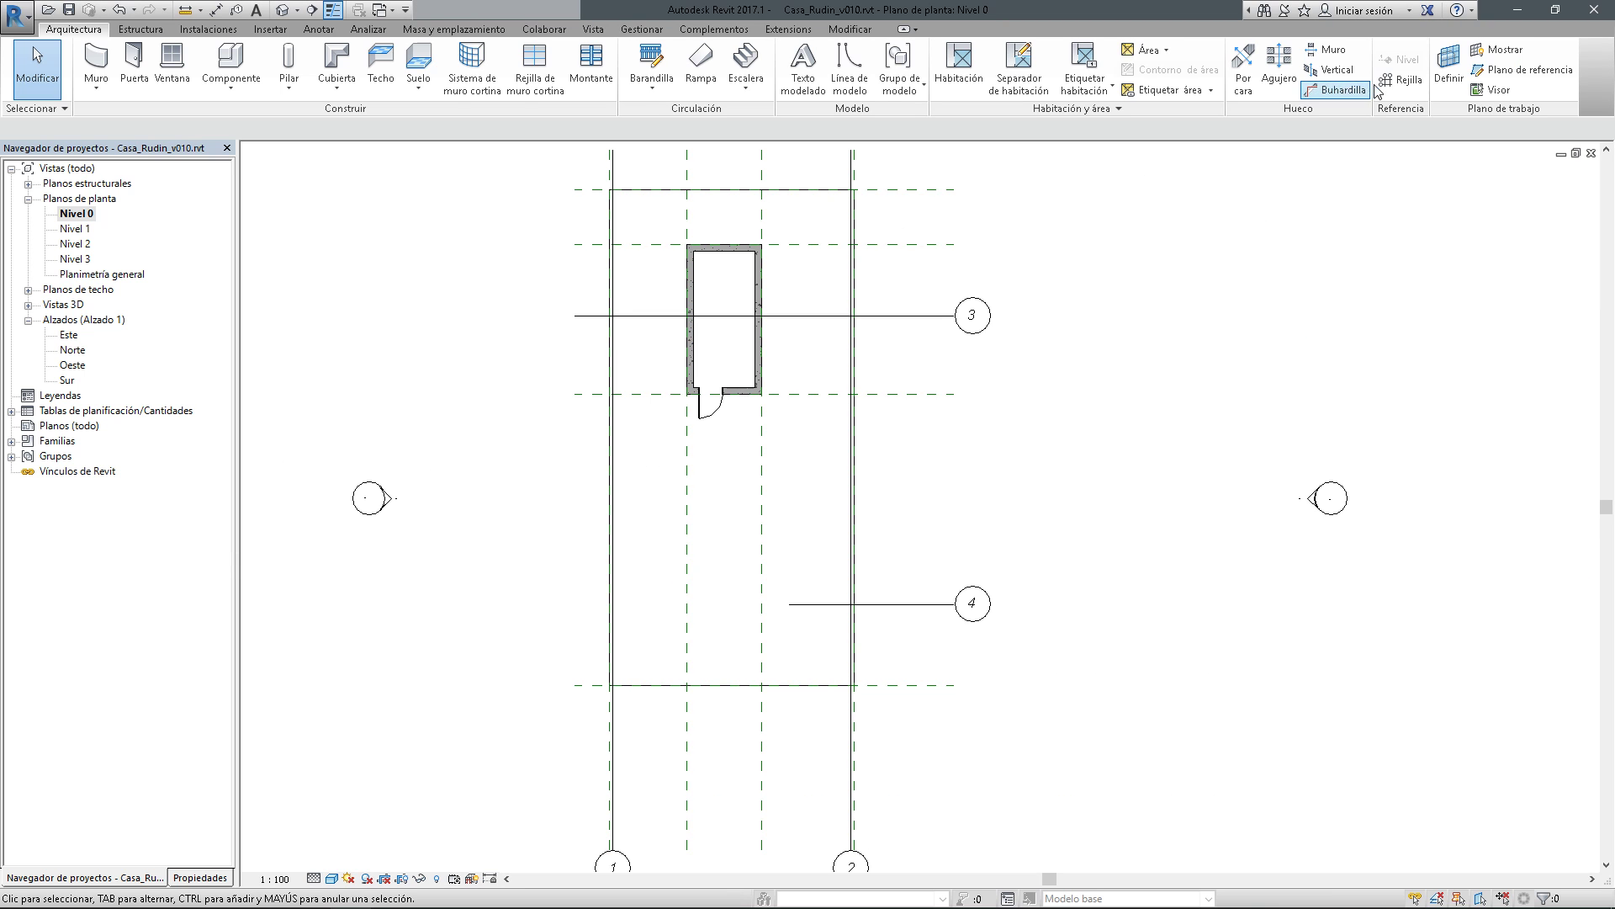
left_click(1402, 80)
left_click(250, 129)
type("2,7250")
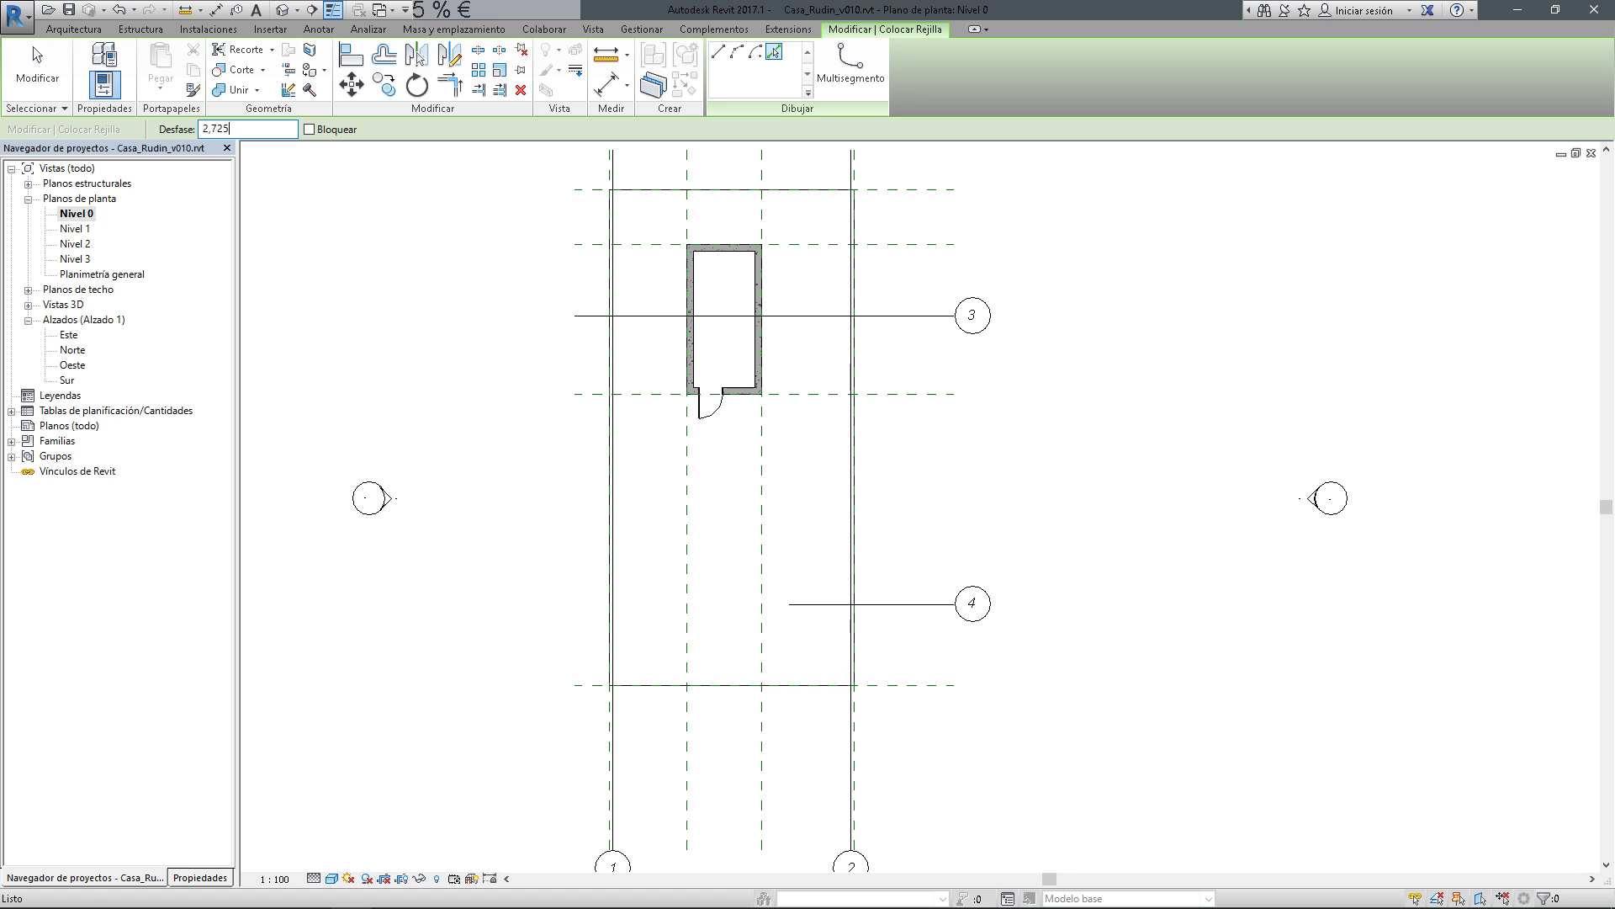
middle_click_drag(552, 409, 545, 436)
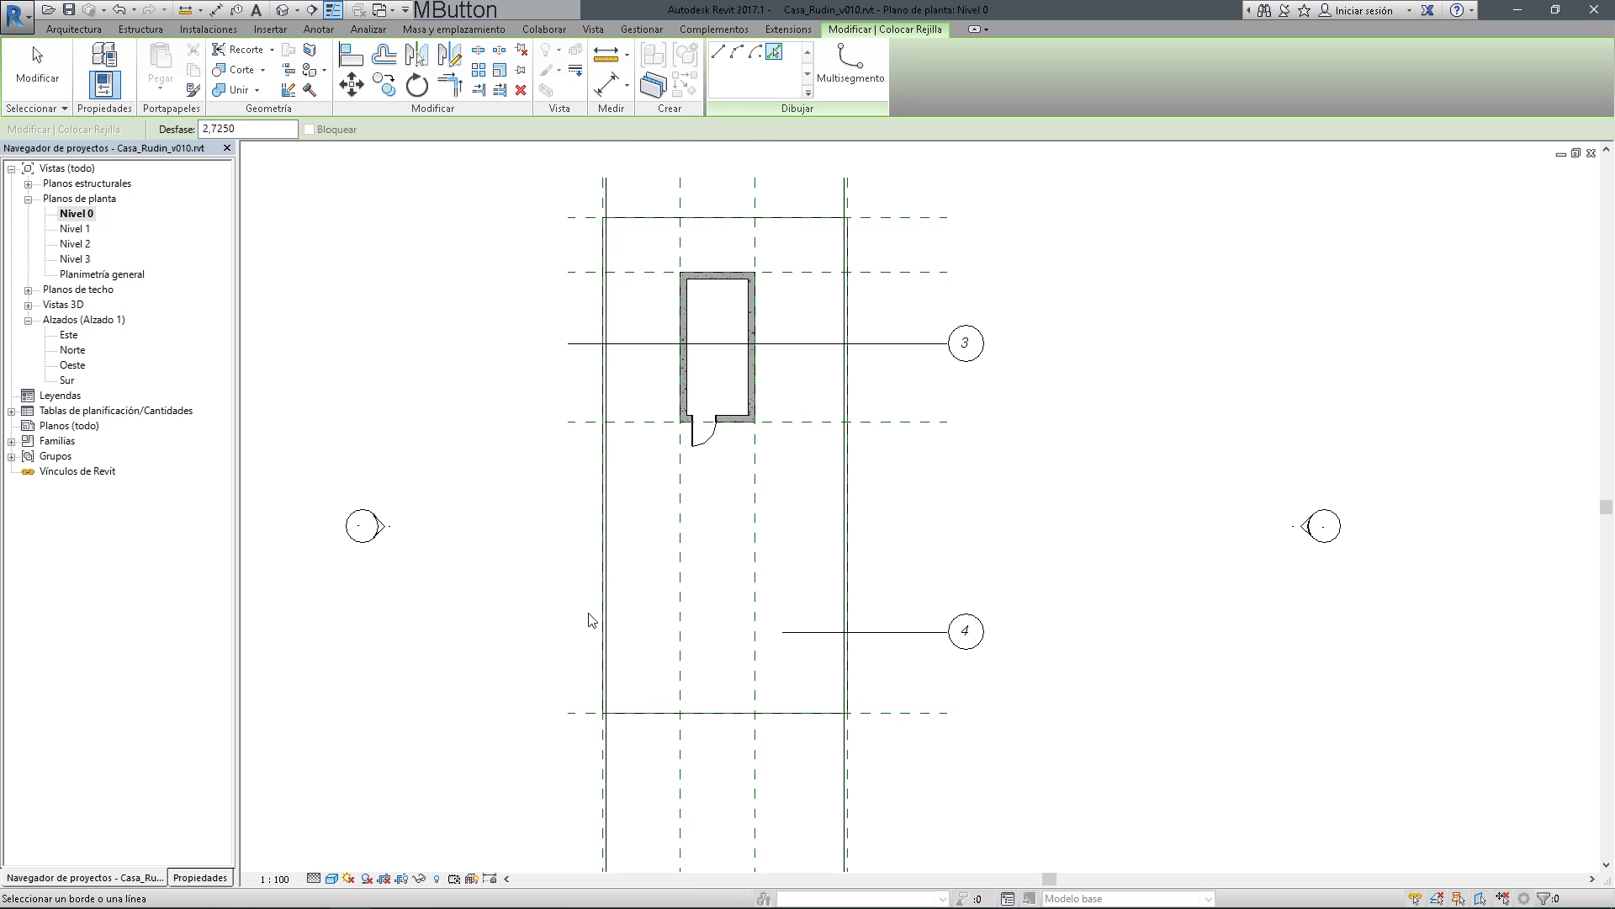
left_click(580, 712)
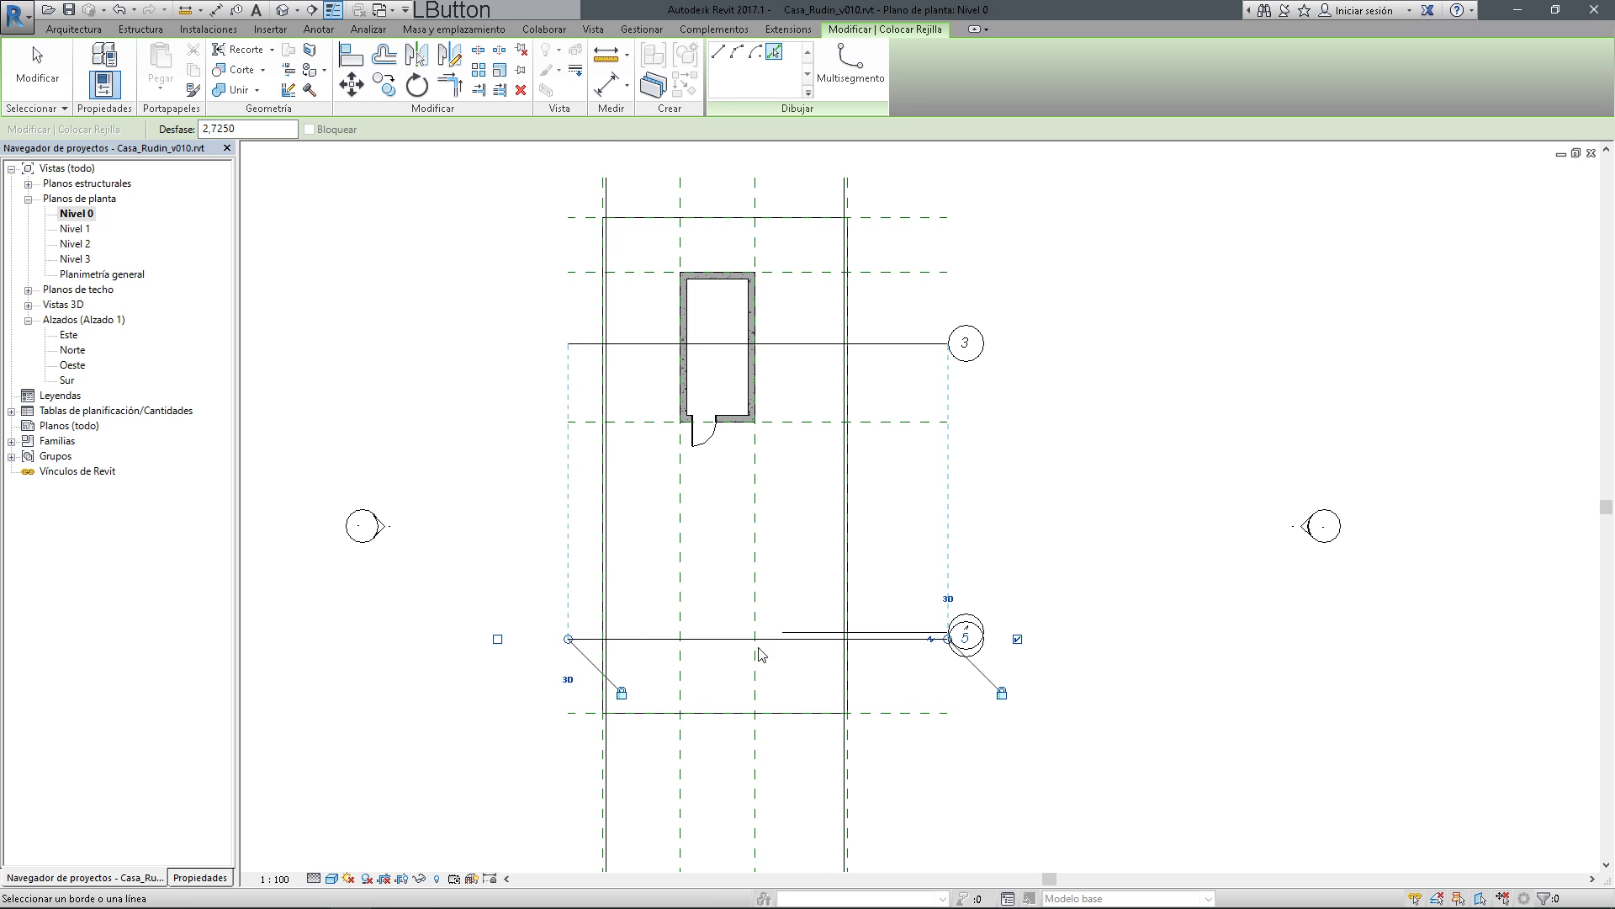
scroll(683, 685, "up", 2)
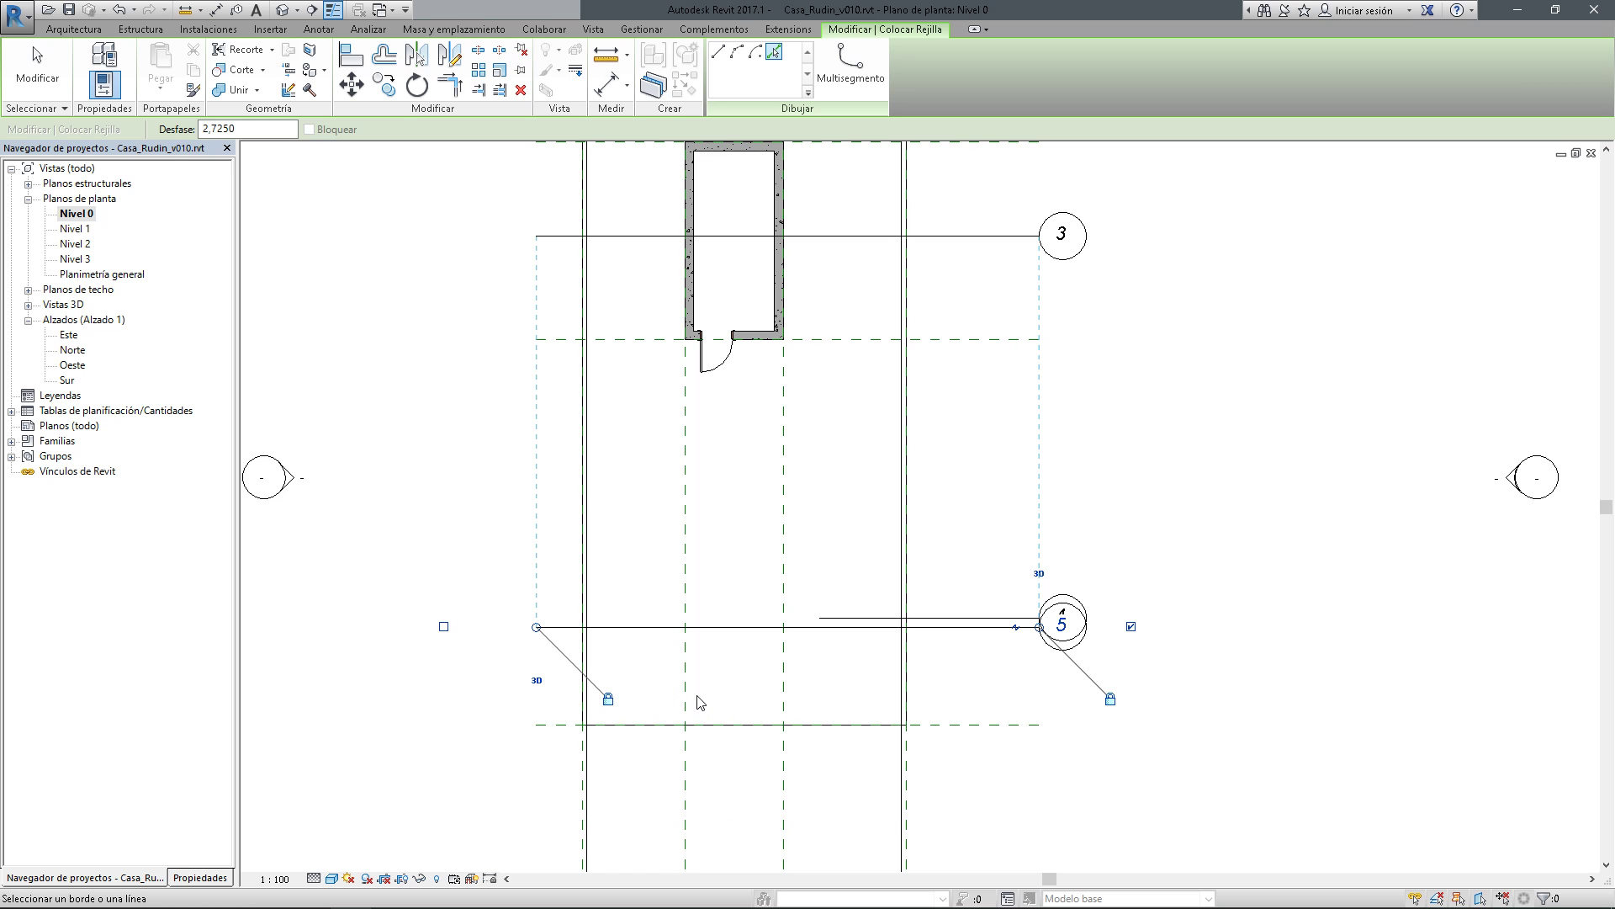
key("Escape")
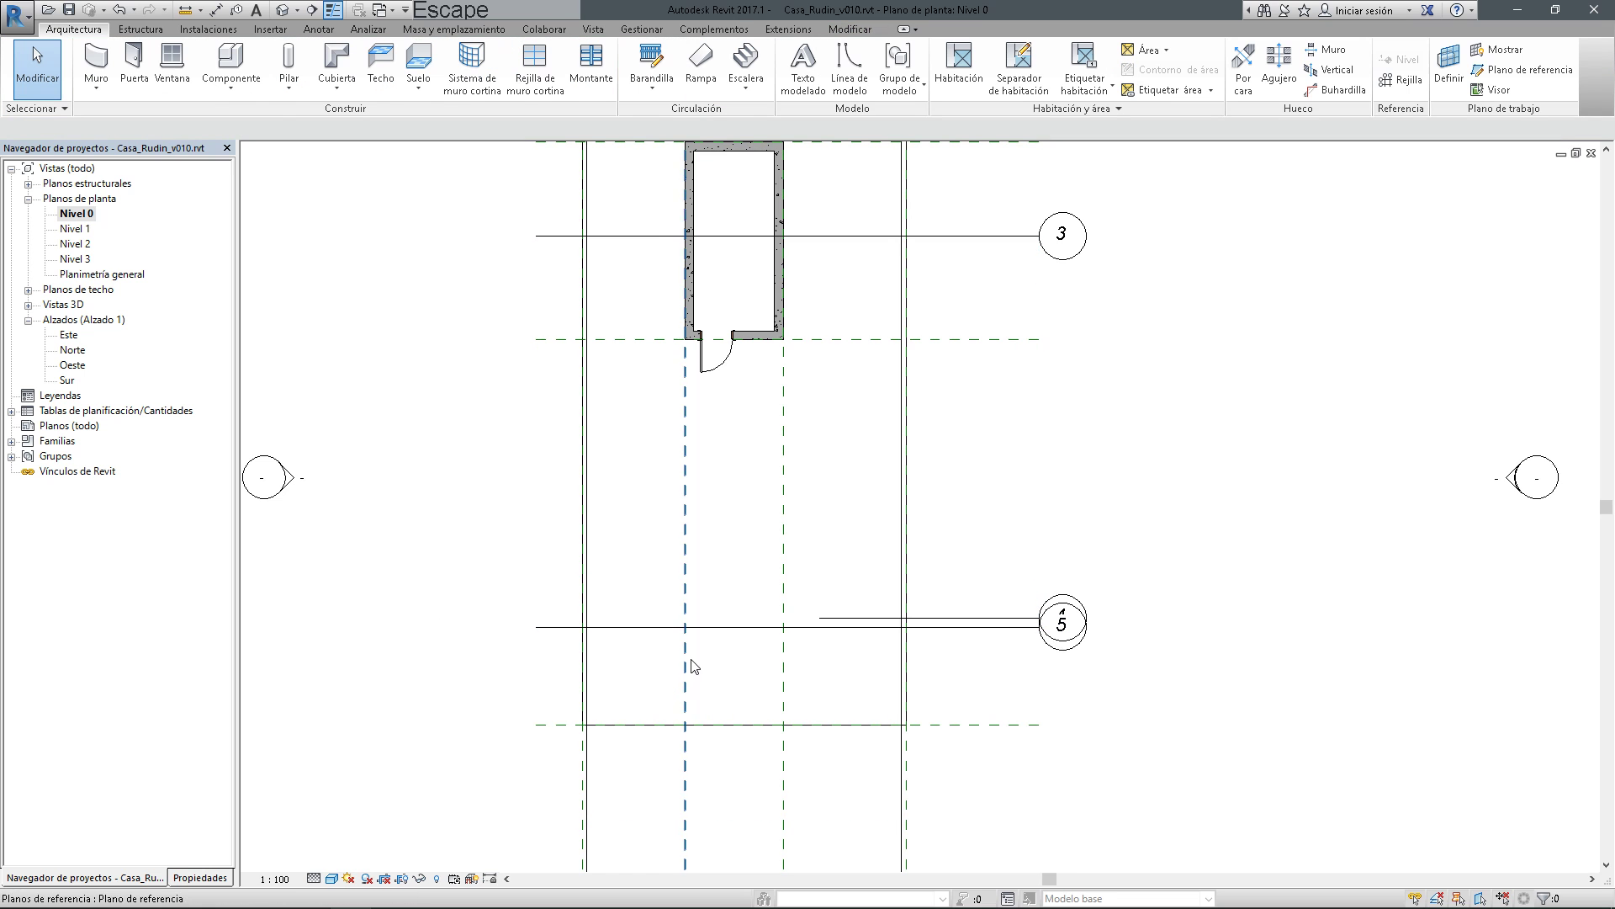
Hide the right-end bubble of grid line 5 and show its bubble at the left end instead
left_click(725, 629)
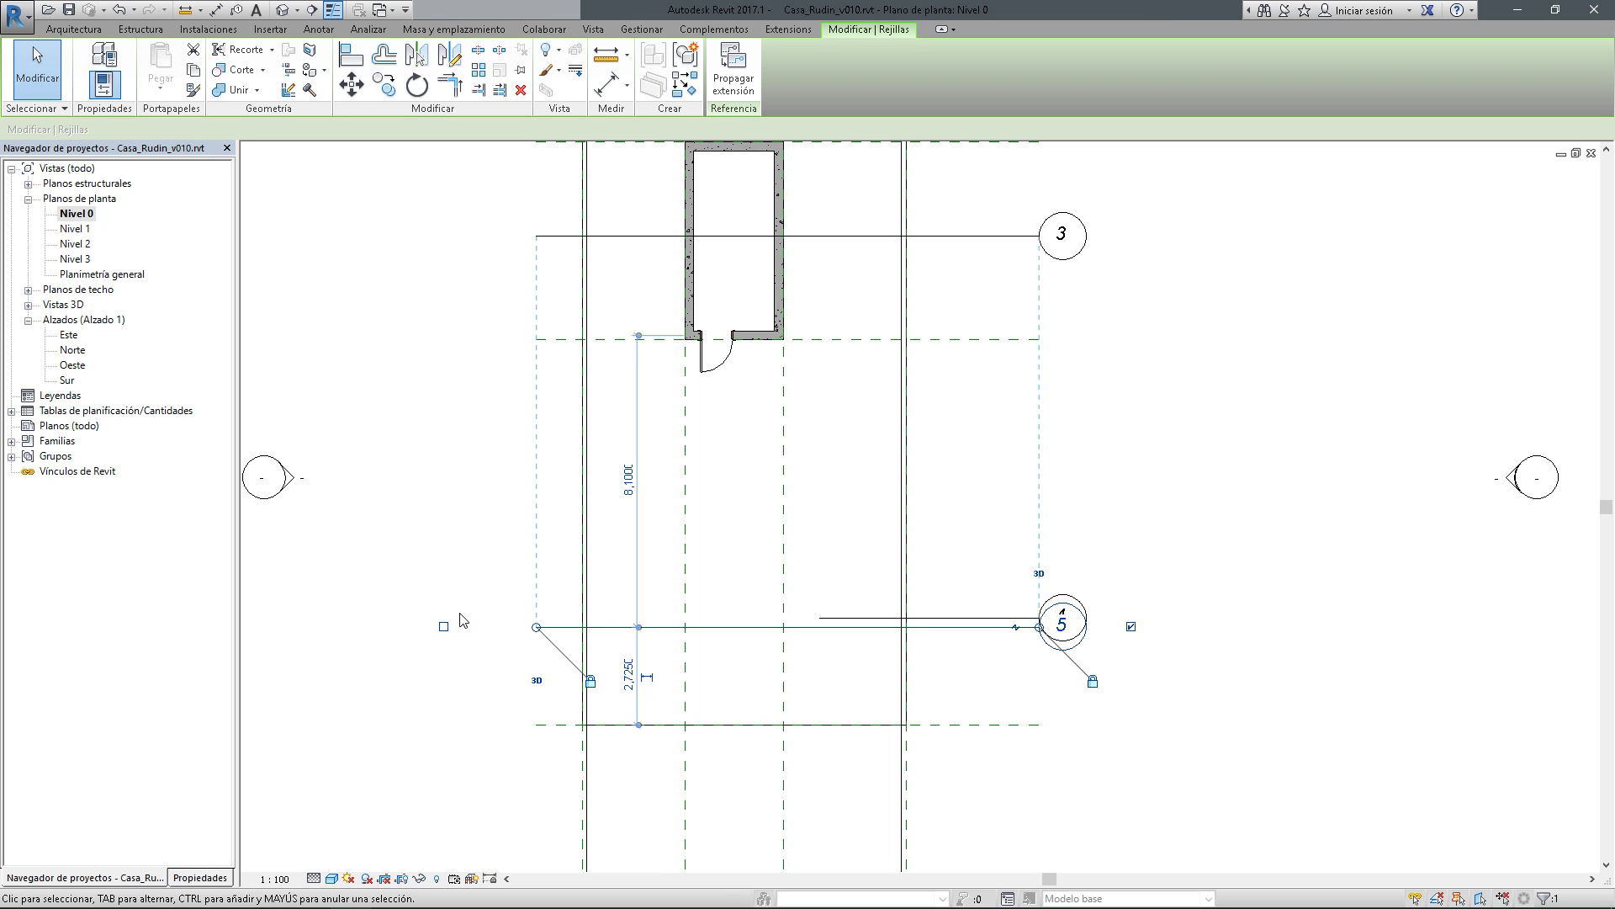
left_click(1153, 648)
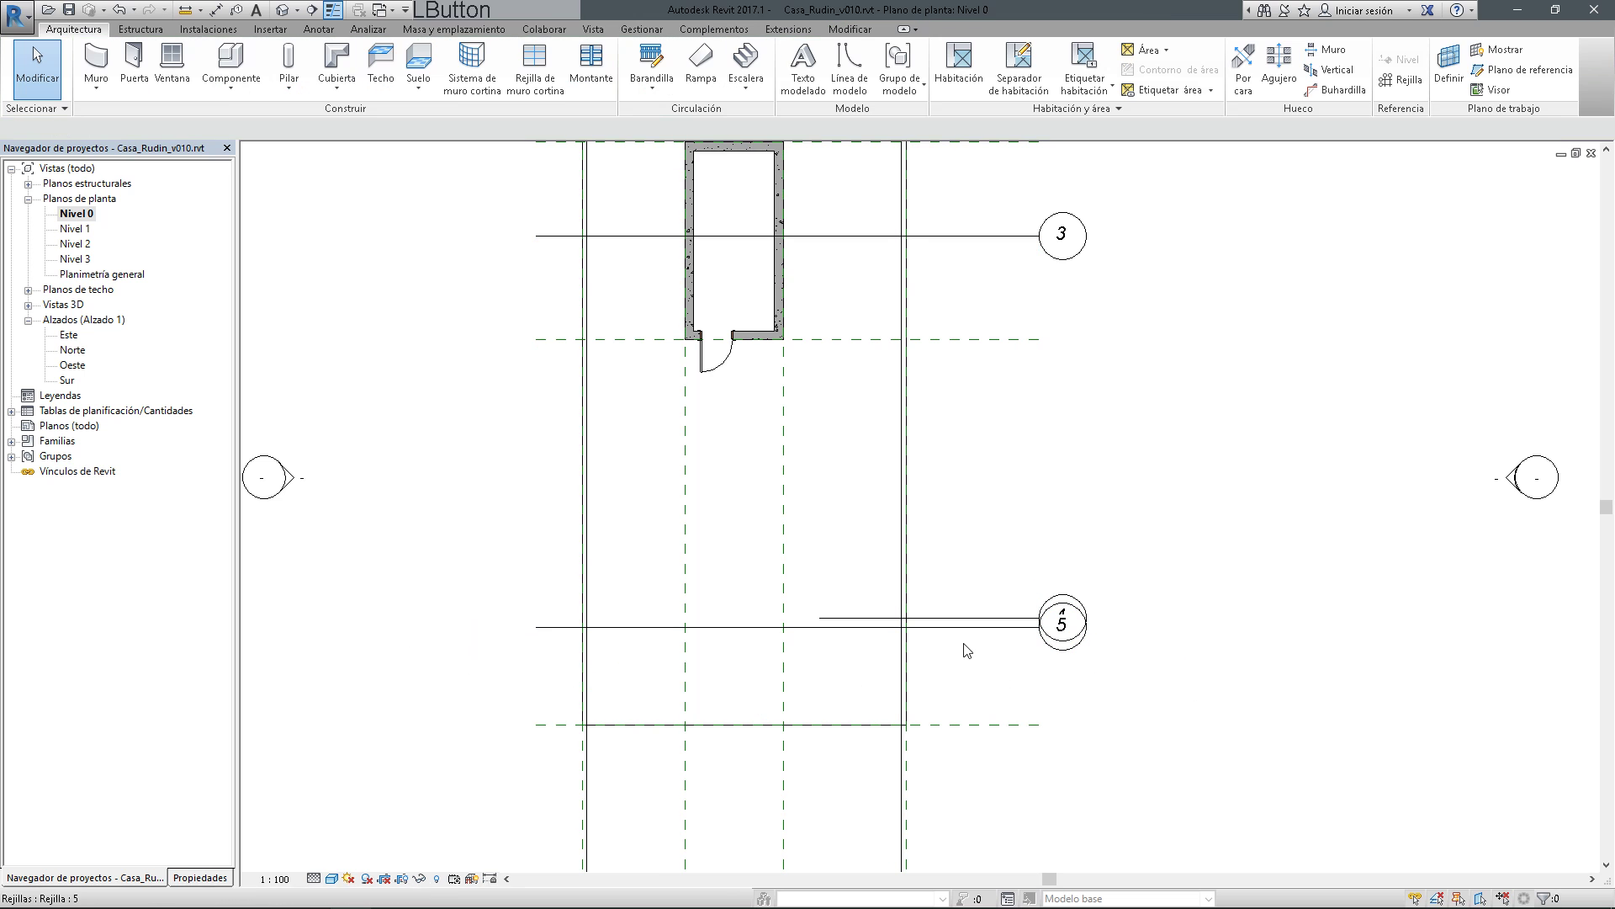
left_click(926, 621)
type("4")
left_click(1010, 757)
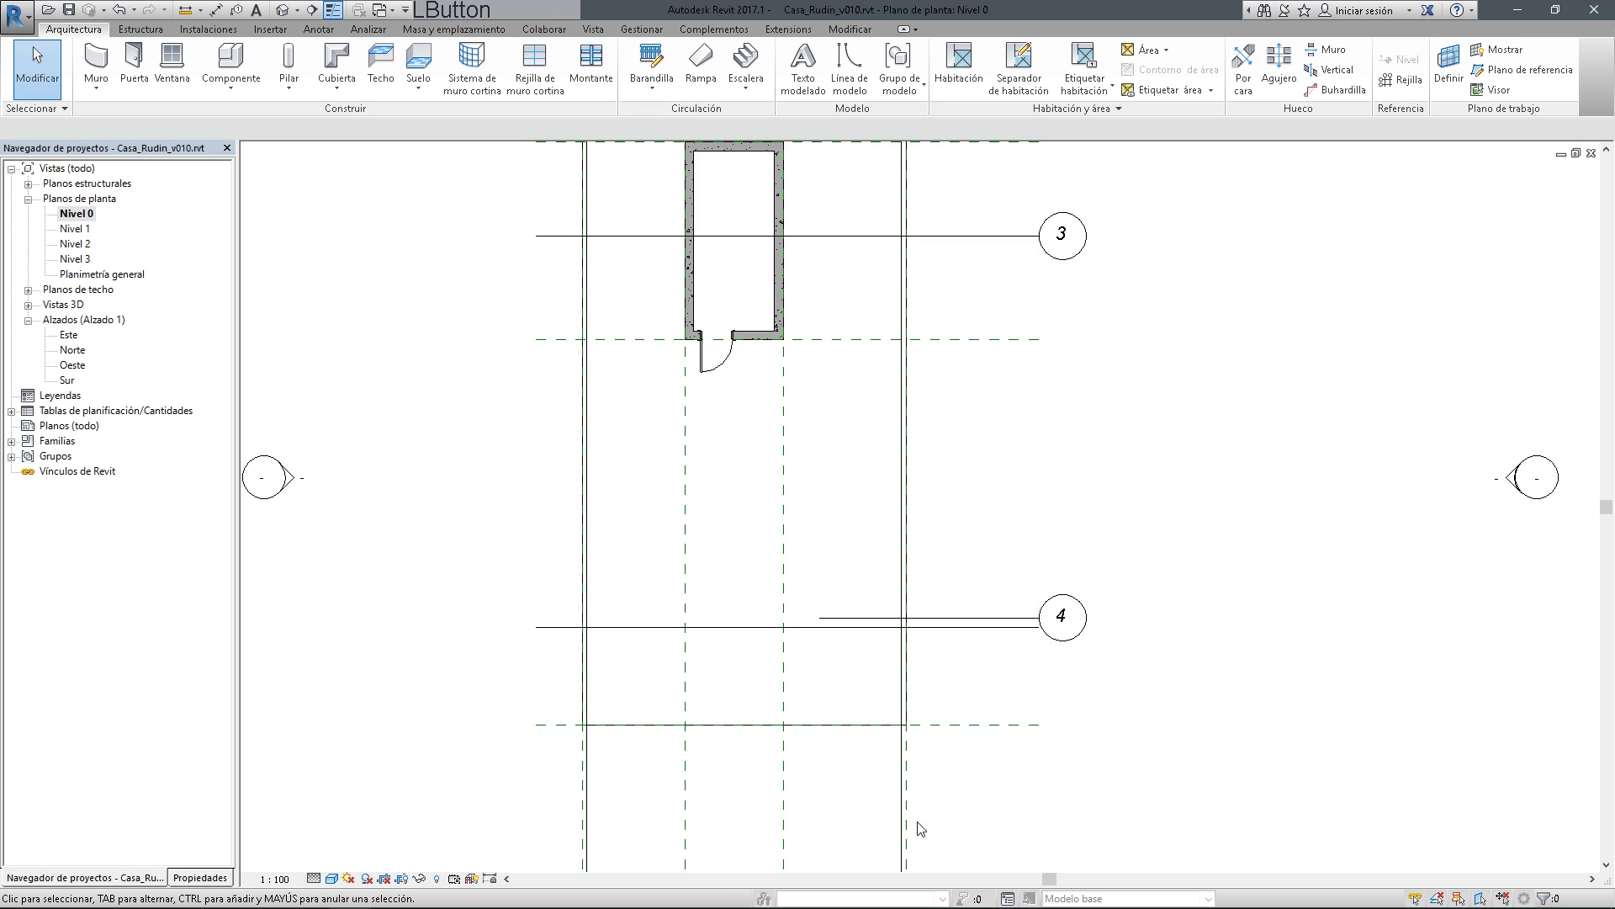
left_click(613, 632)
left_click(444, 626)
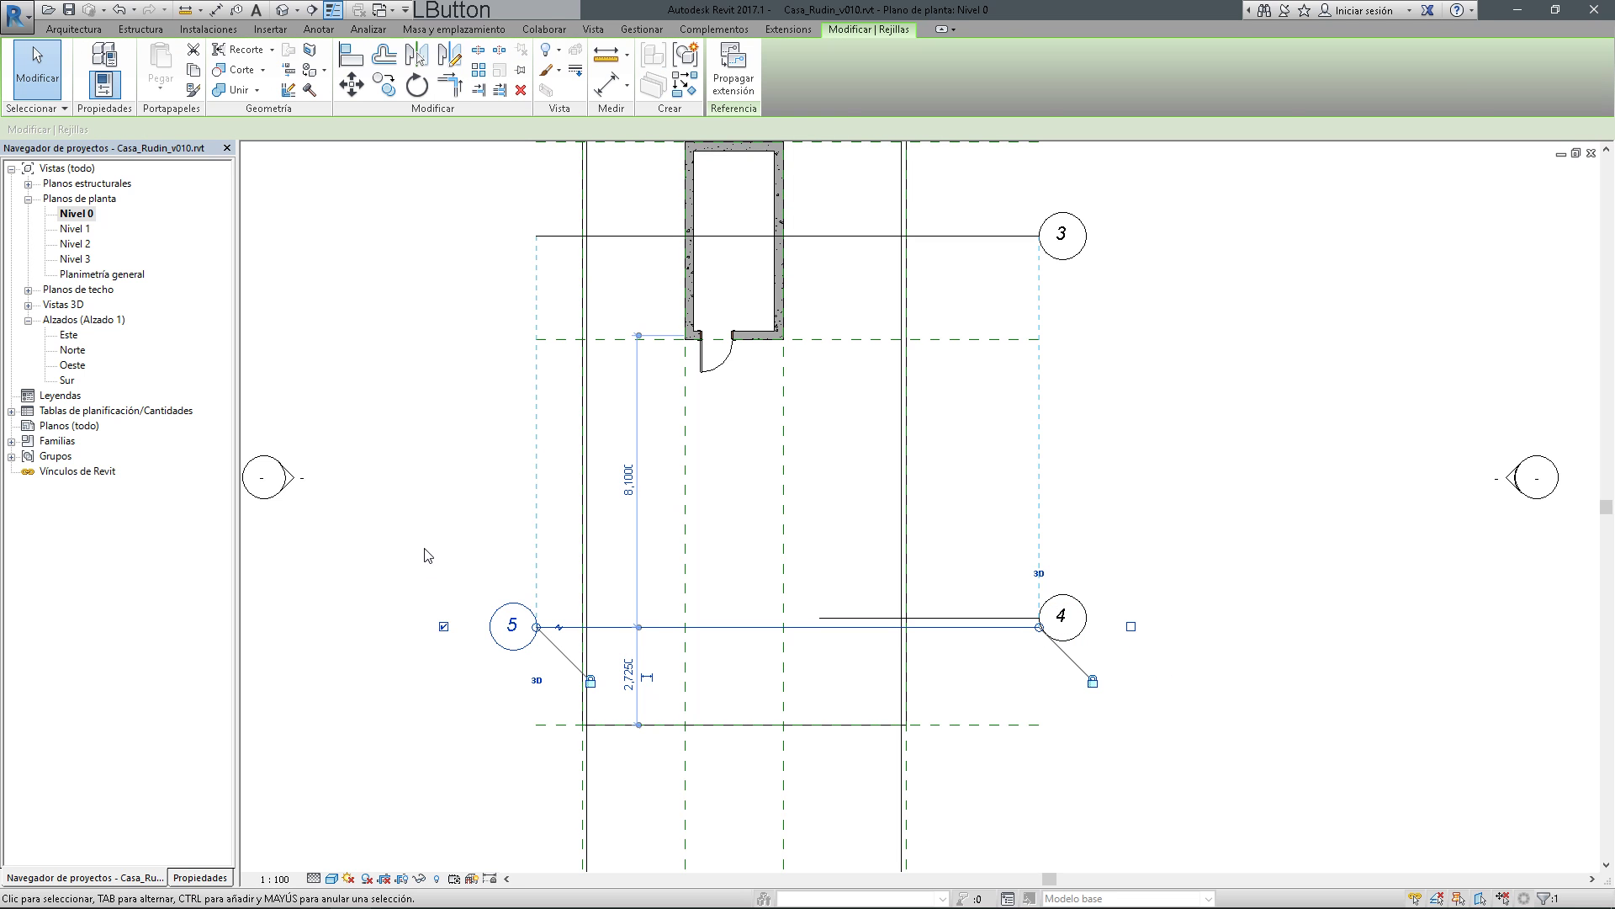
left_click(563, 686)
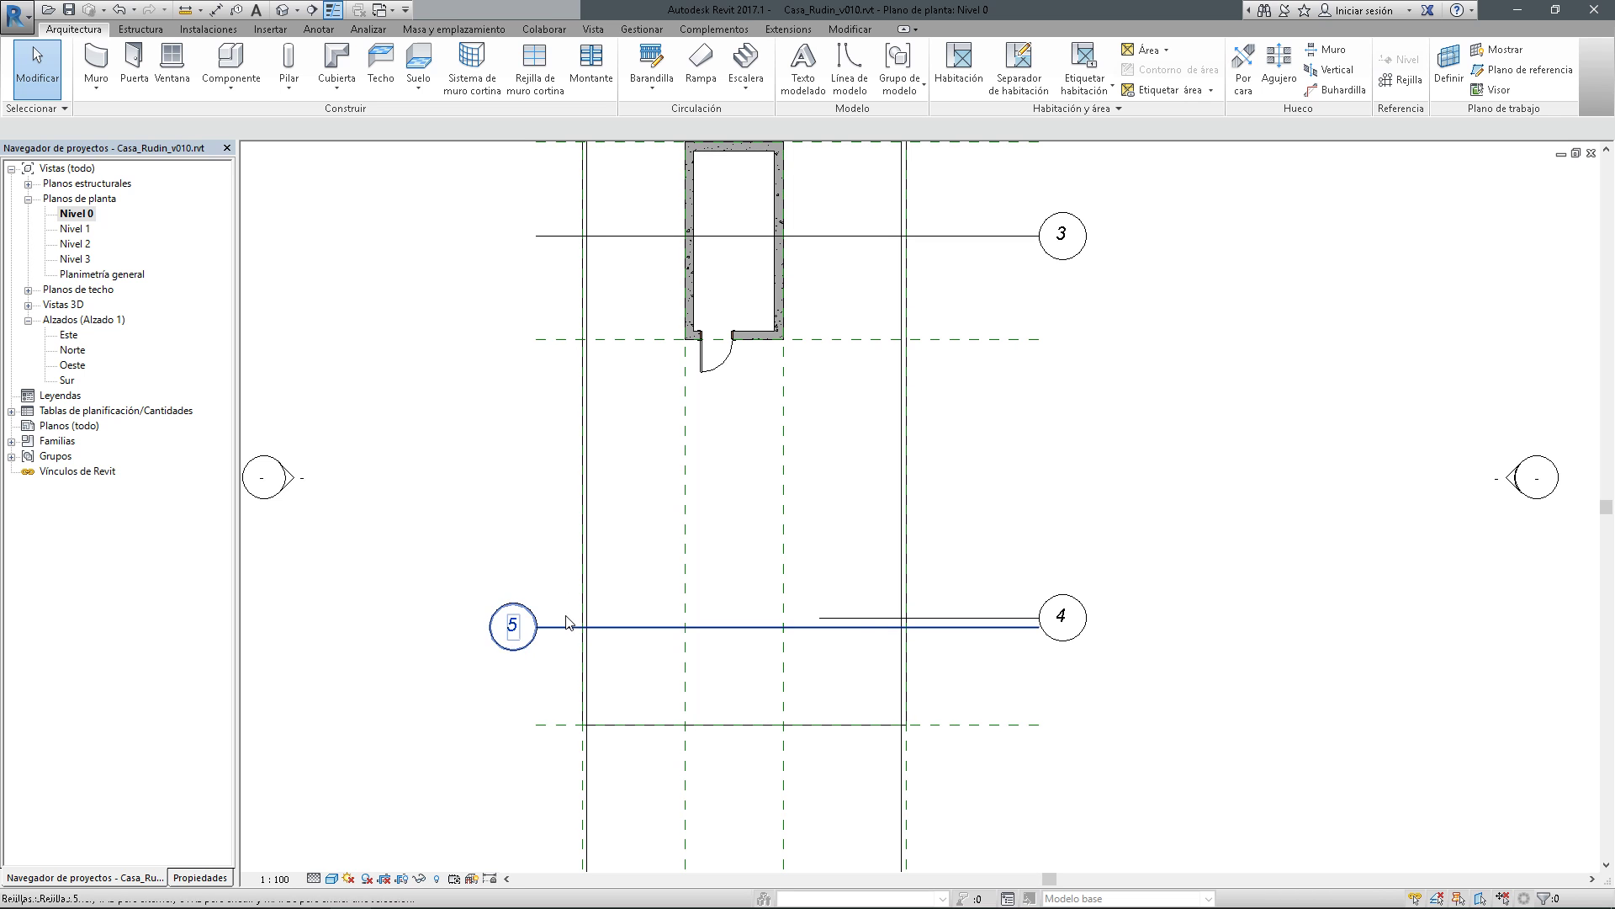
Unlock the right end of grid line 5 and shorten it to between the two interior vertical reference planes
left_click(717, 628)
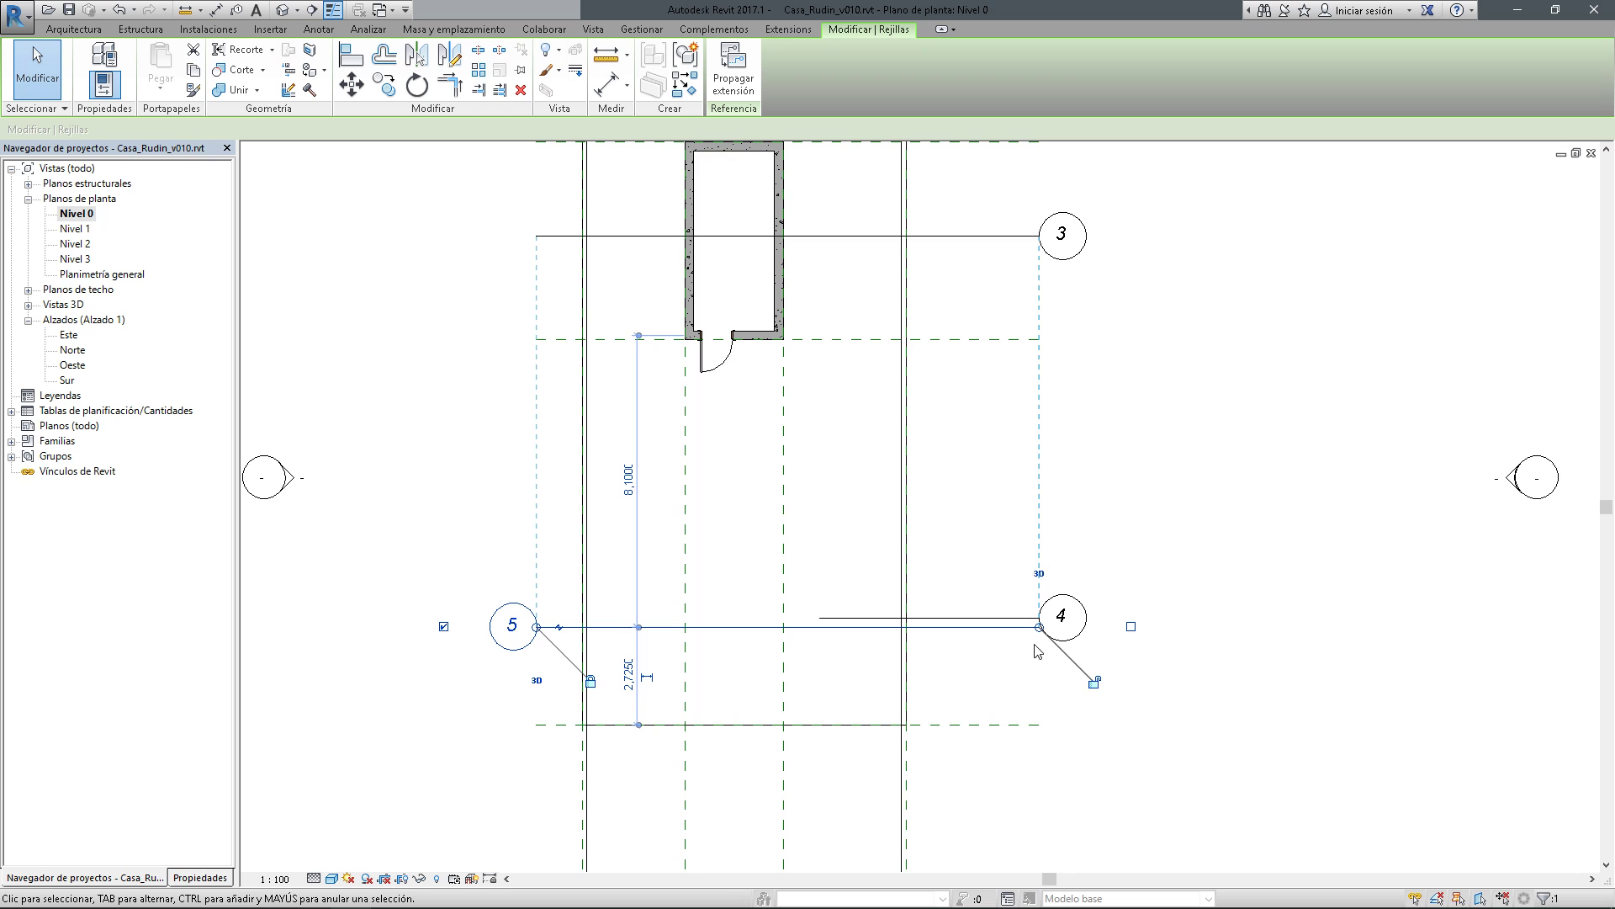
left_click_drag(1039, 627, 736, 652)
left_click(732, 768)
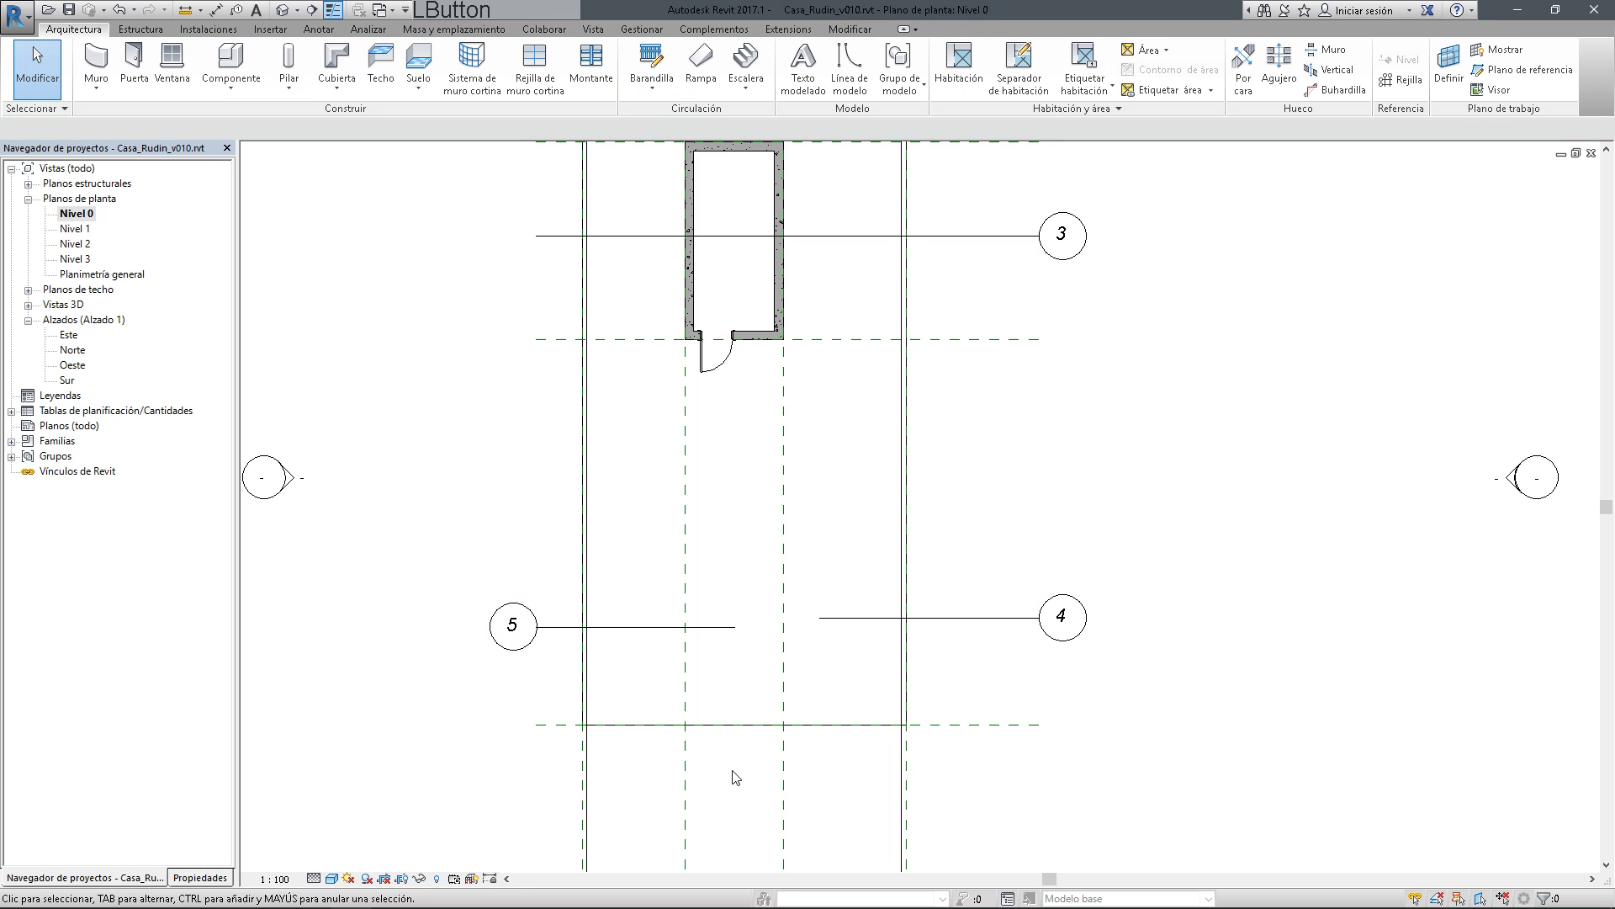
scroll(732, 768, "down", 2)
middle_click_drag(751, 760, 757, 729)
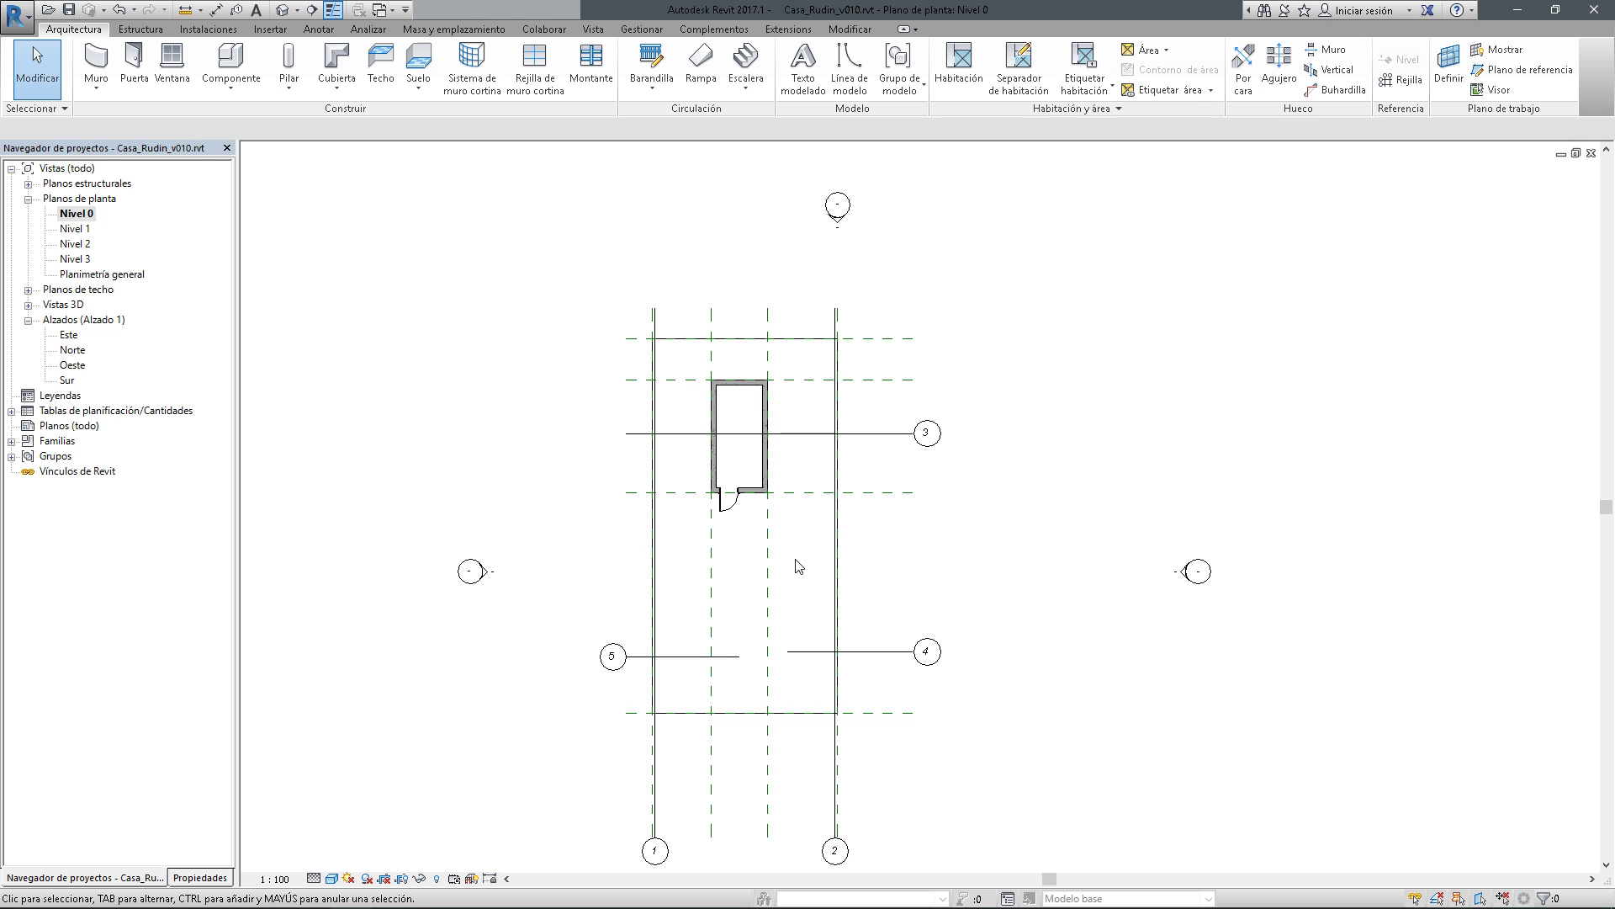
scroll(811, 569, "up", 3)
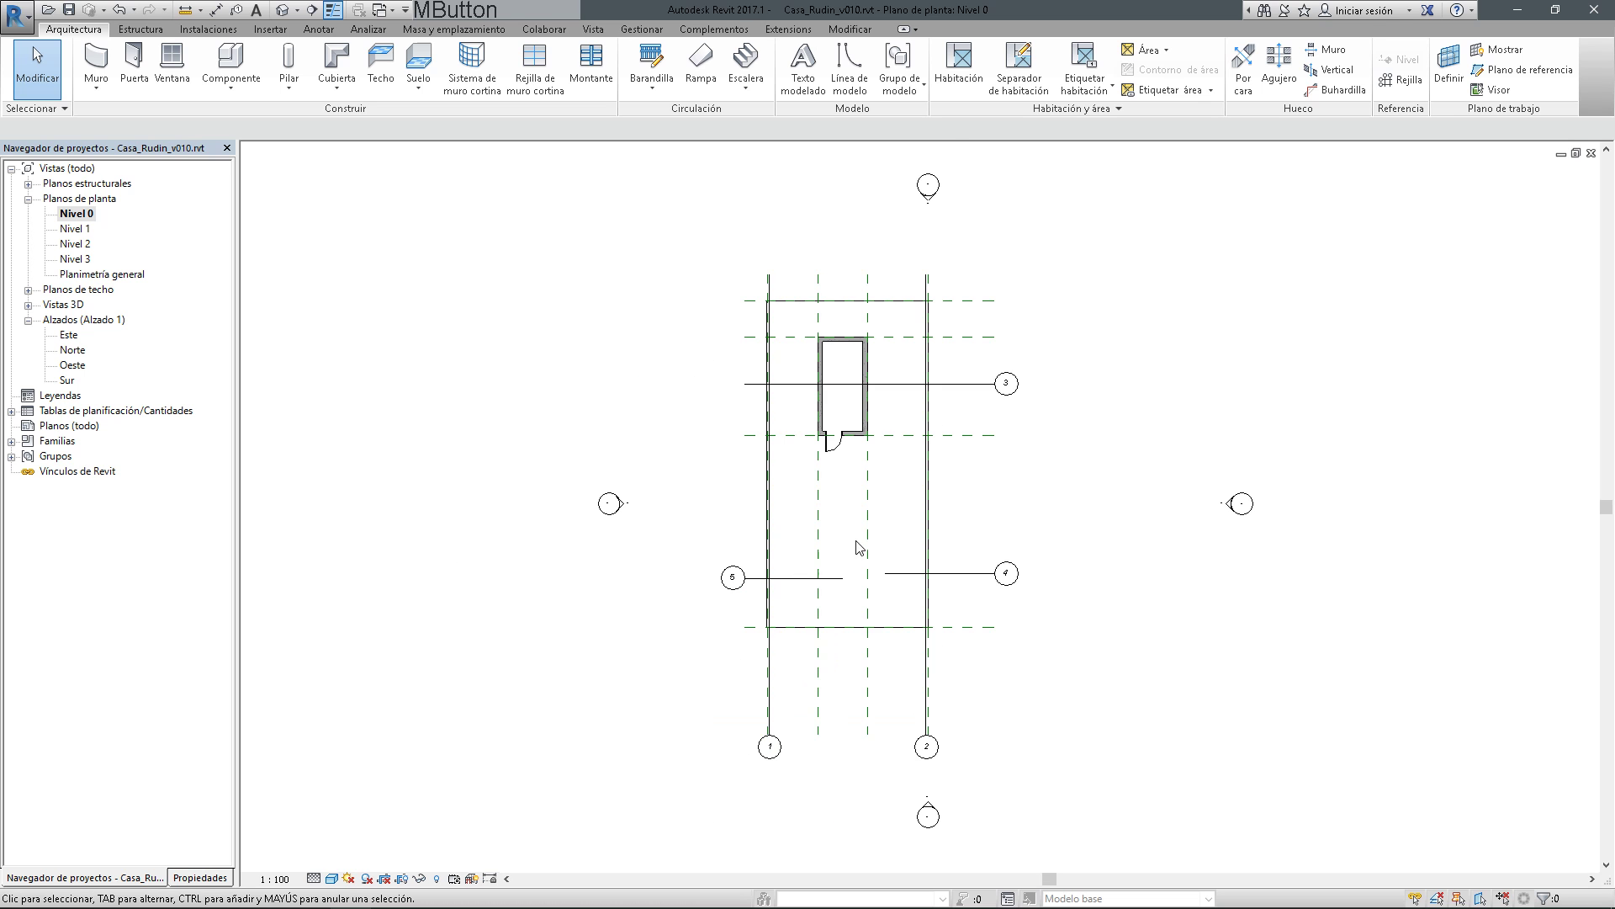
scroll(875, 499, "up", 2)
middle_click_drag(876, 501, 878, 531)
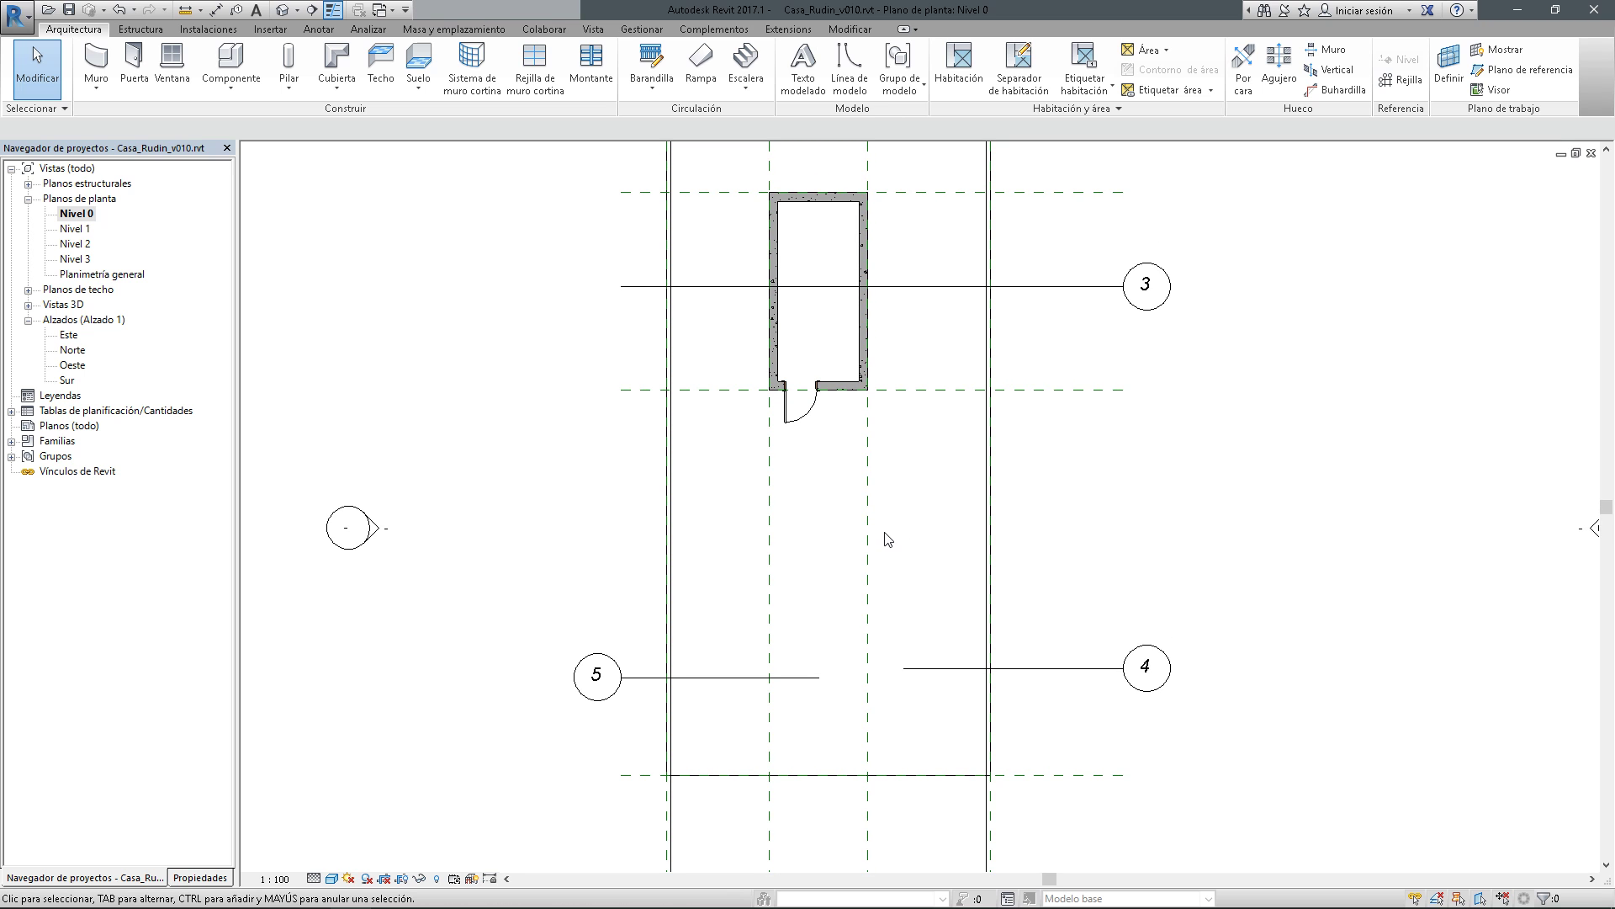
Start placing a vertical structural column with its extent set to height (Altura) and its top level to Nivel 1
left_click(289, 91)
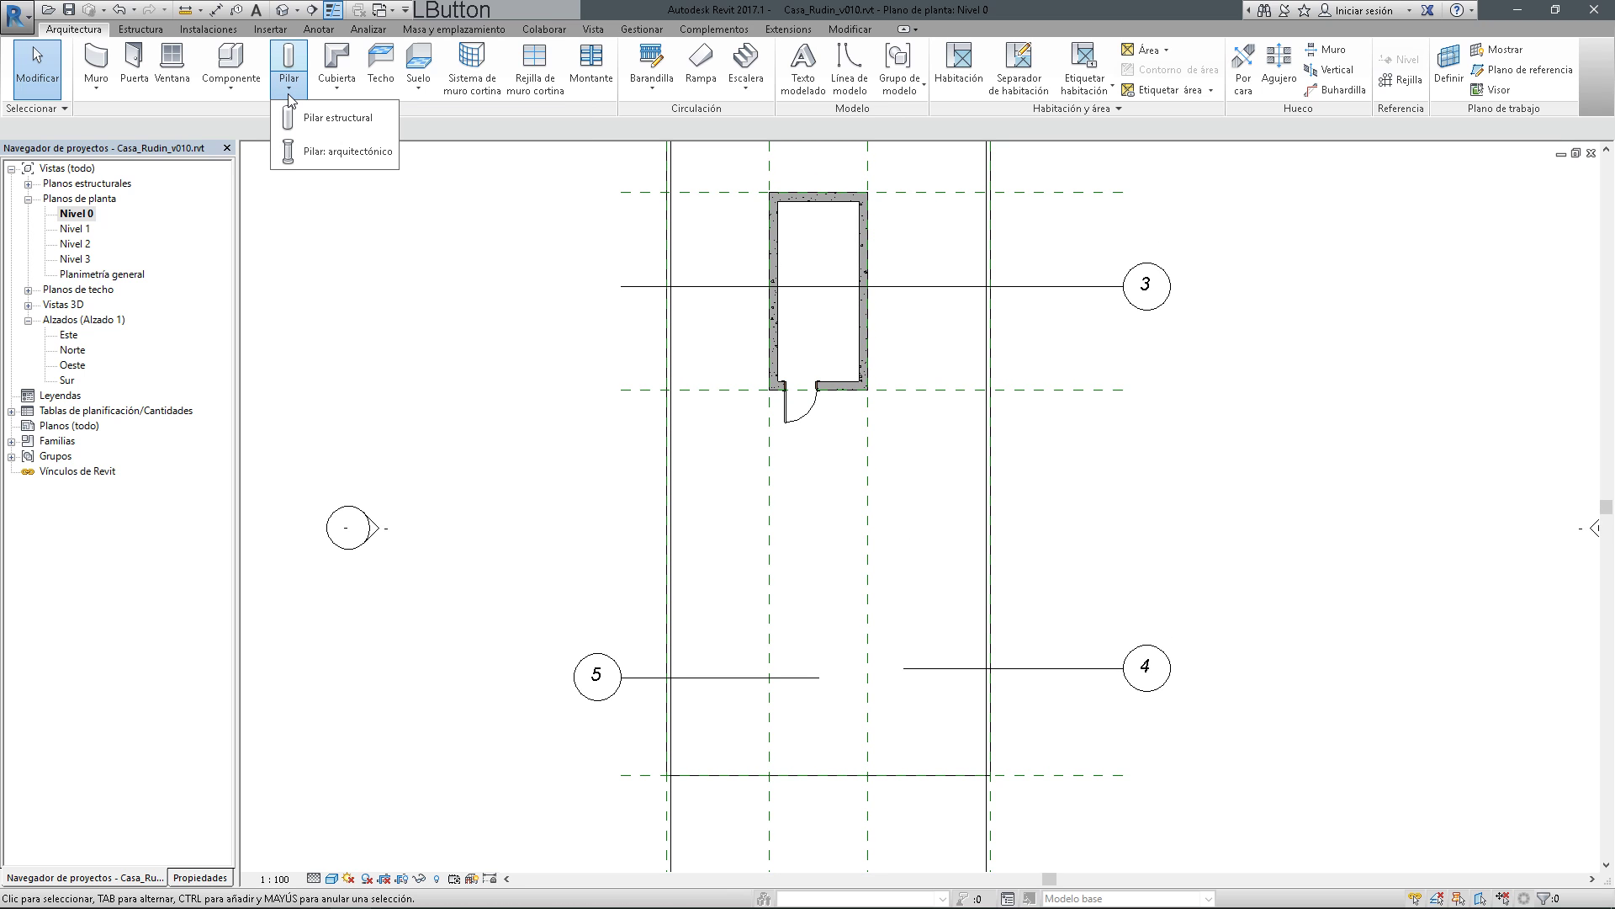
left_click(334, 124)
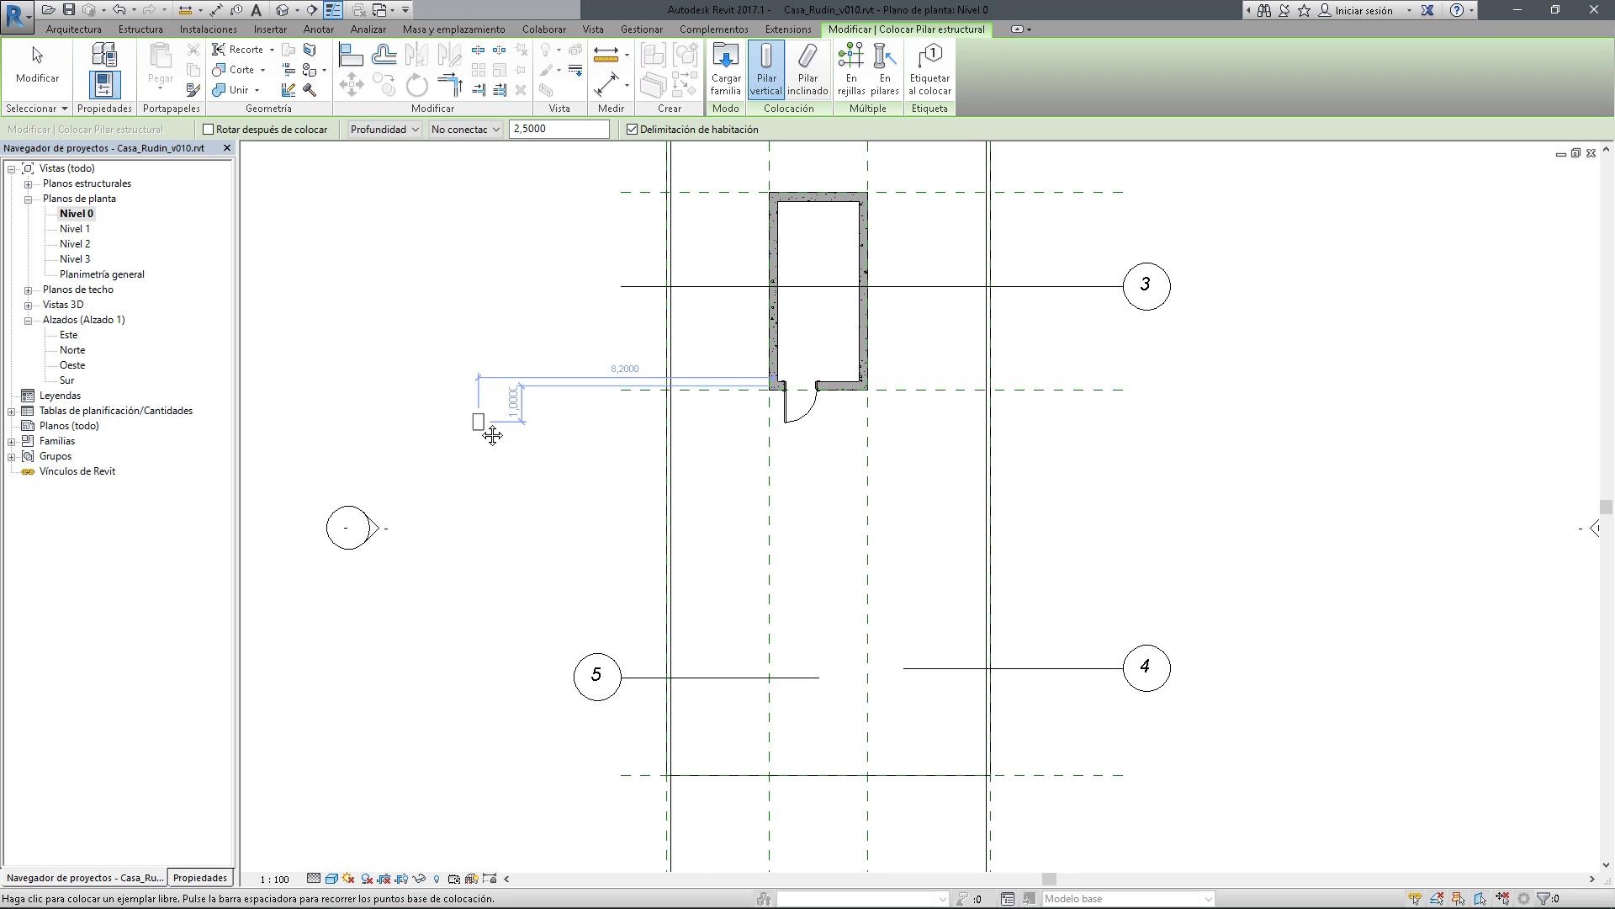
middle_click_drag(480, 425, 494, 429)
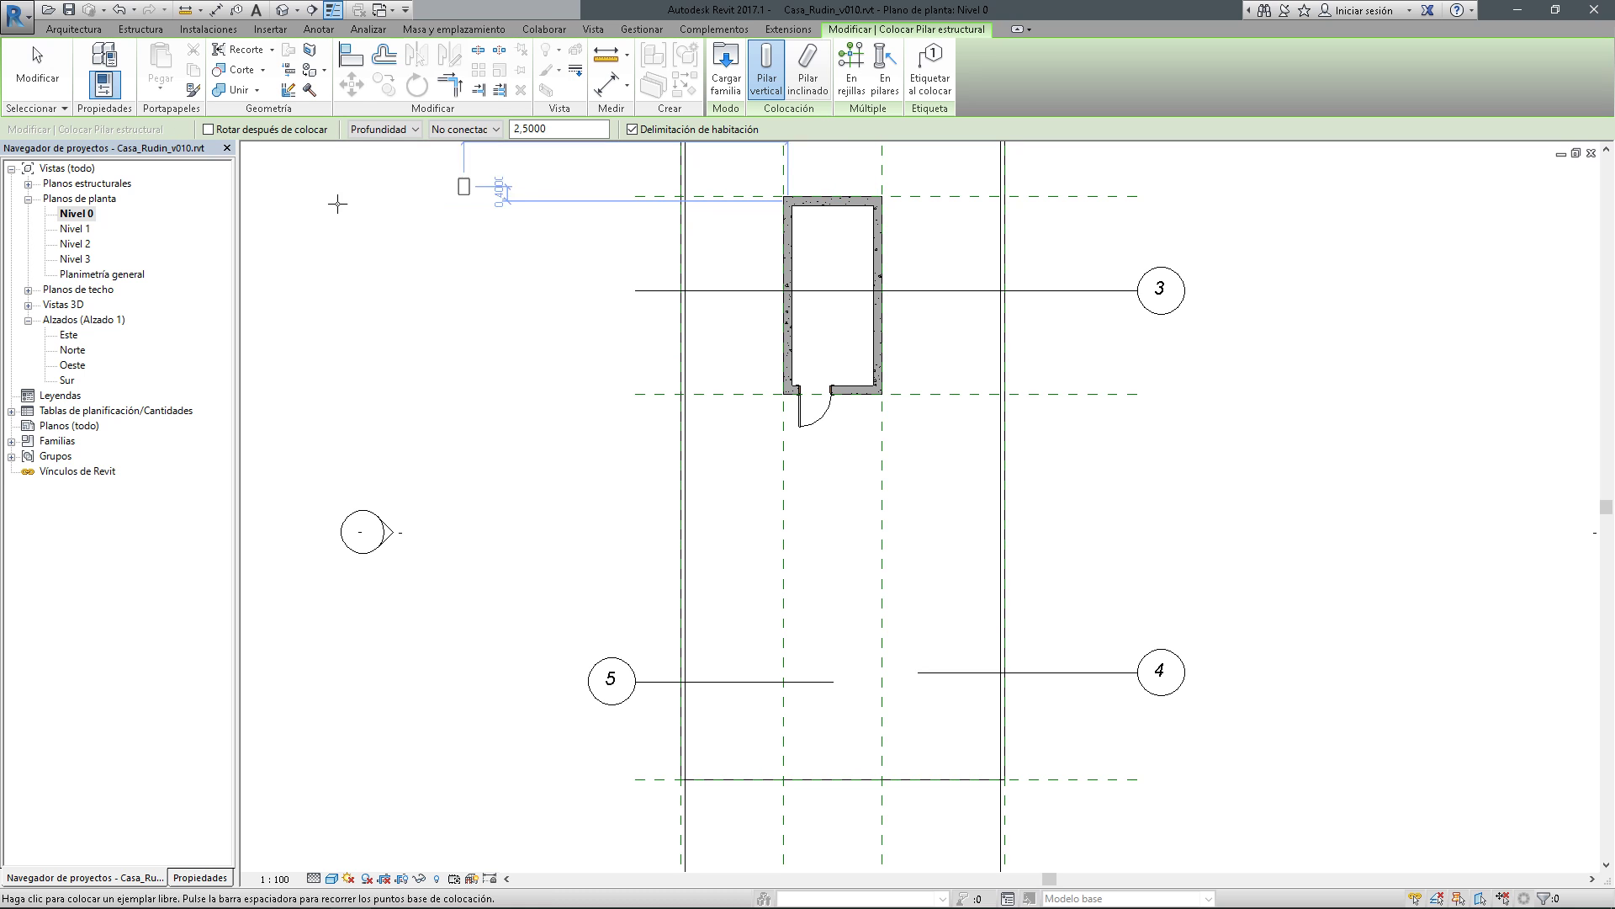
middle_click_drag(485, 362, 498, 359)
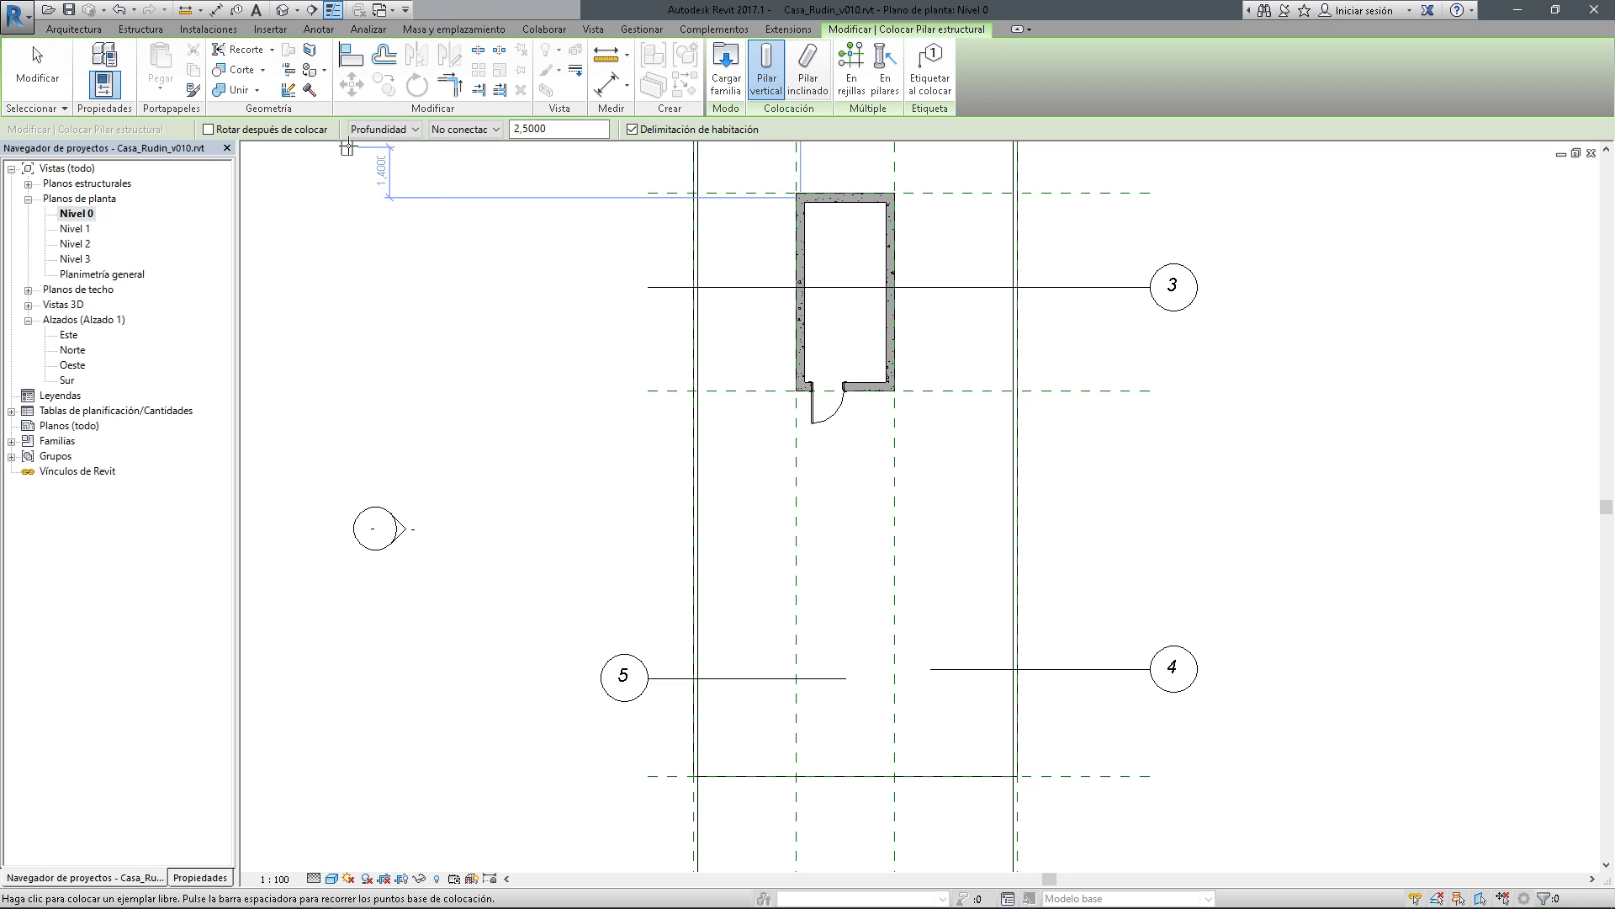
middle_click_drag(603, 447, 597, 447)
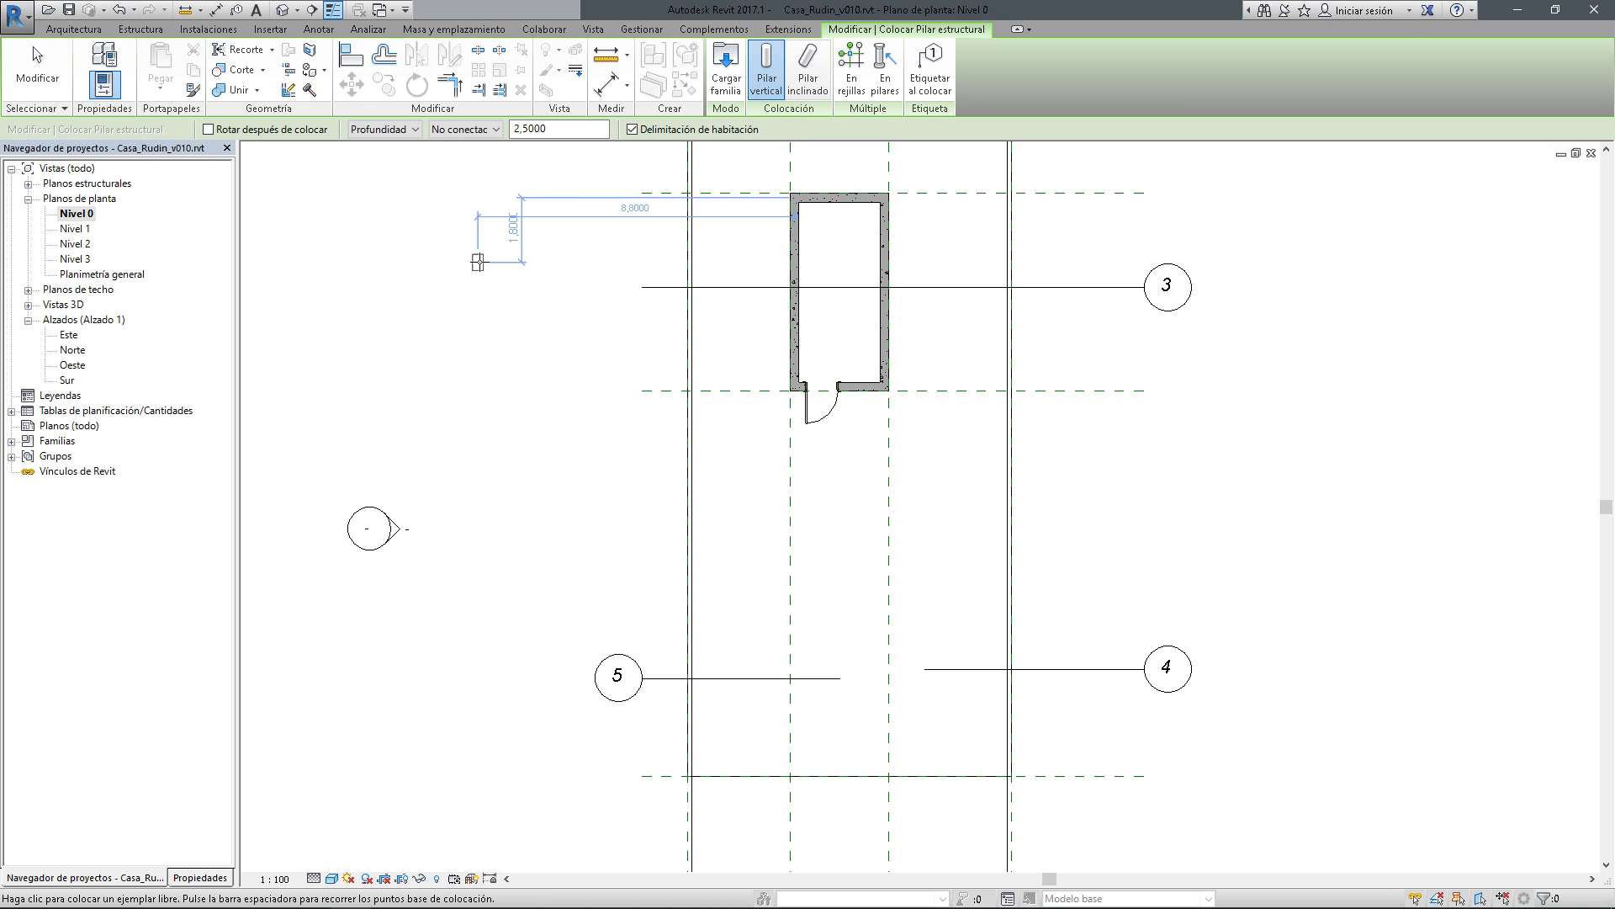
left_click(396, 128)
left_click(391, 159)
left_click(469, 129)
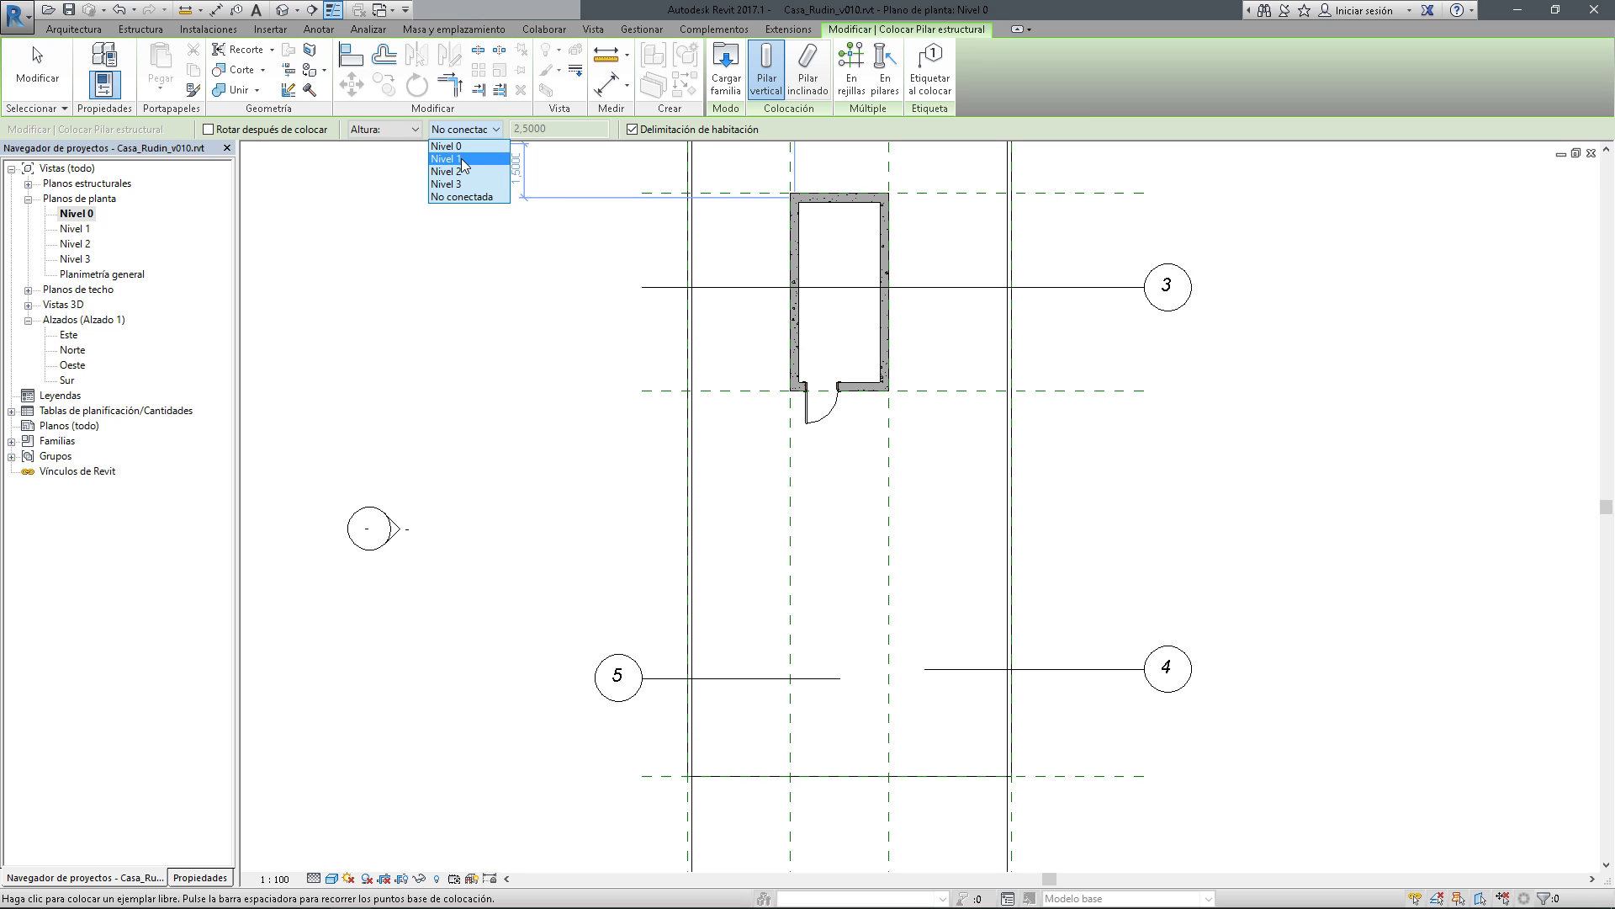
left_click(463, 159)
middle_click_drag(577, 426, 548, 434)
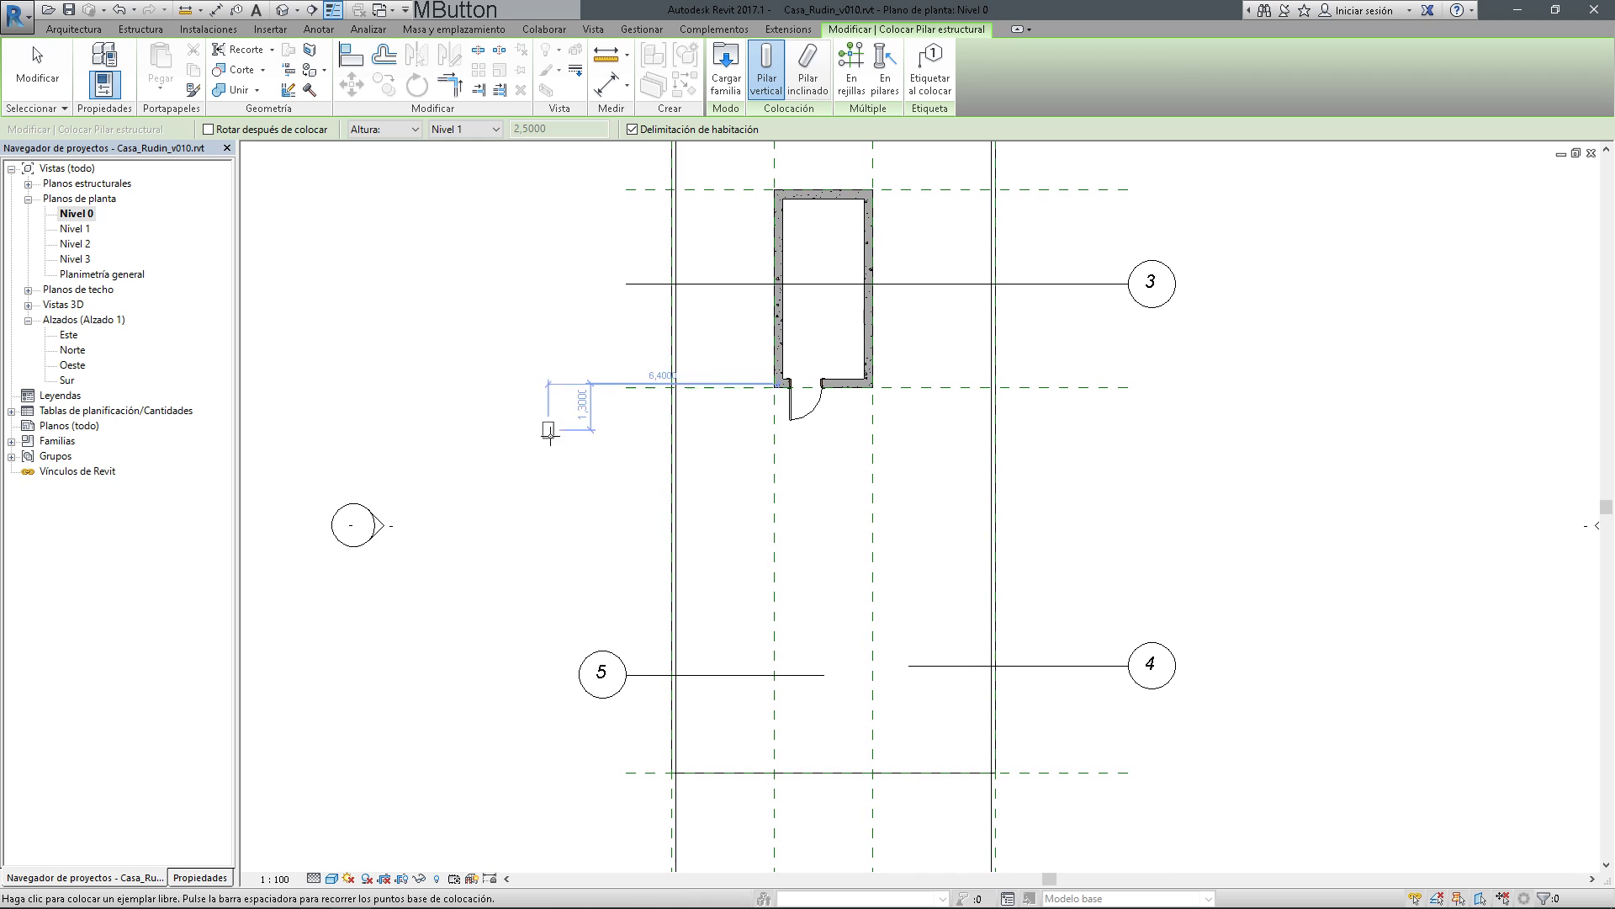
Show the column's properties and choose the Pilar rectangular hormigón 300 x 300 mm type
left_click(199, 878)
middle_click_drag(548, 480, 588, 476)
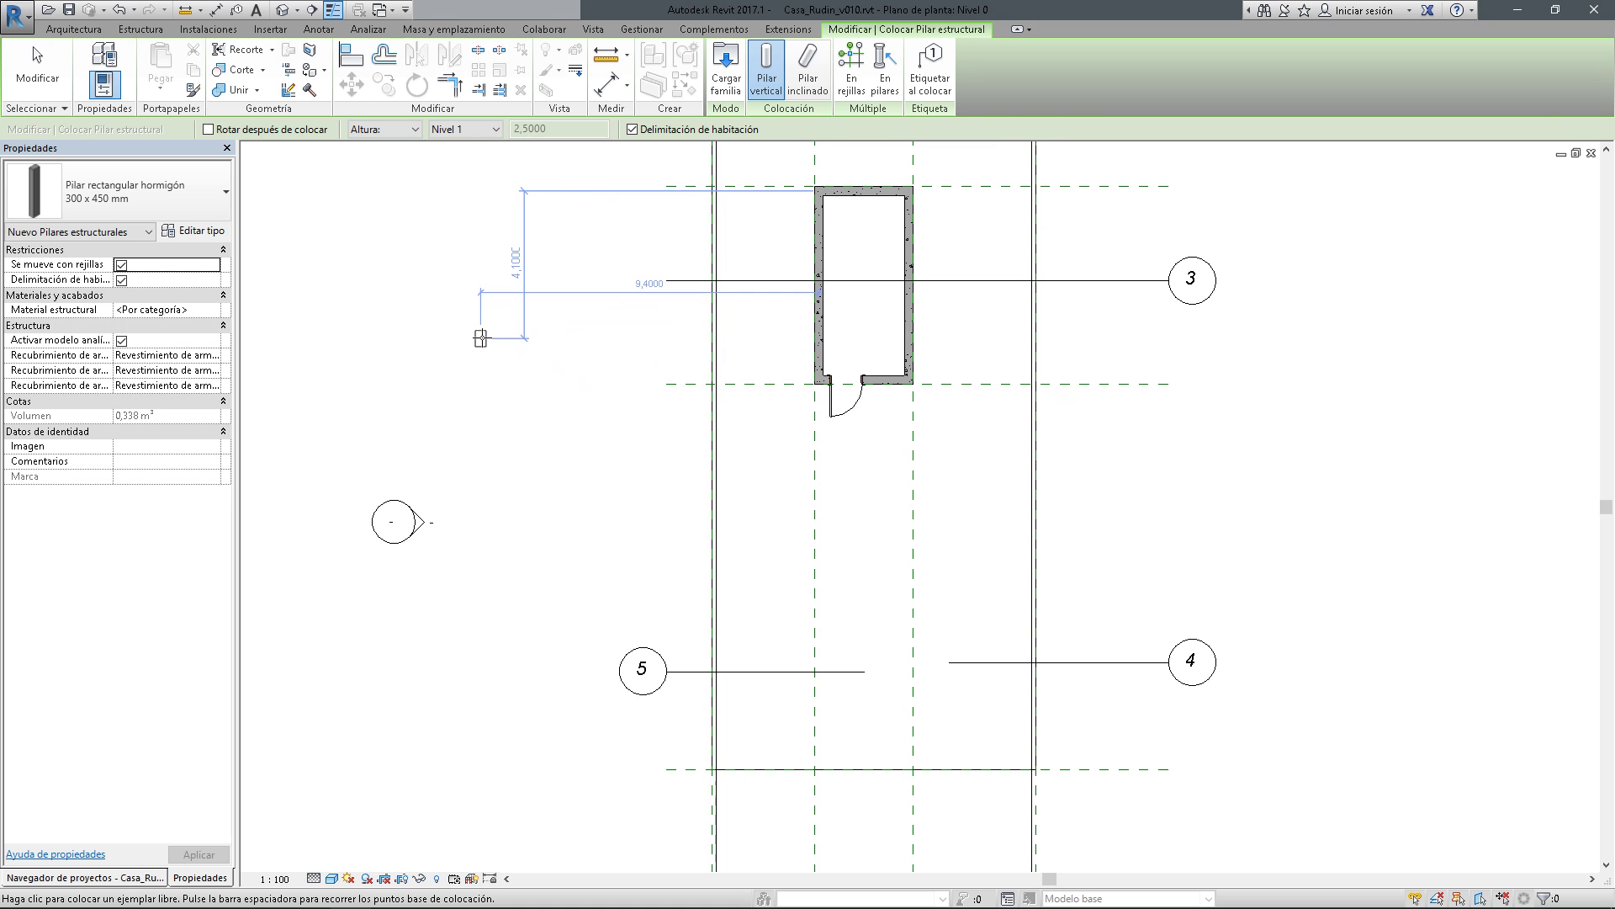
left_click(186, 205)
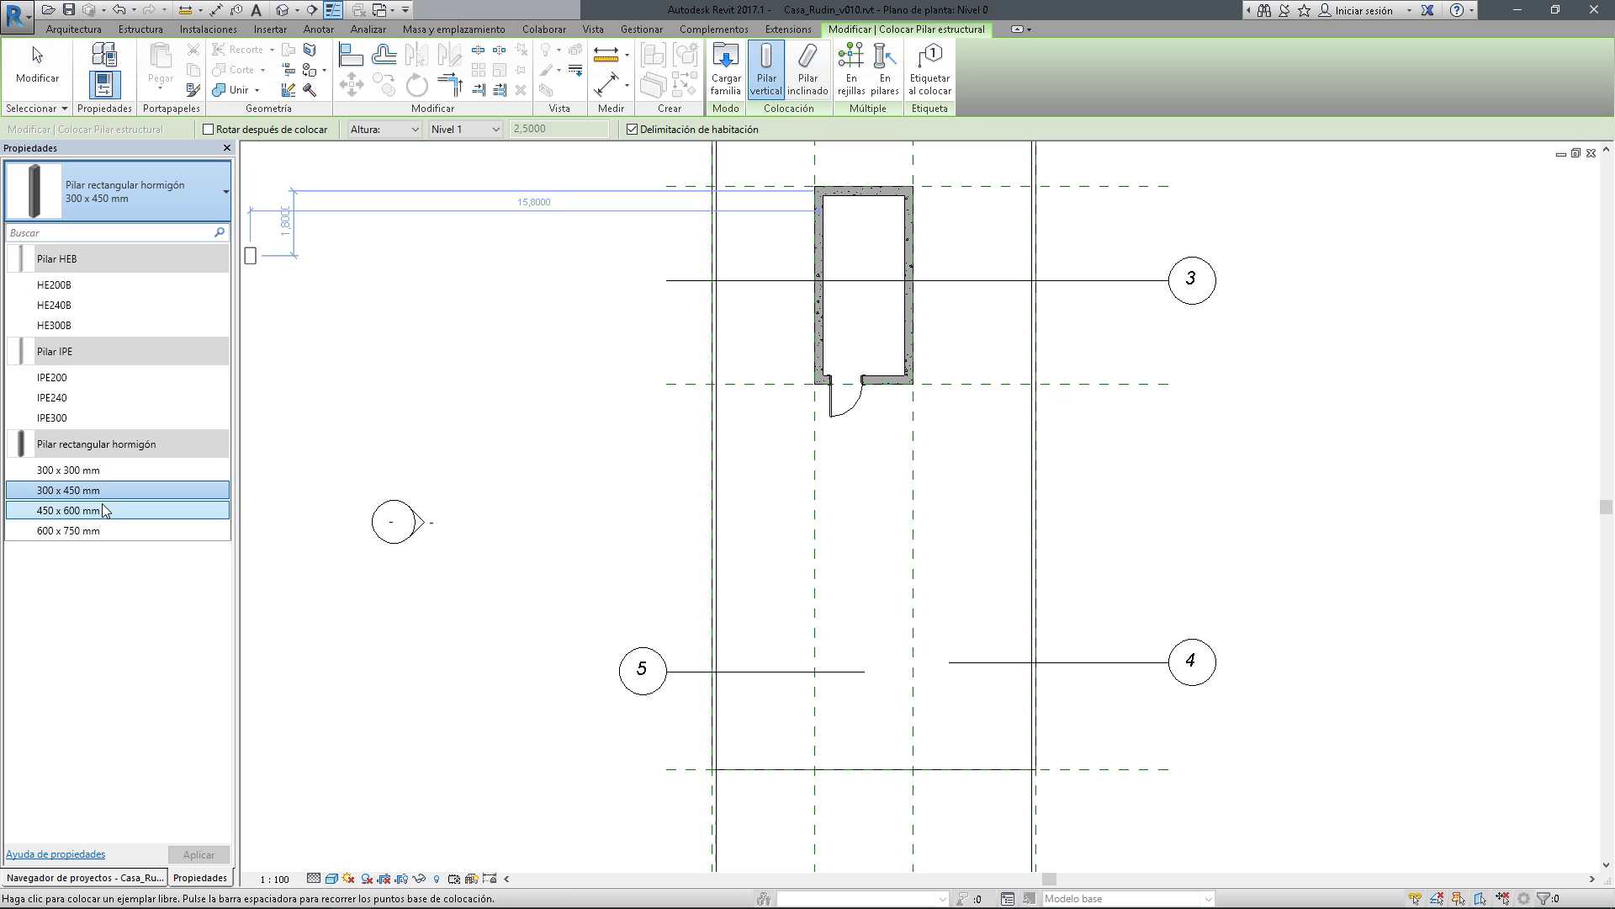
middle_click_drag(507, 395, 533, 419)
left_click(118, 190)
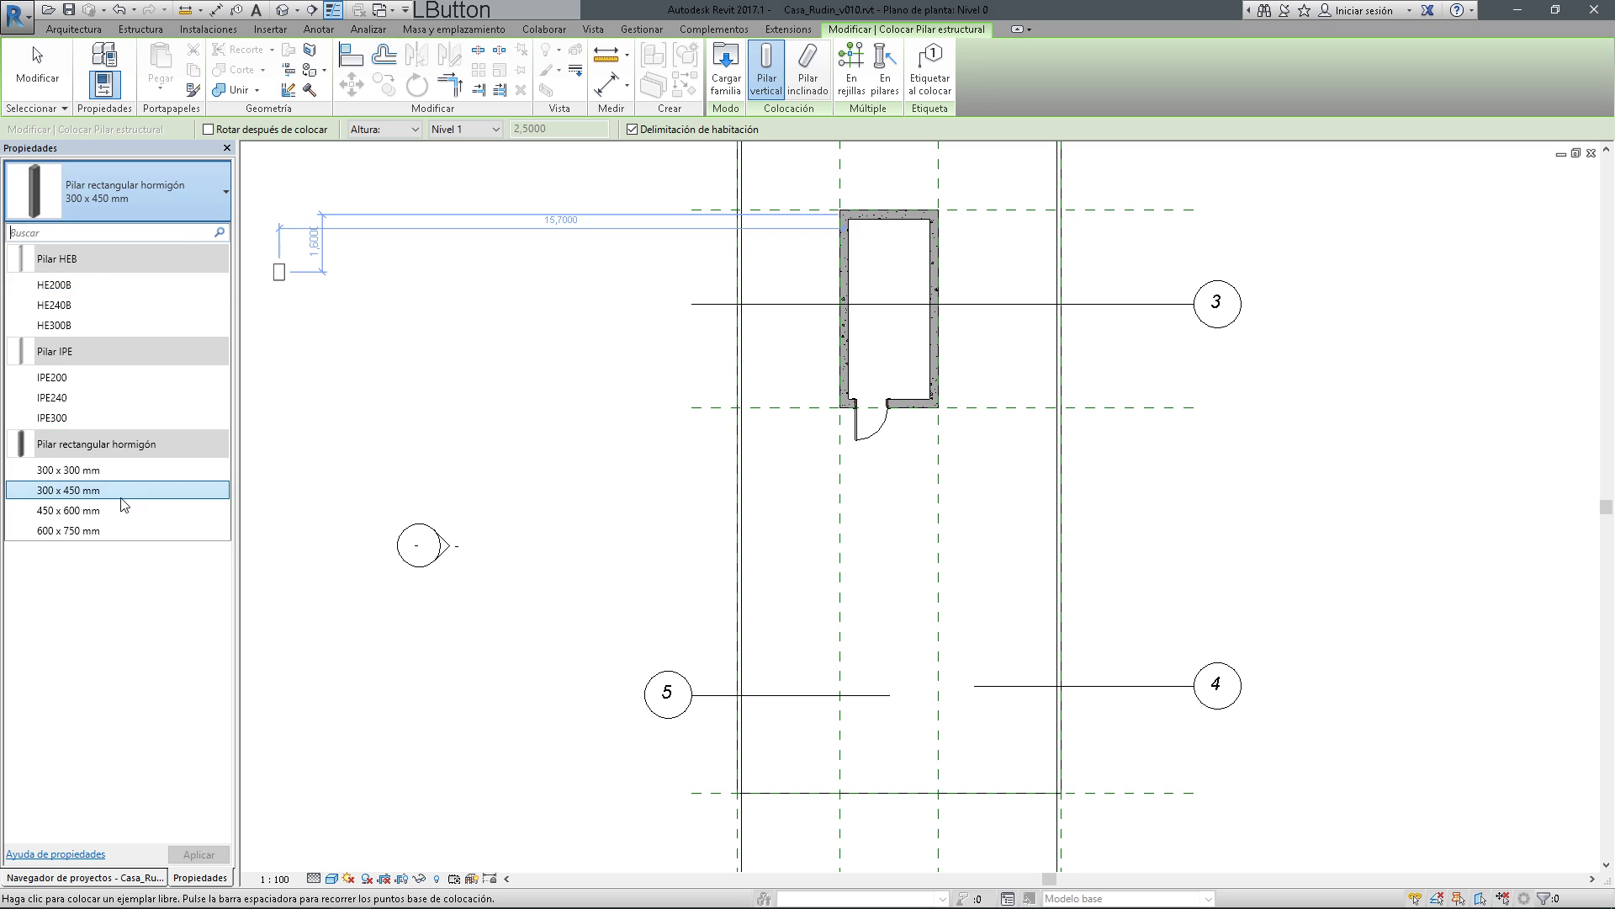
left_click(164, 468)
middle_click_drag(543, 446, 527, 455)
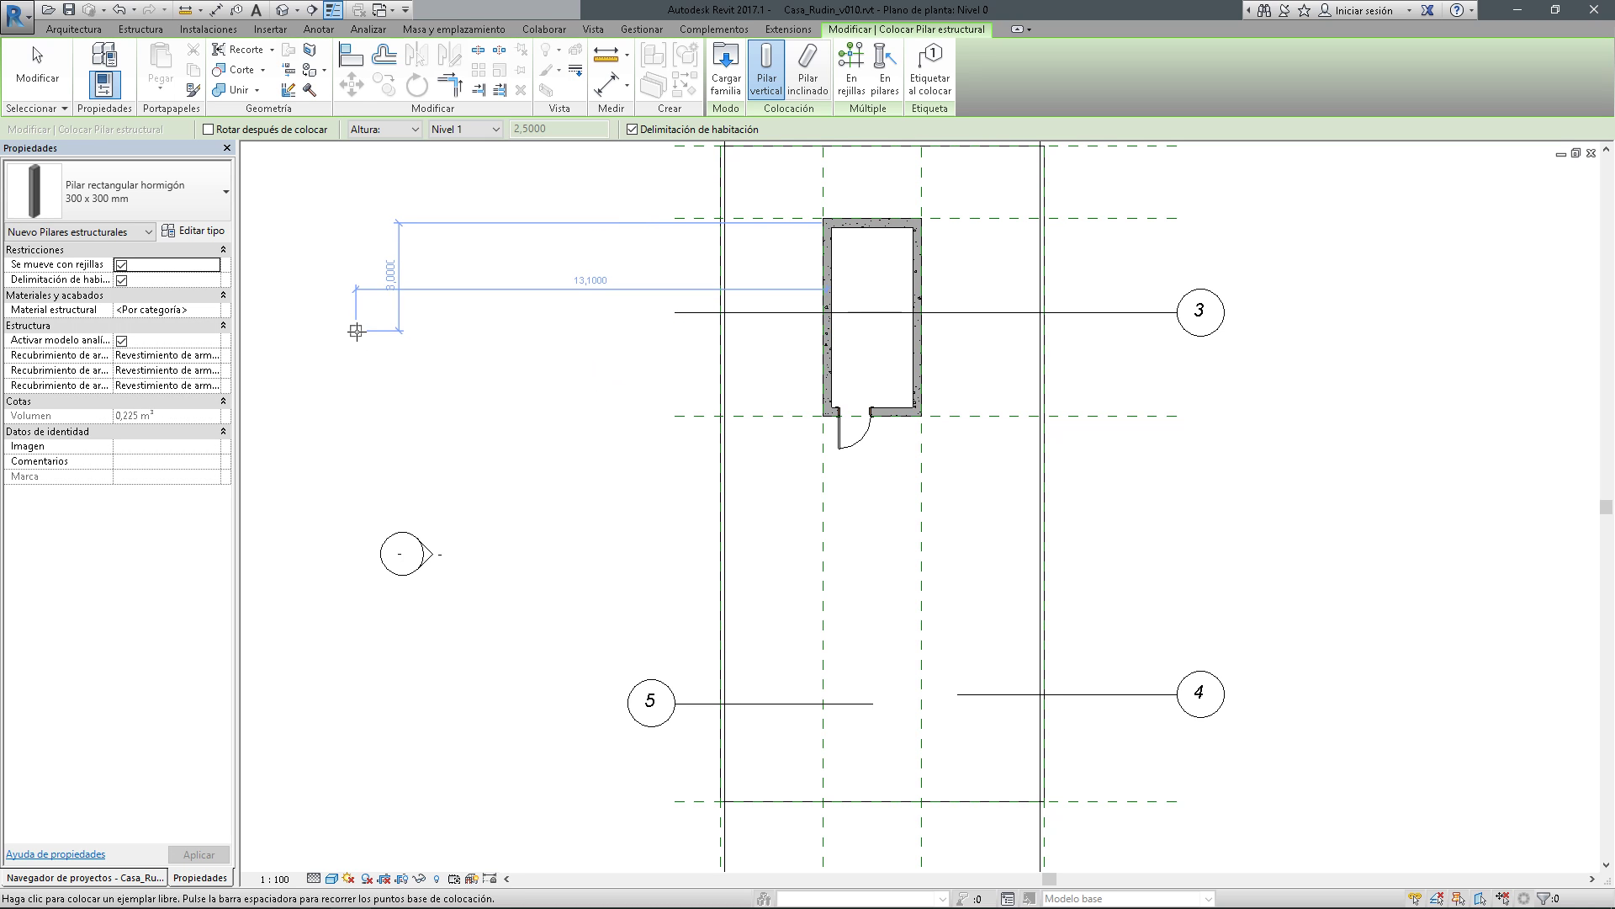
Duplicate the 300 x 300 mm concrete column type under the name 250 x 250 mm
left_click(194, 231)
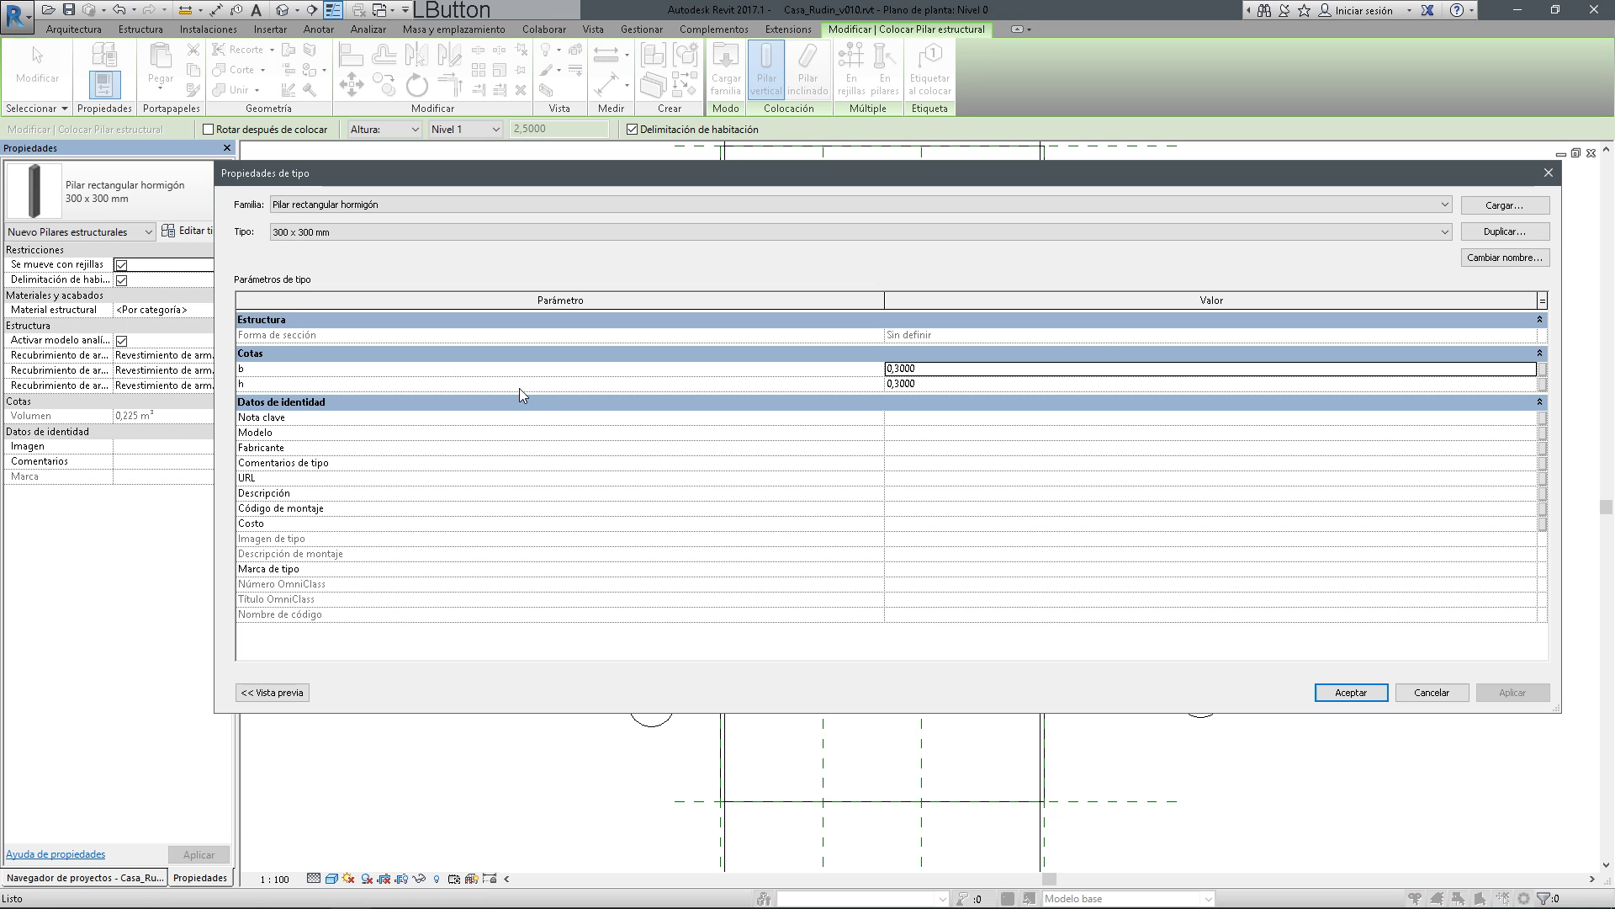
left_click(1505, 230)
left_click(827, 431)
key("shift+Home")
type("25")
key("ctrl+Right")
key("ctrl+Right")
key("Delete")
type("25")
key("End")
key("BackSpace")
key("BackSpace")
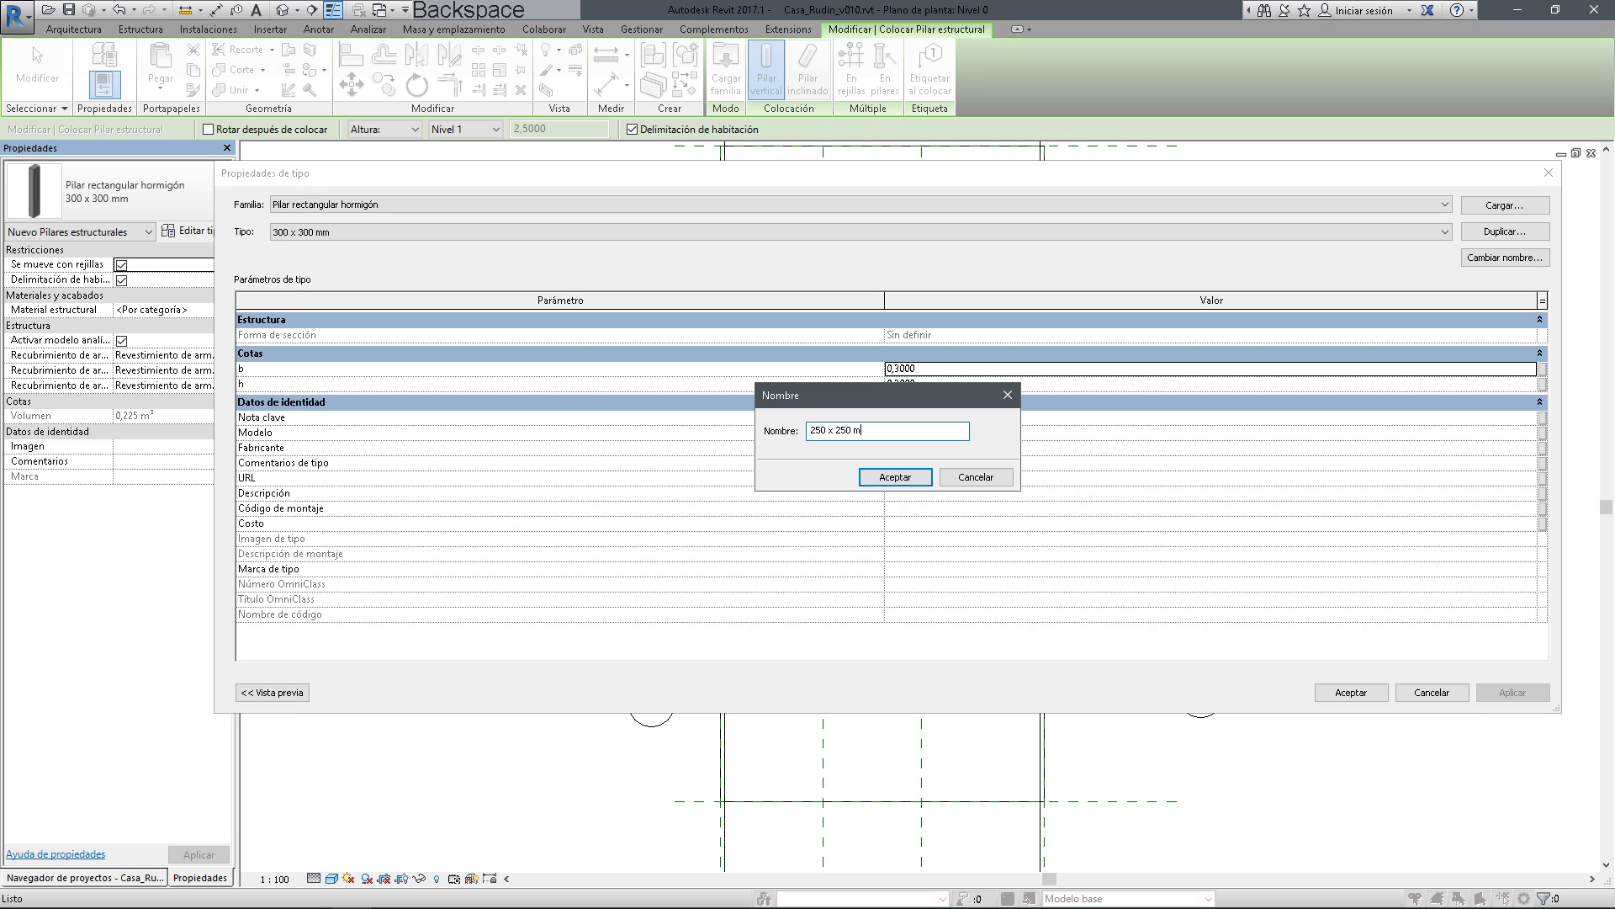
key("Return")
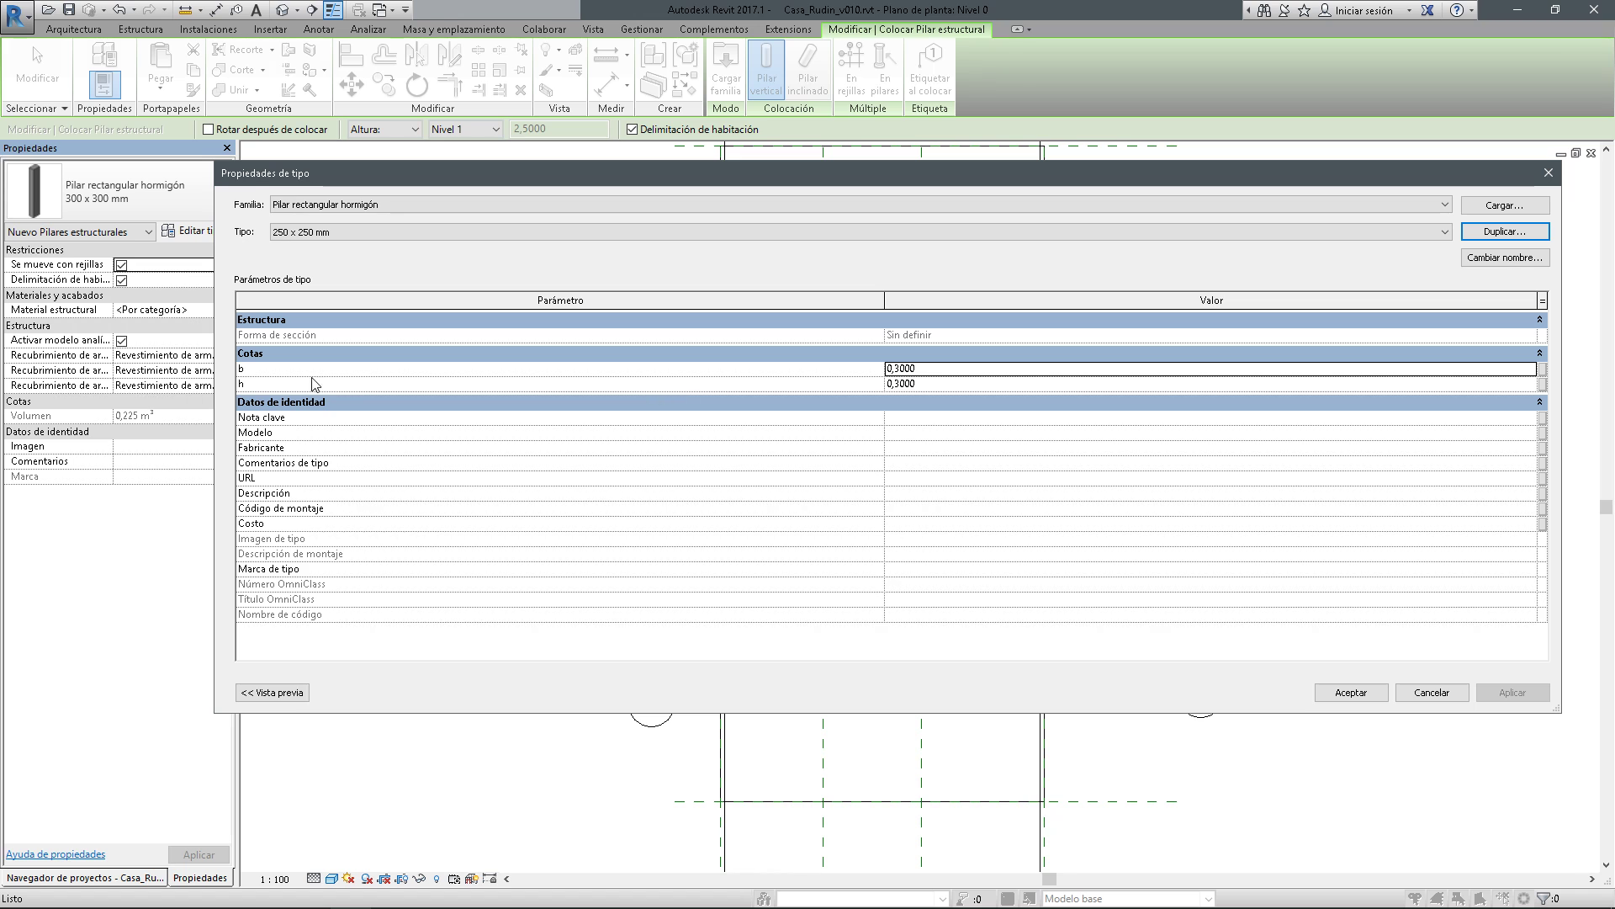
Set both section dimensions, b and h, of the 250 x 250 mm column type to 0,25 and accept the type properties
left_click(941, 371)
key("KP_Delete")
key("KP_Begin")
left_click(916, 469)
left_click(925, 387)
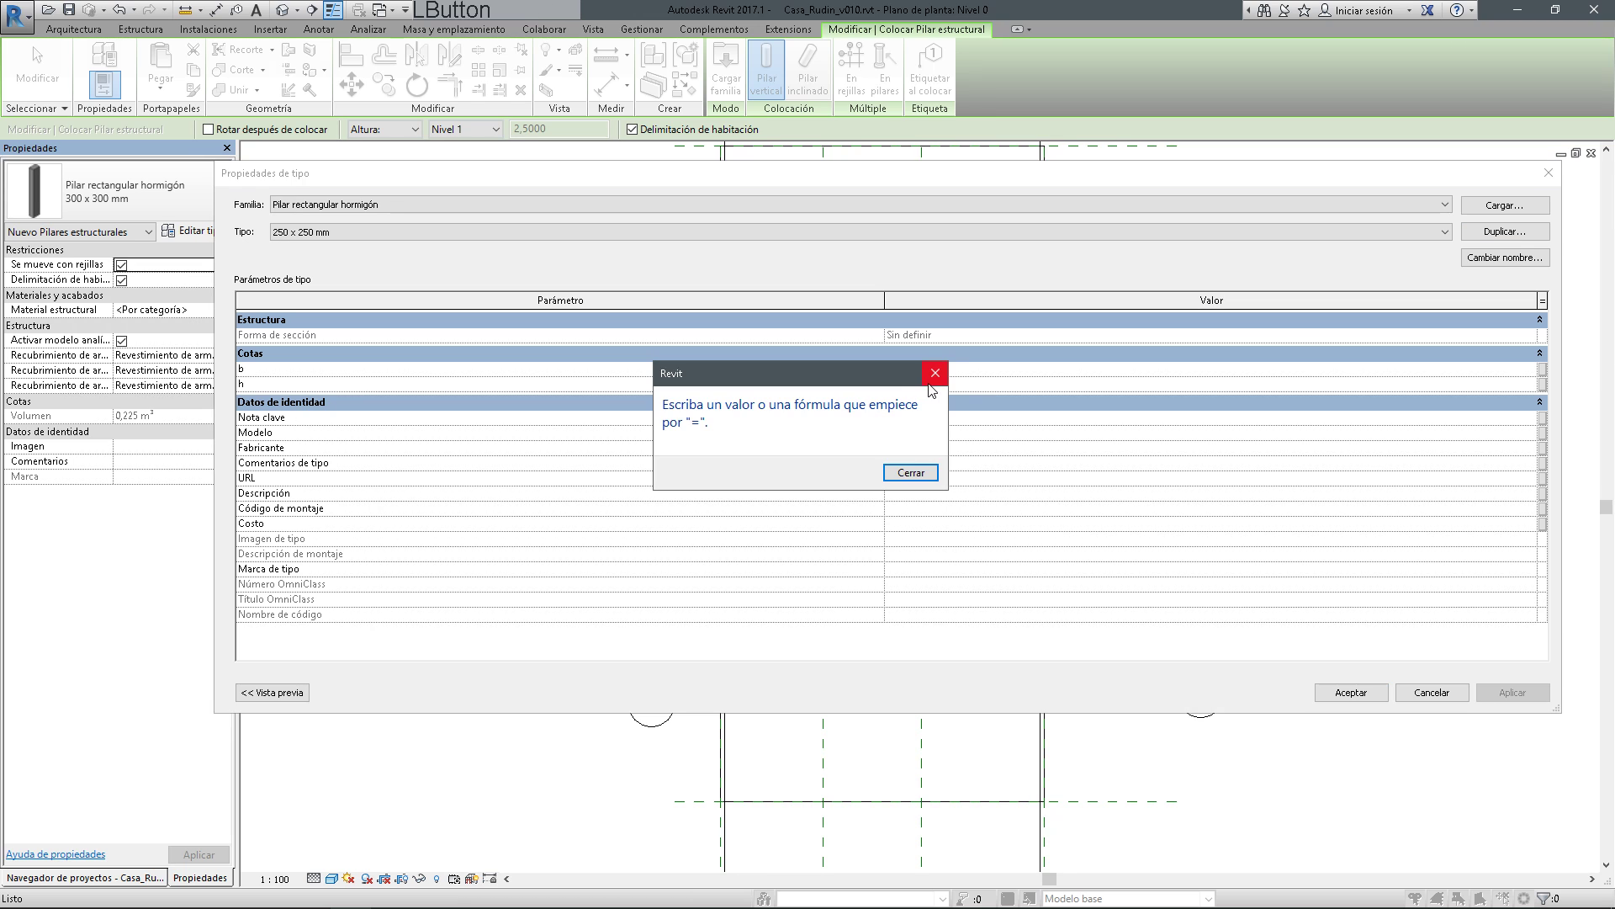
left_click(911, 473)
type("0,25")
key("Down")
type("5")
key("Tab")
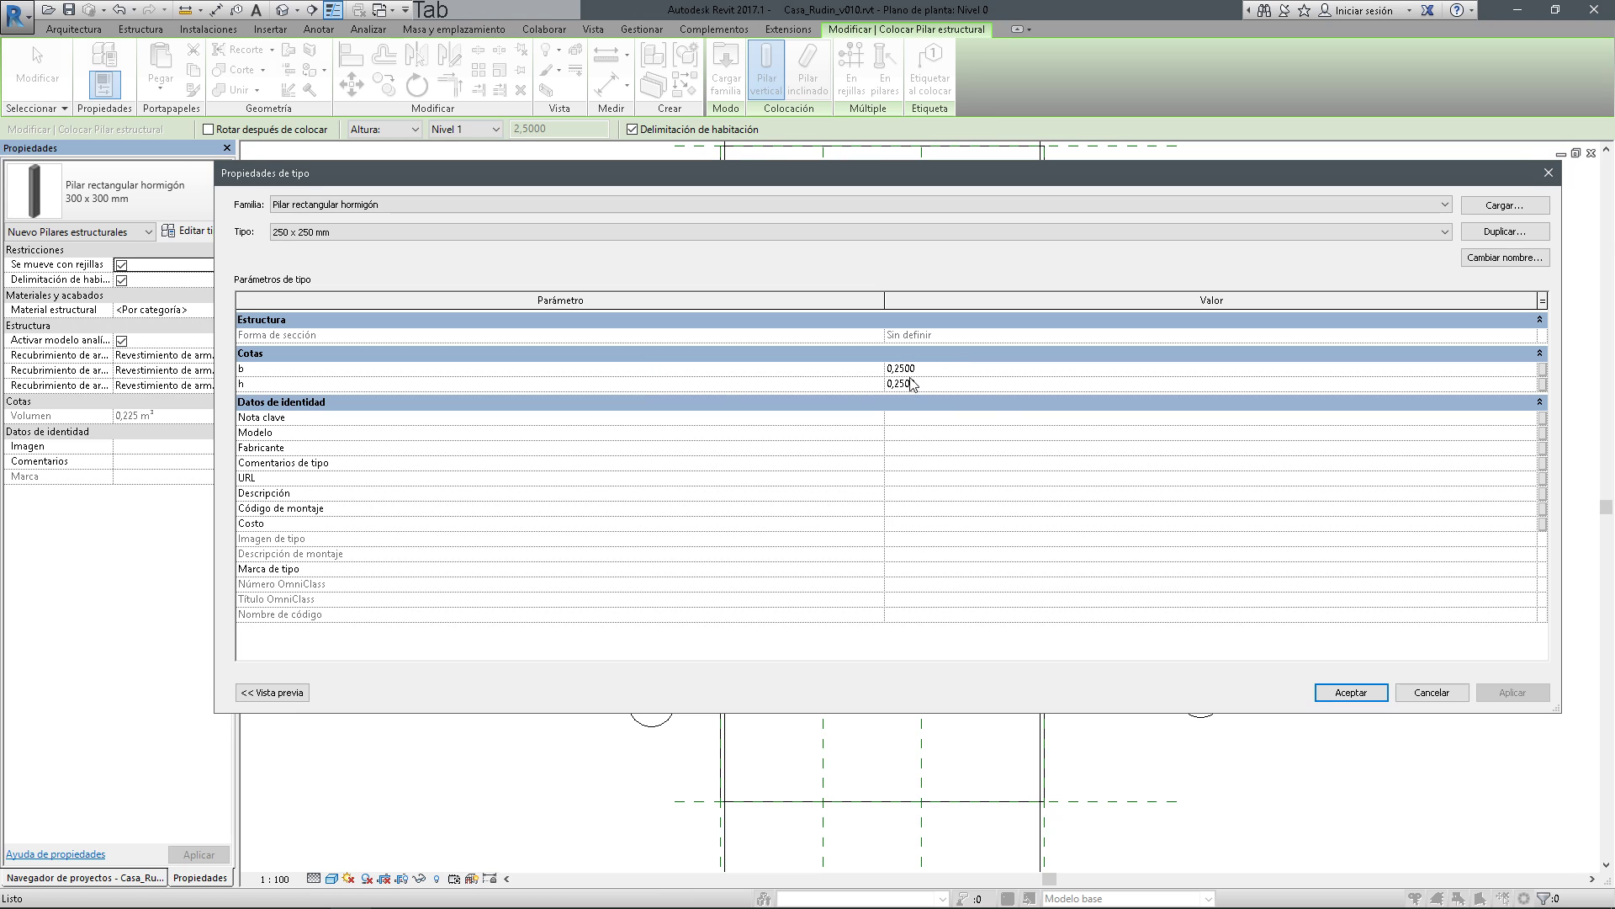
left_click(1351, 692)
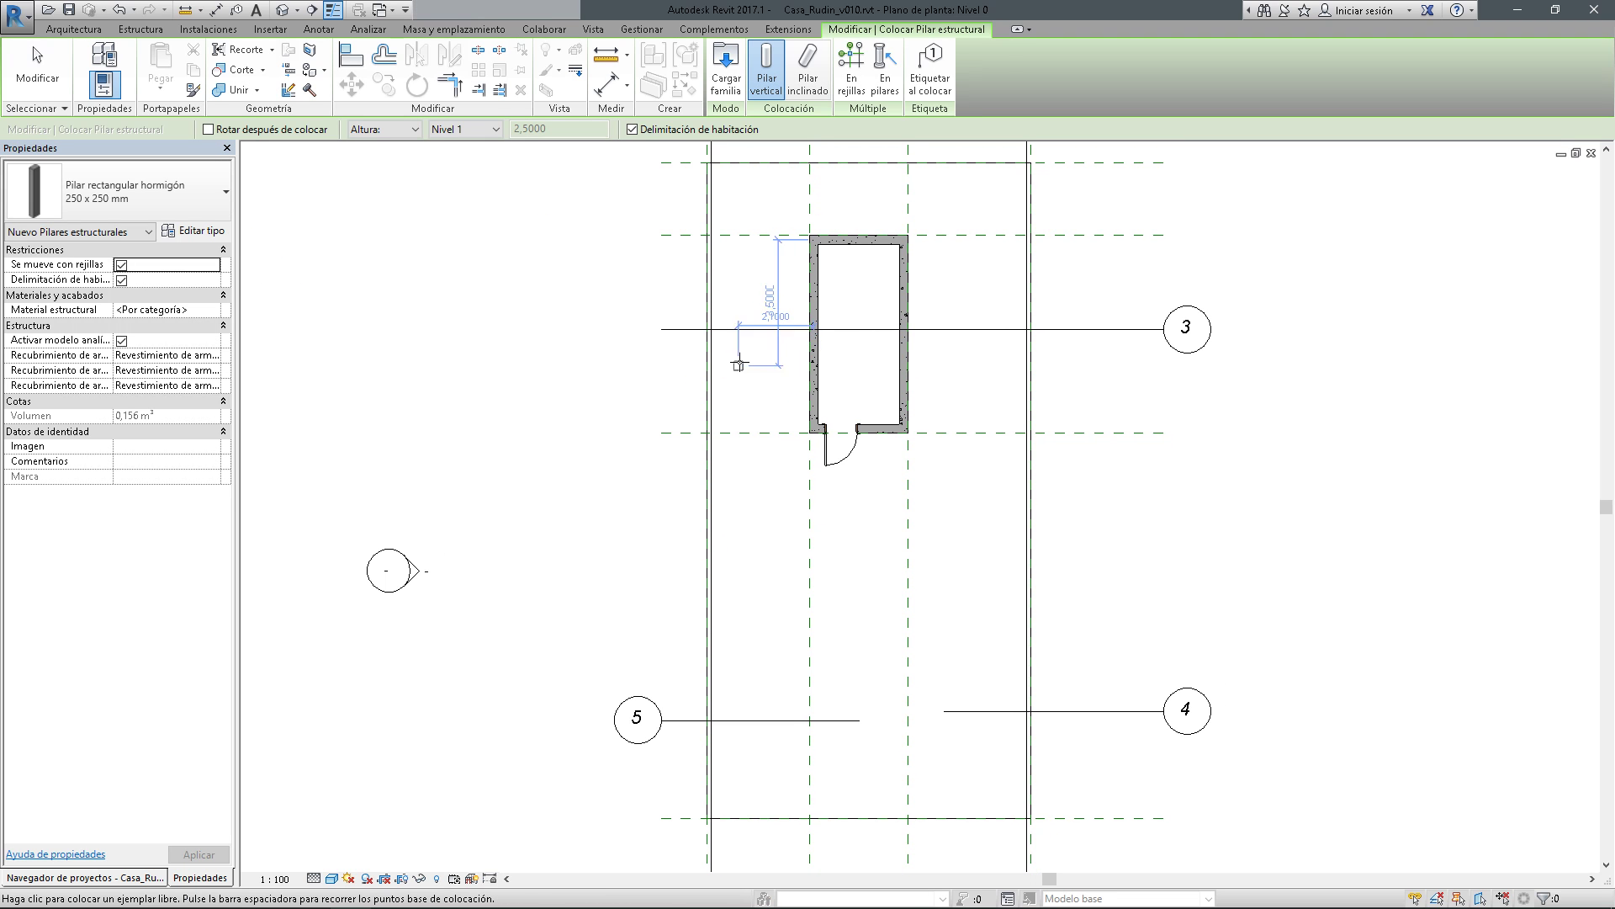
Place a 250 x 250 mm structural column at the intersection of grid lines 1 and 3
middle_click_drag(749, 360, 736, 375)
scroll(726, 279, "up", 5)
middle_click_drag(755, 301, 679, 388)
scroll(690, 314, "up", 3)
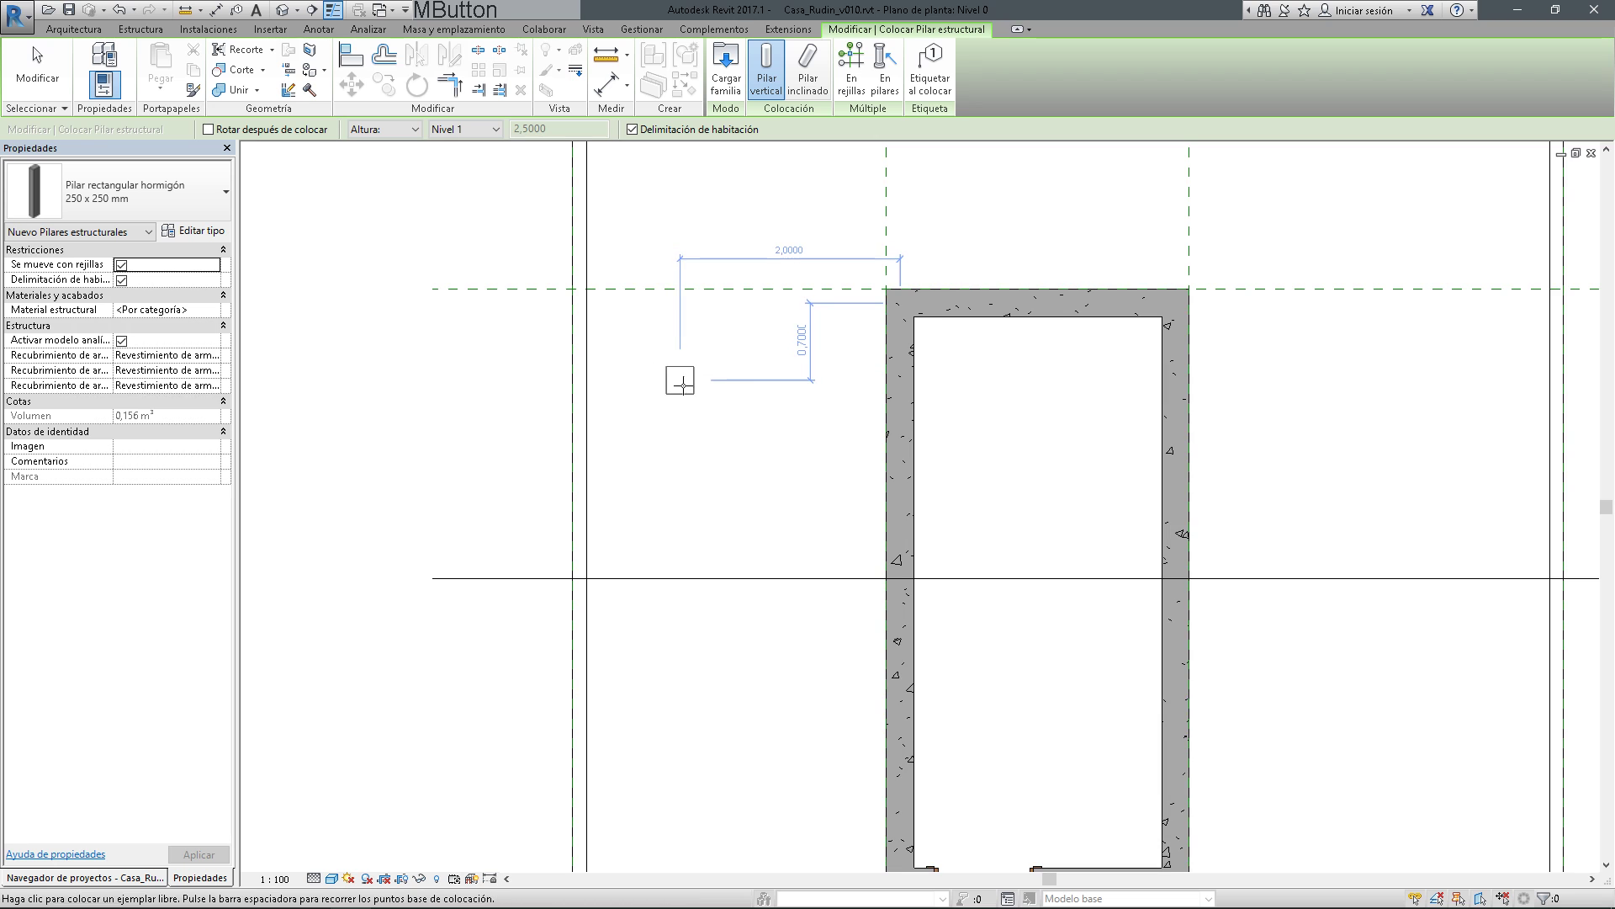
scroll(681, 383, "down", 3)
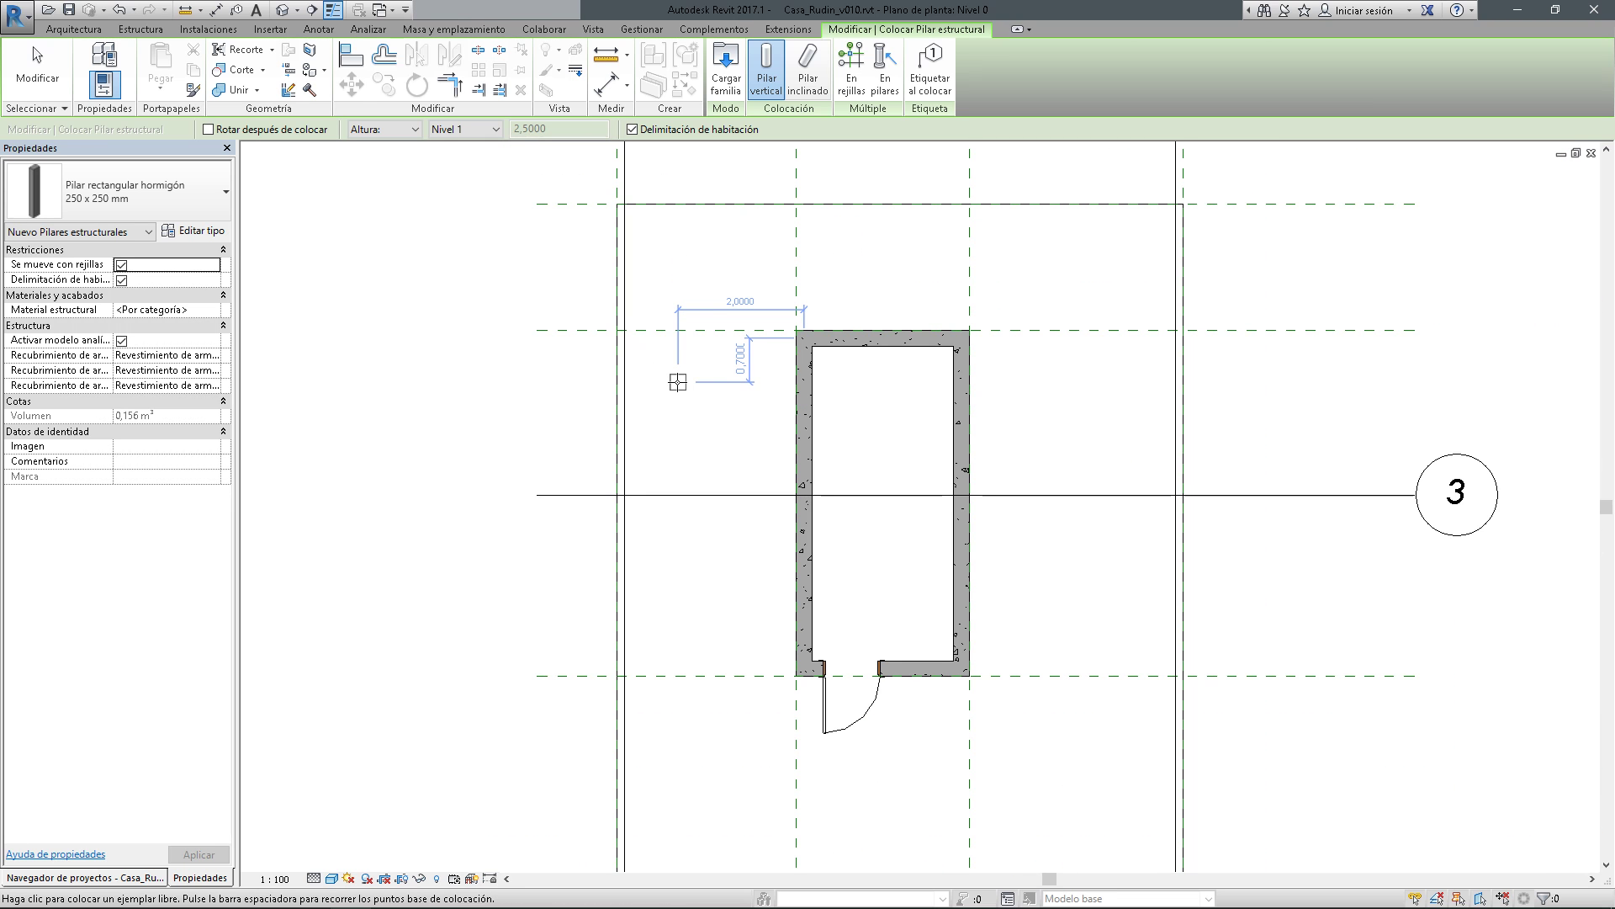
middle_click_drag(688, 454, 669, 367)
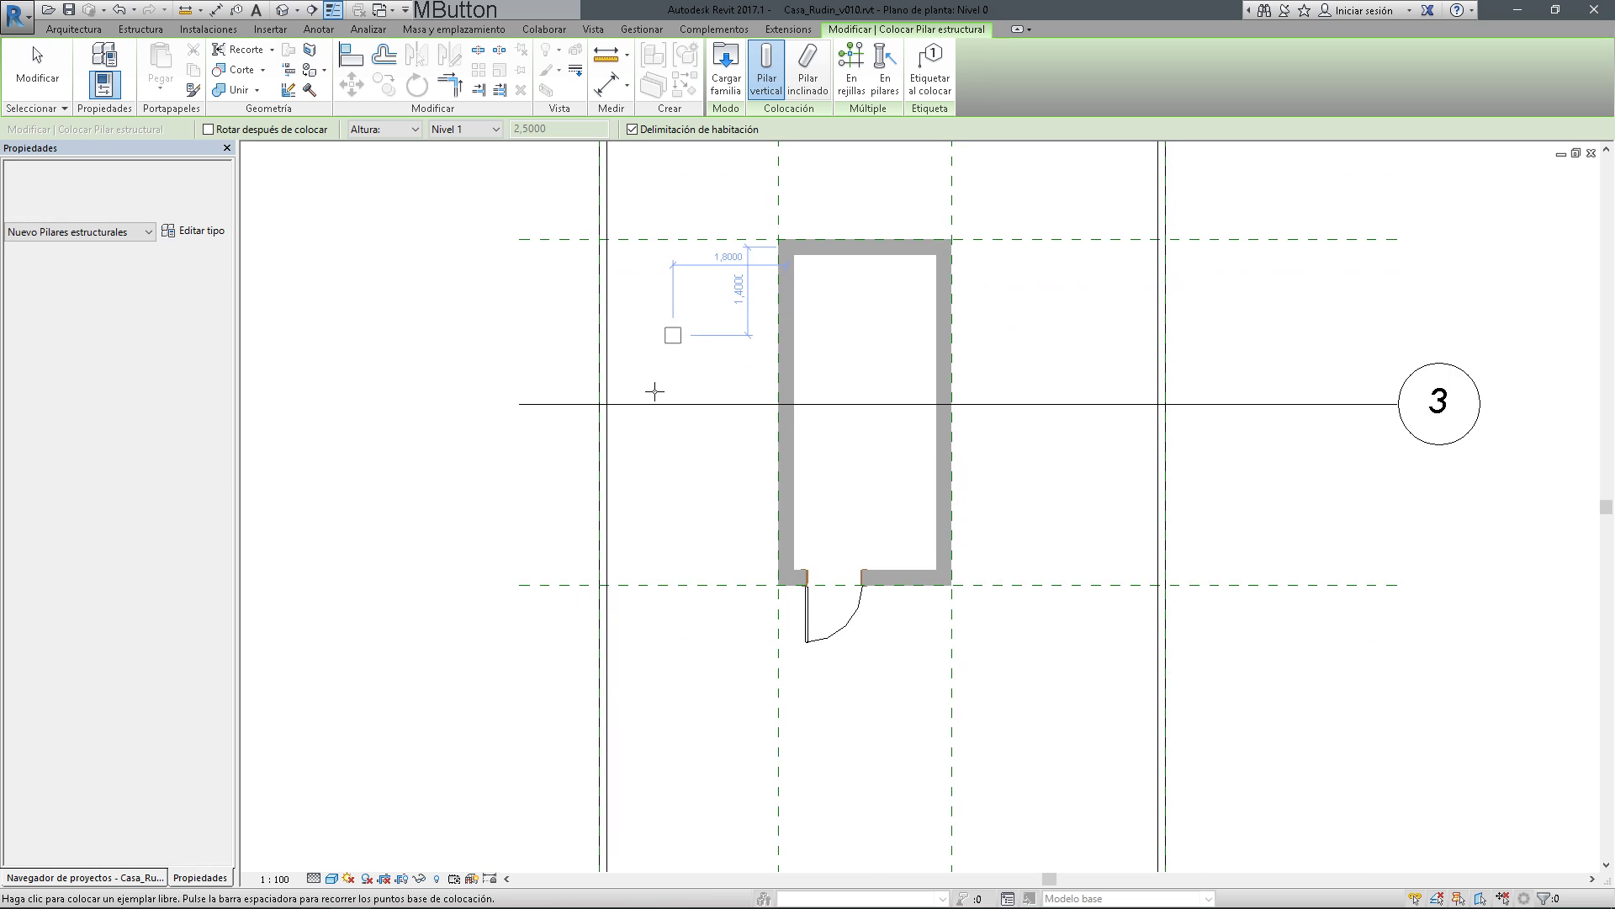
scroll(656, 387, "up", 3)
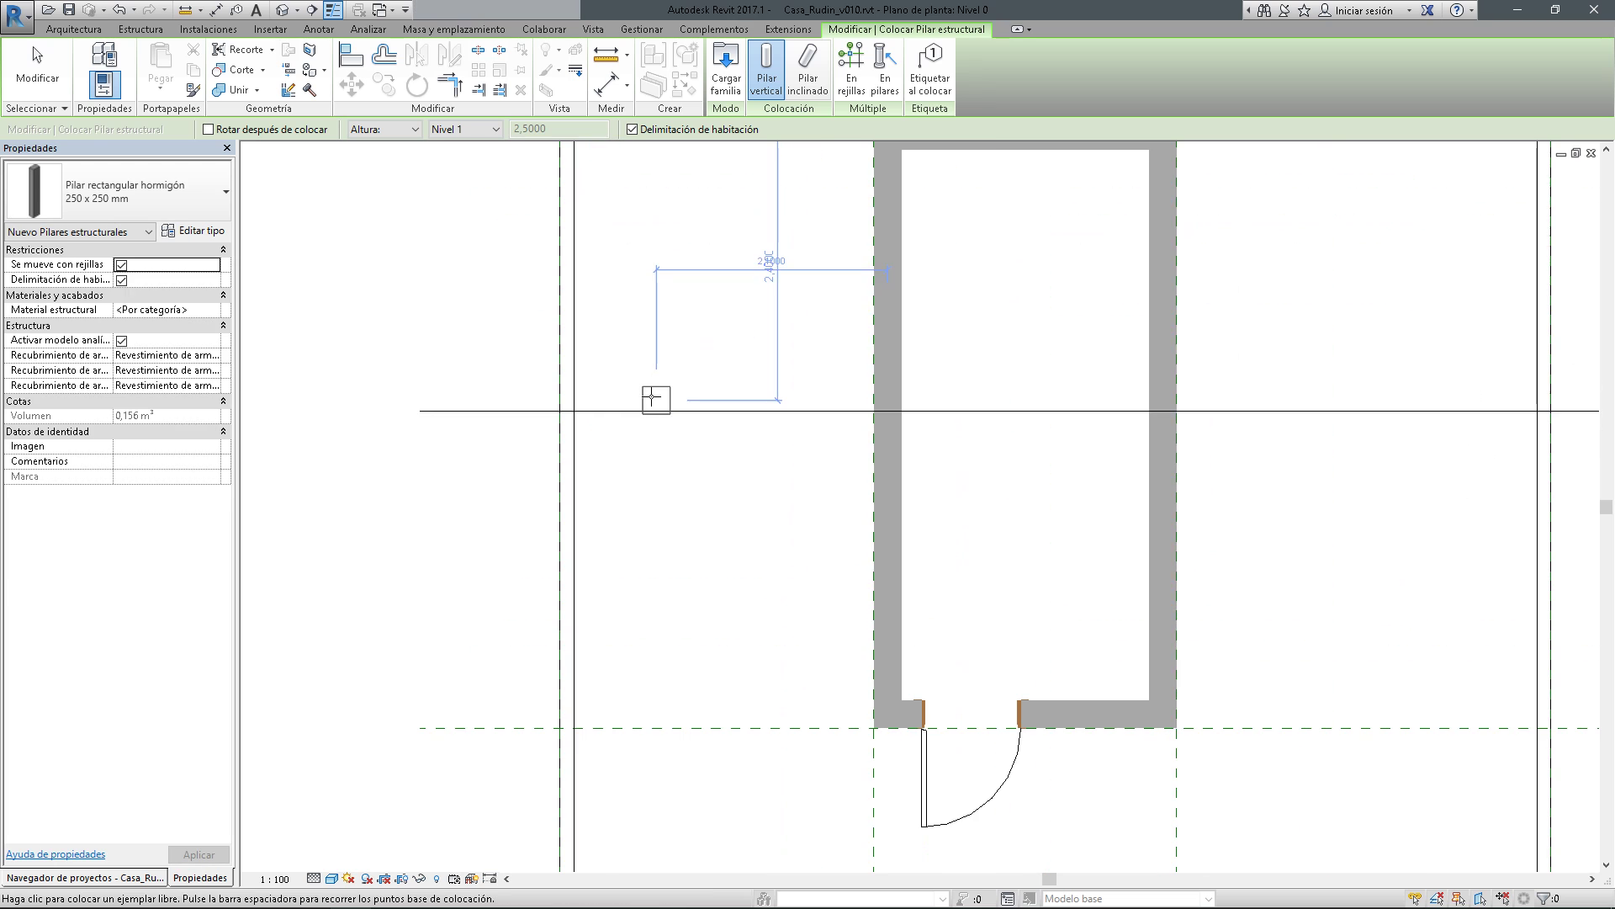
left_click(575, 410)
scroll(668, 494, "down", 4)
middle_click_drag(671, 498, 602, 425)
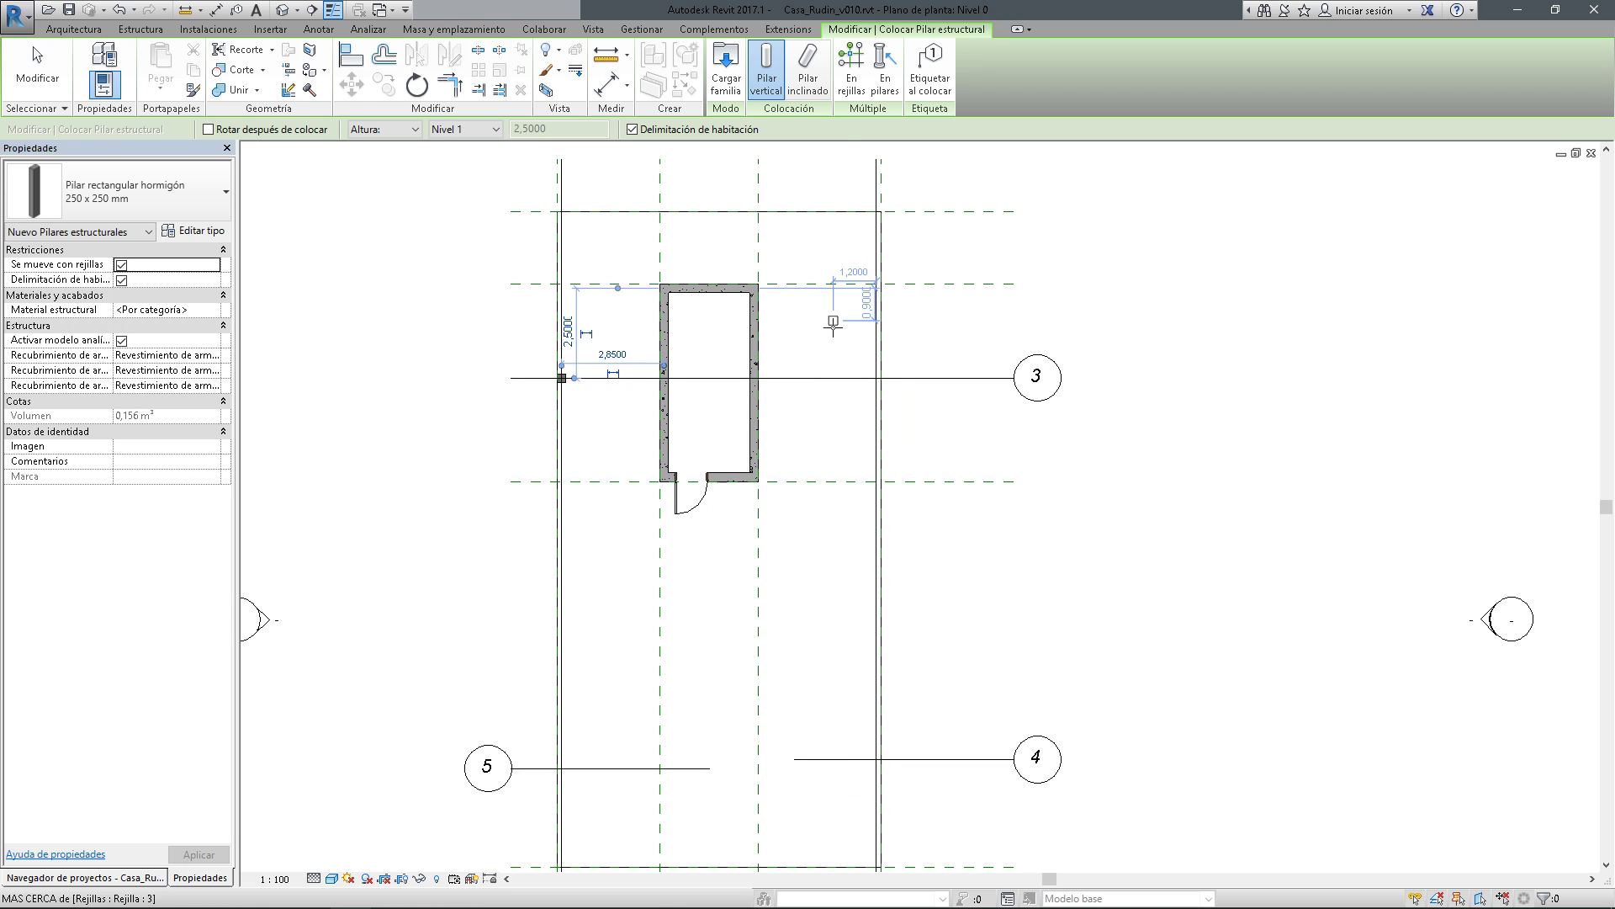
Place columns at grid intersections by selecting grid lines 2, 3 and 4 together, finish the placement and leave the column command
left_click(849, 79)
middle_click_drag(822, 490, 846, 442)
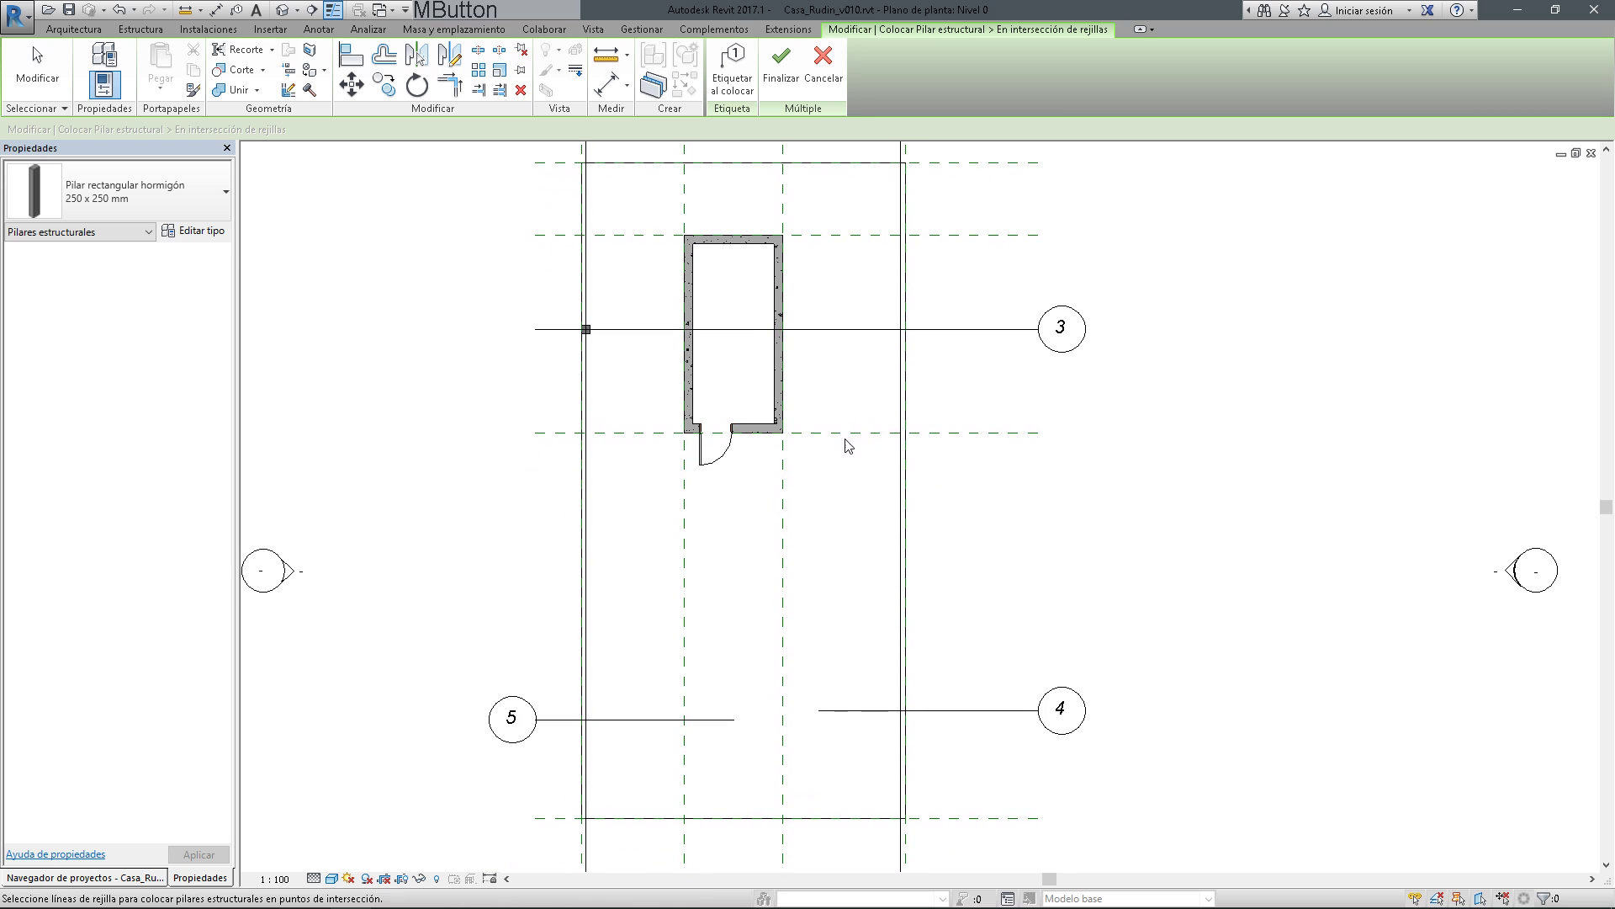
left_click_drag(953, 249, 862, 730)
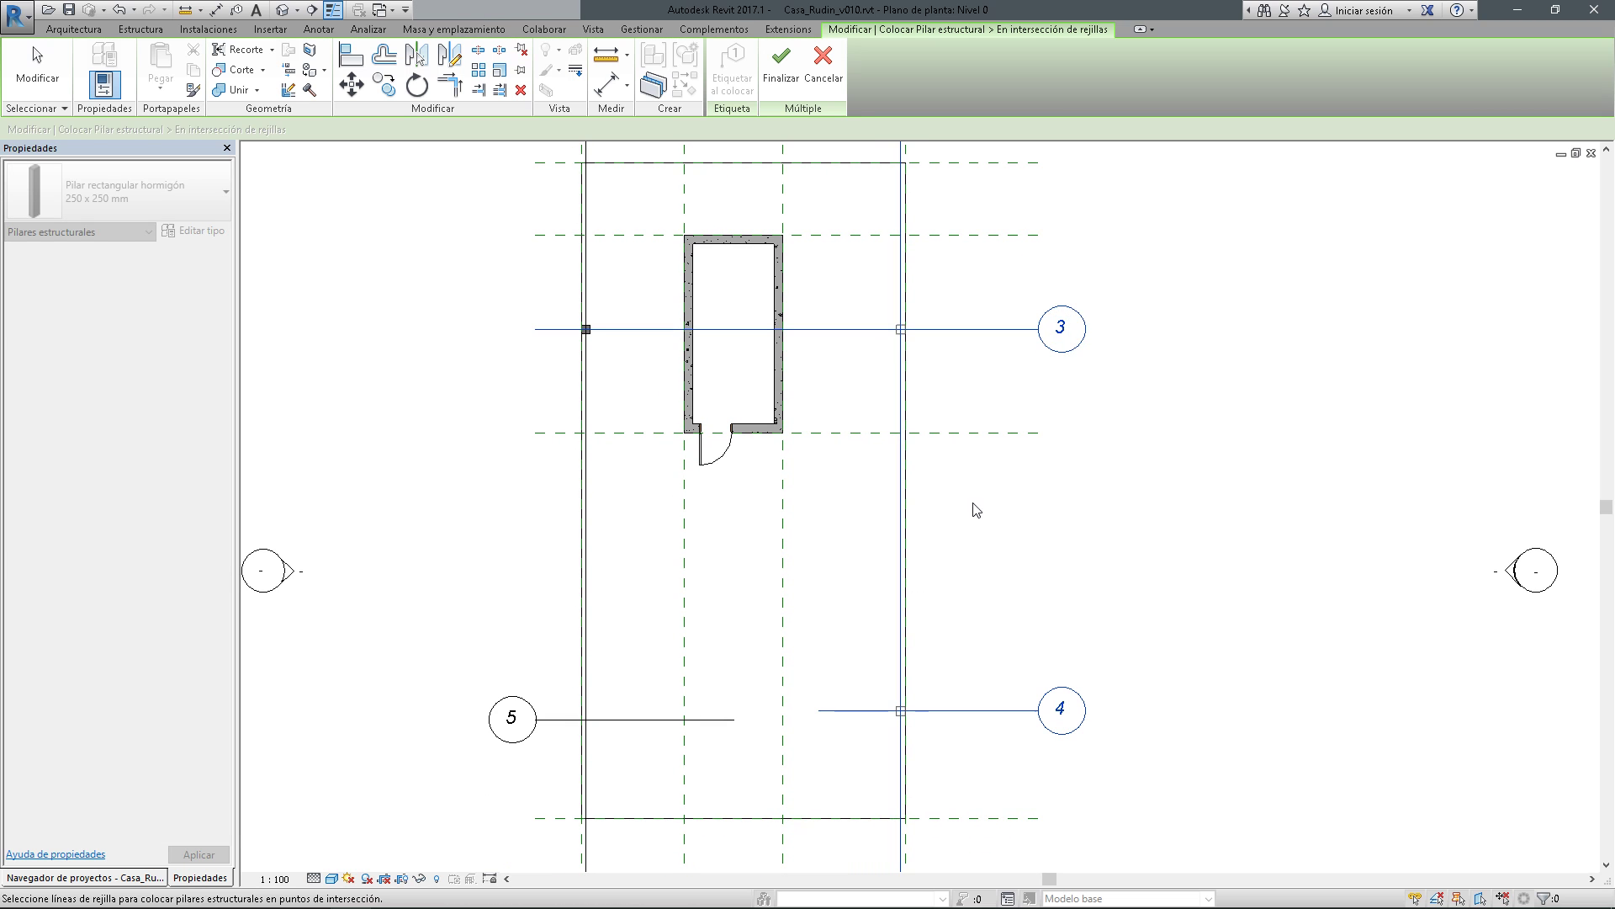
scroll(930, 390, "down", 2)
middle_click_drag(949, 591, 949, 606)
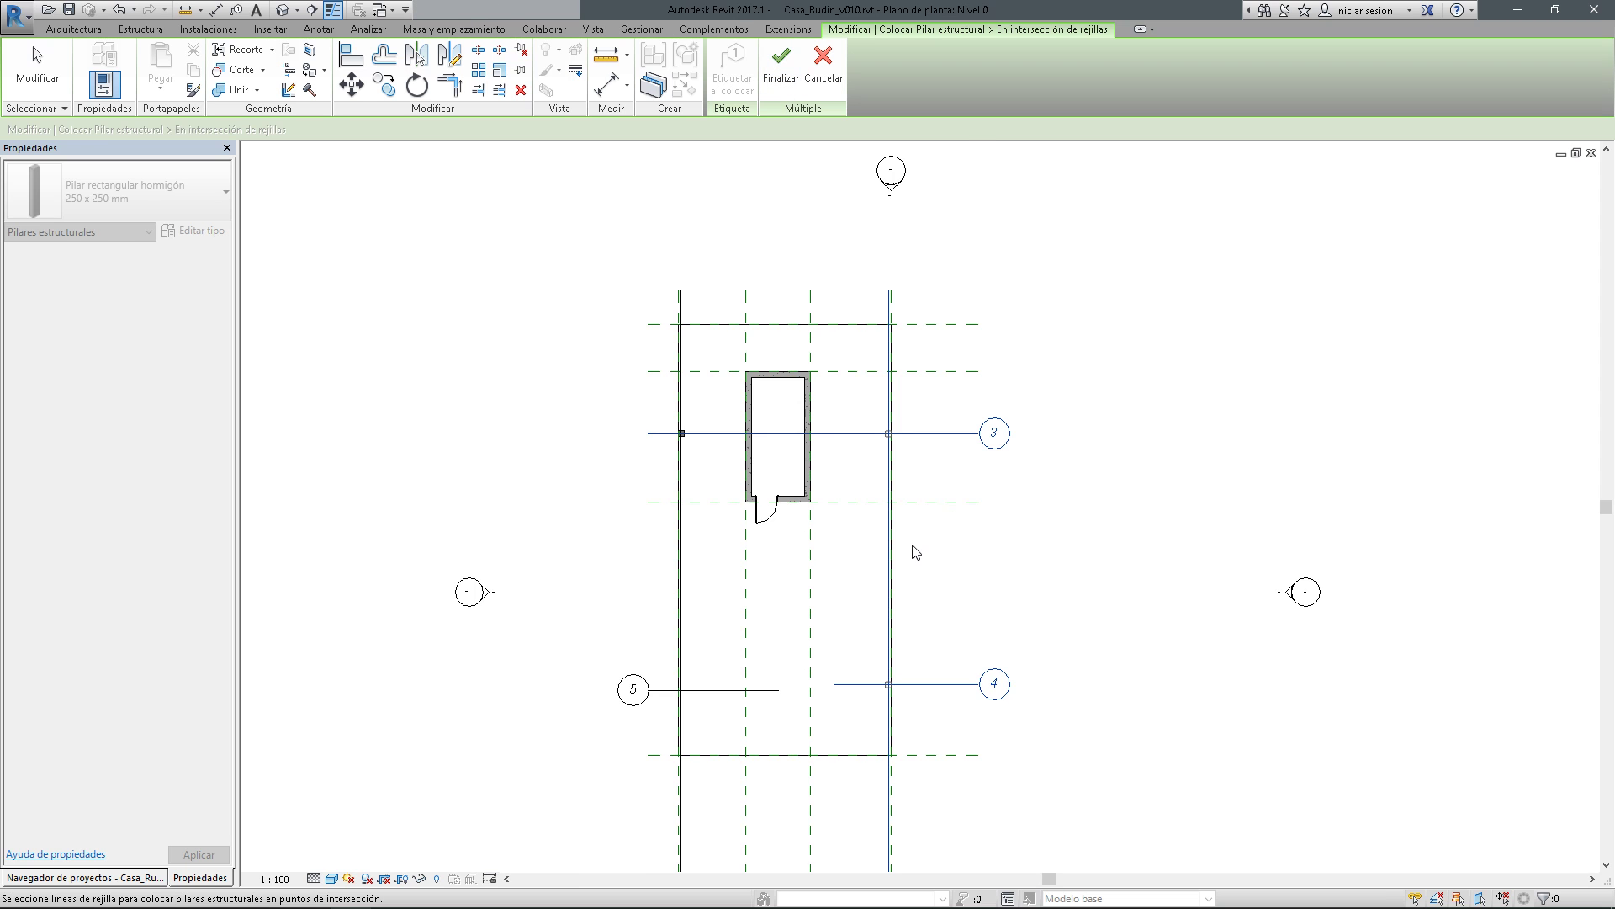
scroll(913, 537, "up", 3)
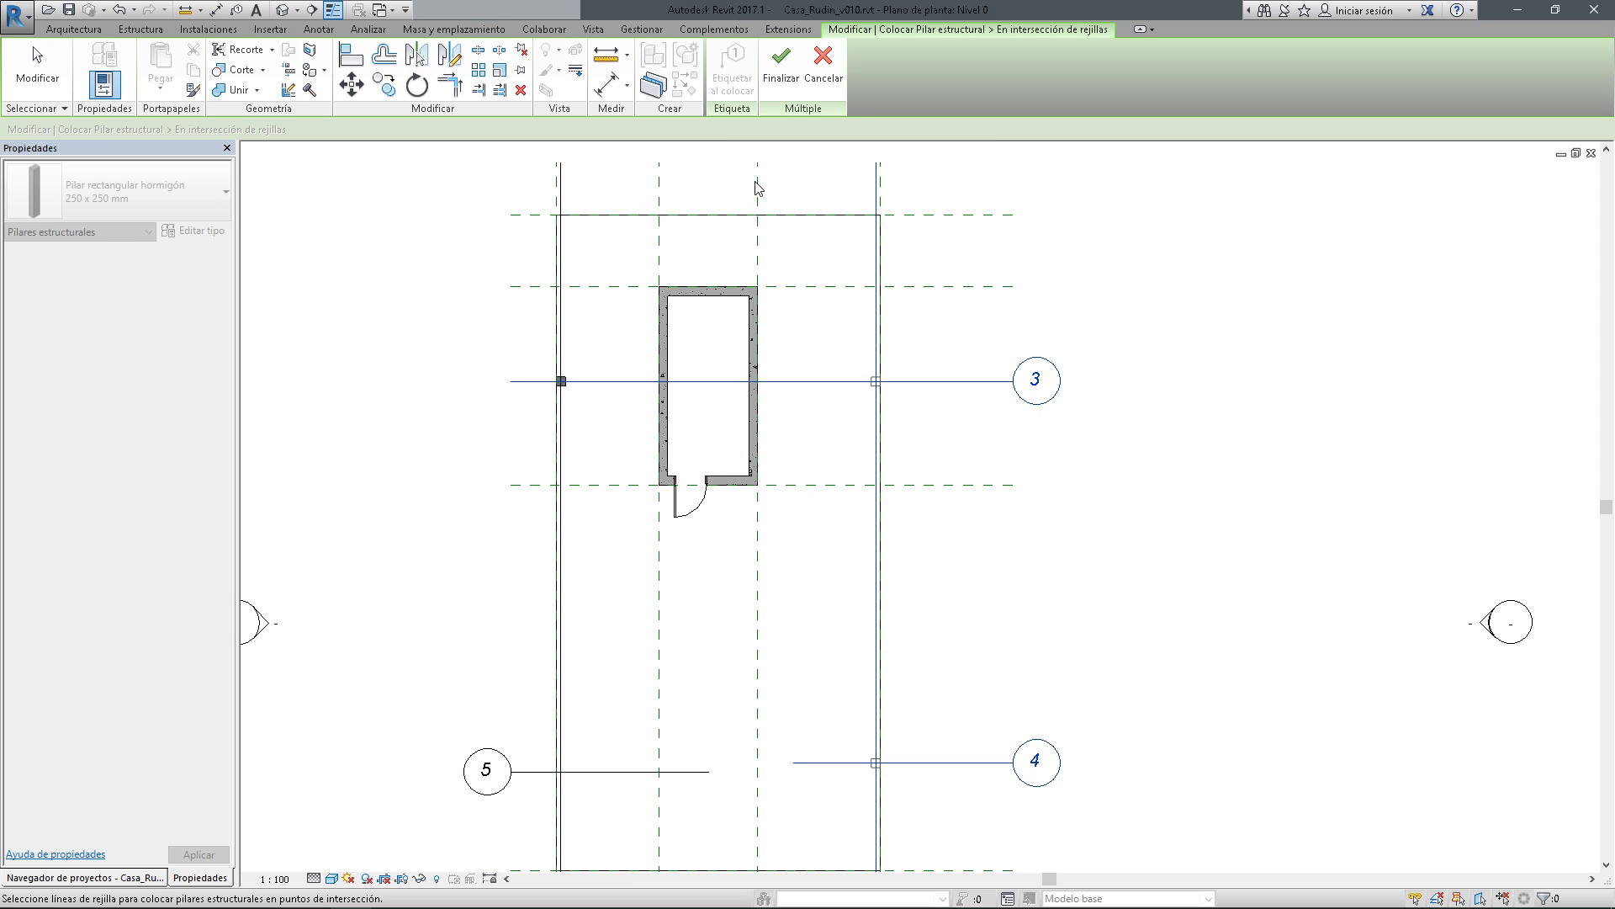
left_click(781, 69)
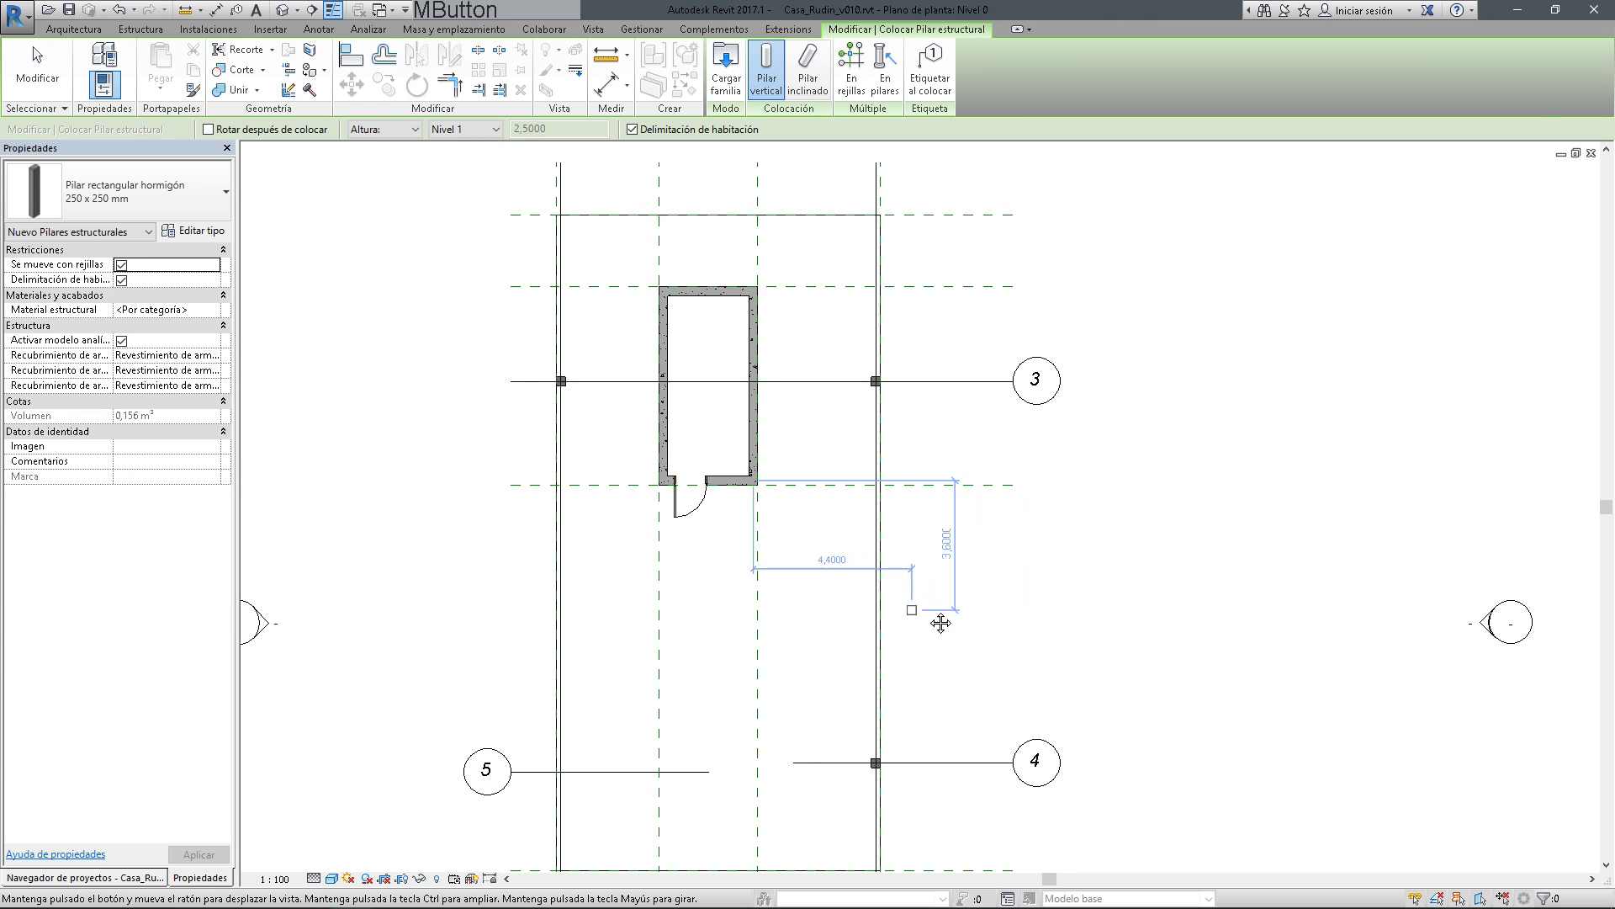
middle_click_drag(915, 610, 956, 604)
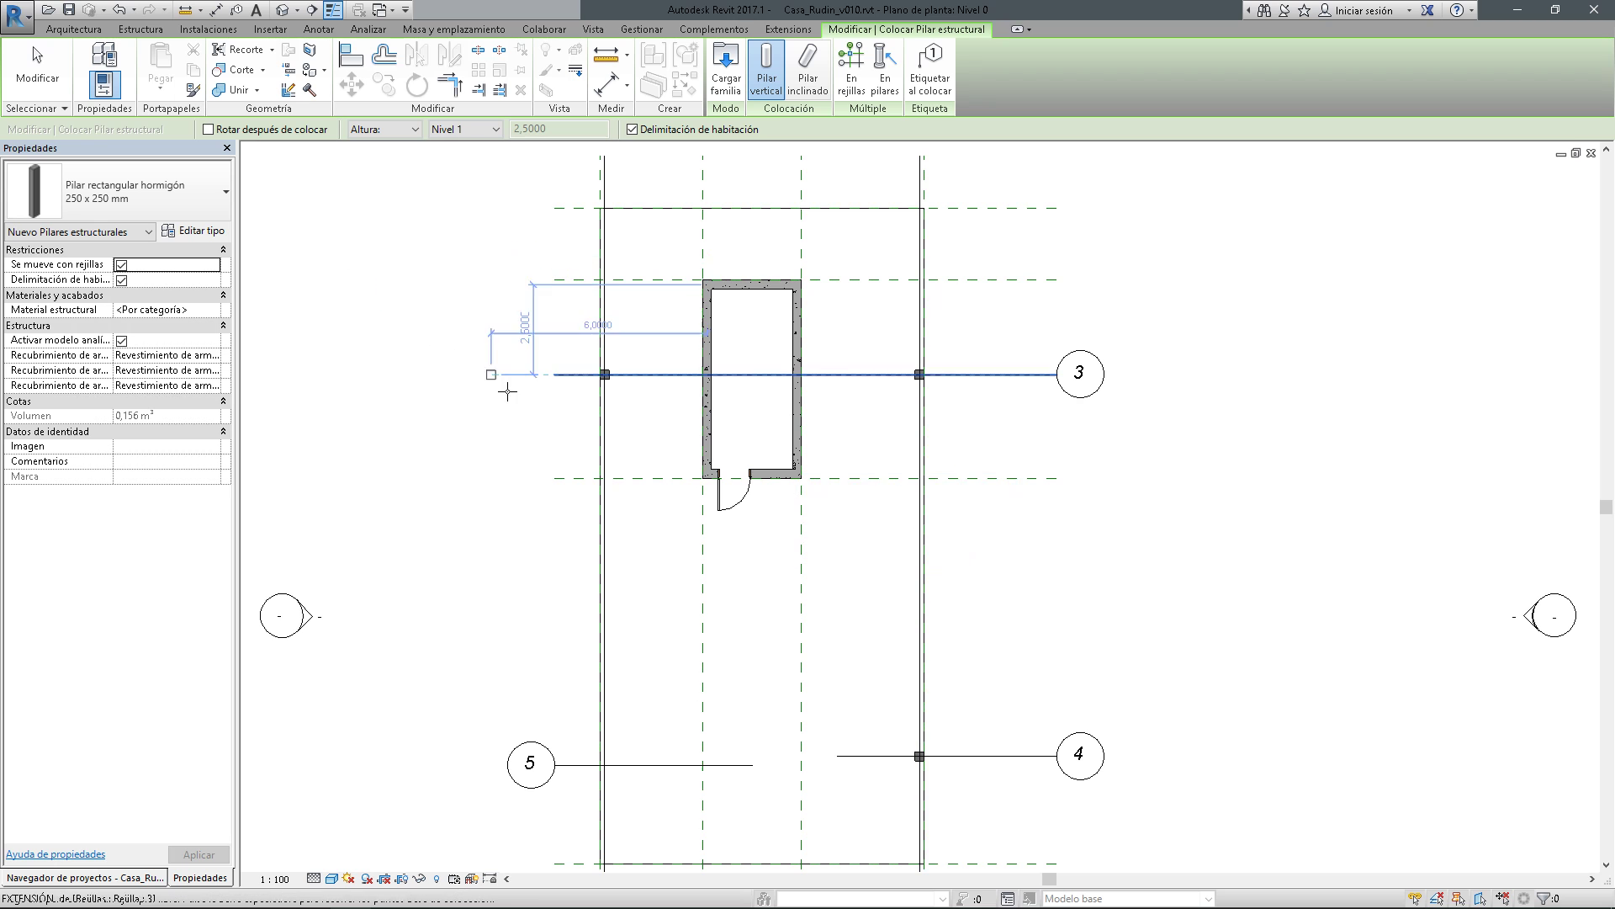
left_click(51, 84)
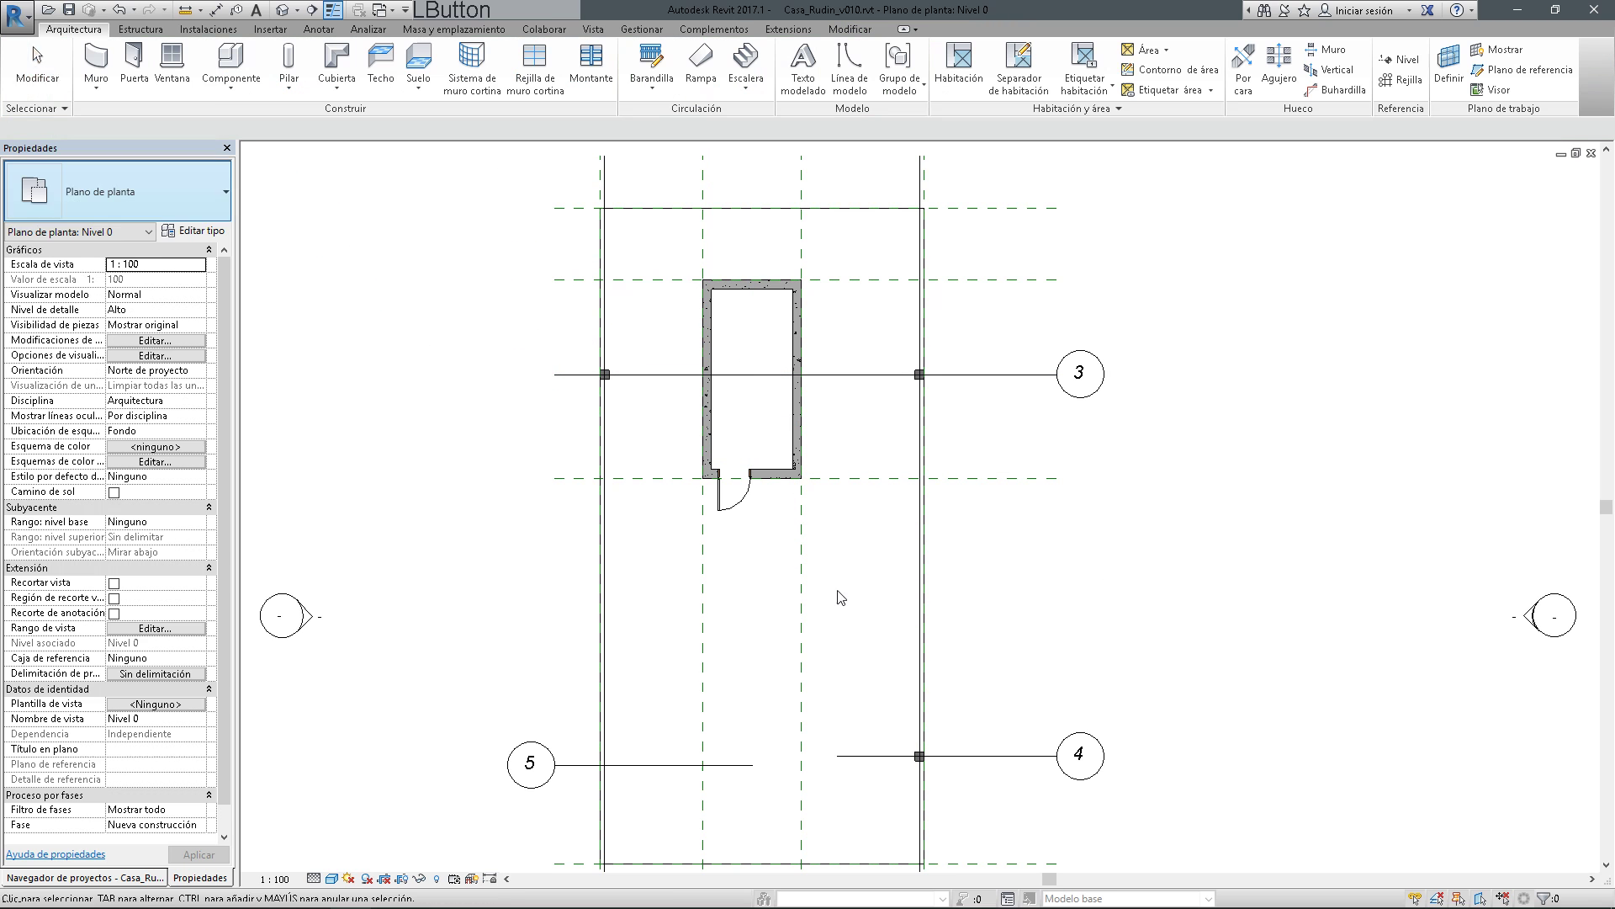
key("ctrl")
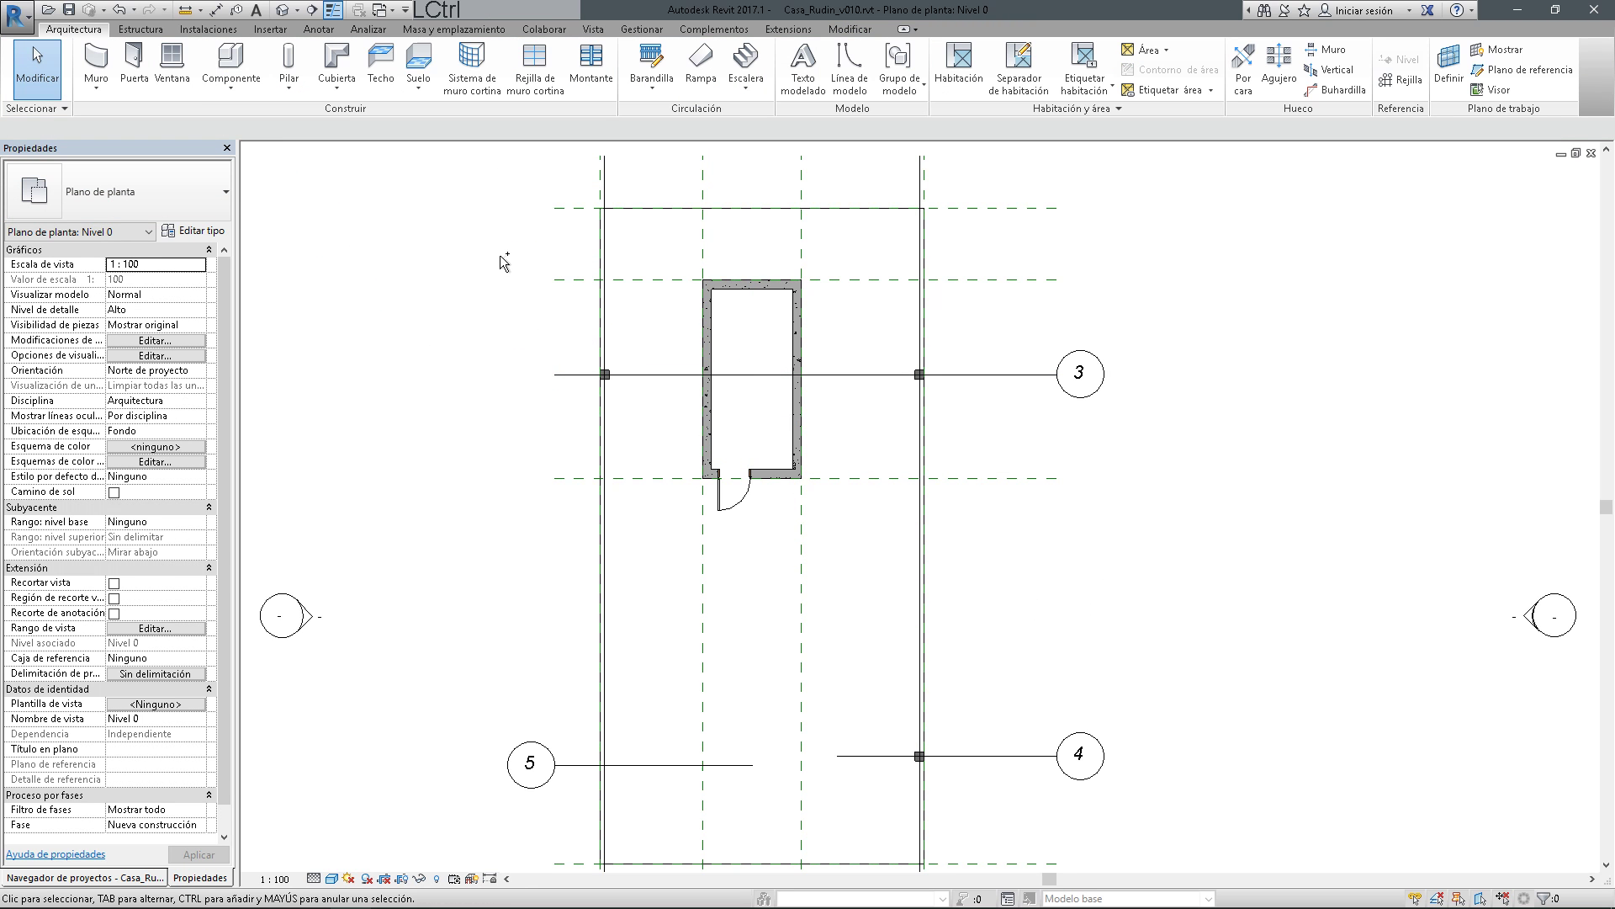
left_click(289, 80)
left_click(291, 124)
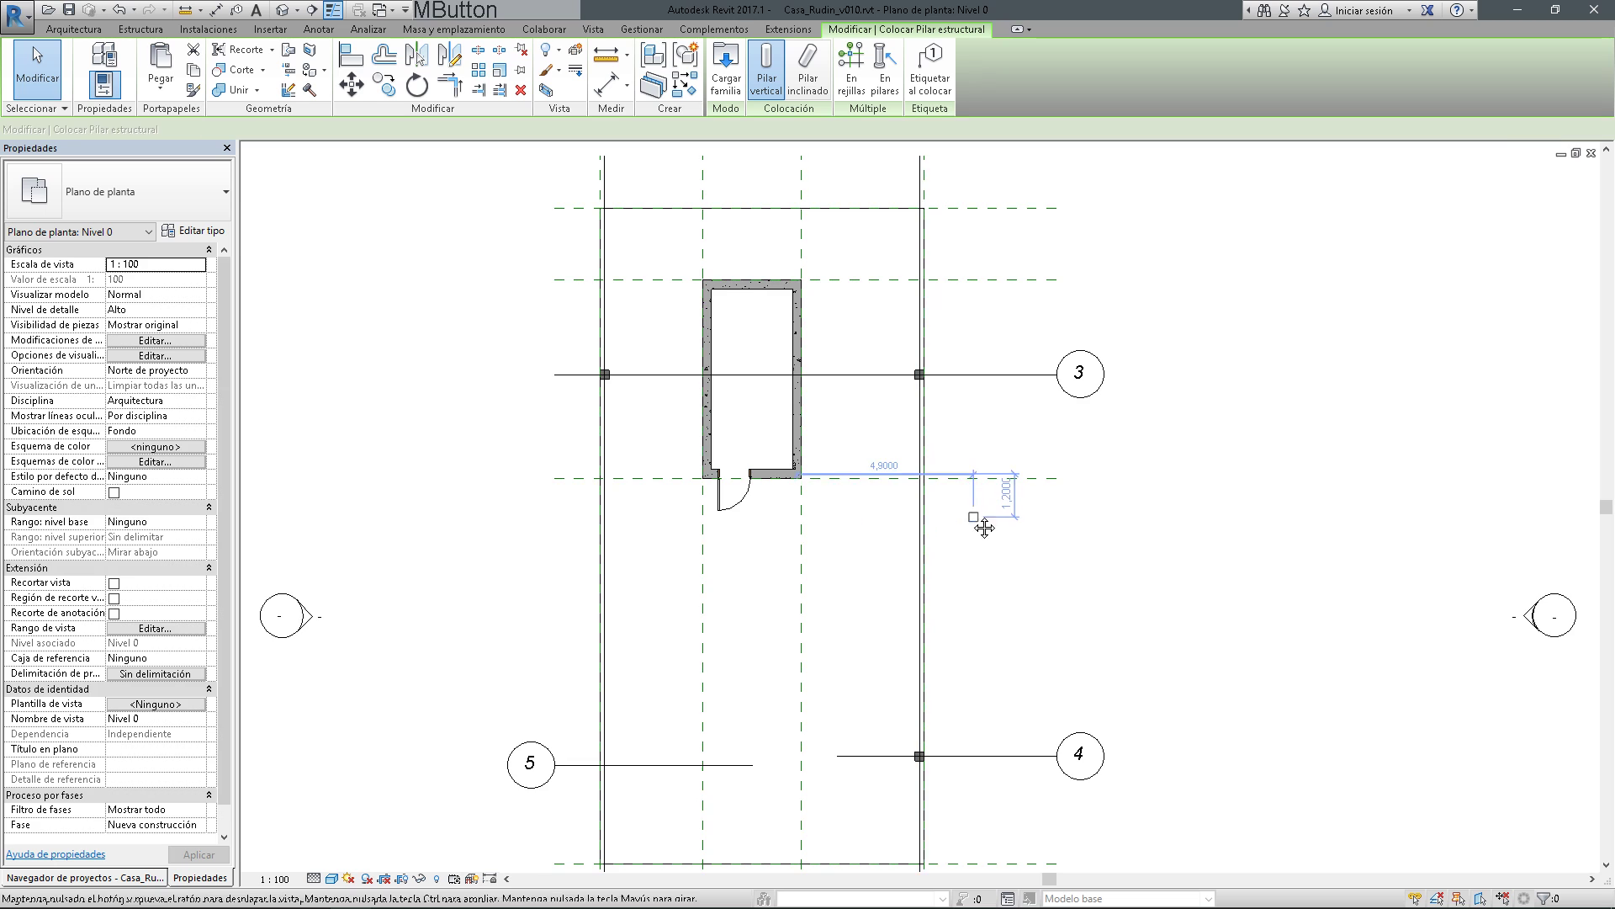
middle_click_drag(974, 518, 941, 513)
key("Escape")
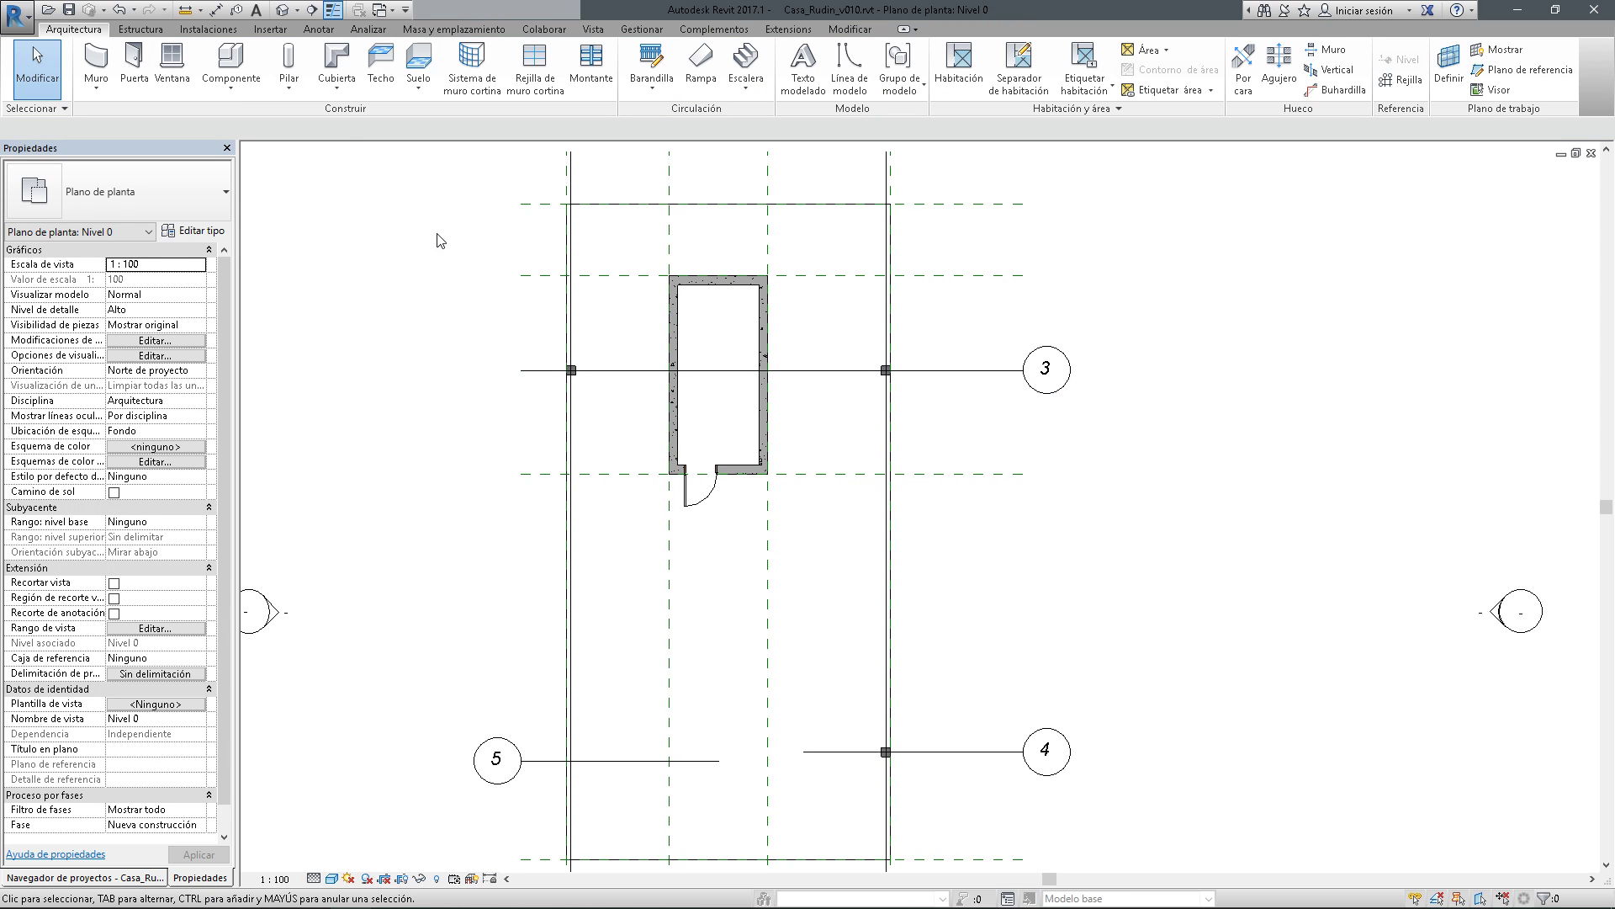
left_click(289, 80)
left_click(290, 124)
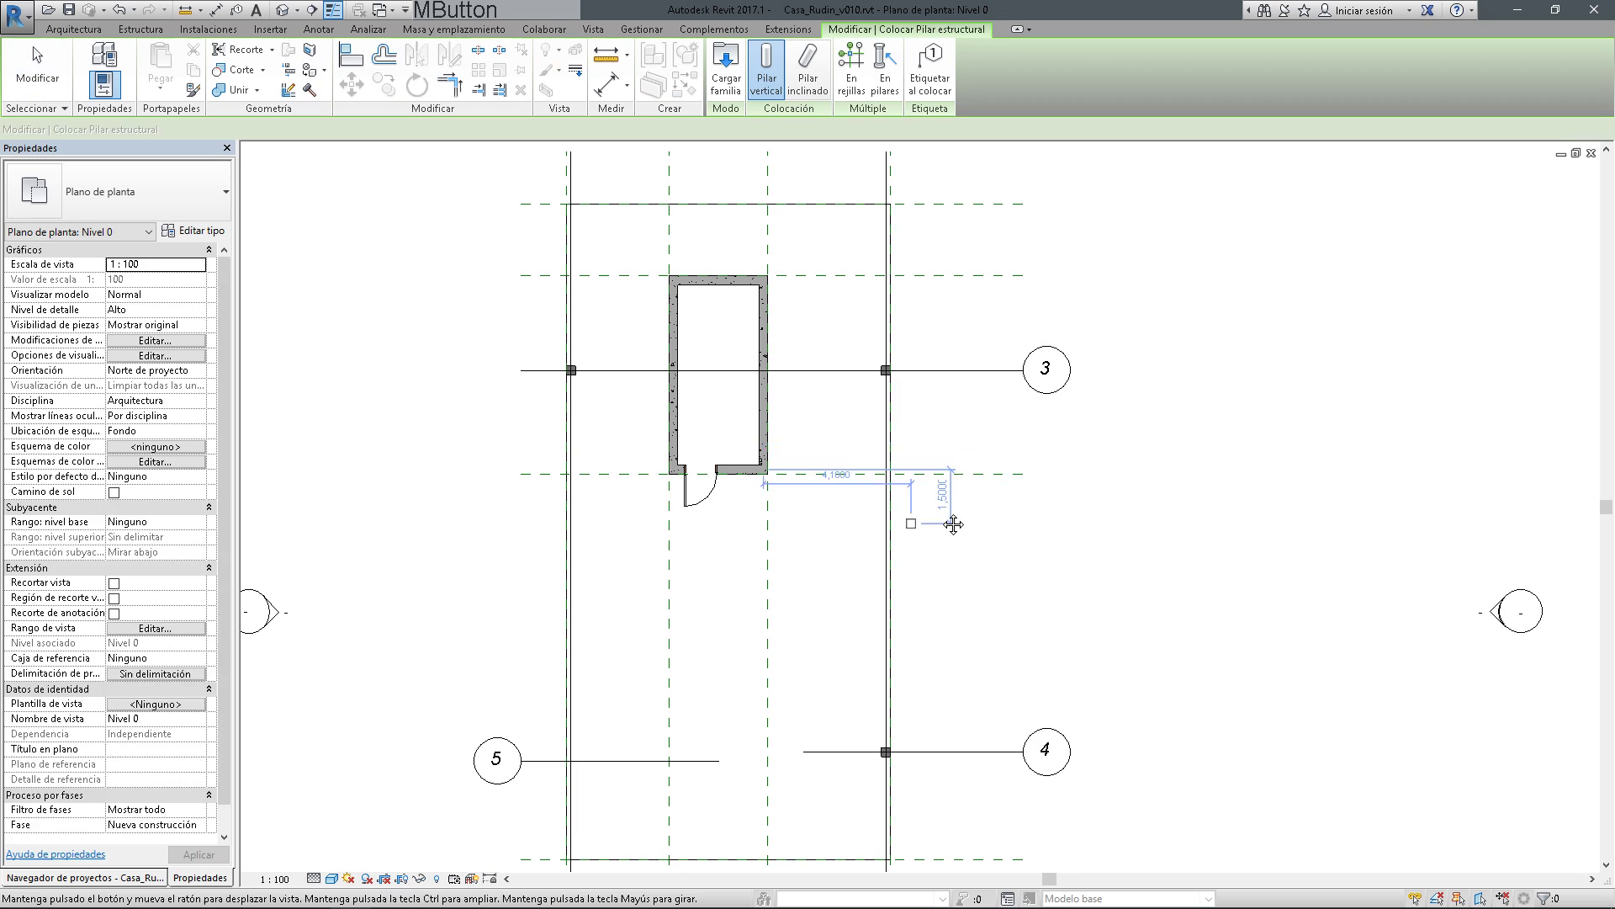
middle_click_drag(965, 538, 1017, 477)
right_click(1015, 477)
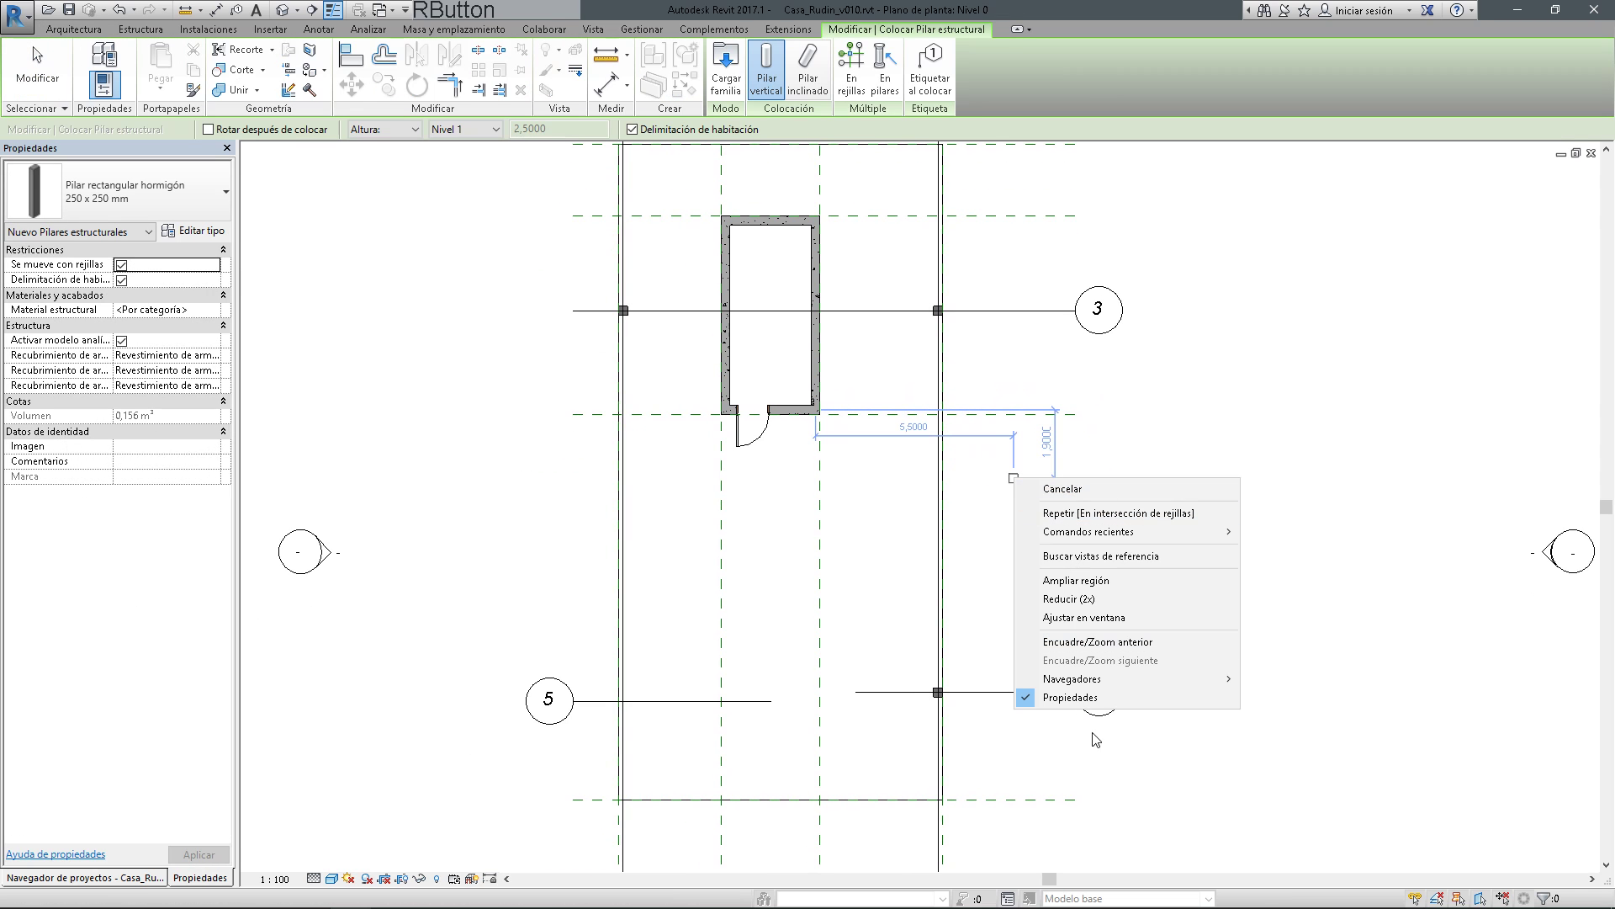
left_click(1062, 489)
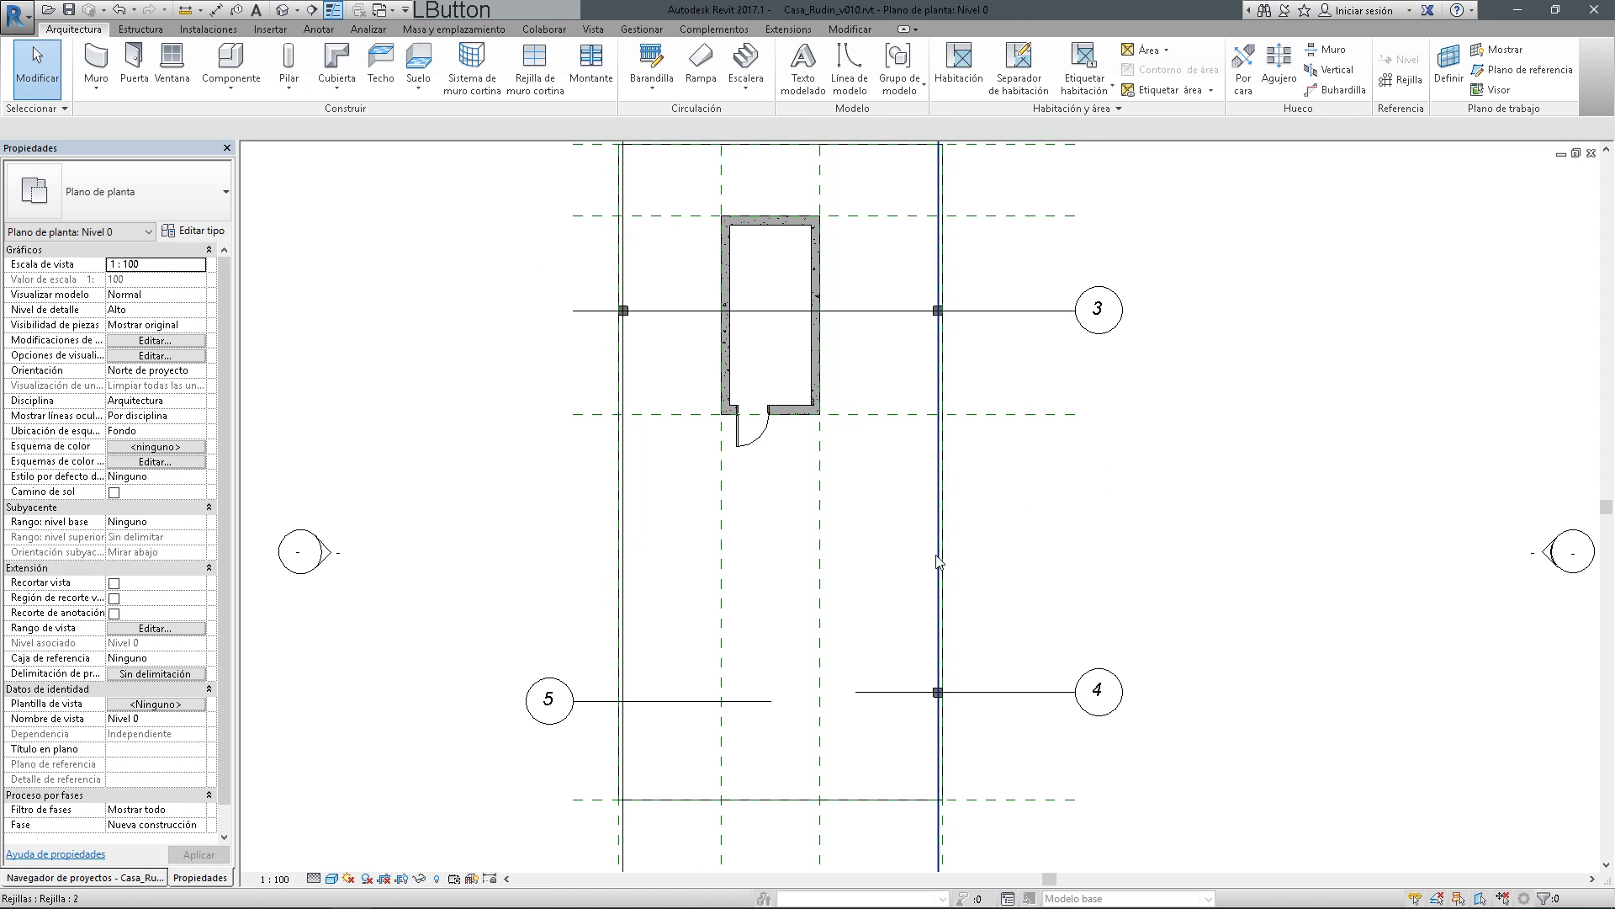
Open the default 3D view, orbit to the room and columns, and switch the visual style to hidden line
scroll(977, 562, "down", 1)
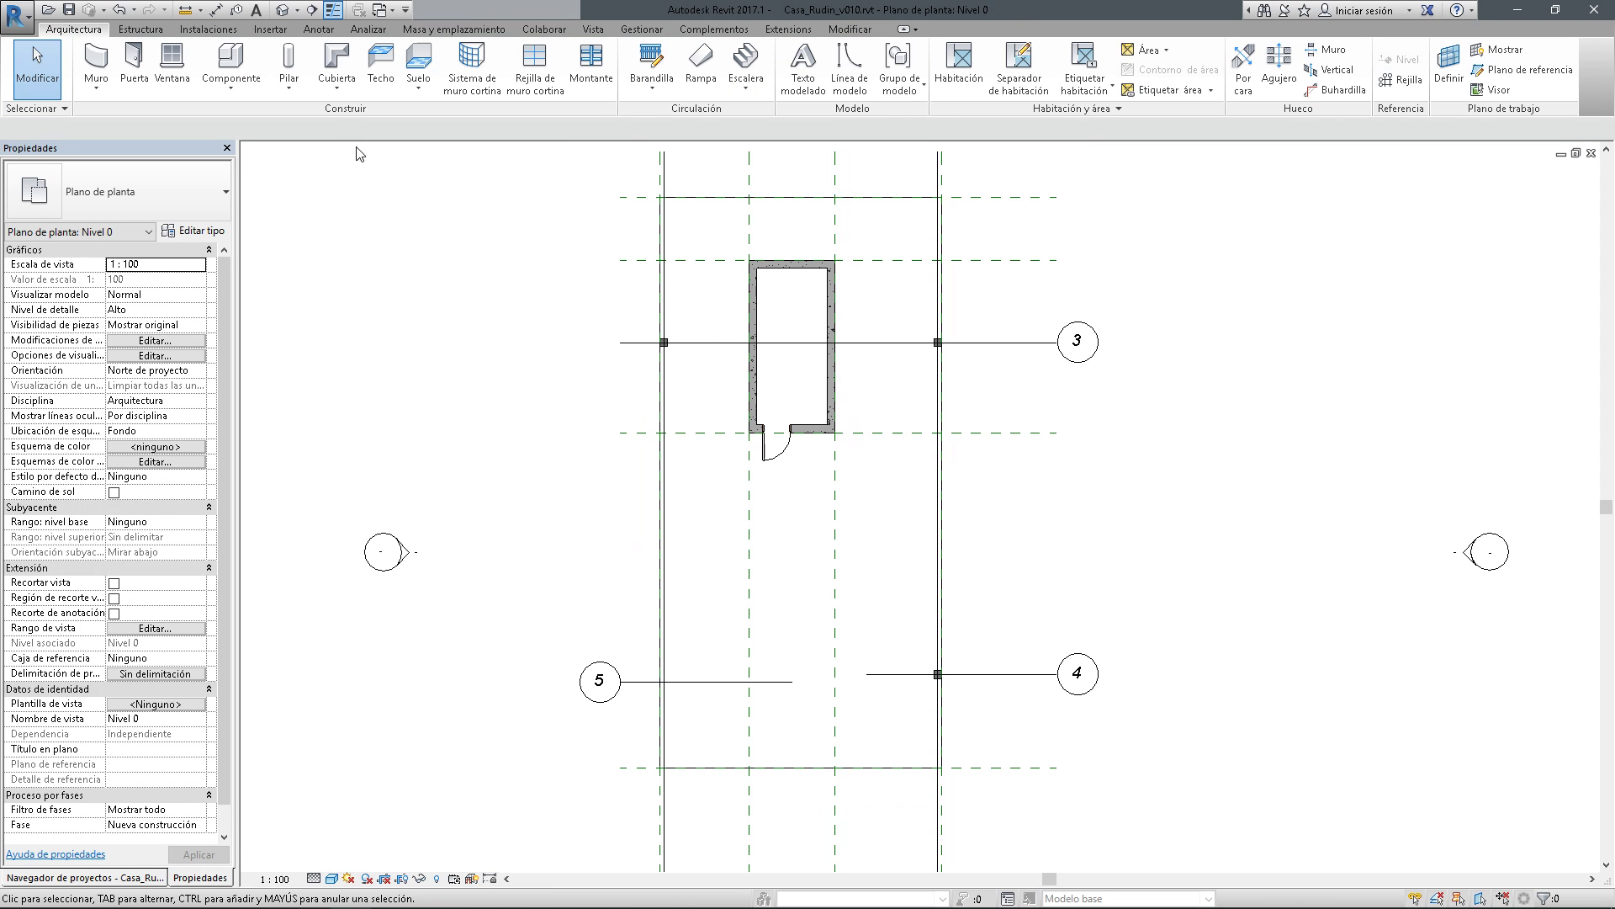
left_click(283, 9)
middle_click_drag(674, 589, 858, 610, "shift")
scroll(798, 566, "up", 4)
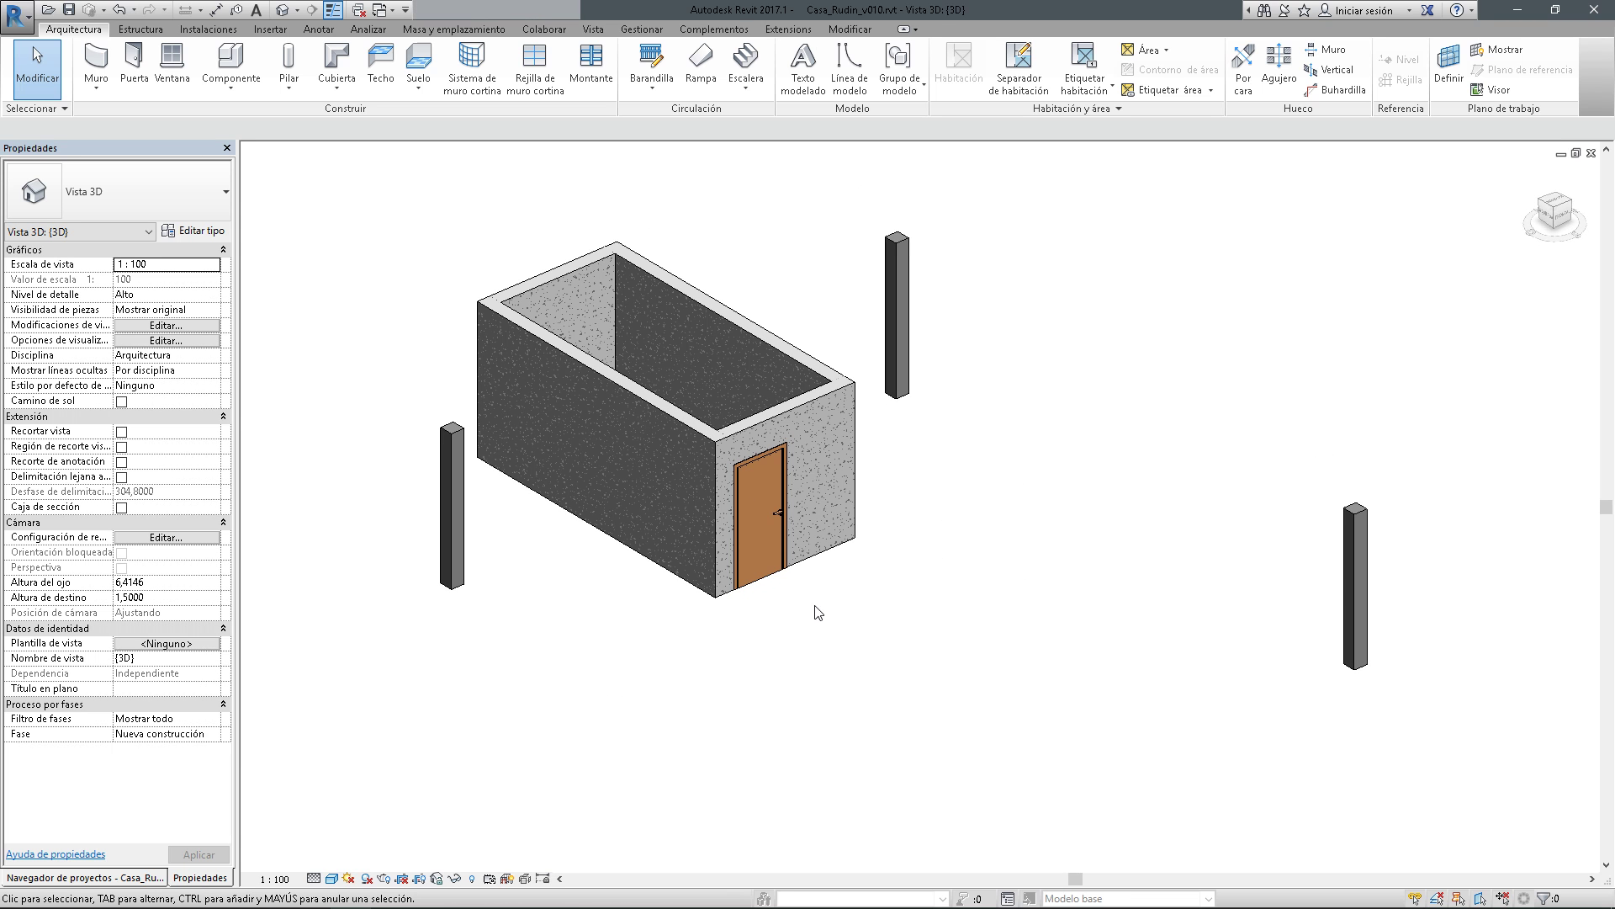
left_click(333, 880)
left_click(378, 793)
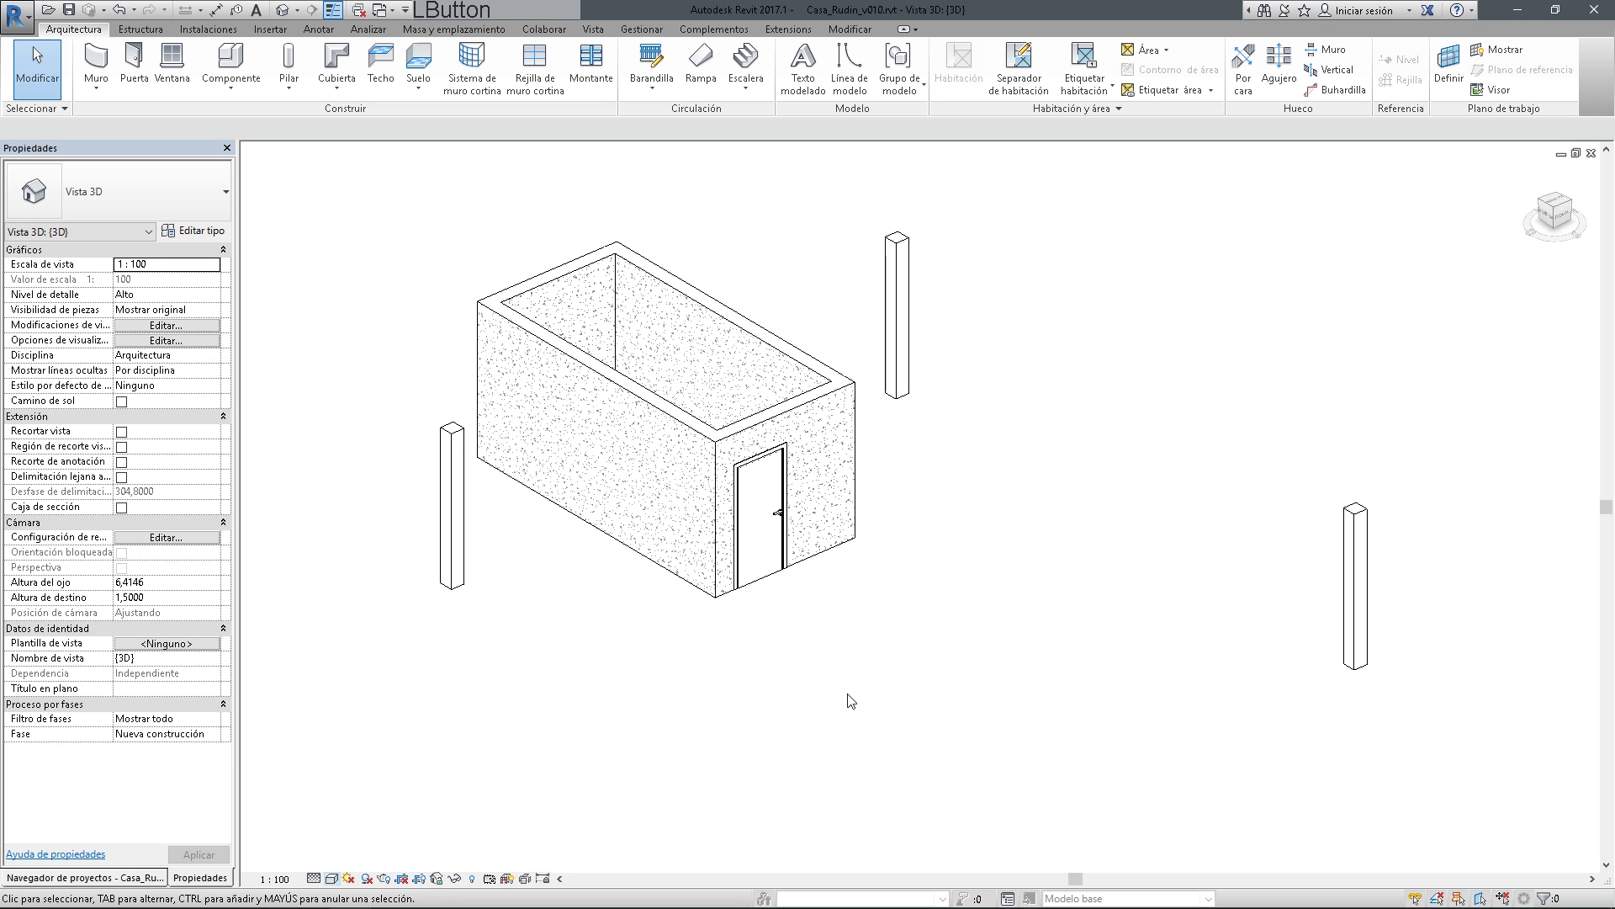
Try the Bajo detail level in the 3D view and settle on Medio
left_click(314, 878)
left_click(330, 826)
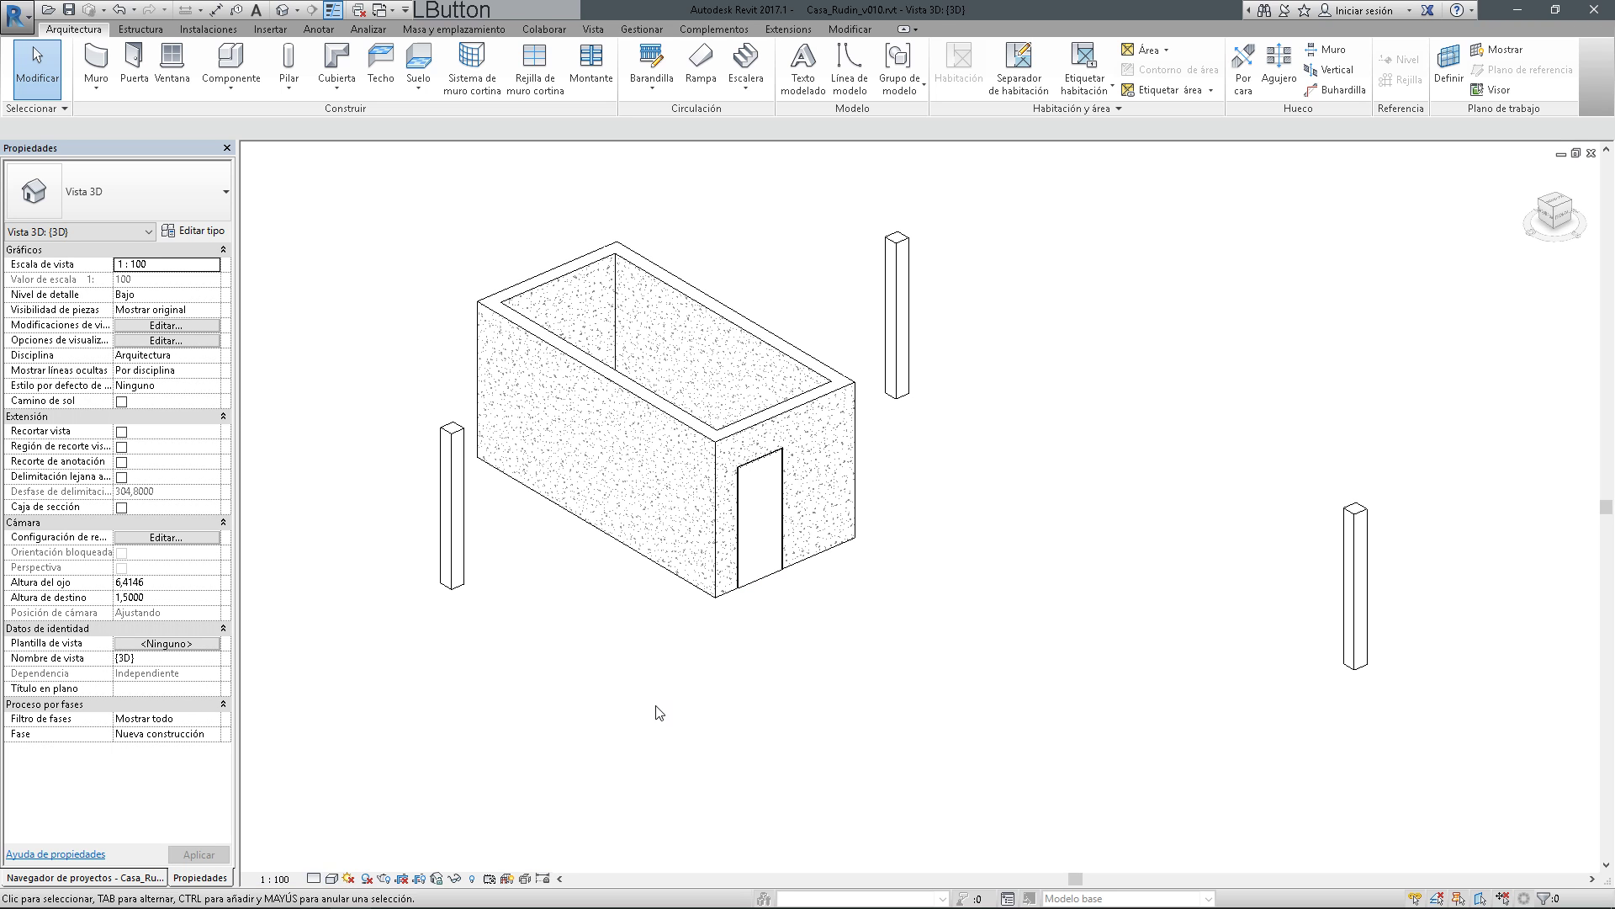
left_click(314, 878)
left_click(333, 841)
middle_click_drag(771, 733, 794, 667, "shift")
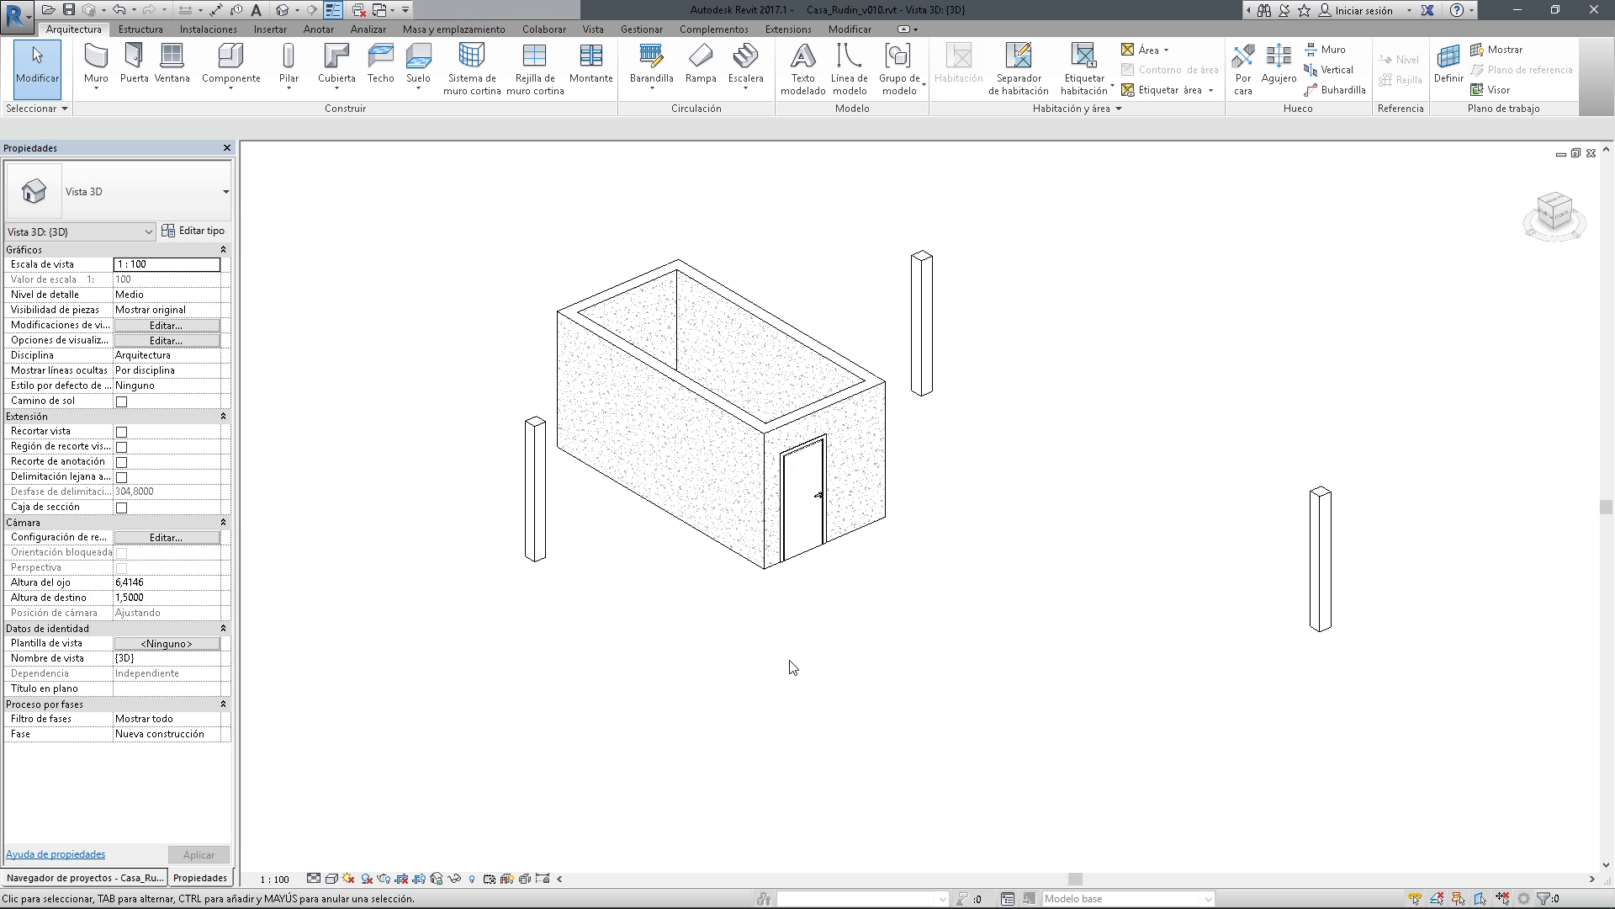
Return to the Nivel 0 floor plan and consult the short wall at point P' in the Foxit Reader PDF plan
left_click(386, 10)
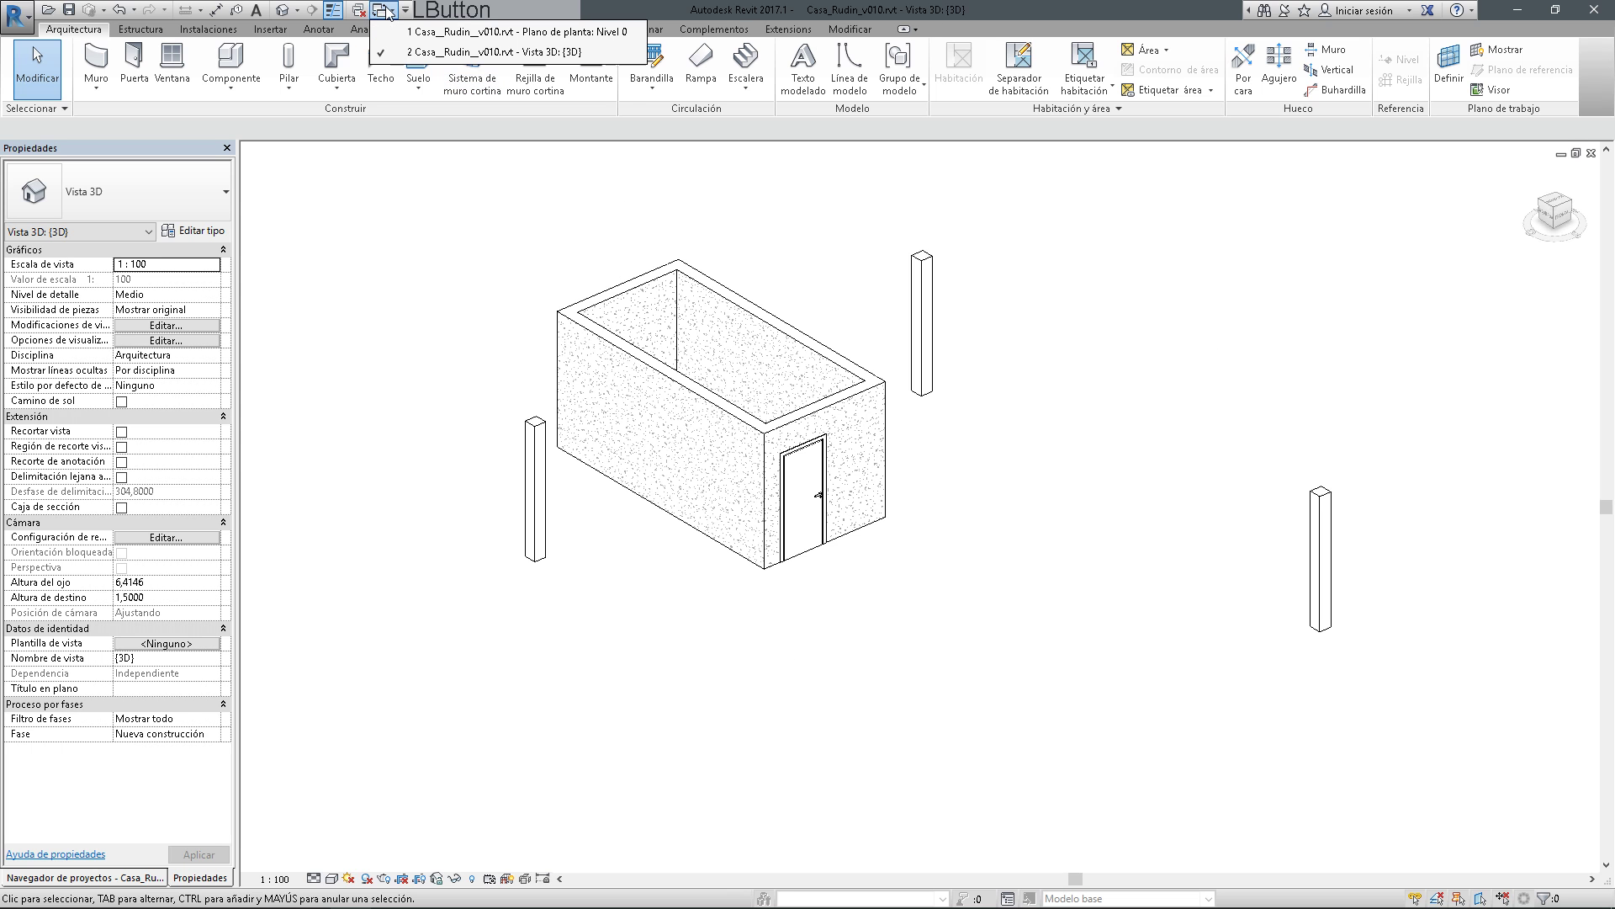
left_click(434, 32)
middle_click_drag(856, 477, 867, 449)
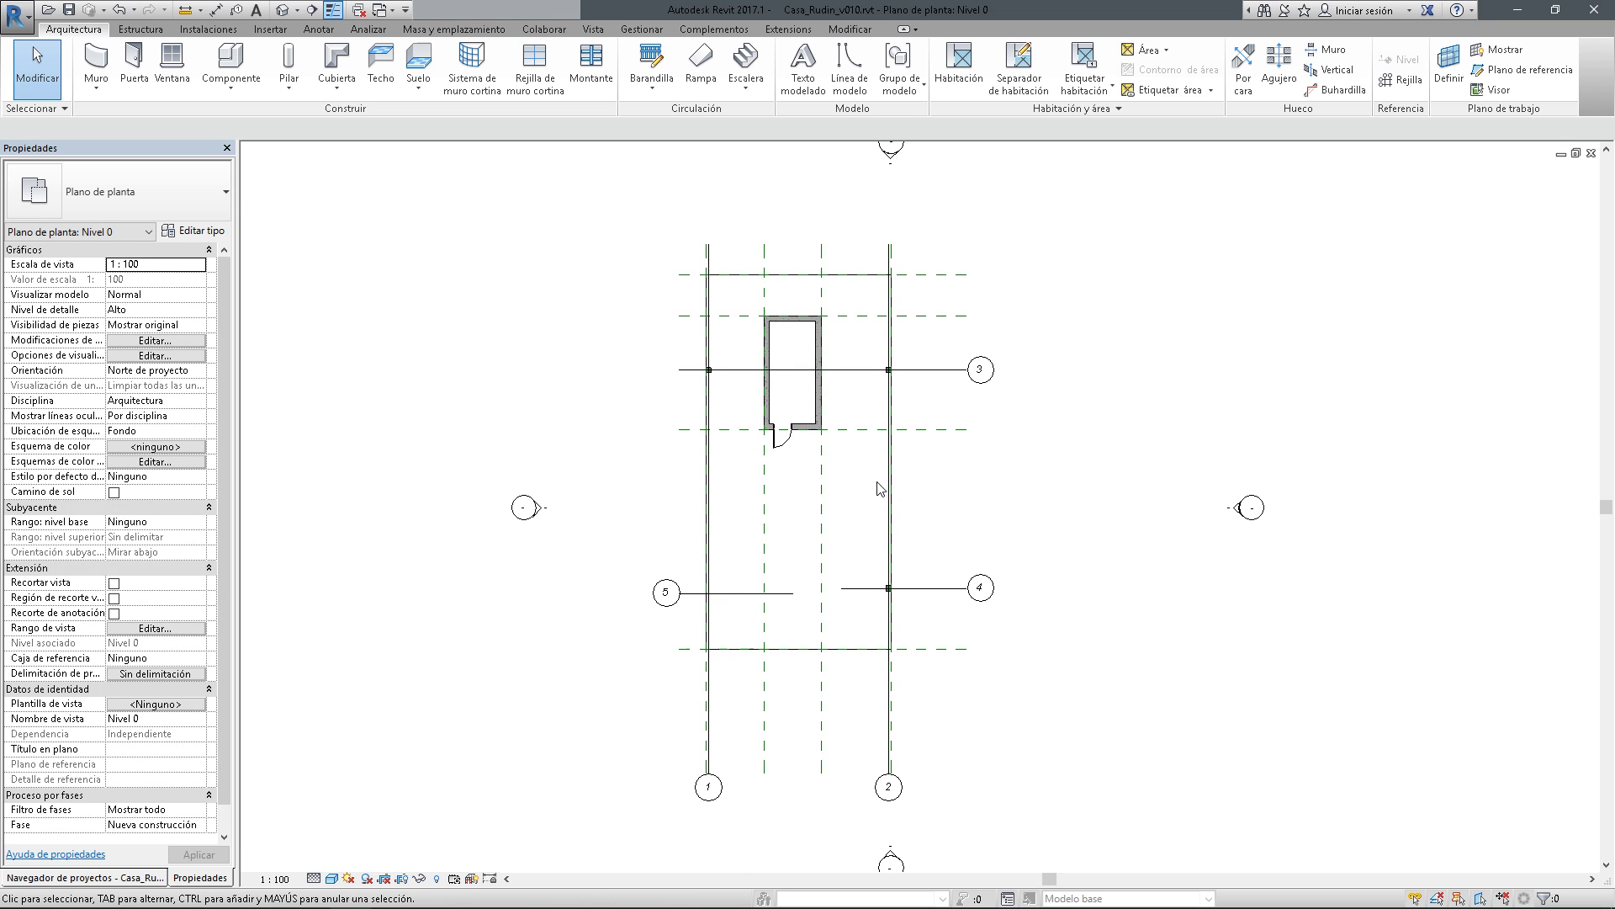
scroll(750, 595, "up", 6)
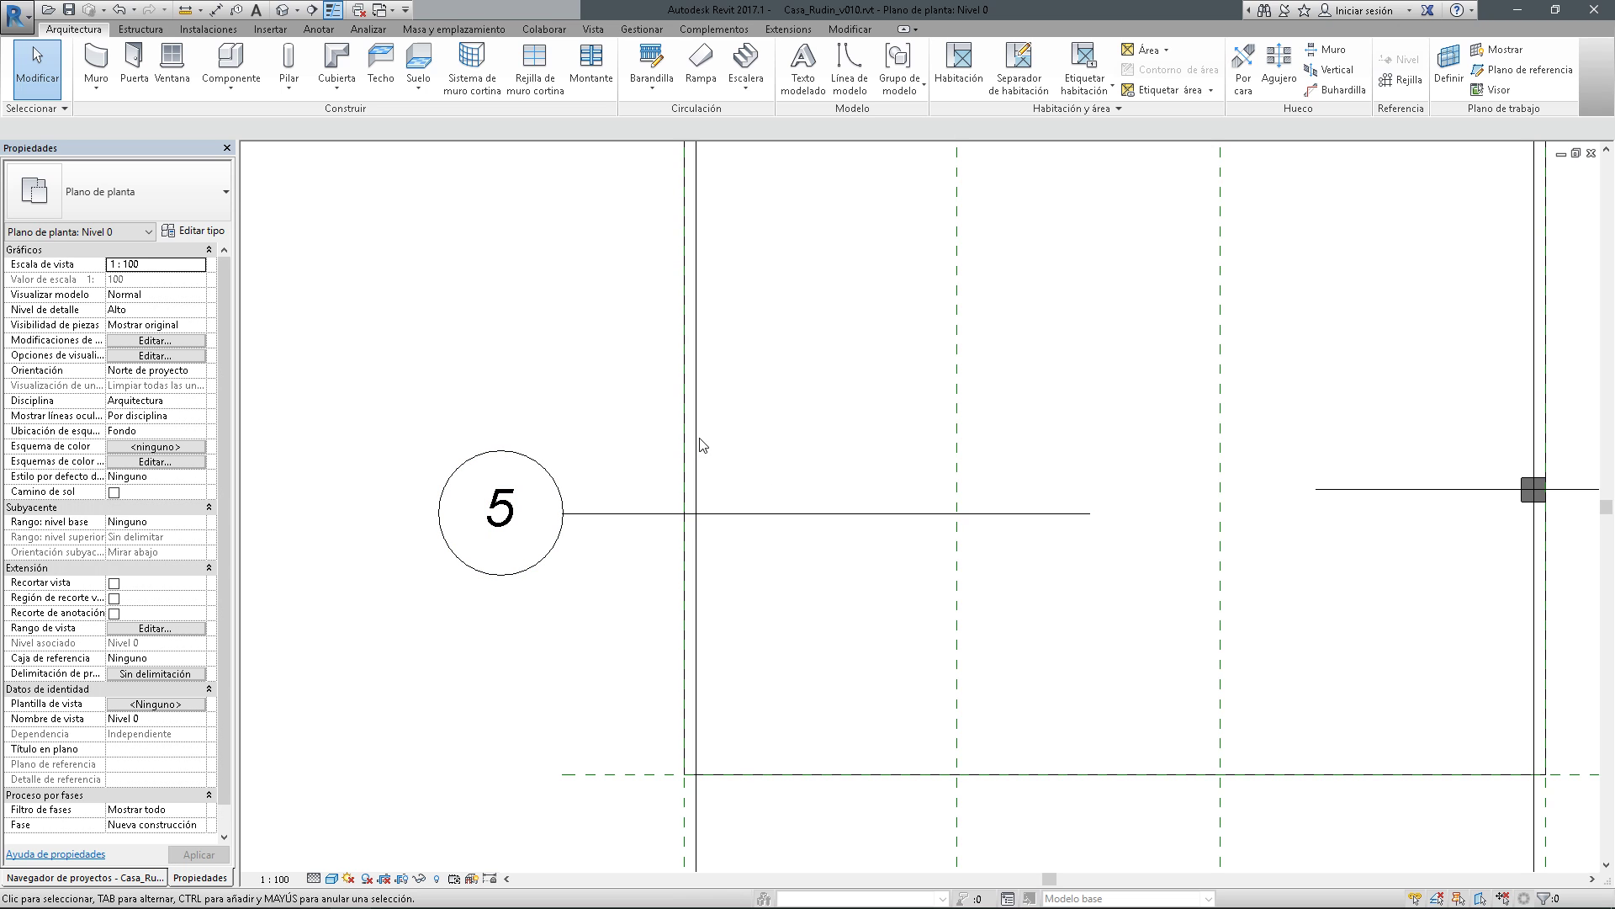
key("alt+Tab")
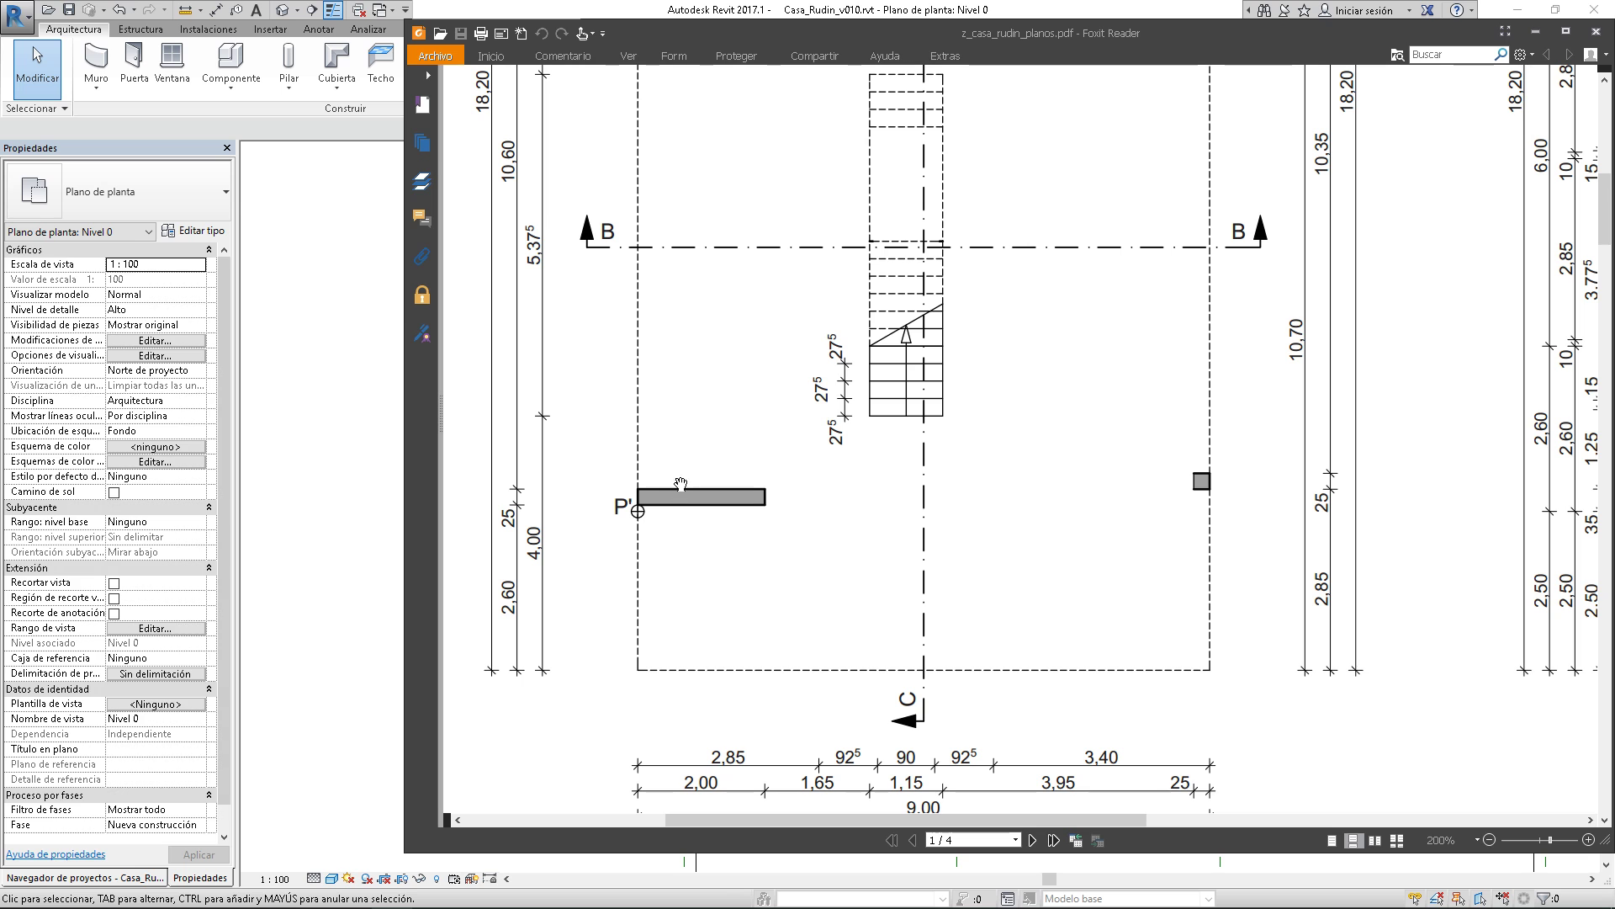
left_click(314, 452)
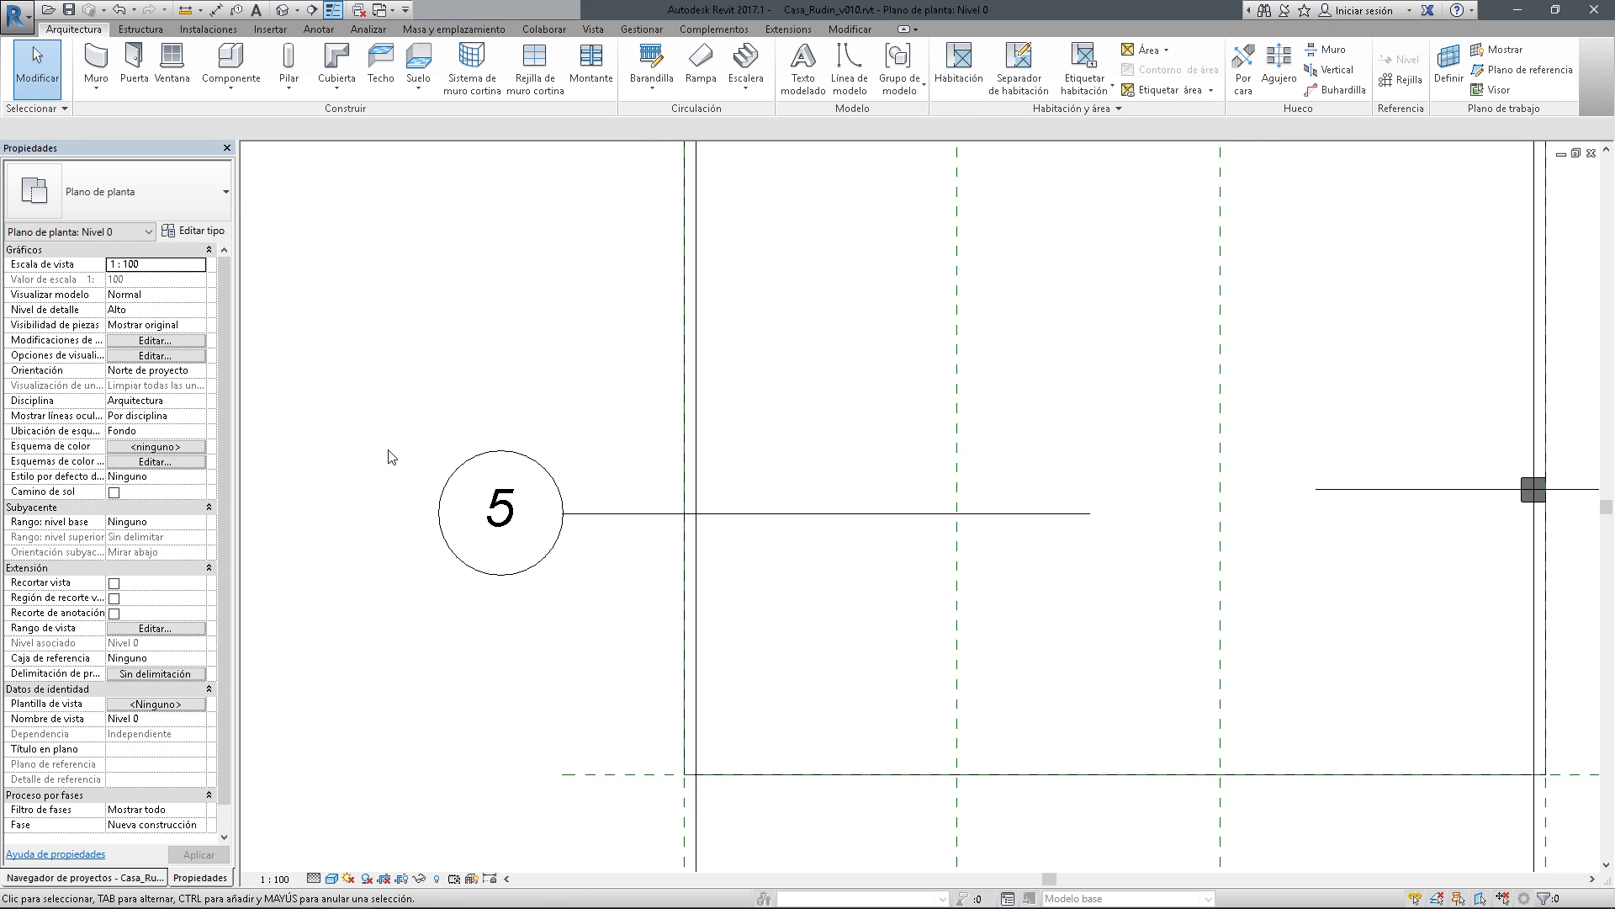
scroll(396, 459, "down", 2)
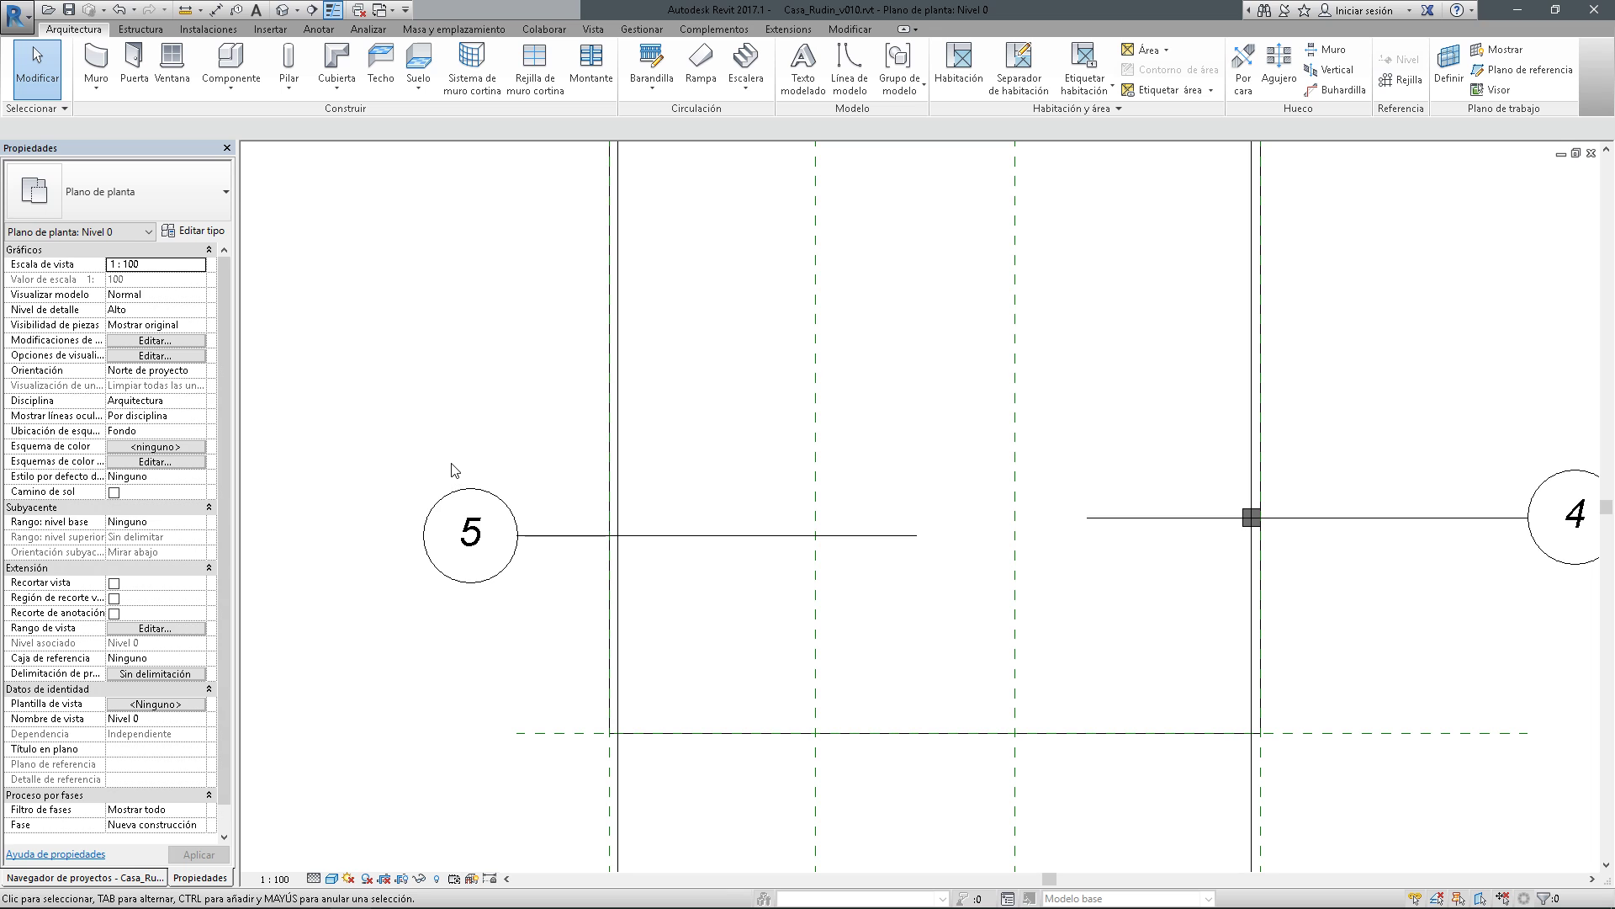
Start a wall of type Hormigón - 25 cm with its location line set to Eje del muro
left_click(96, 66)
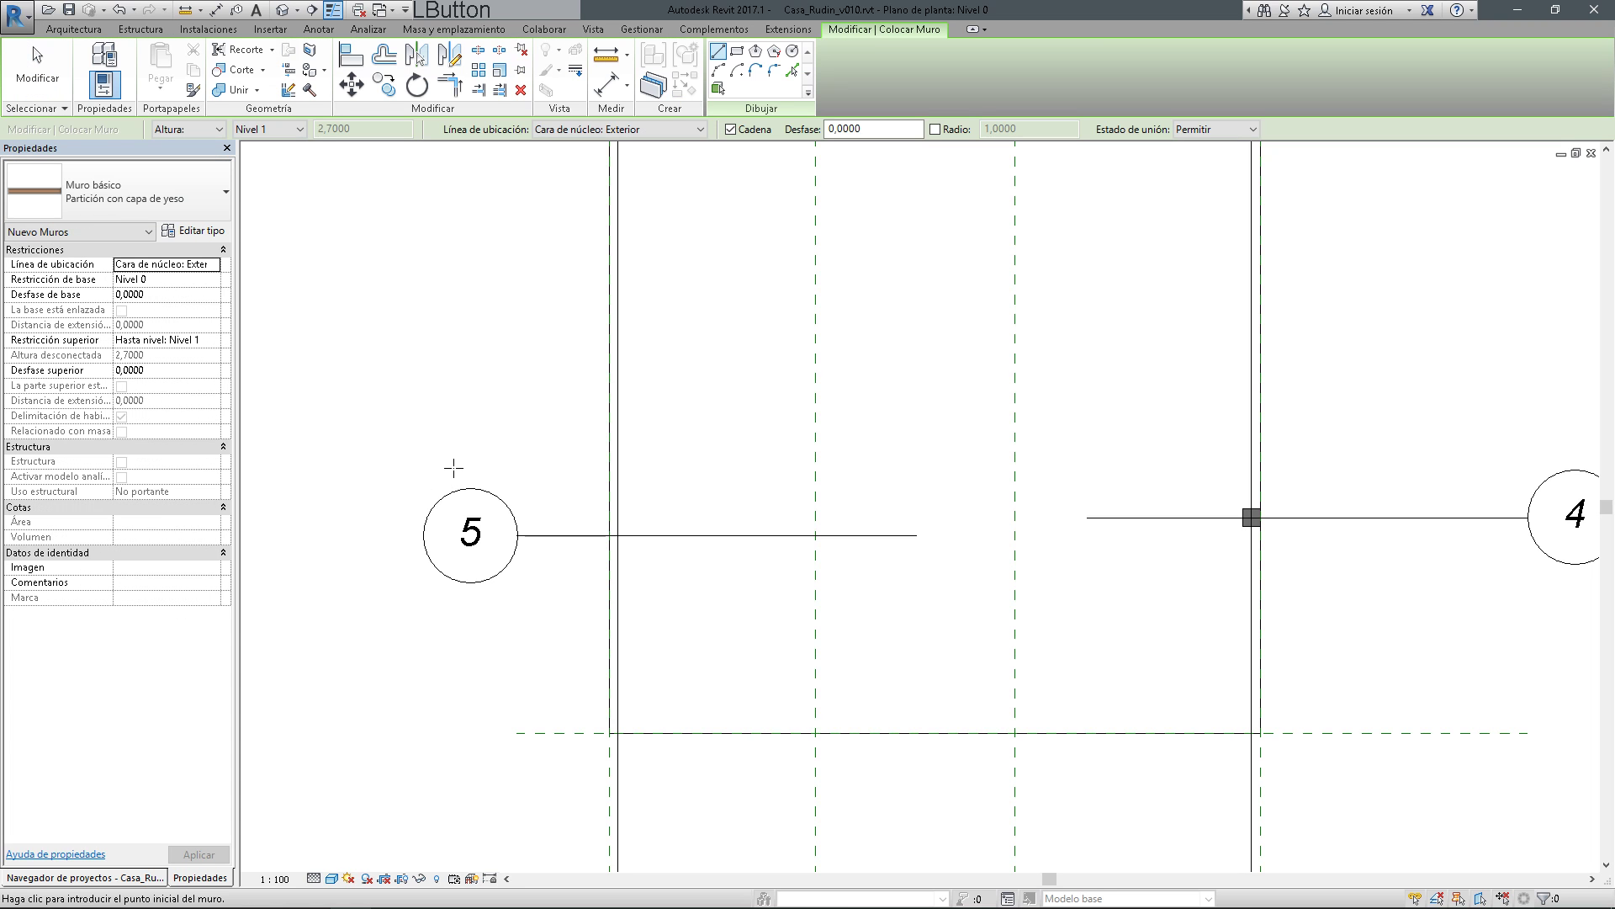
left_click(153, 200)
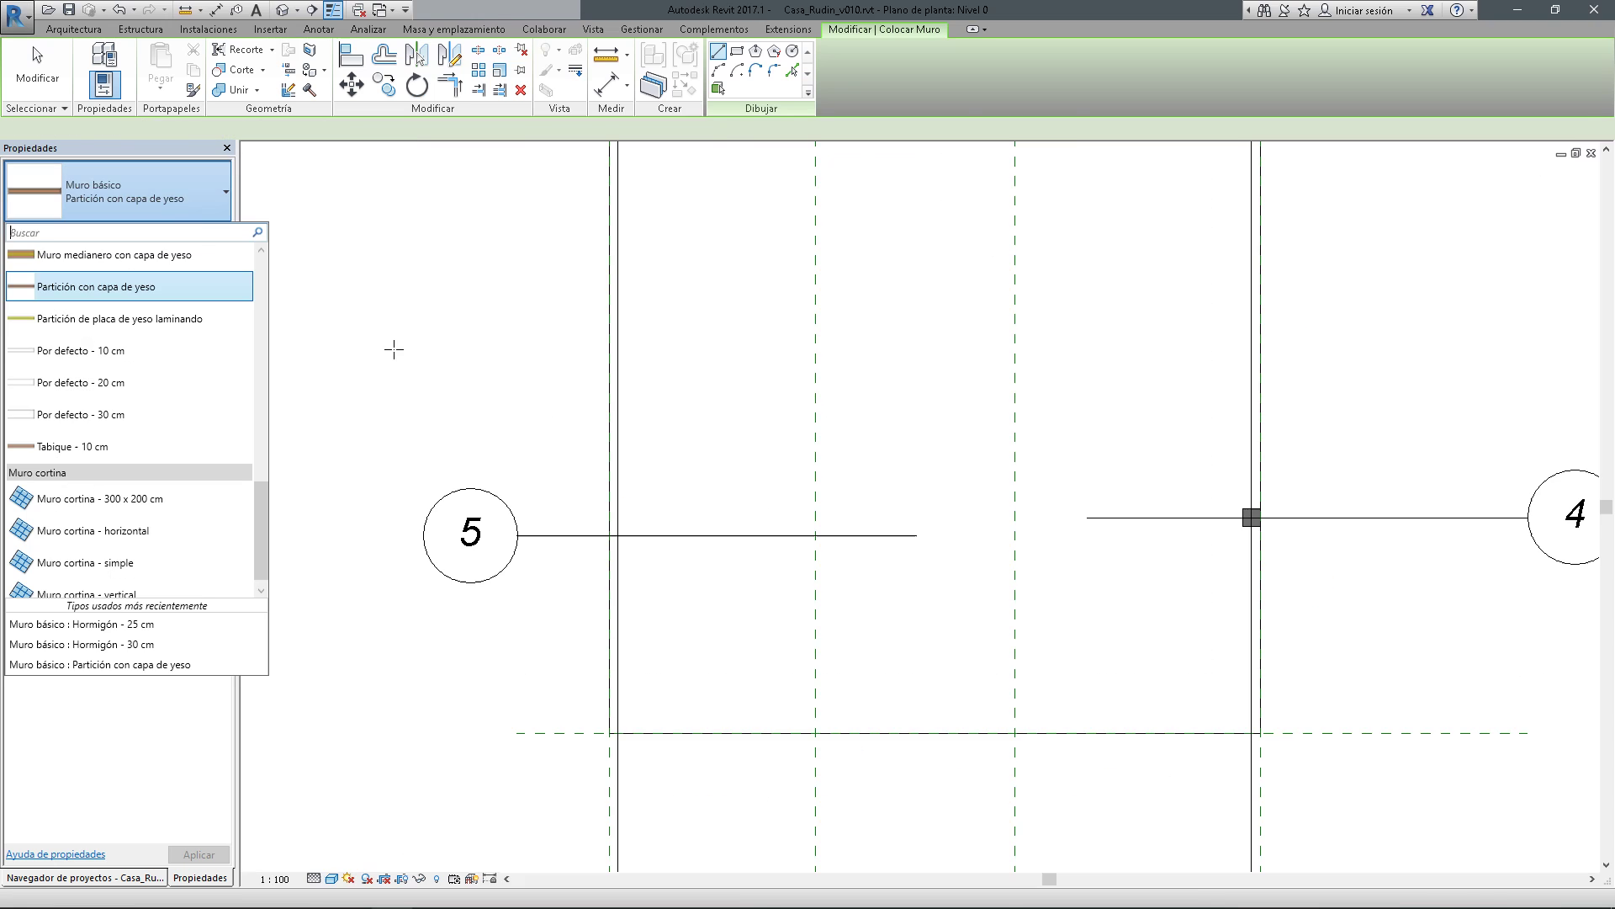
mouse_move(185, 345)
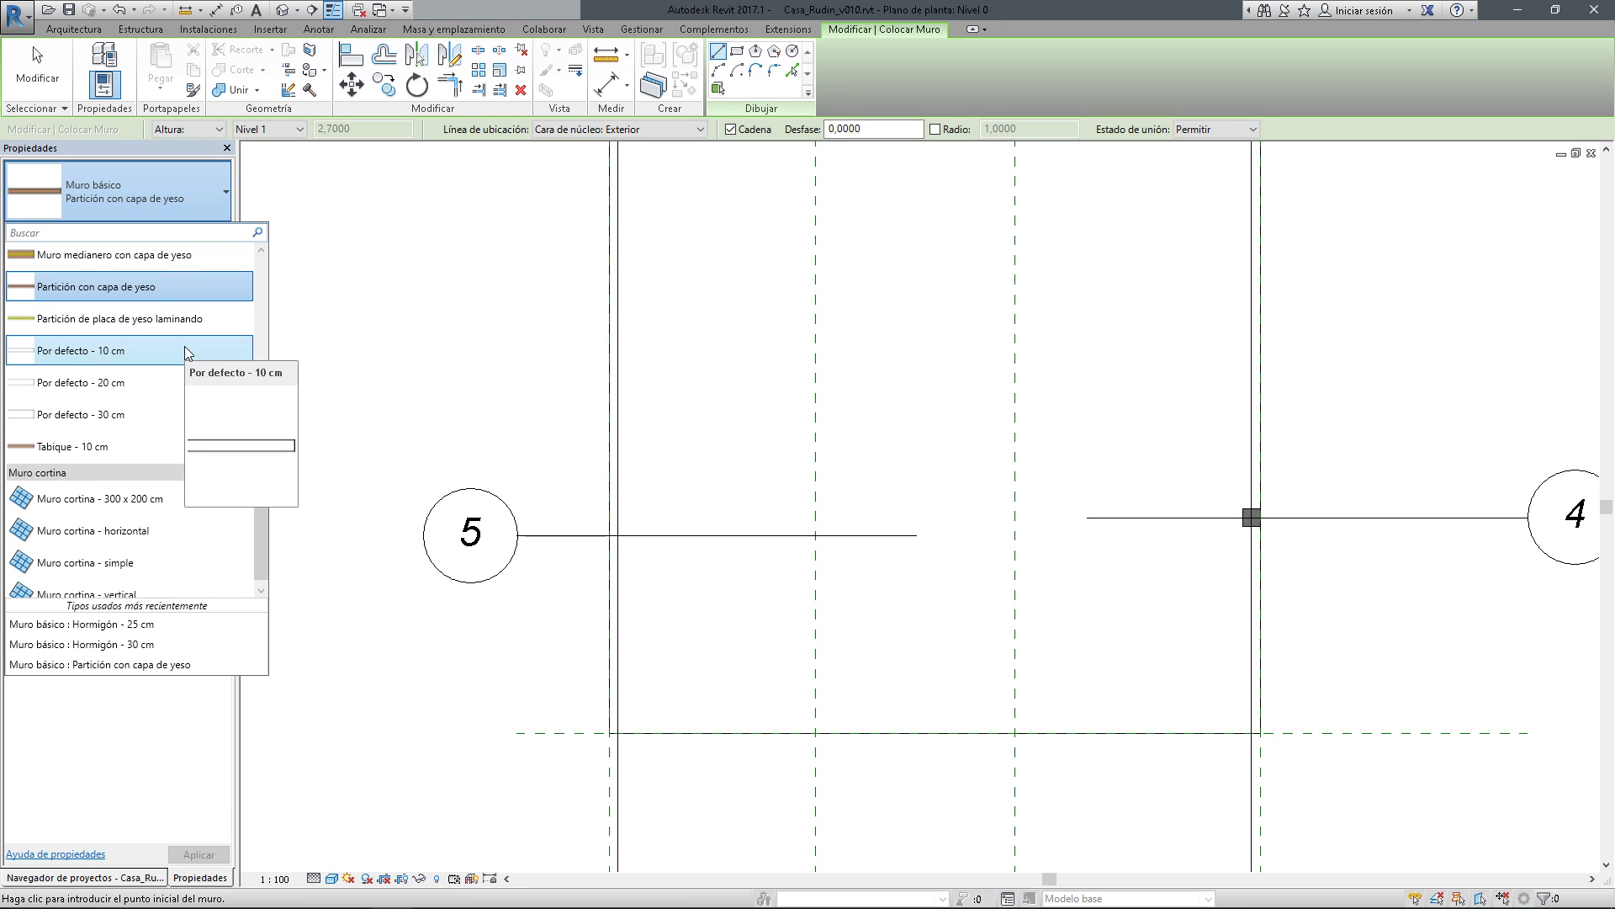
scroll(184, 351, "up", 4)
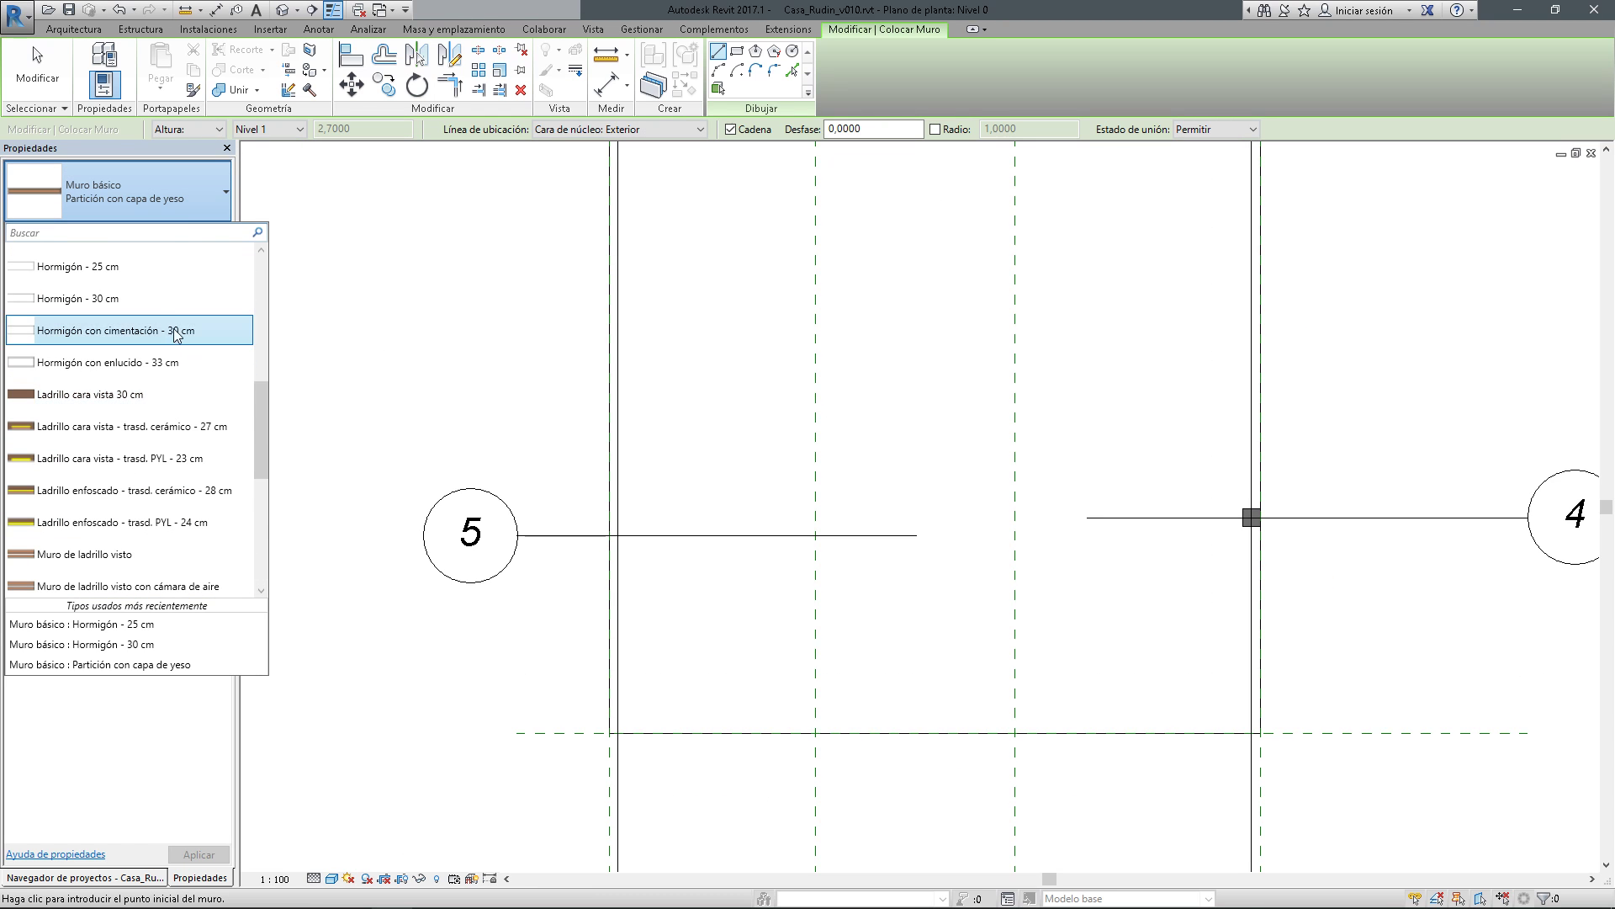
left_click(101, 266)
middle_click_drag(395, 431, 415, 442)
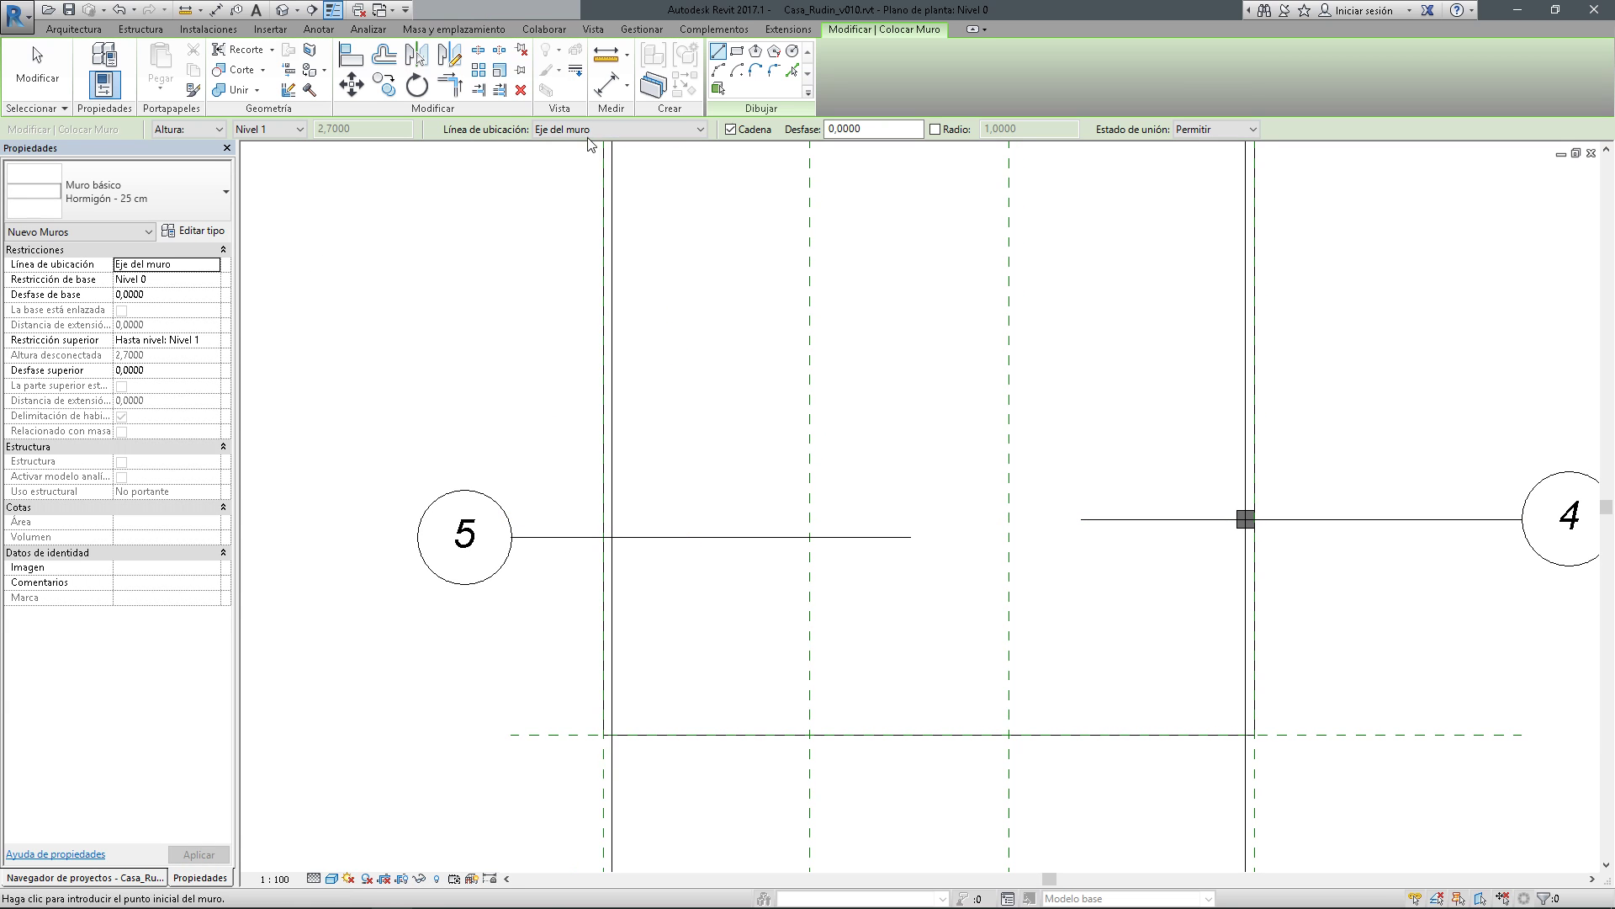
Start the wall on grid line 5, consult its length in the Foxit Reader PDF plan, and cancel that start point
scroll(672, 446, "up", 2)
middle_click_drag(673, 434, 610, 444)
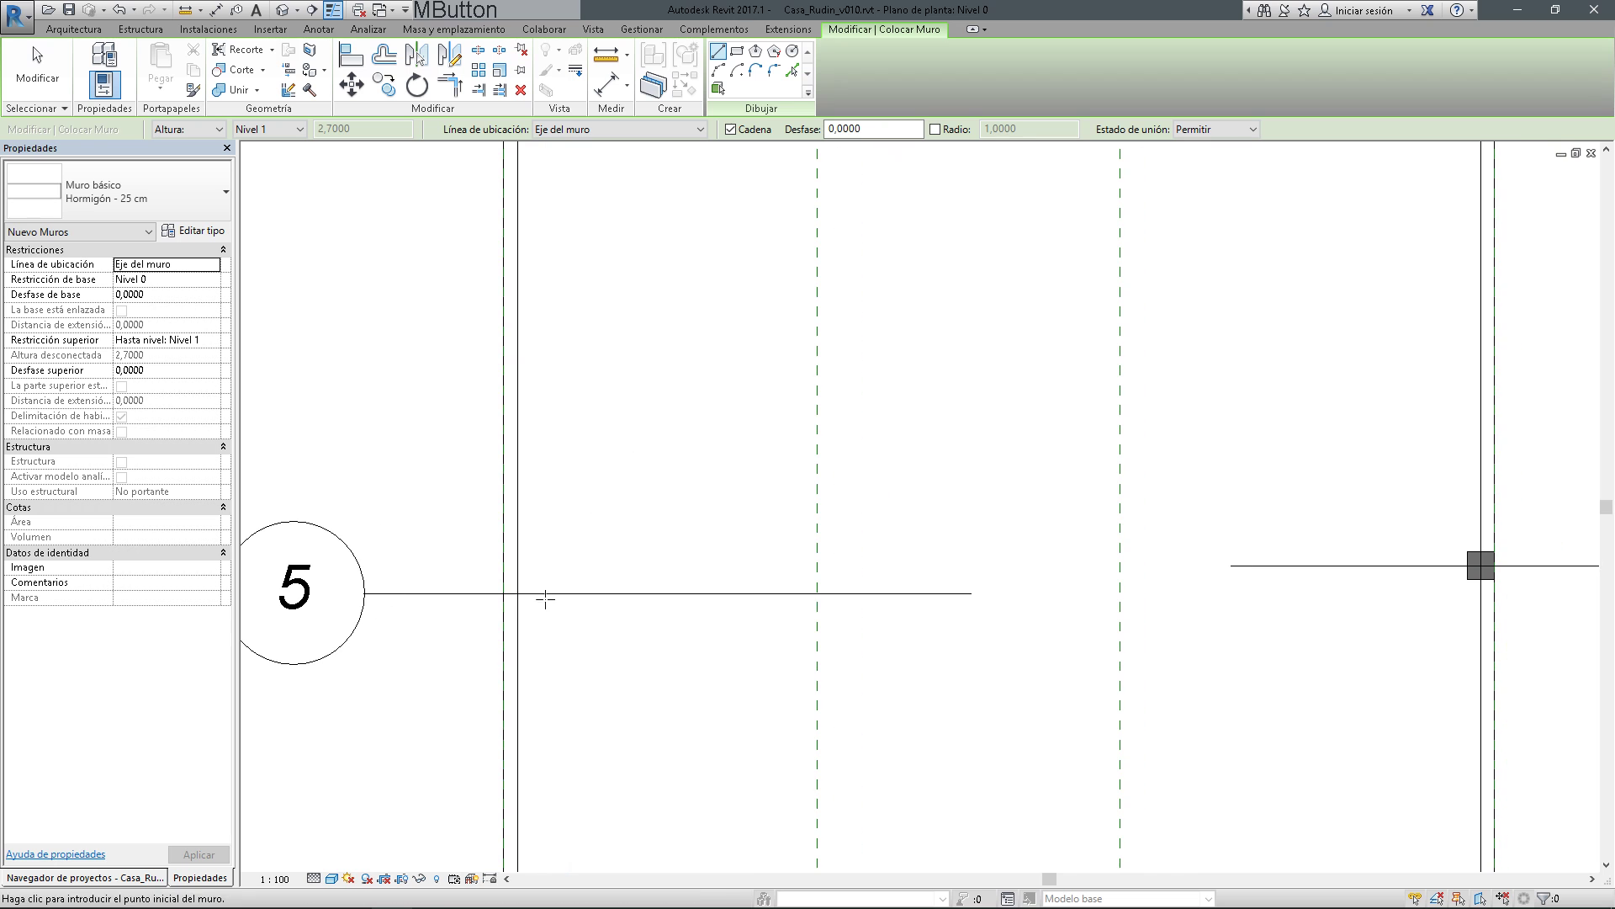
left_click(504, 593)
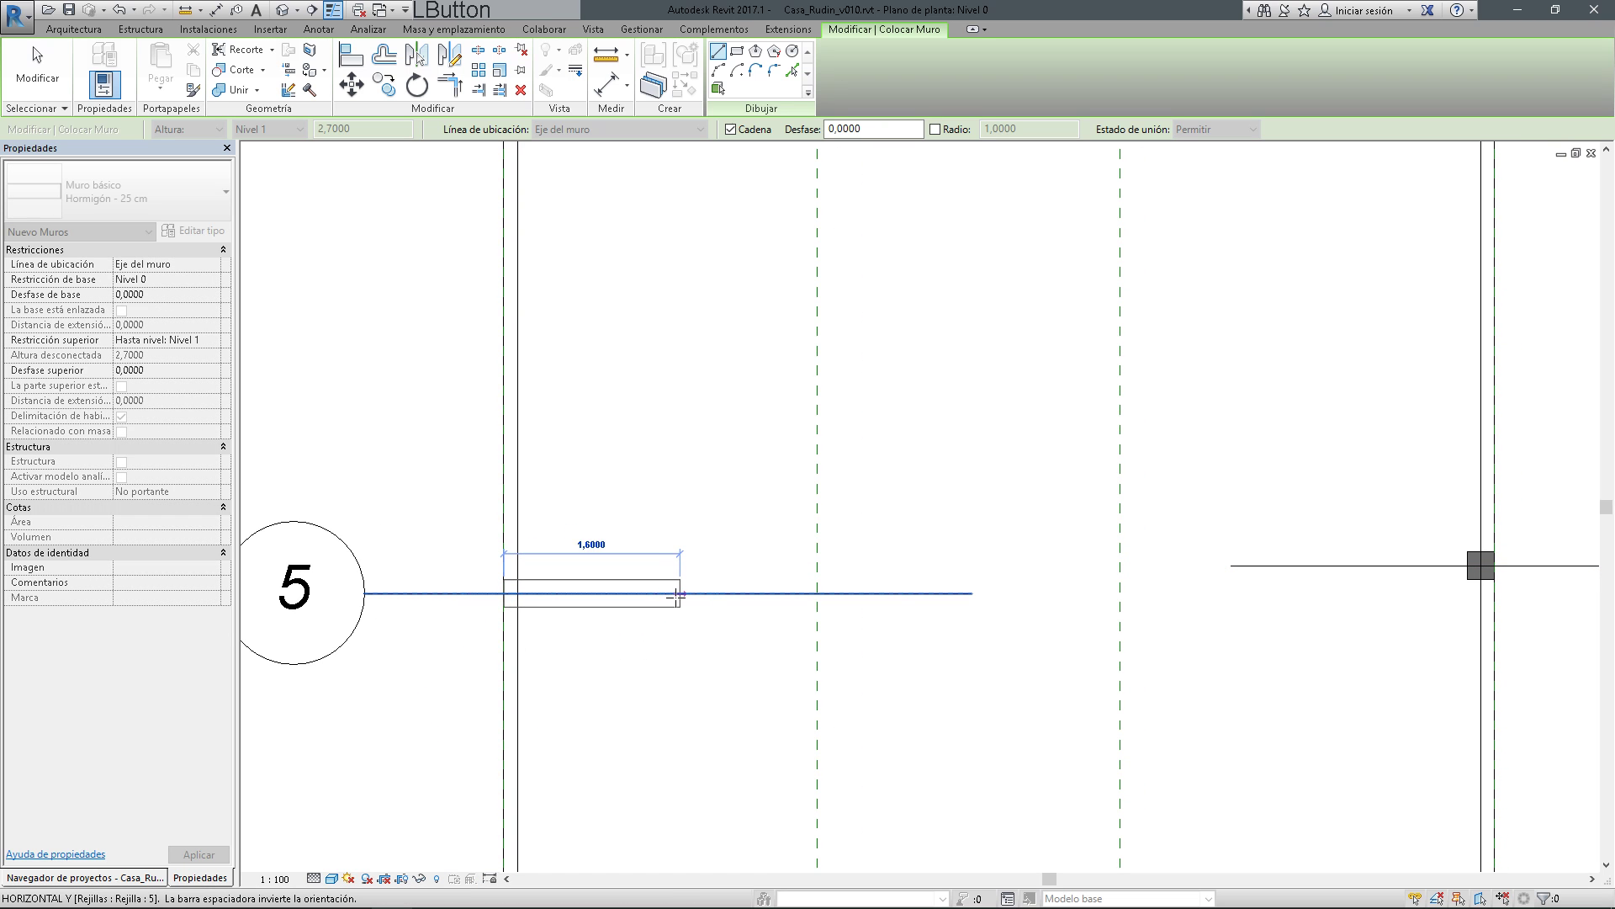
key("alt+Tab")
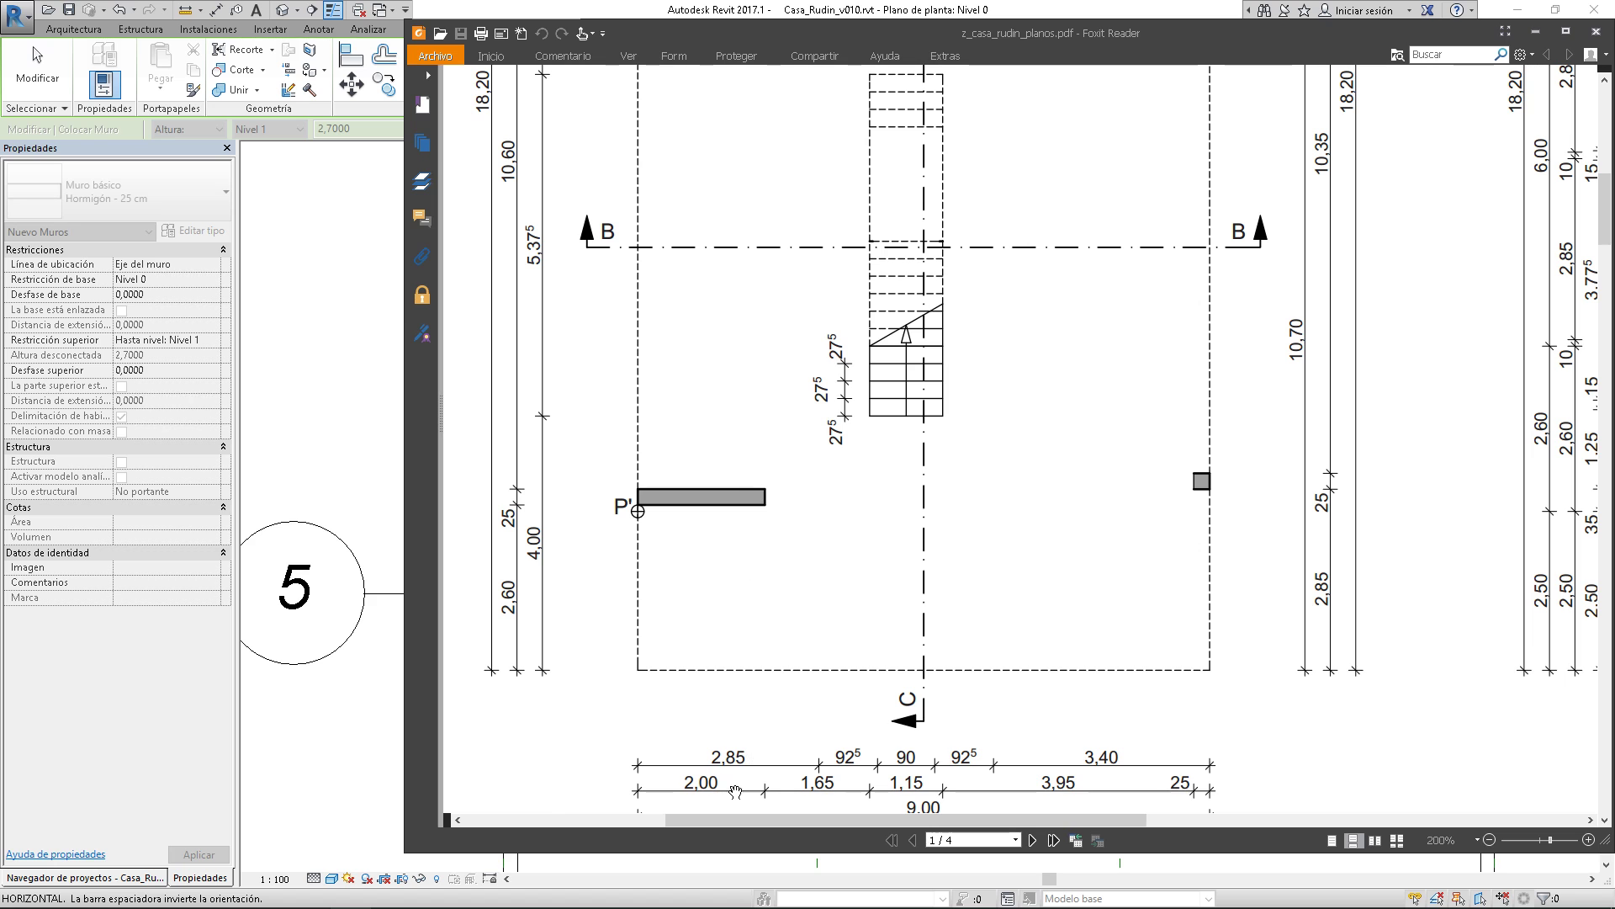
key("alt+Tab")
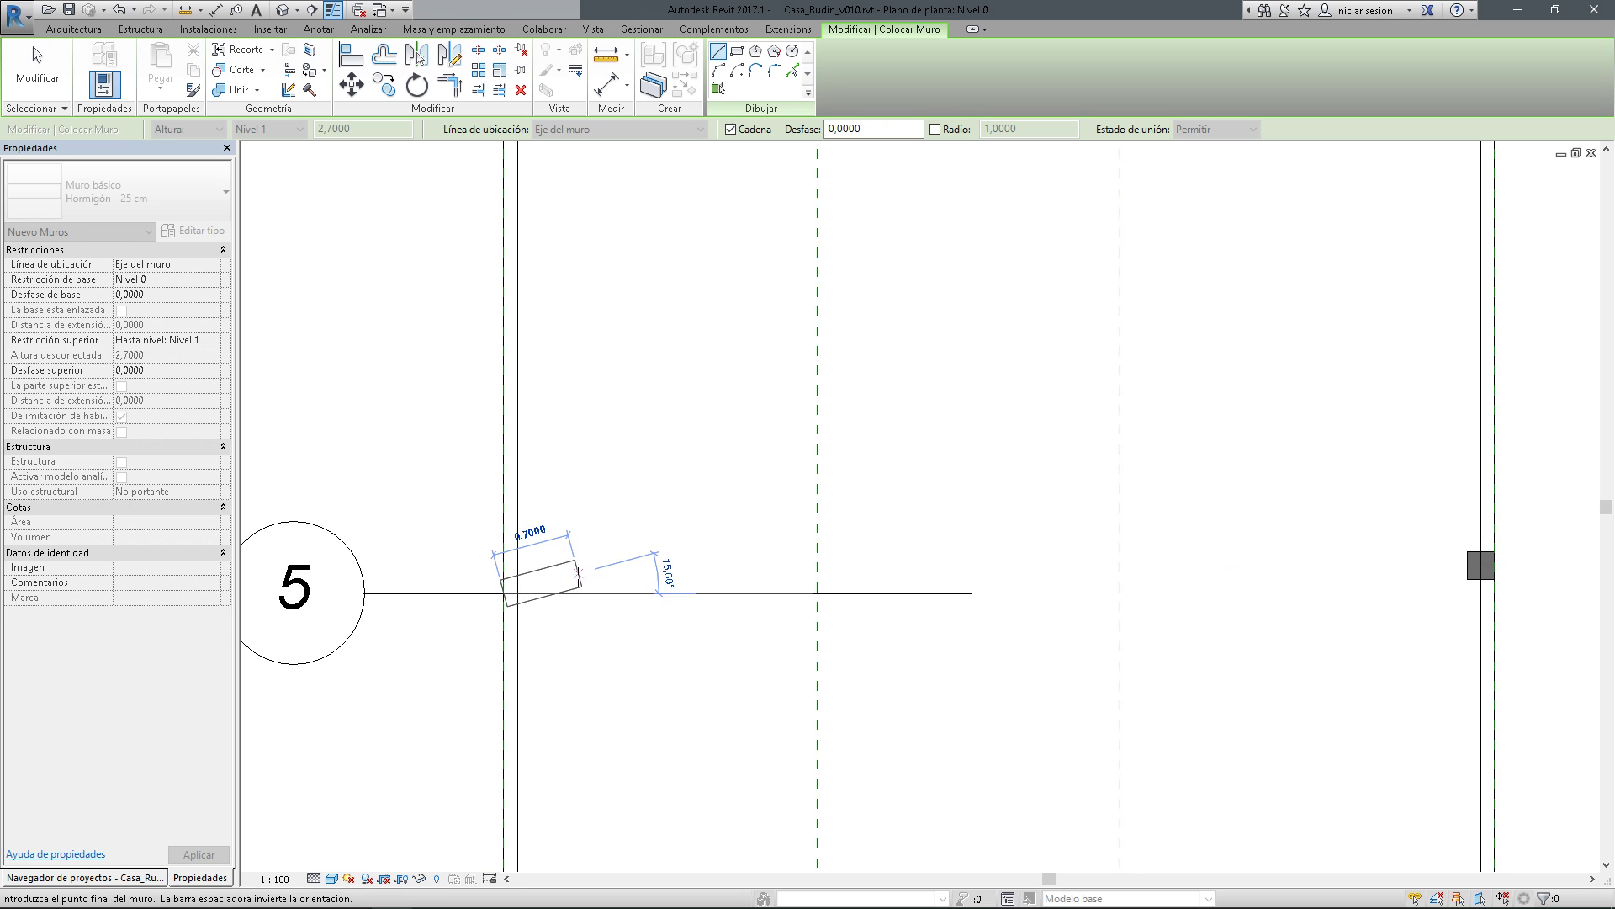
key("Escape")
Draw a 2,5 m long Hormigón - 25 cm wall along grid line 5, starting at the plot edge beside grid line 1, and finish the wall command
left_click(509, 593)
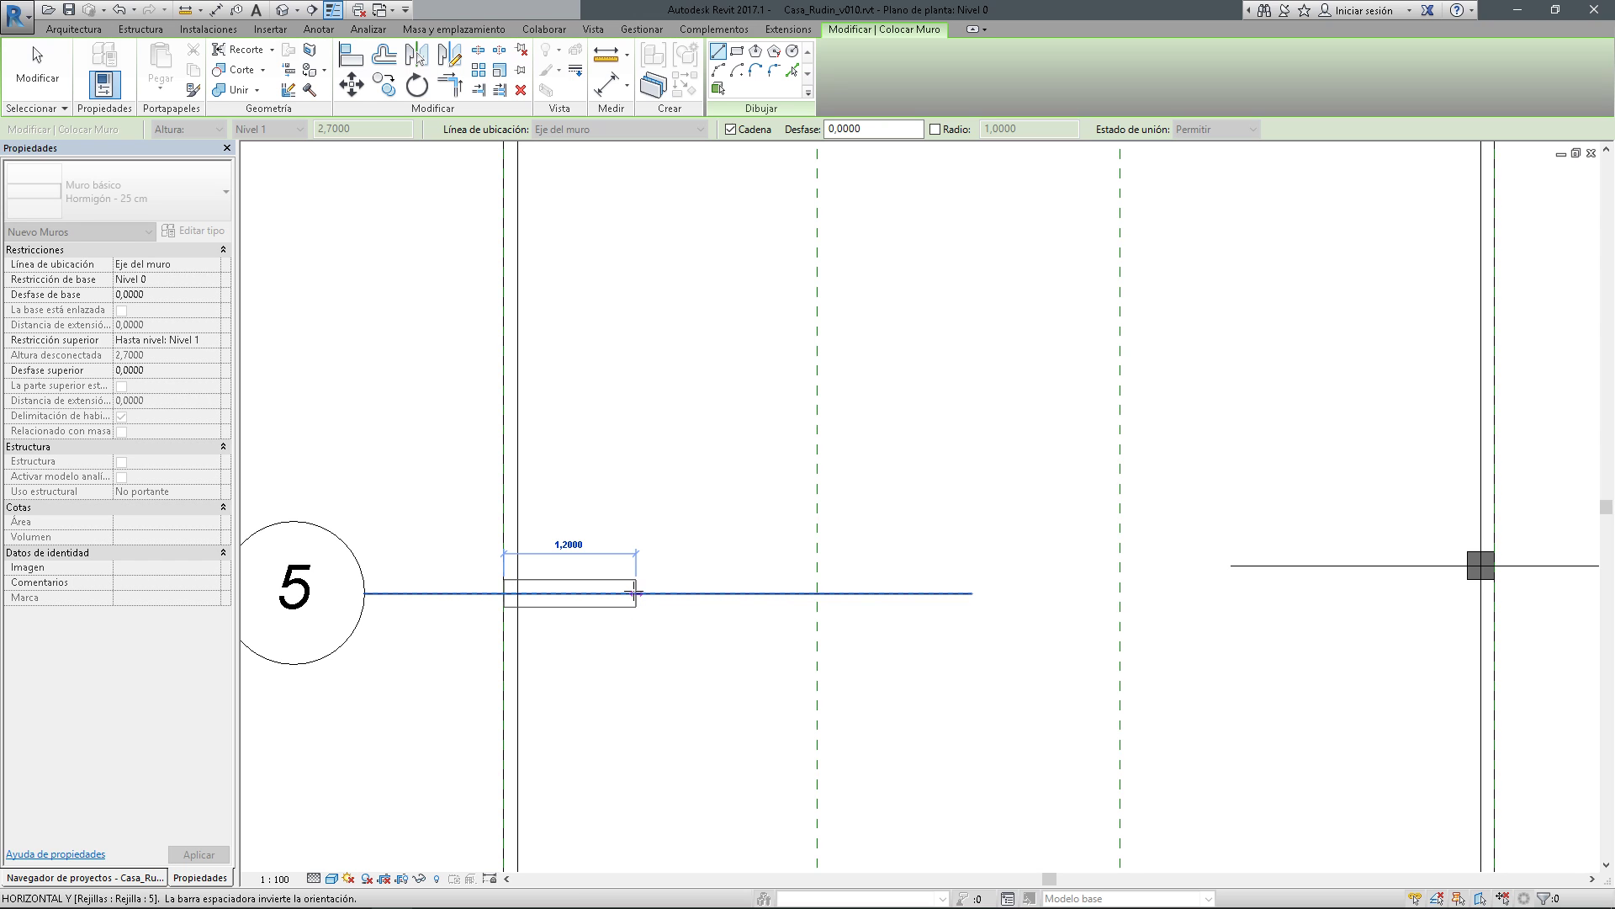
type("2")
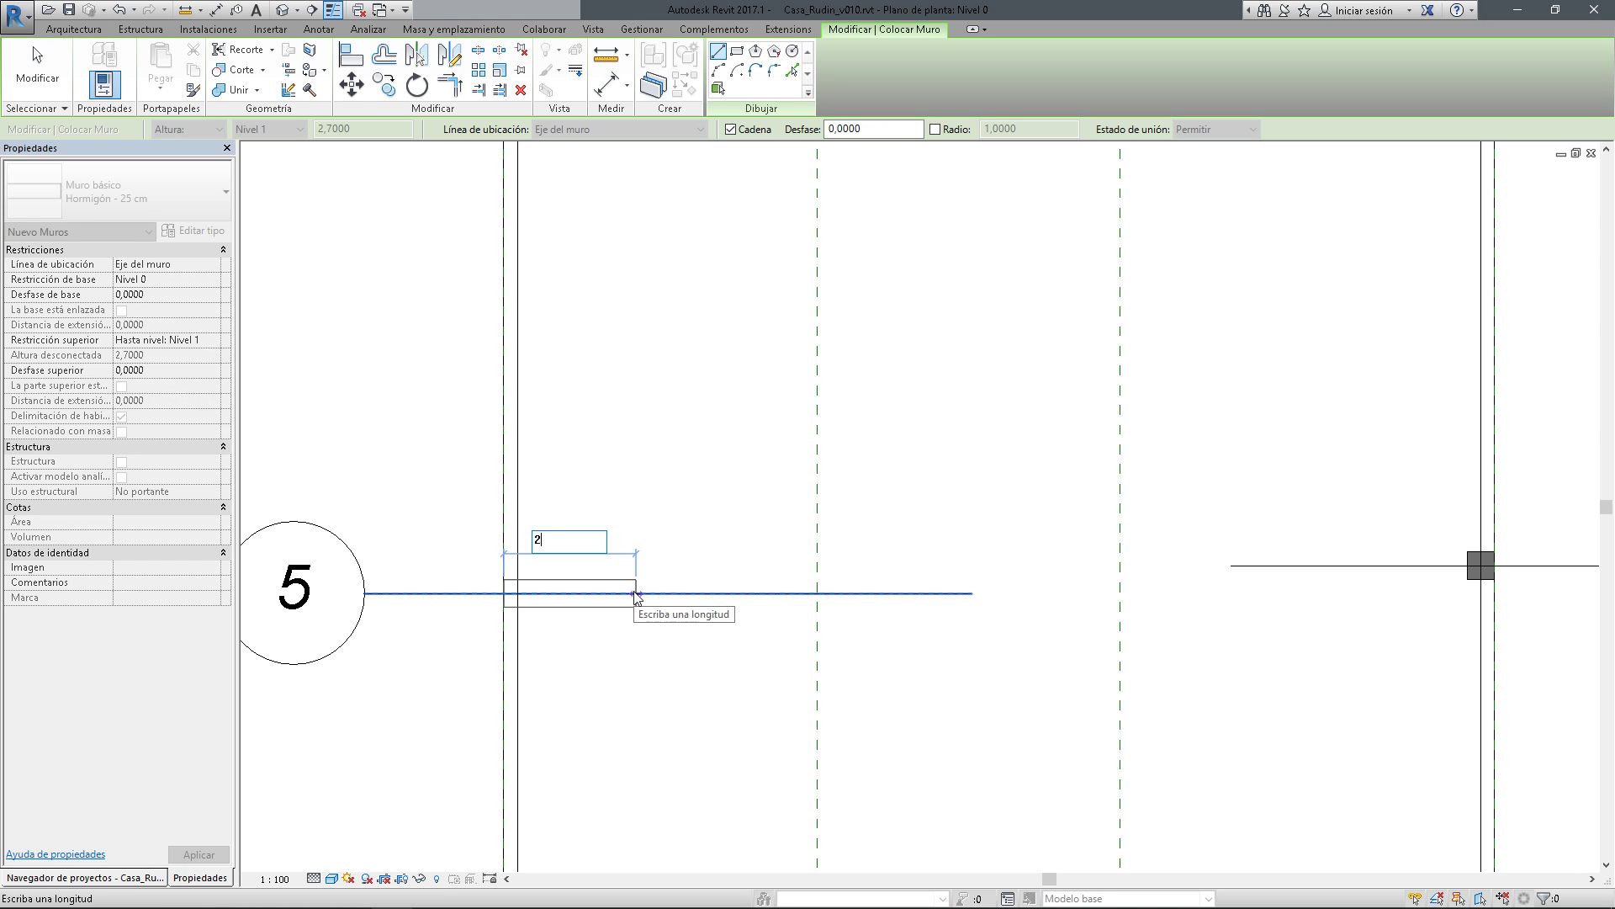
type(",5")
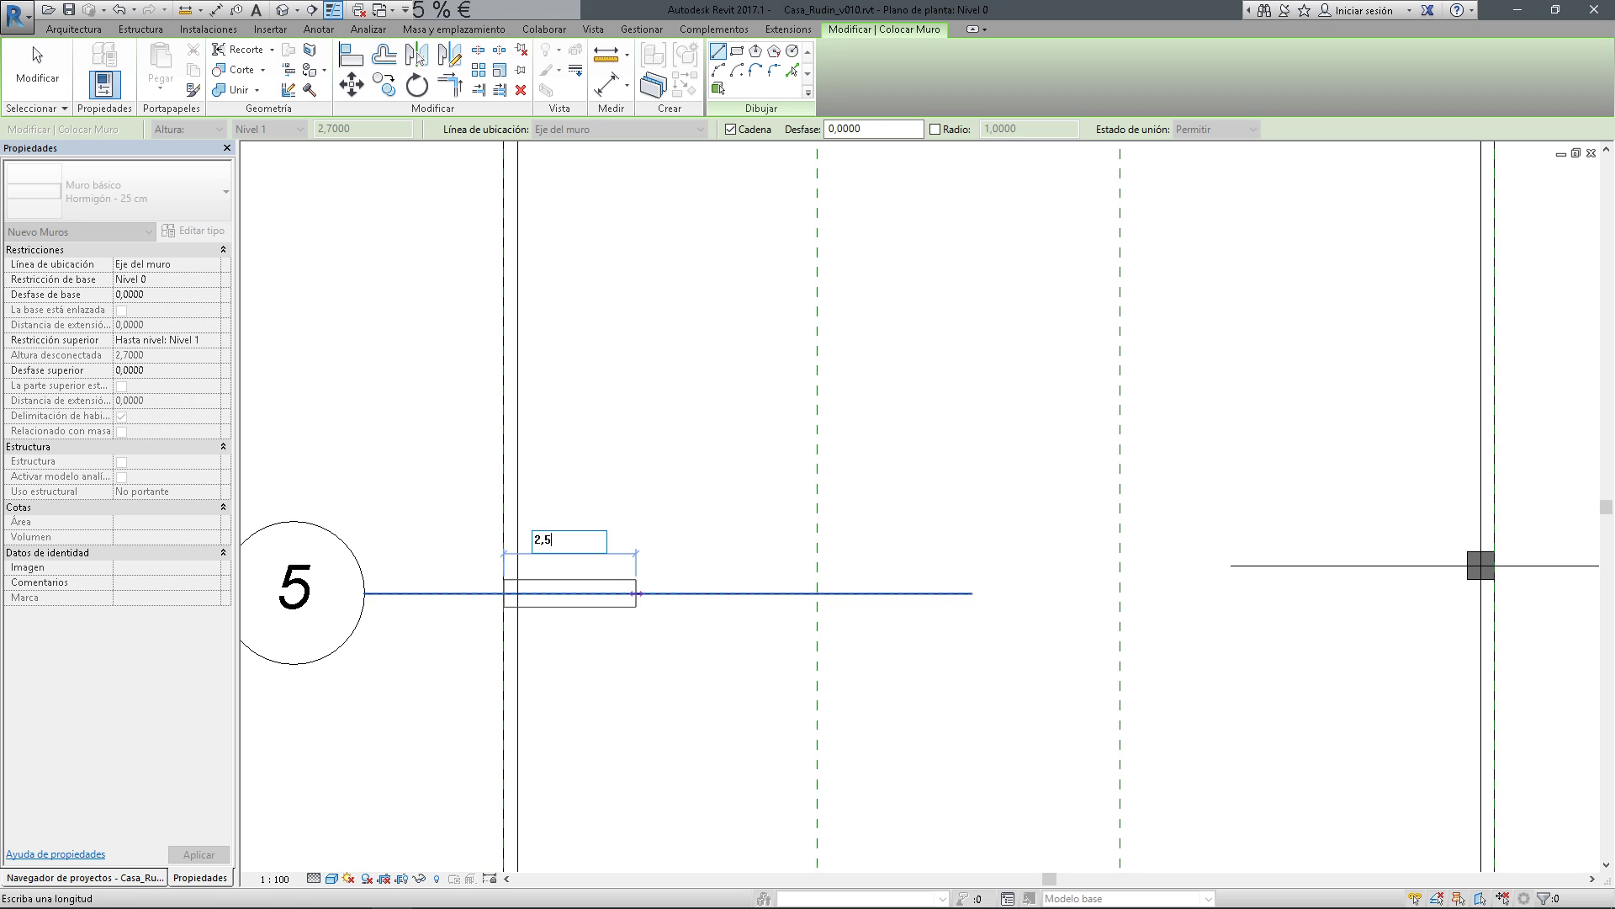
key("Return")
key("Escape")
key("Escape")
middle_click_drag(660, 602, 584, 577)
scroll(563, 505, "down", 3)
scroll(562, 558, "up", 3)
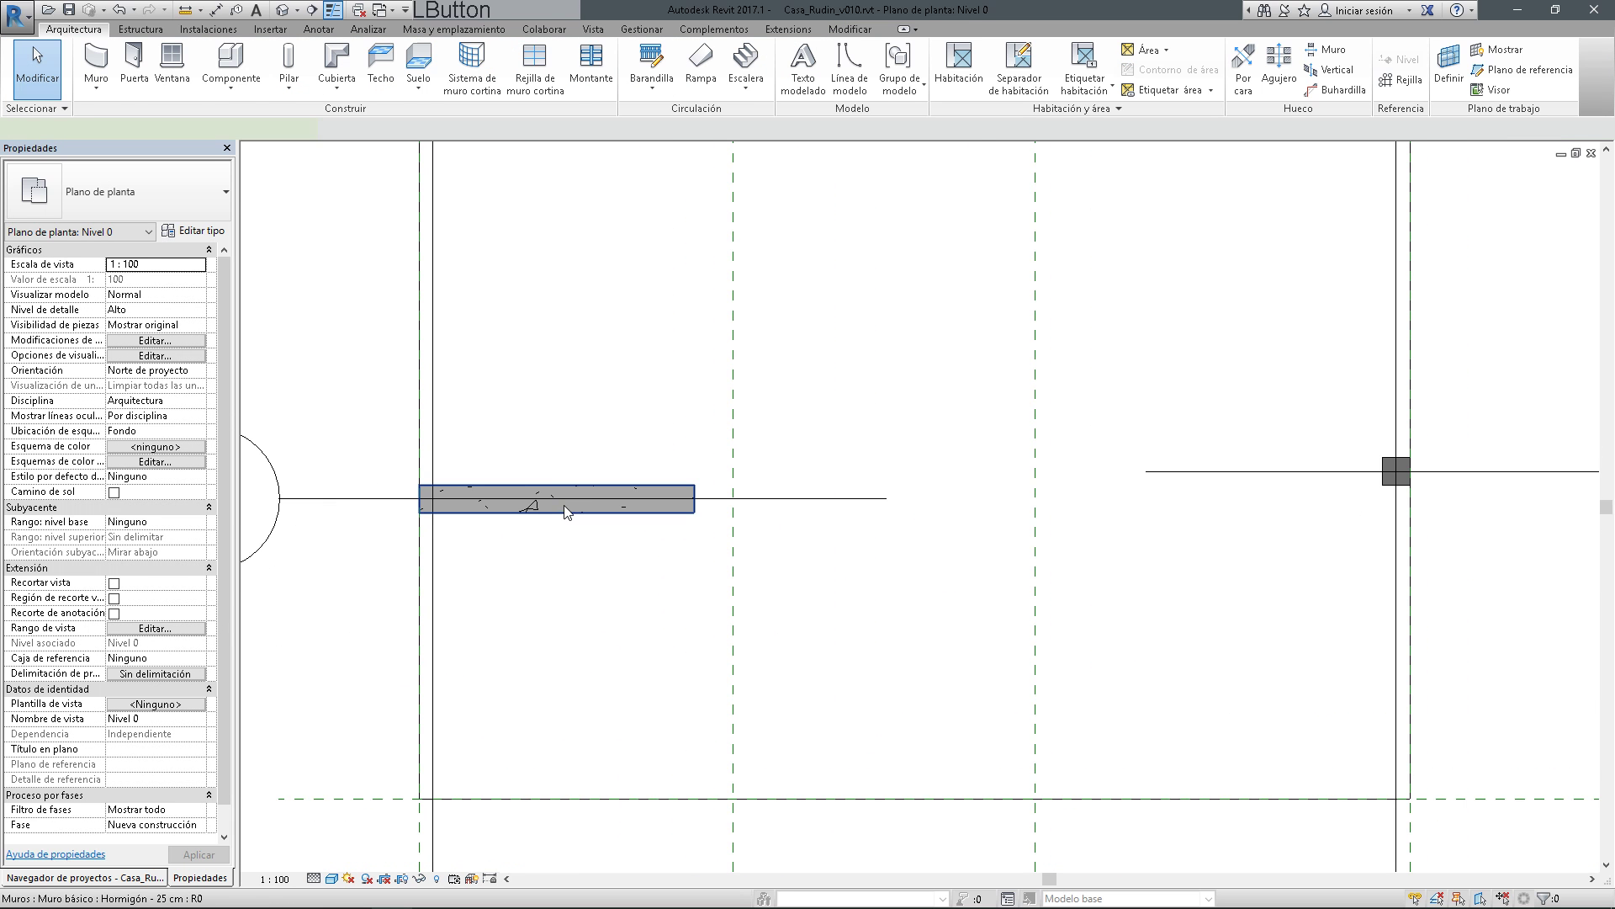
Select the concrete wall on grid line 5 and examine its temporary dimensions, especially its length
left_click(566, 504)
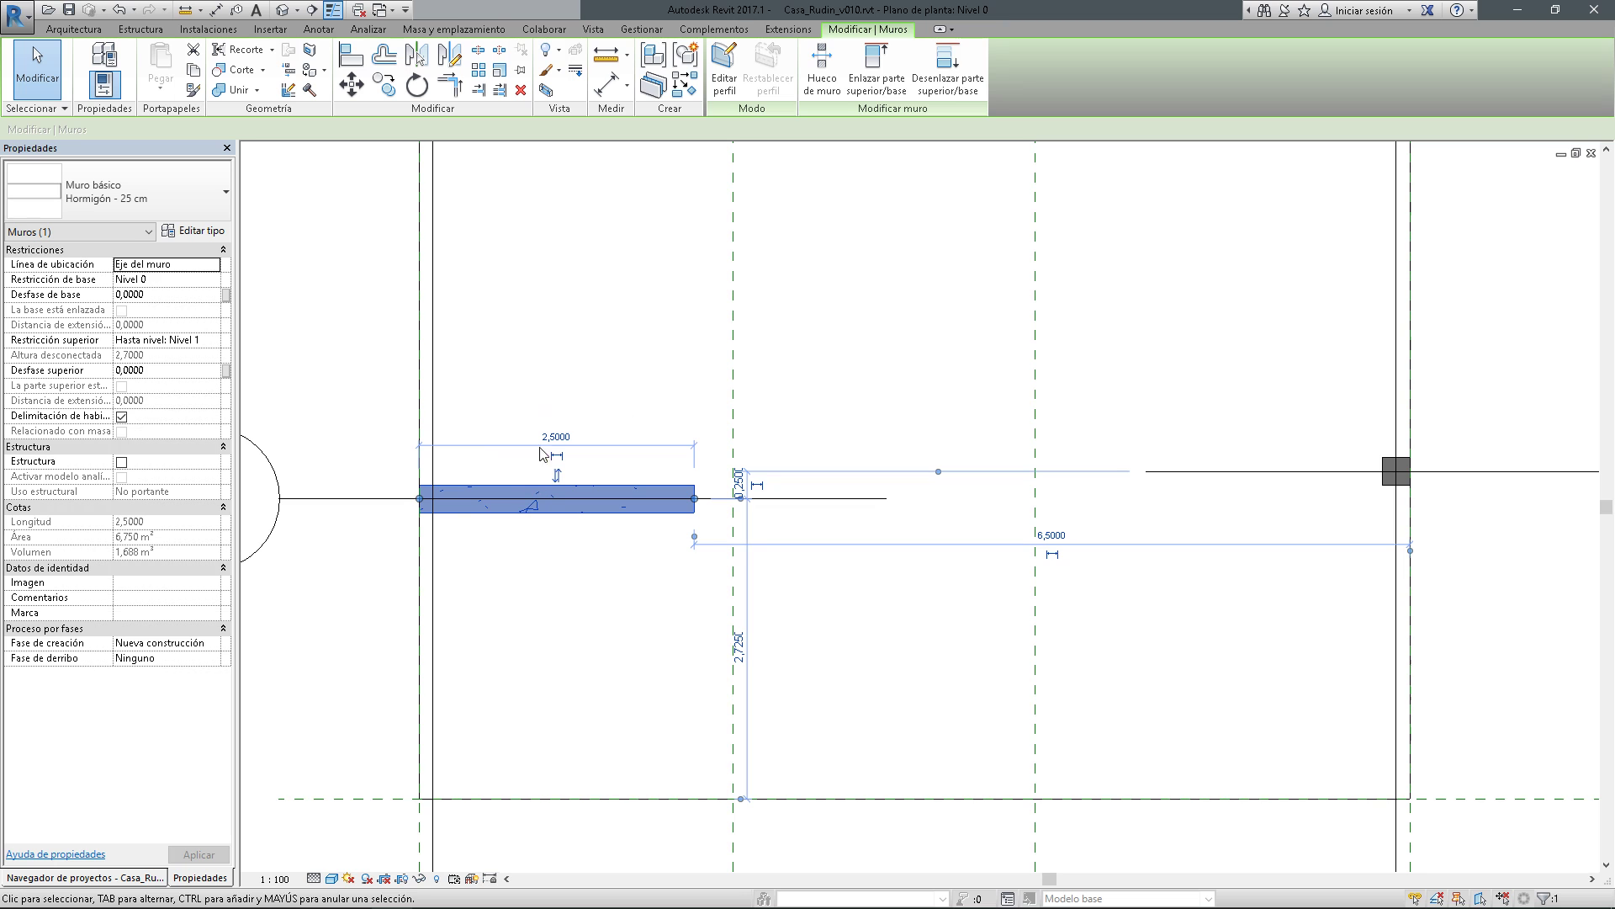
middle_click_drag(496, 589, 551, 640)
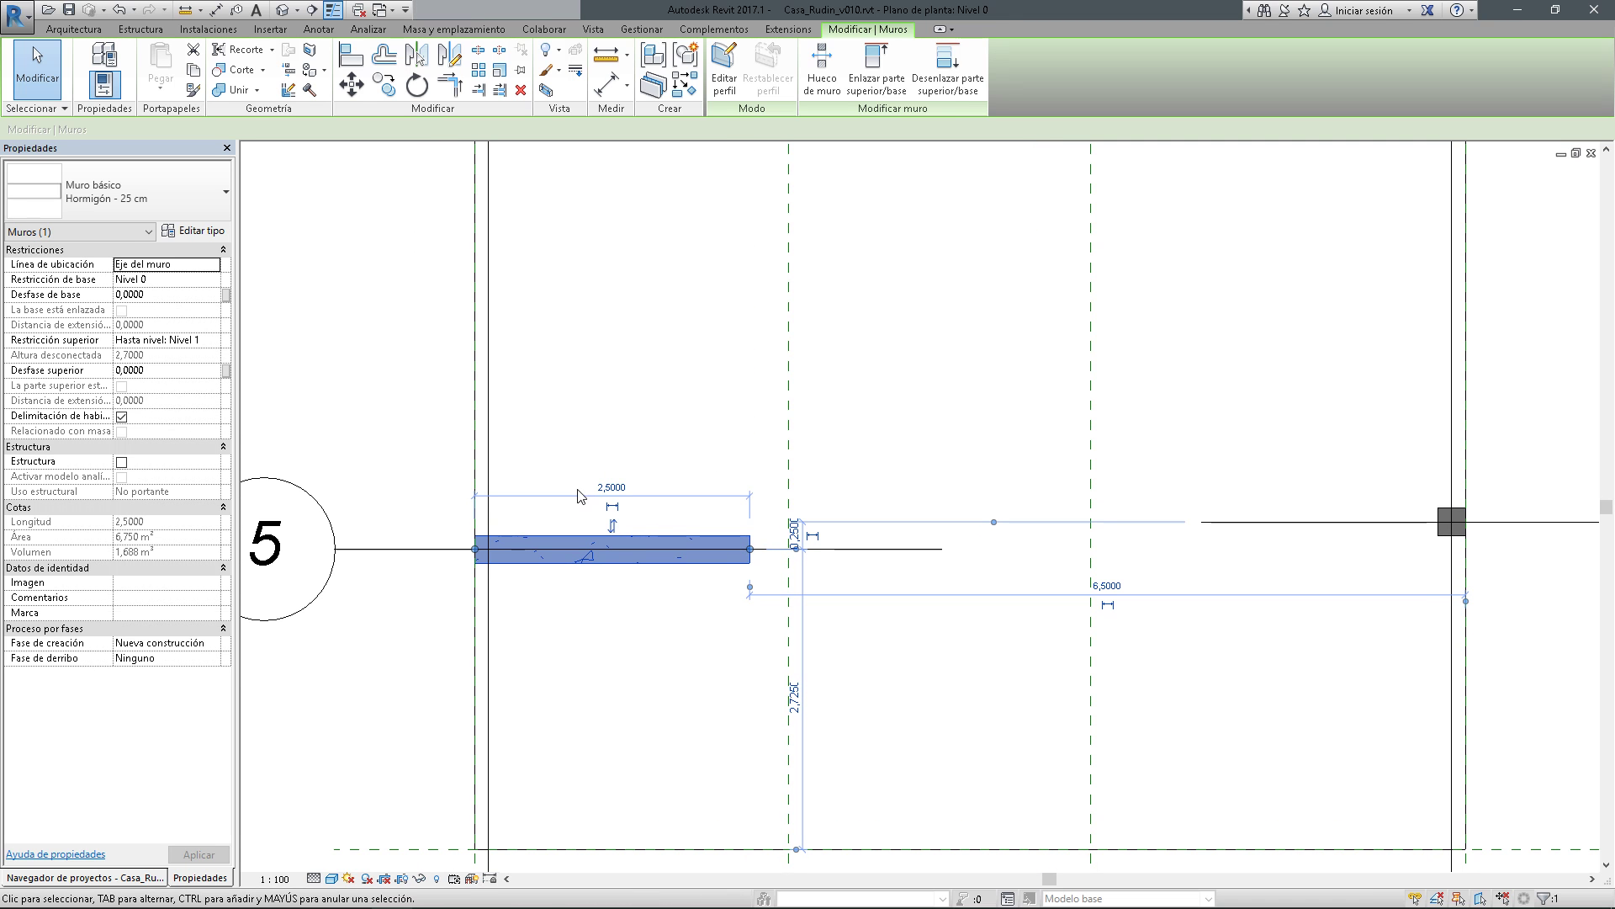
left_click(651, 448)
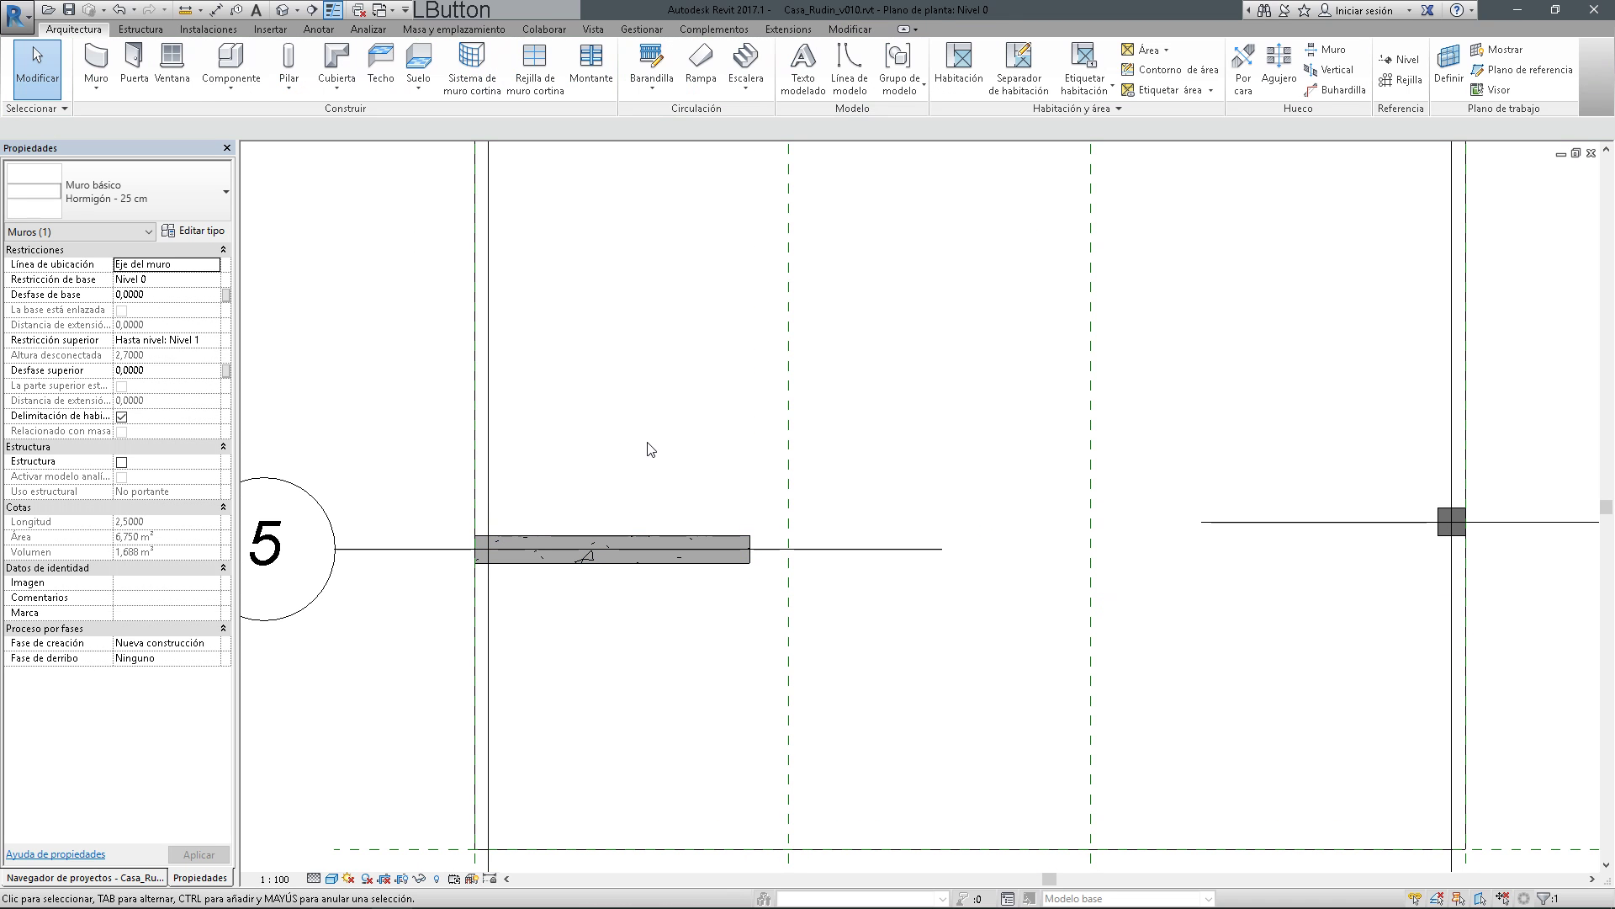
left_click(674, 562)
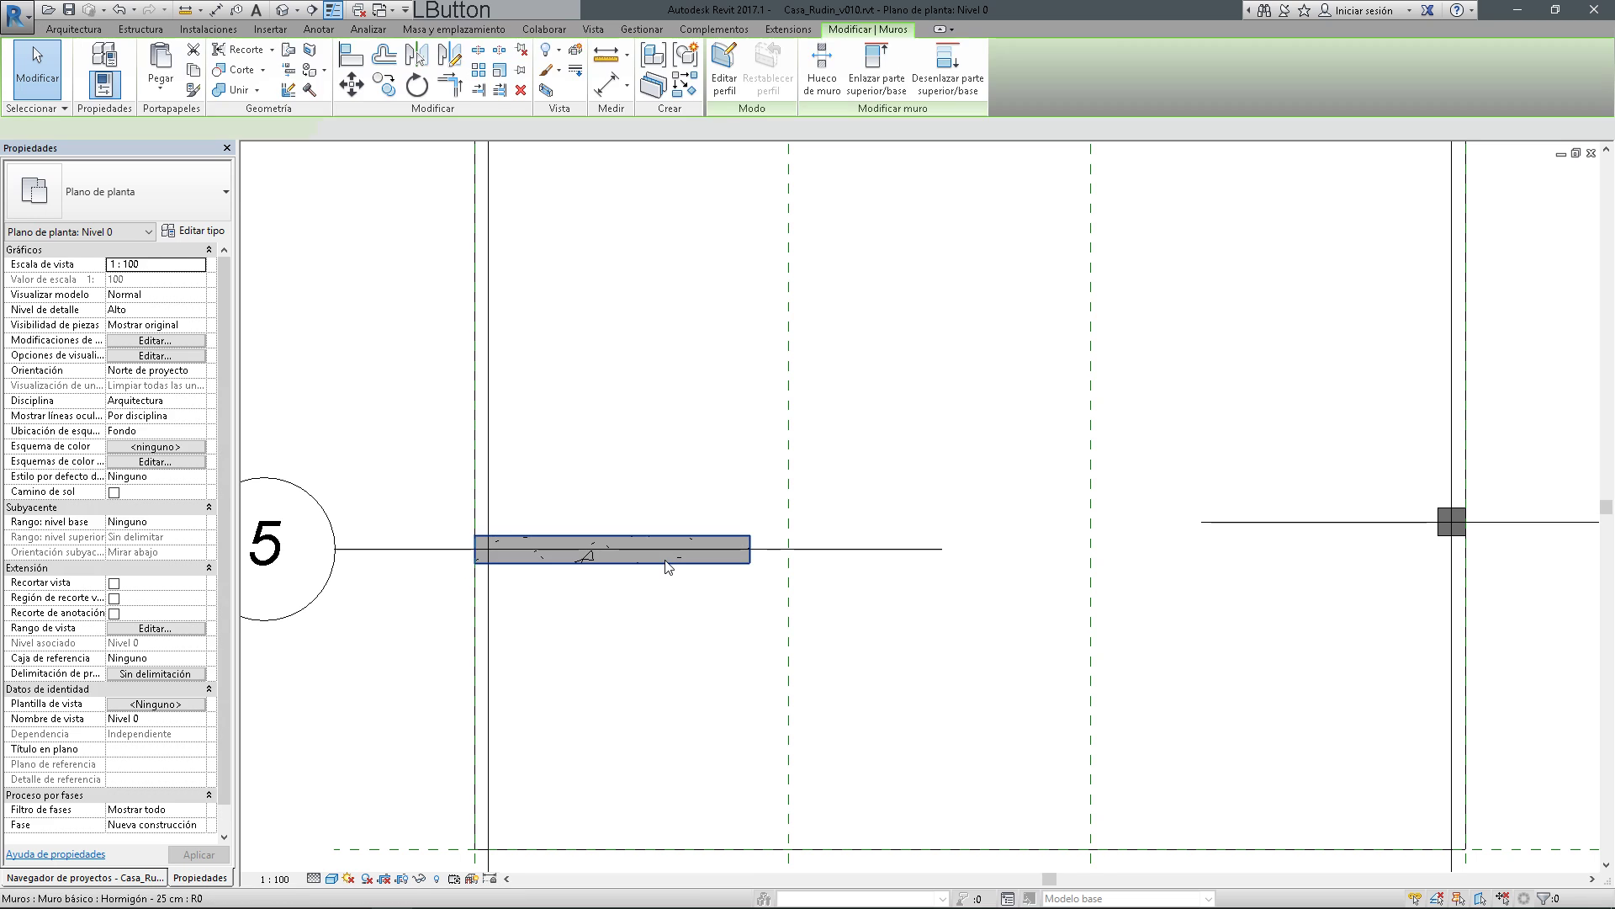
left_click(660, 660)
left_click(623, 568)
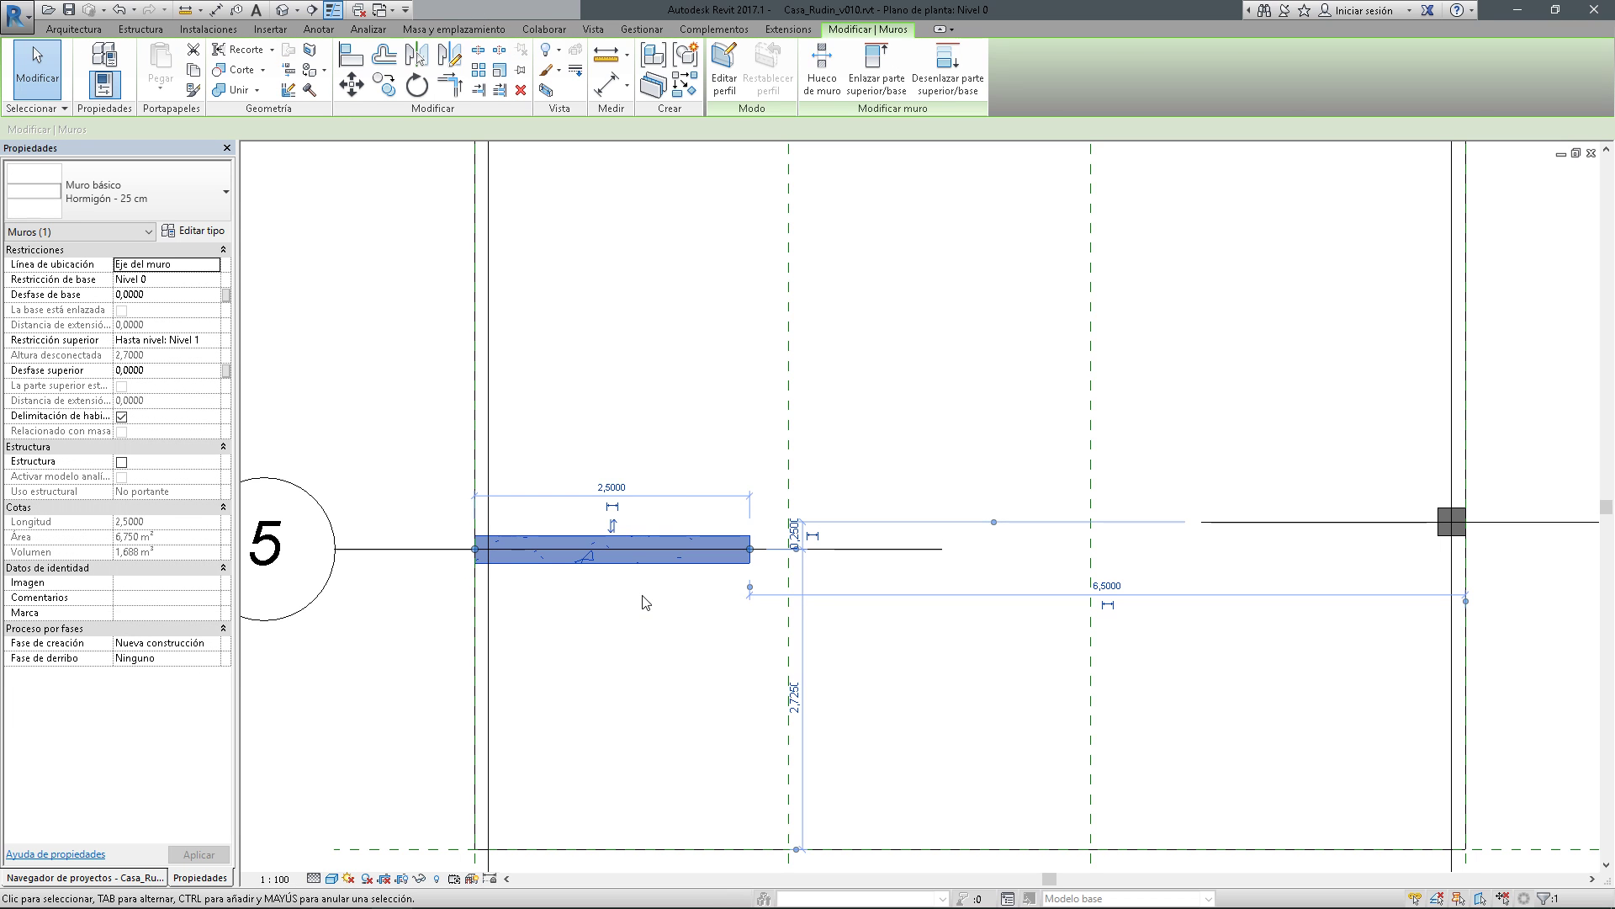
left_click(644, 601)
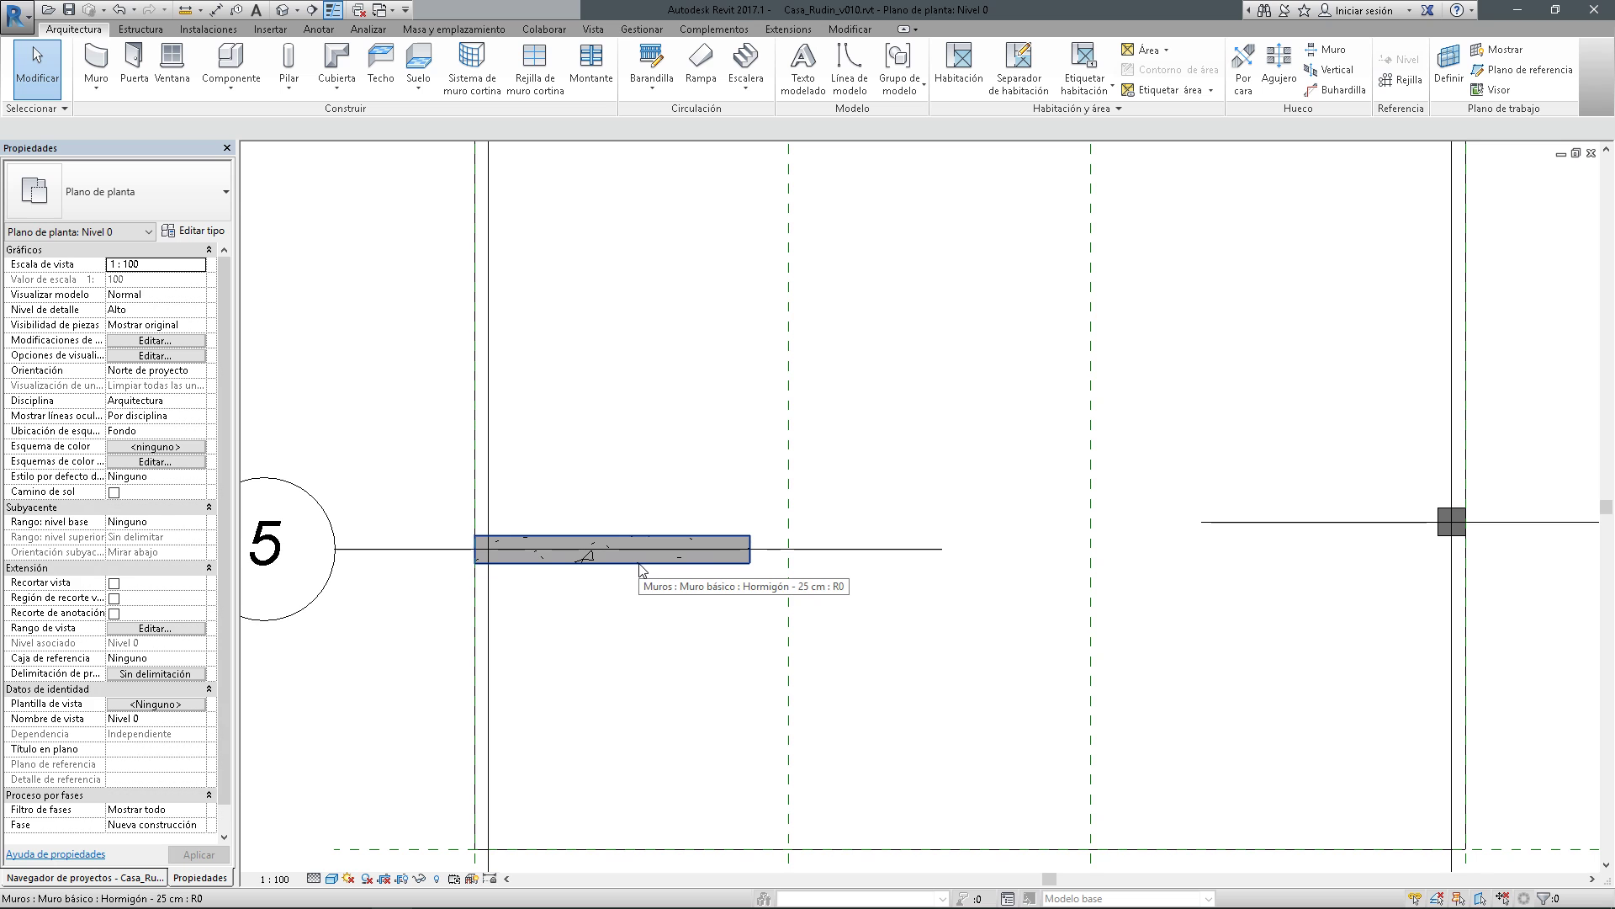
left_click(639, 567)
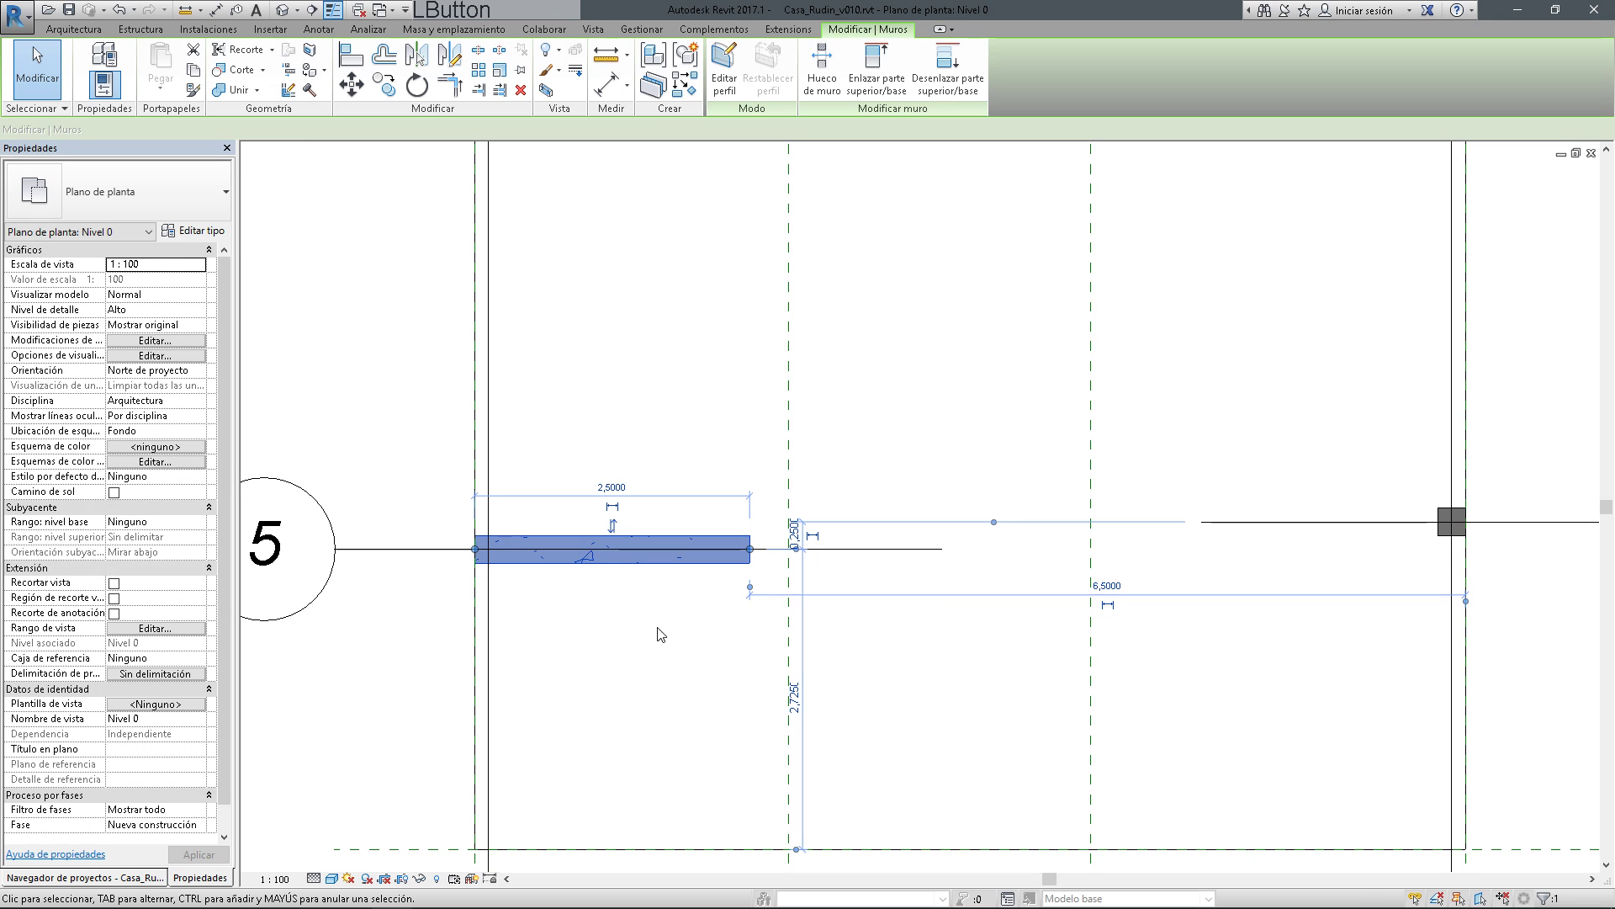
left_click(612, 487)
left_click(652, 565)
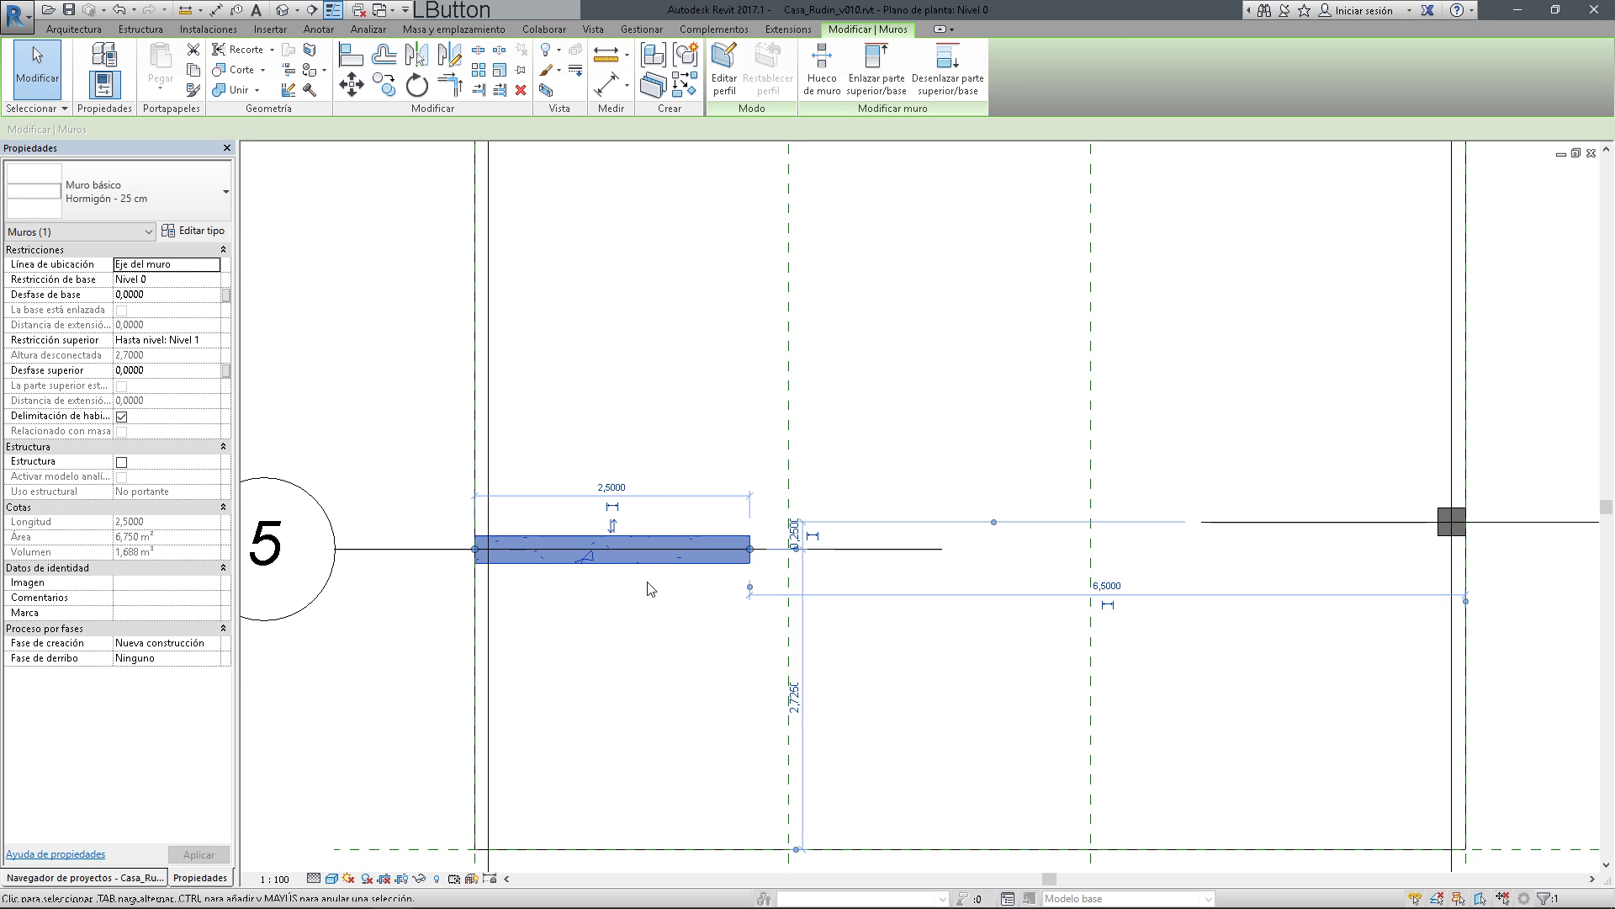
Set the length of the Hormigón - 25 cm wall on grid line 5 to 2 m and deselect it
left_click(646, 594)
left_click(648, 565)
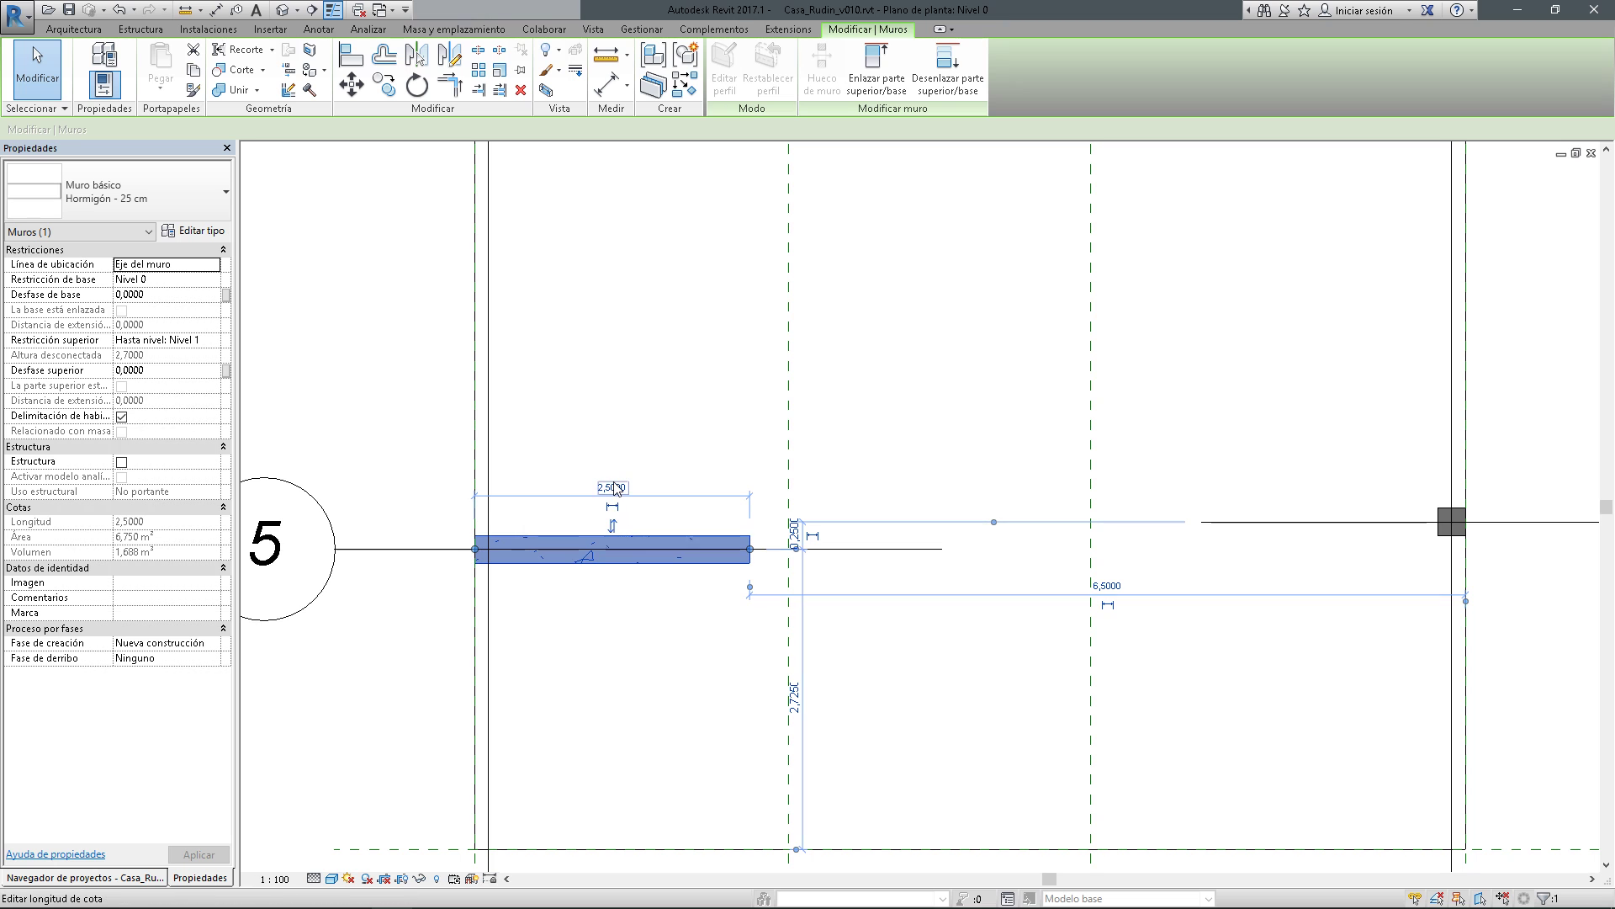
left_click(633, 633)
left_click(638, 554)
left_click(612, 482)
type("2")
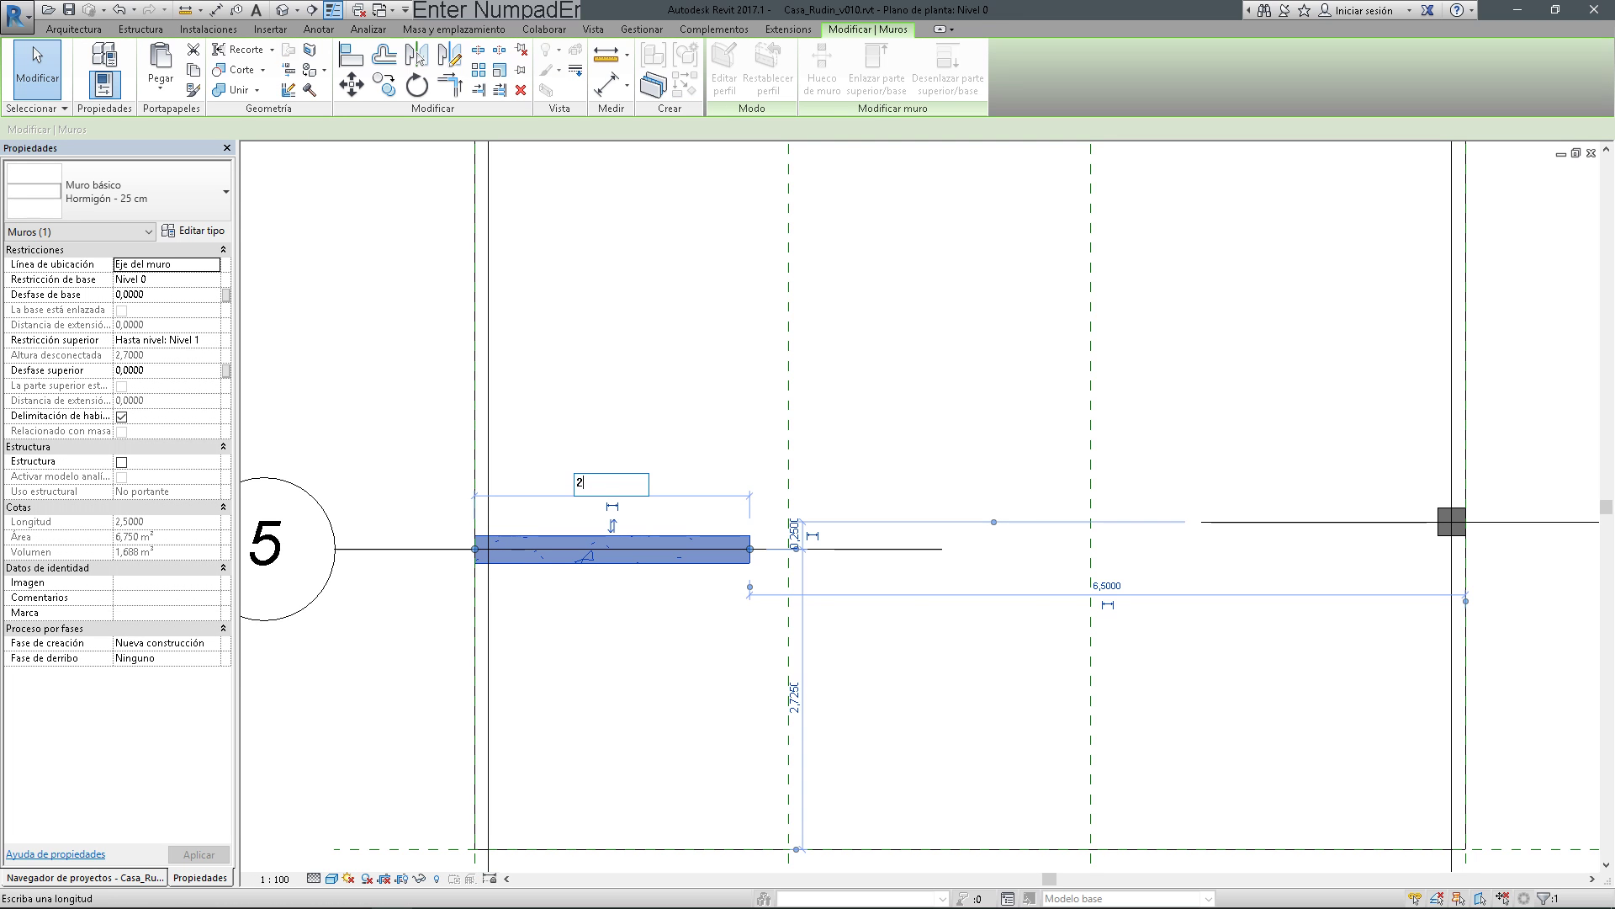
key("Return")
left_click(633, 408)
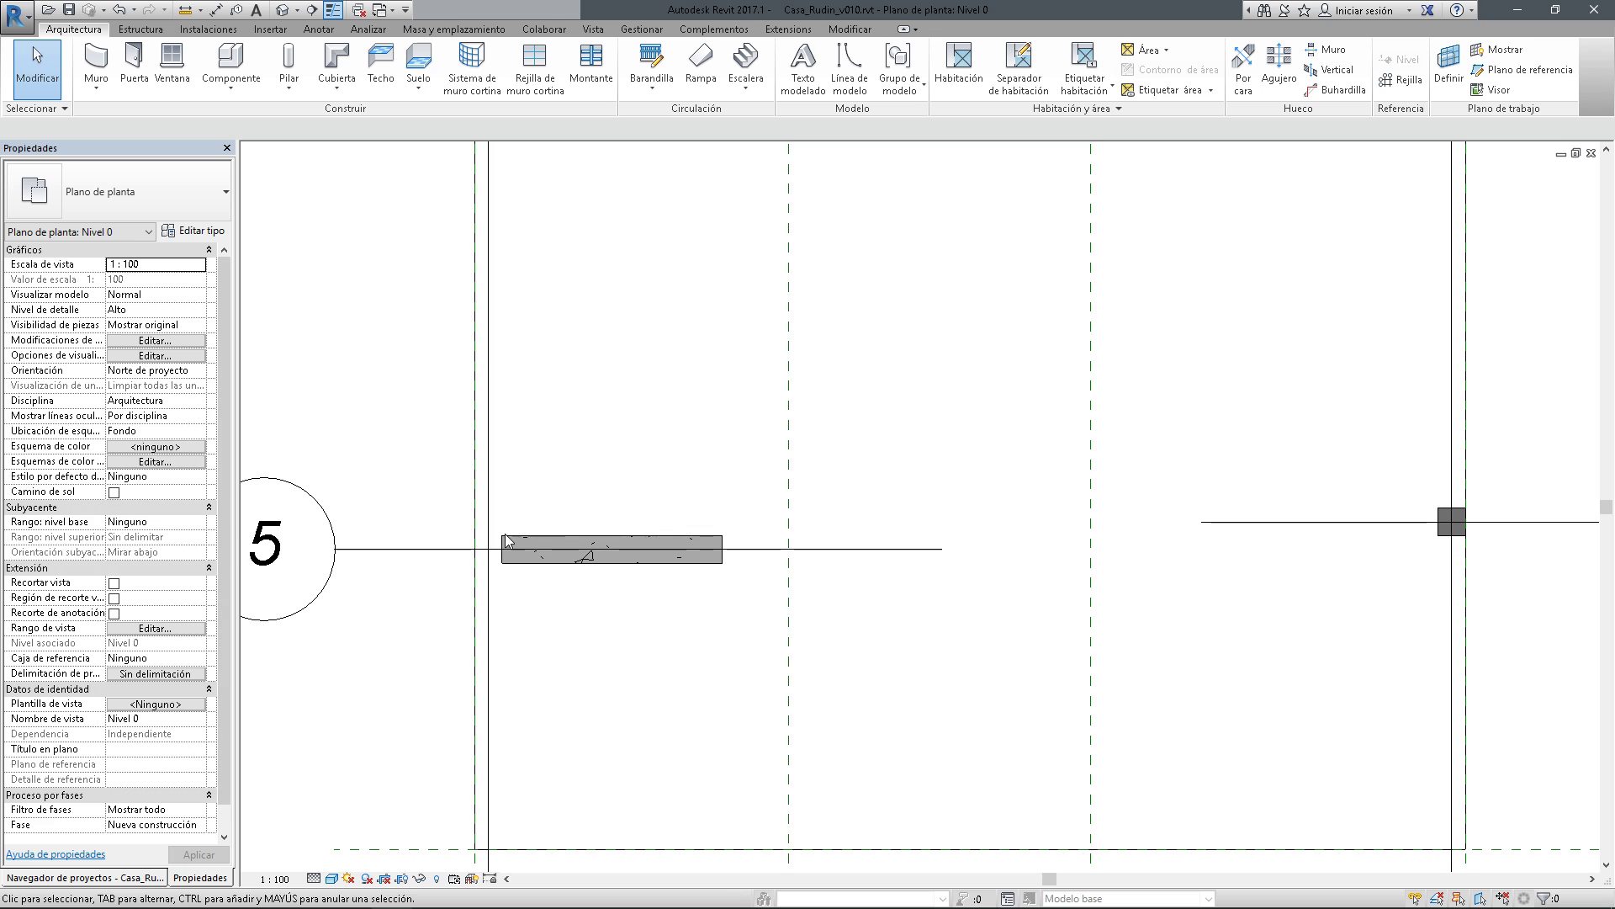
Move the concrete wall along grid line 5 so its left end meets the lateral izquierdo reference plane at the plot edge
scroll(515, 547, "down", 3)
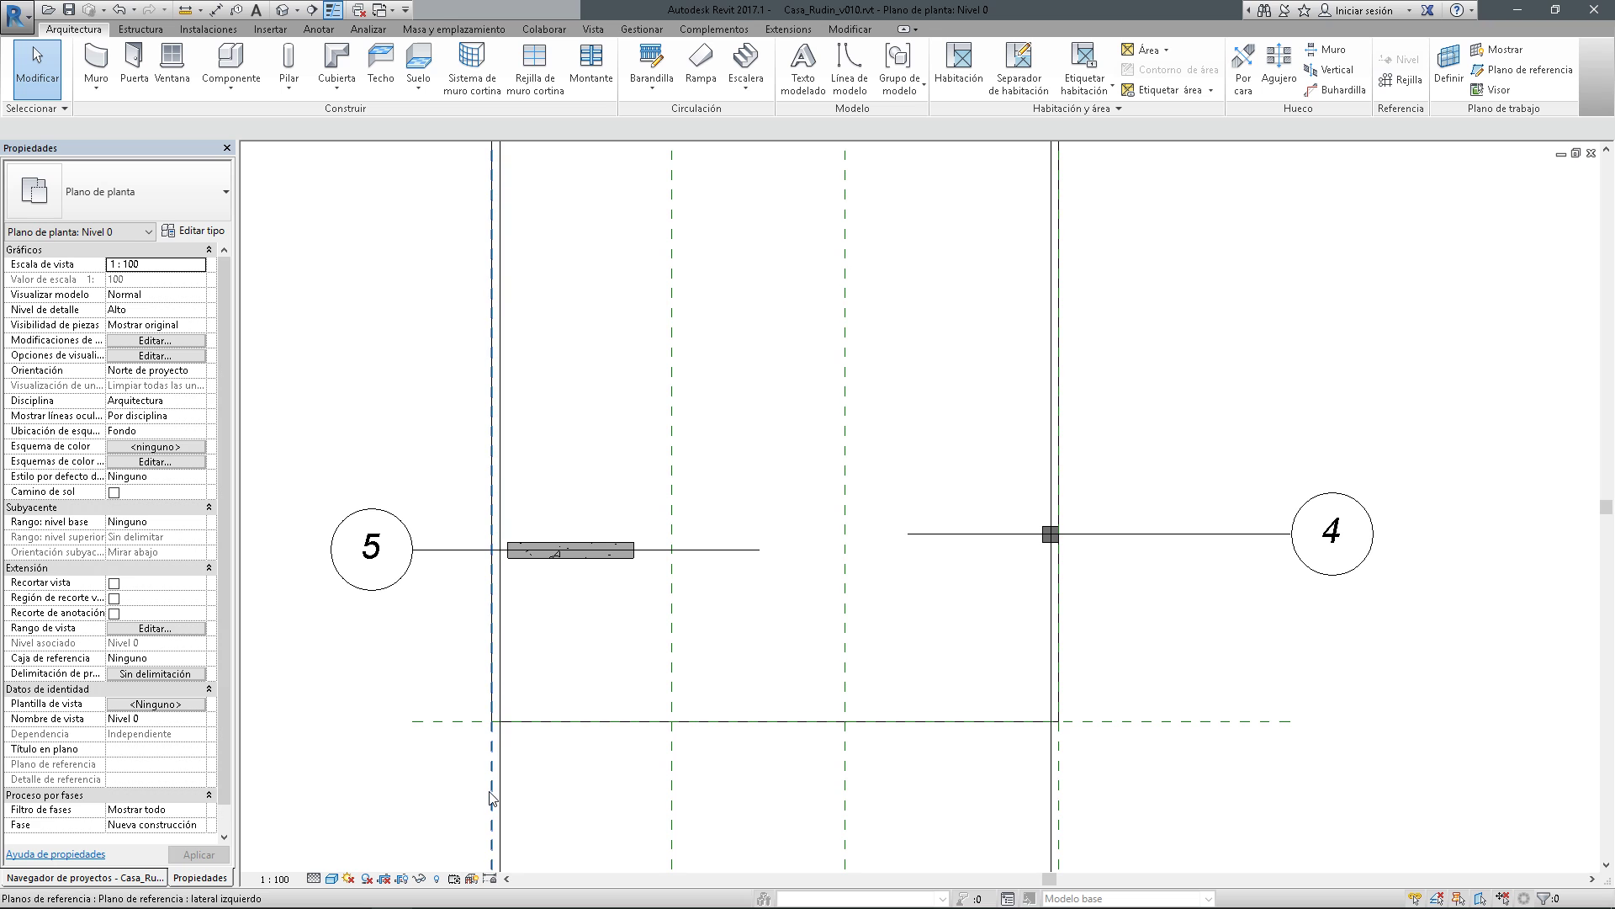
scroll(508, 545, "up", 3)
scroll(508, 544, "up", 1)
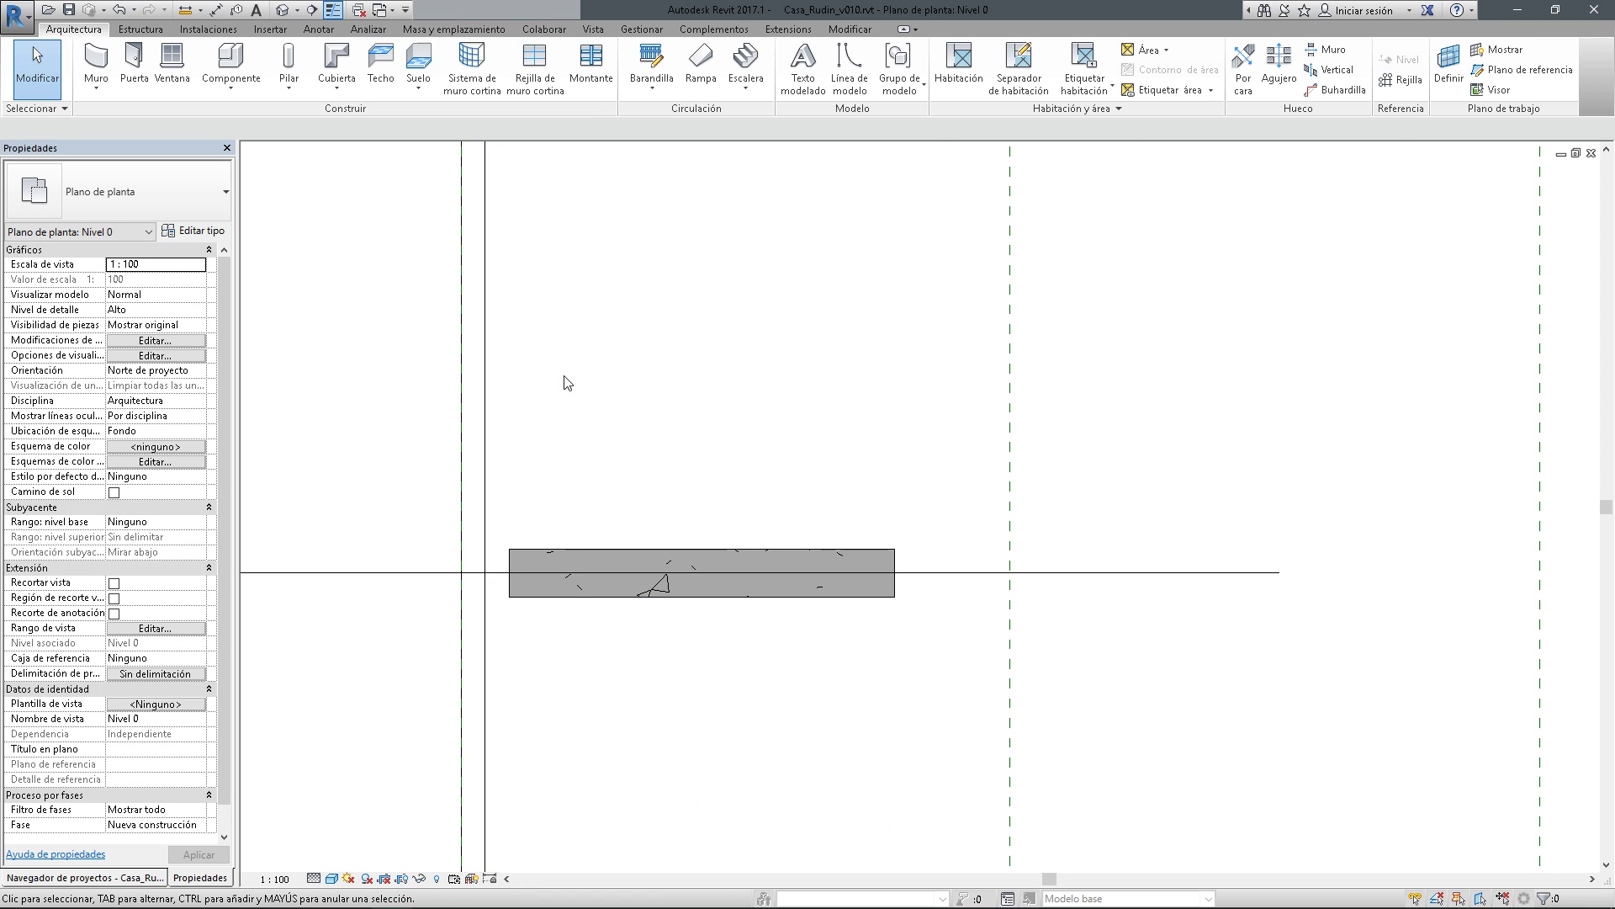
left_click(589, 595)
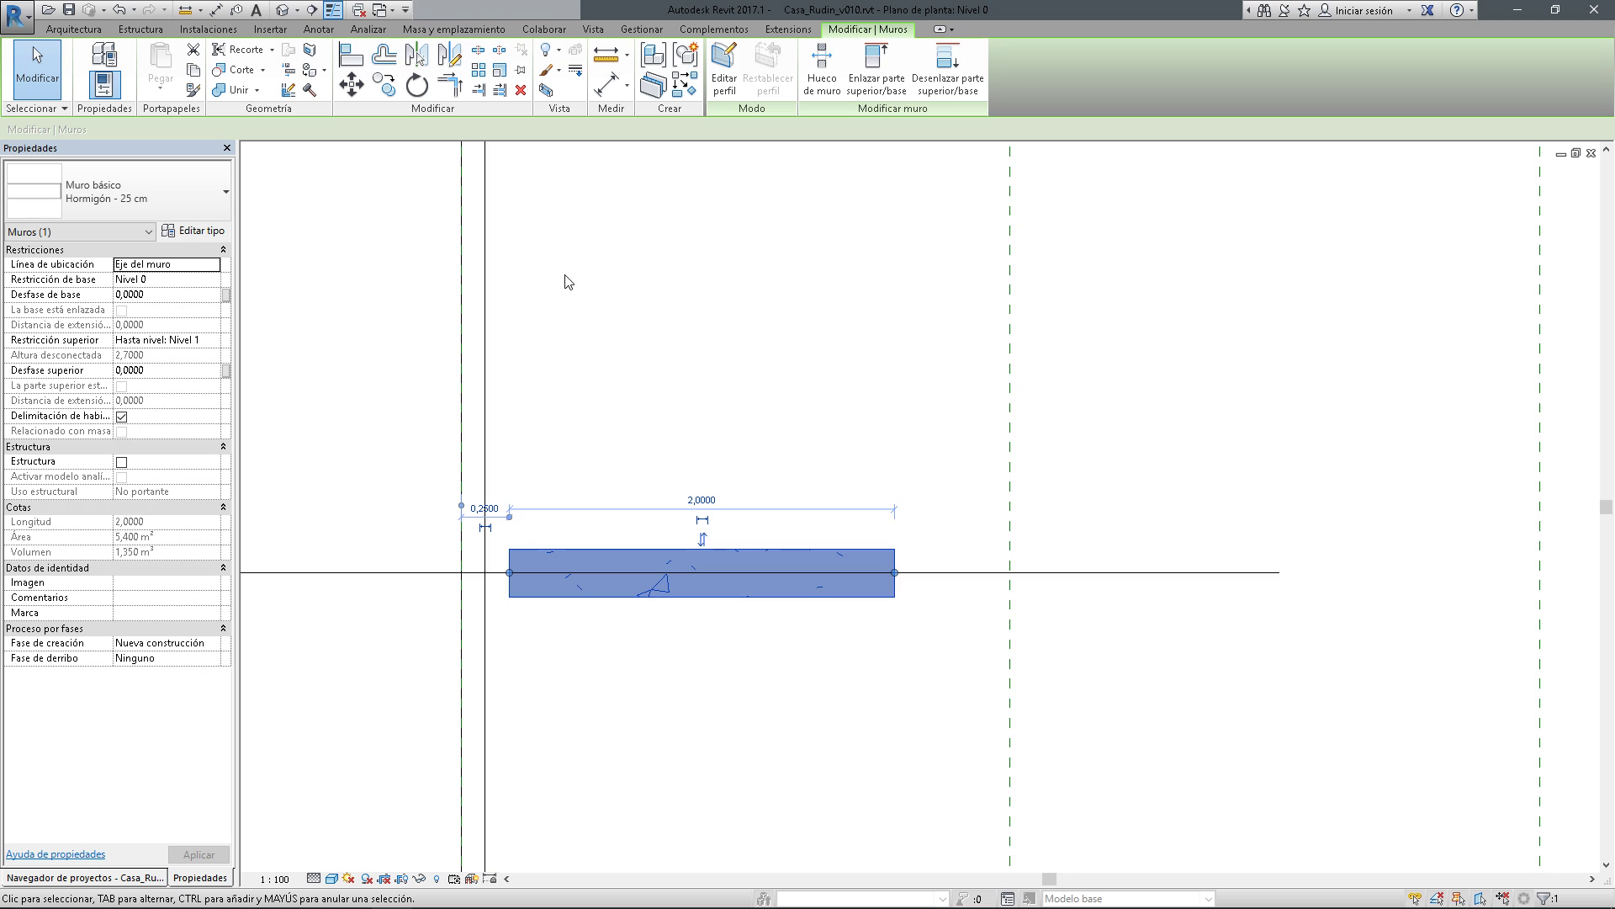
left_click(365, 84)
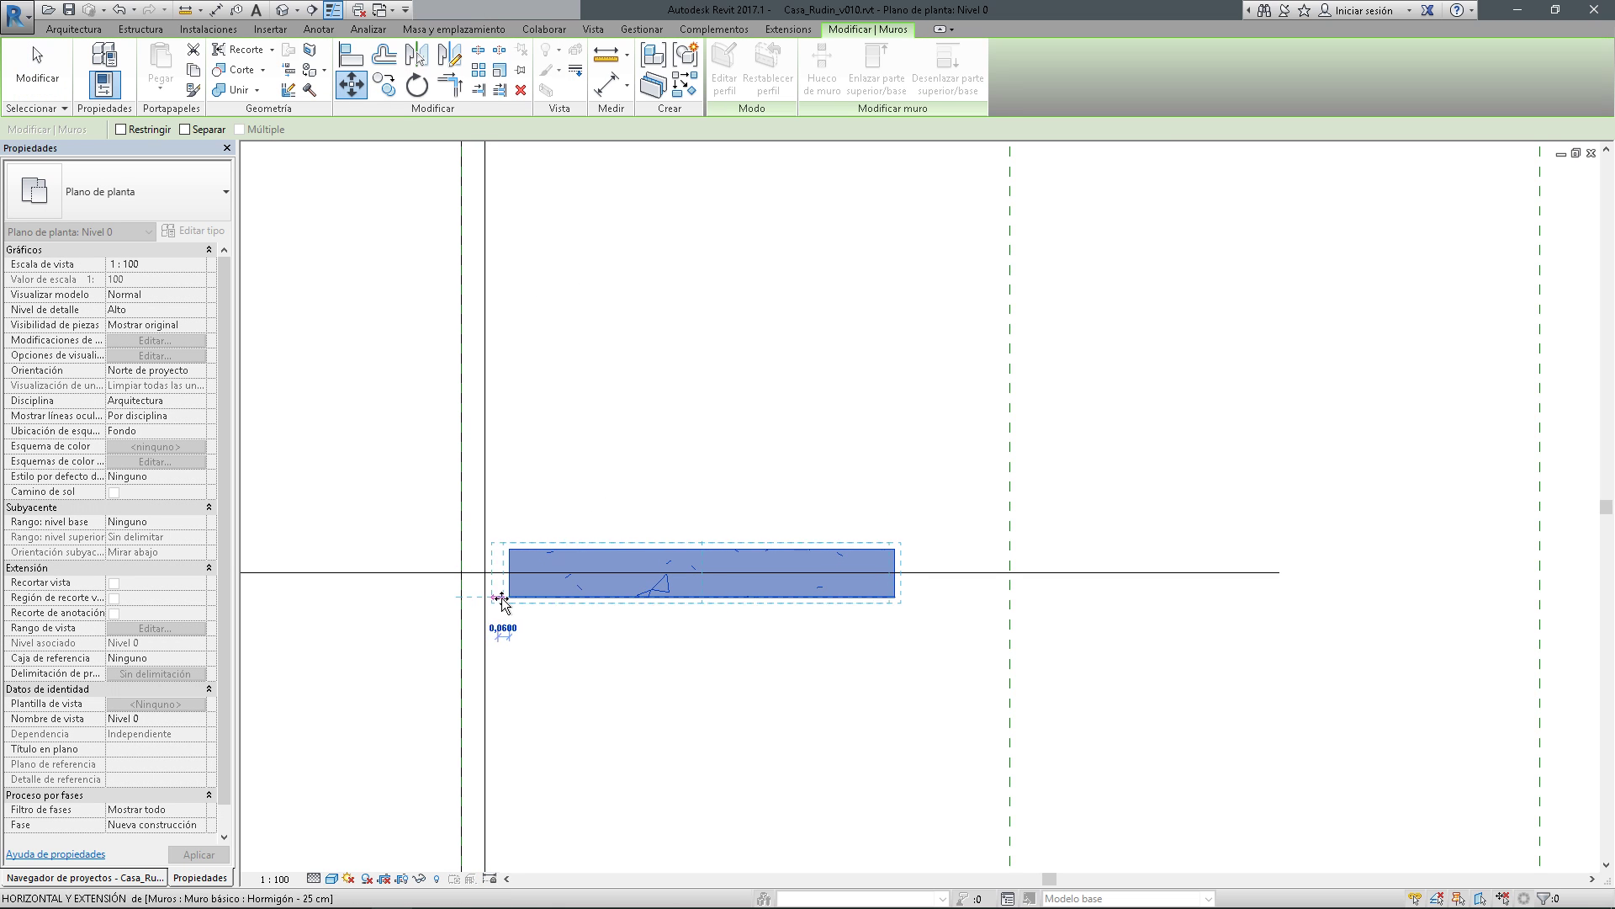
left_click(461, 599)
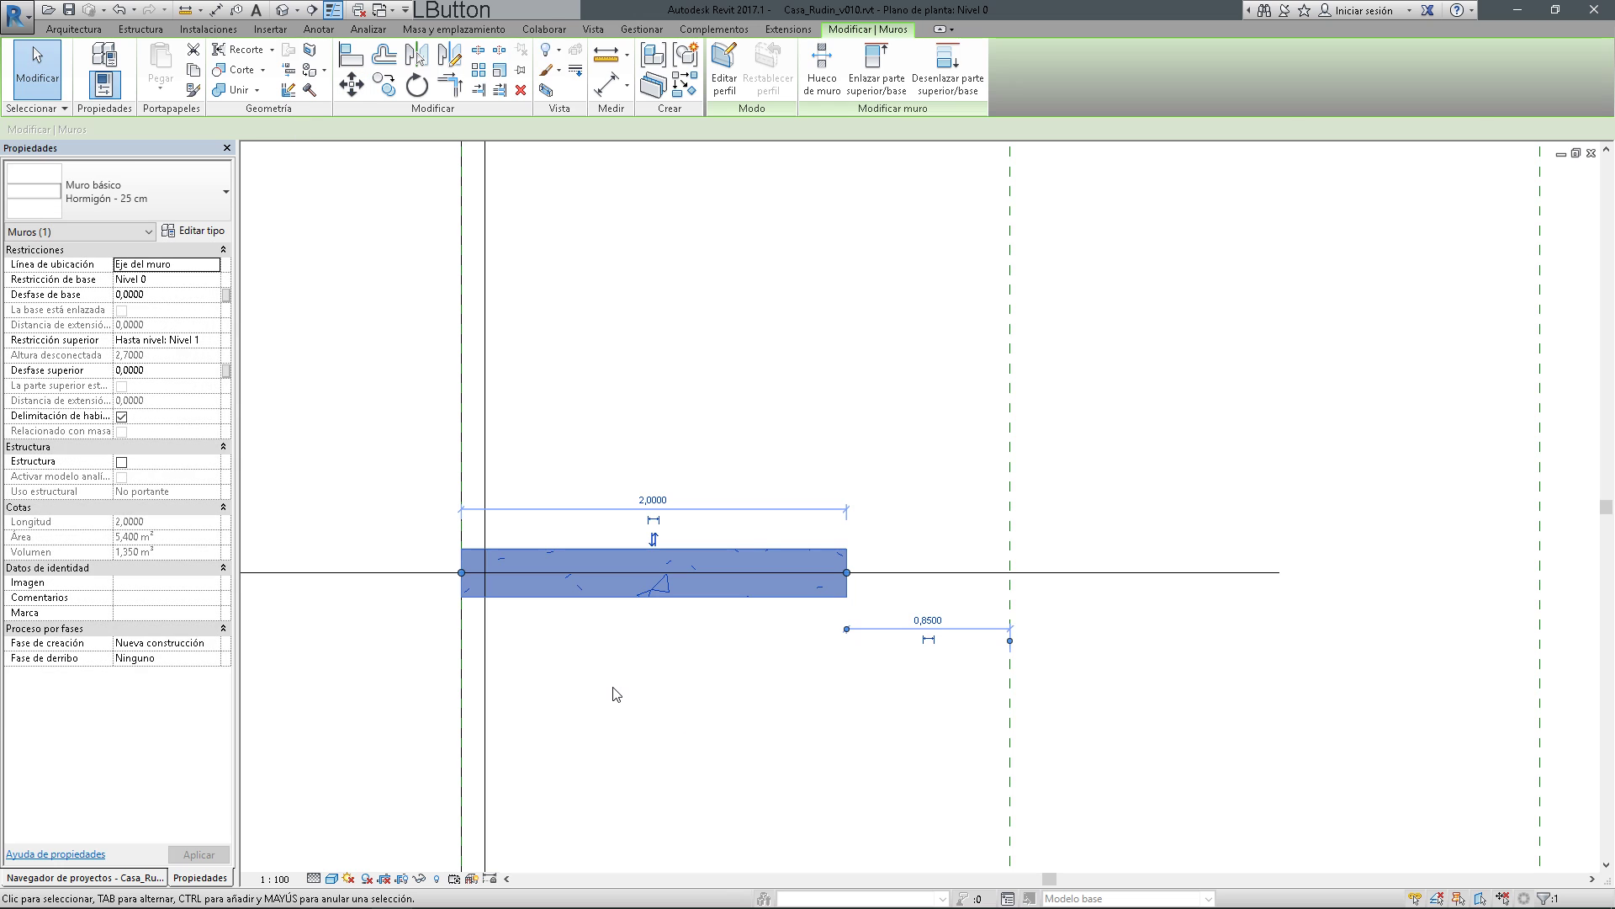
left_click(618, 695)
Consult the PDF plan in Foxit Reader for the stair's starting position relative to the lower plot edge, and return to Revit
scroll(613, 700, "down", 5)
scroll(616, 700, "down", 4)
middle_click_drag(617, 700, 587, 635)
scroll(606, 605, "up", 1)
scroll(634, 620, "up", 2)
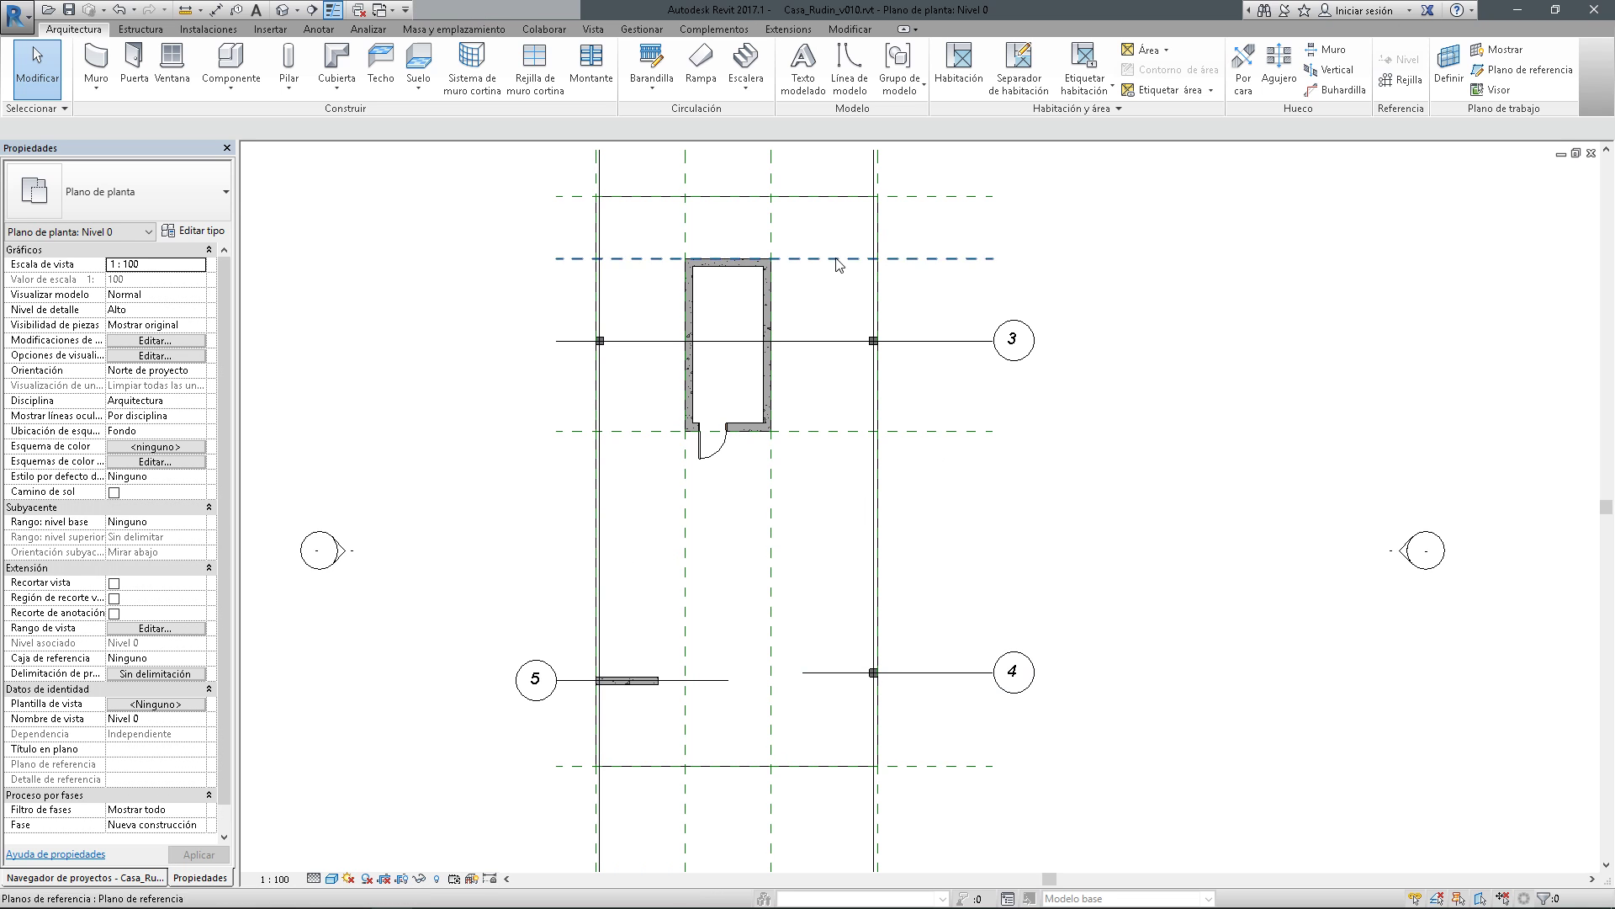
middle_click_drag(517, 442, 521, 453)
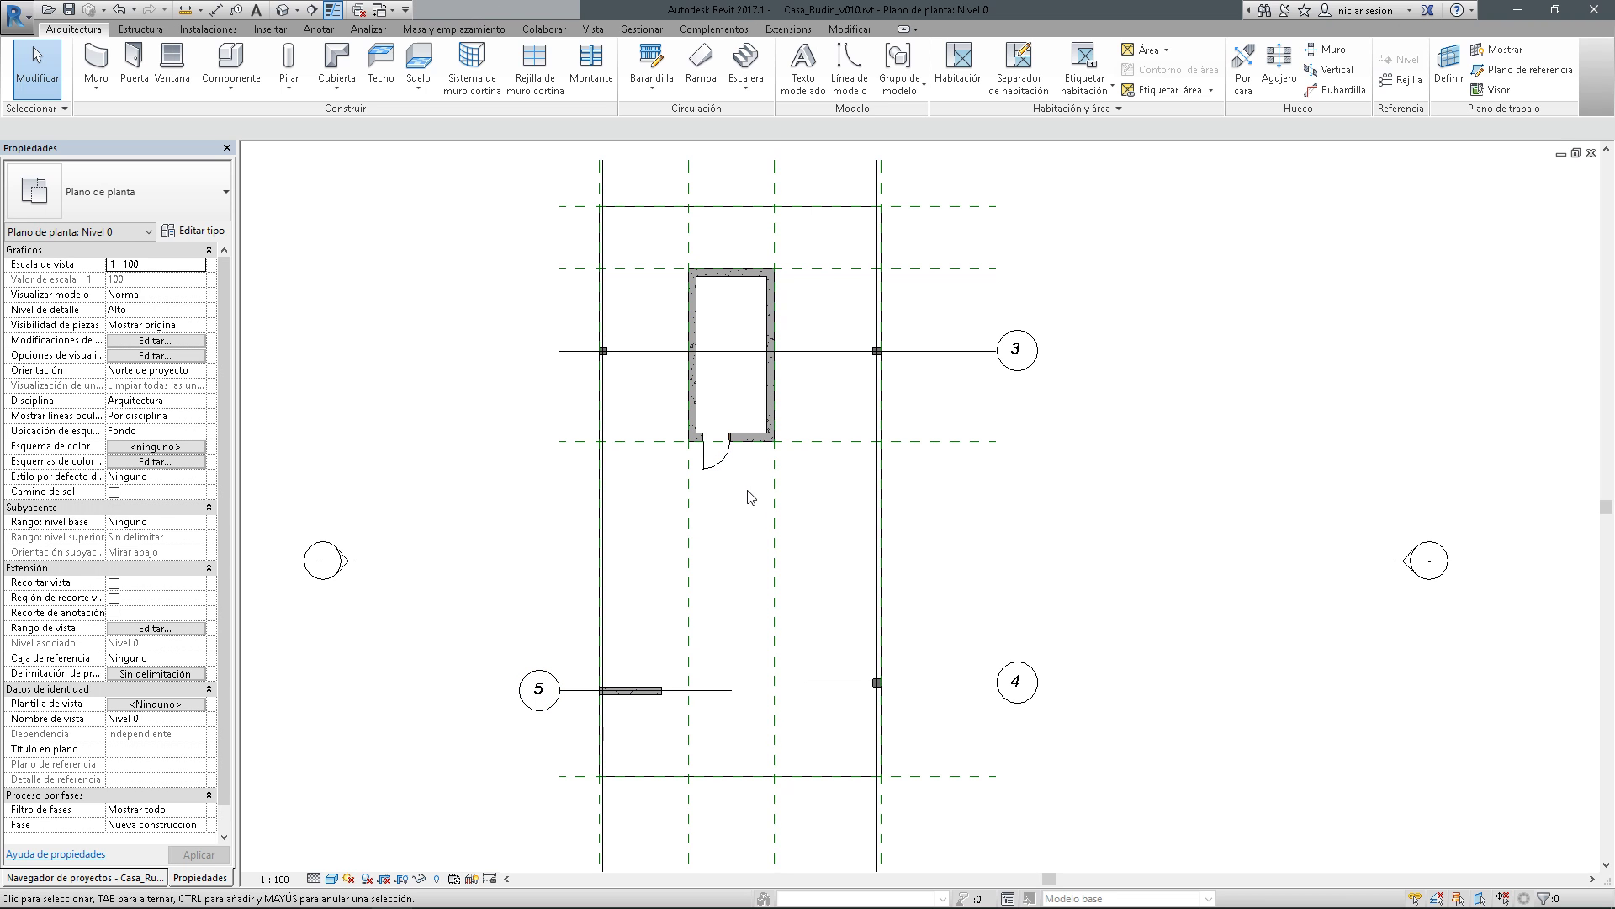
key("alt+Tab")
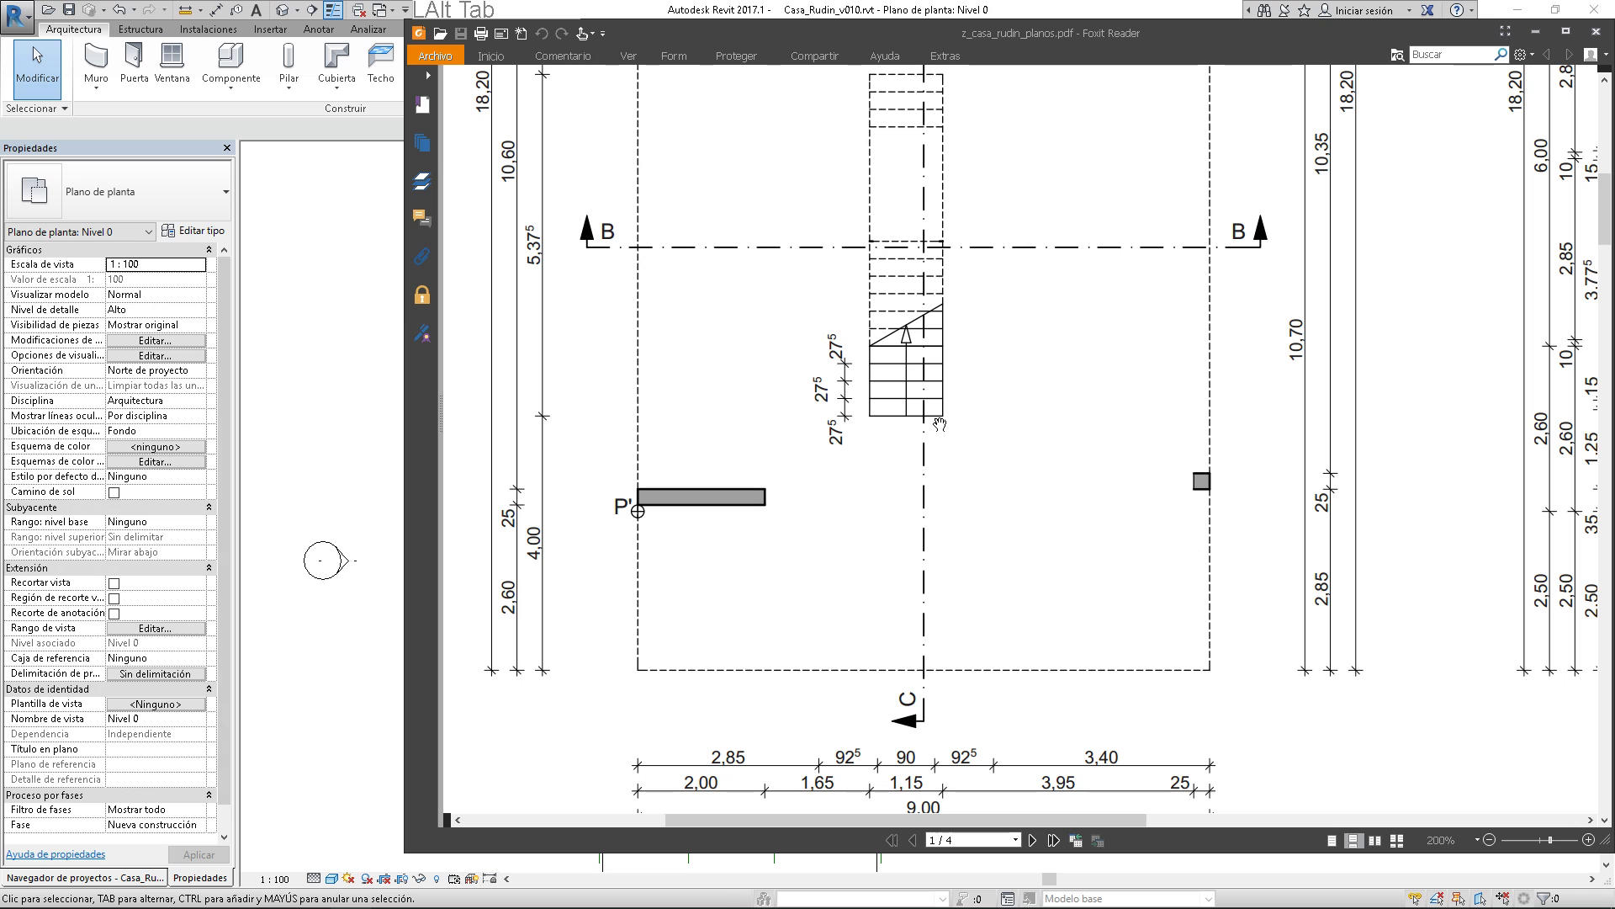
left_click_drag(1054, 410, 1011, 452)
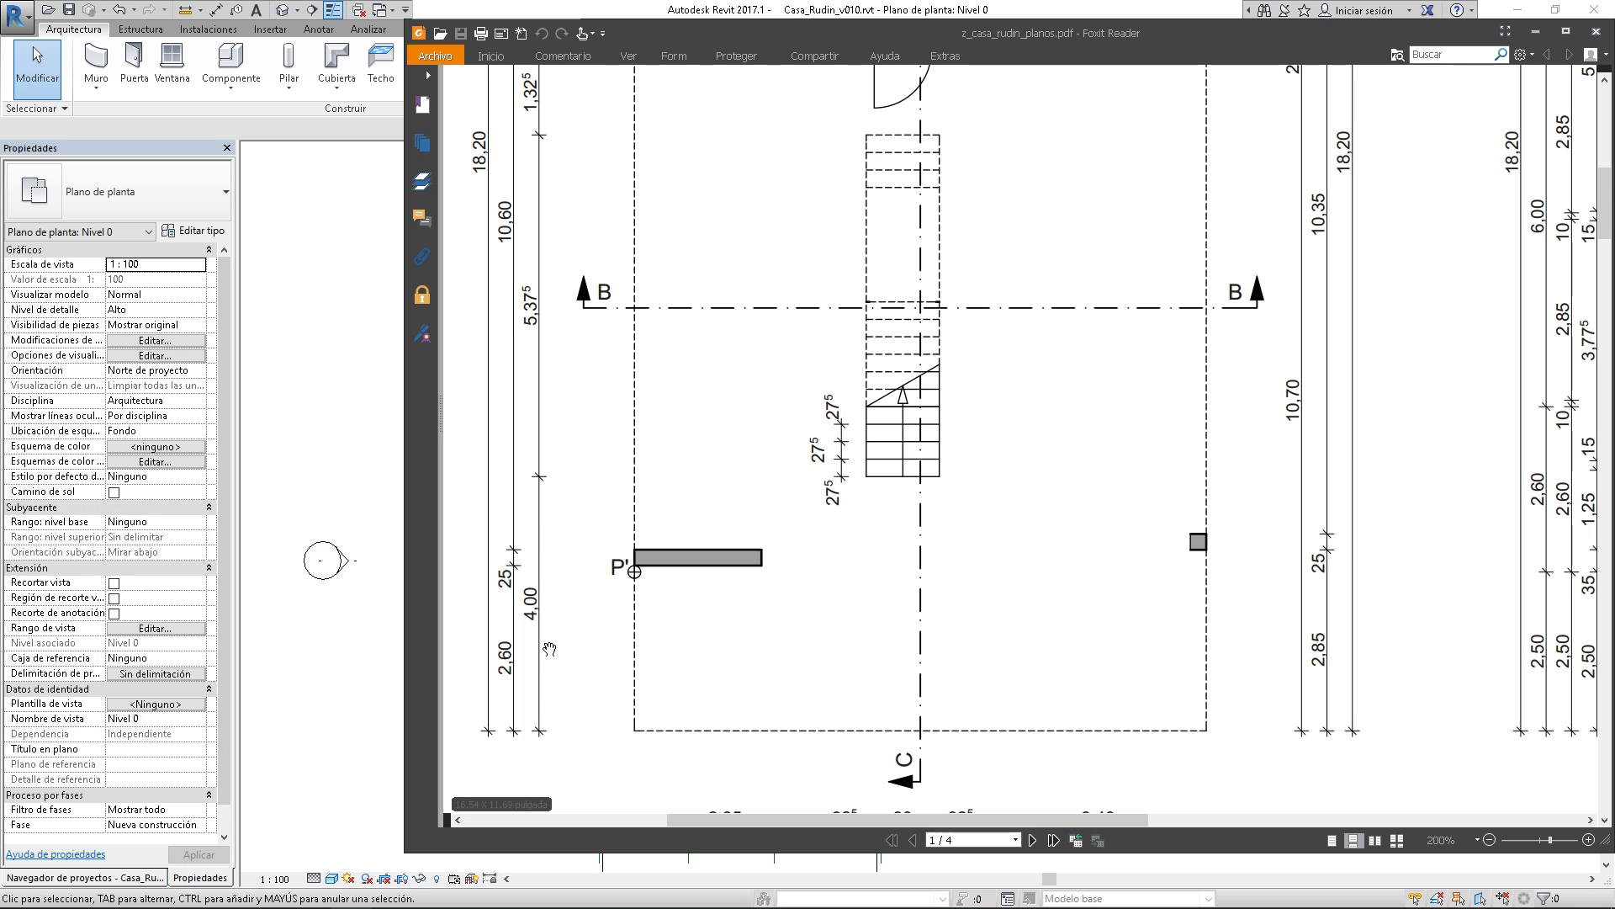
left_click_drag(897, 487, 901, 631)
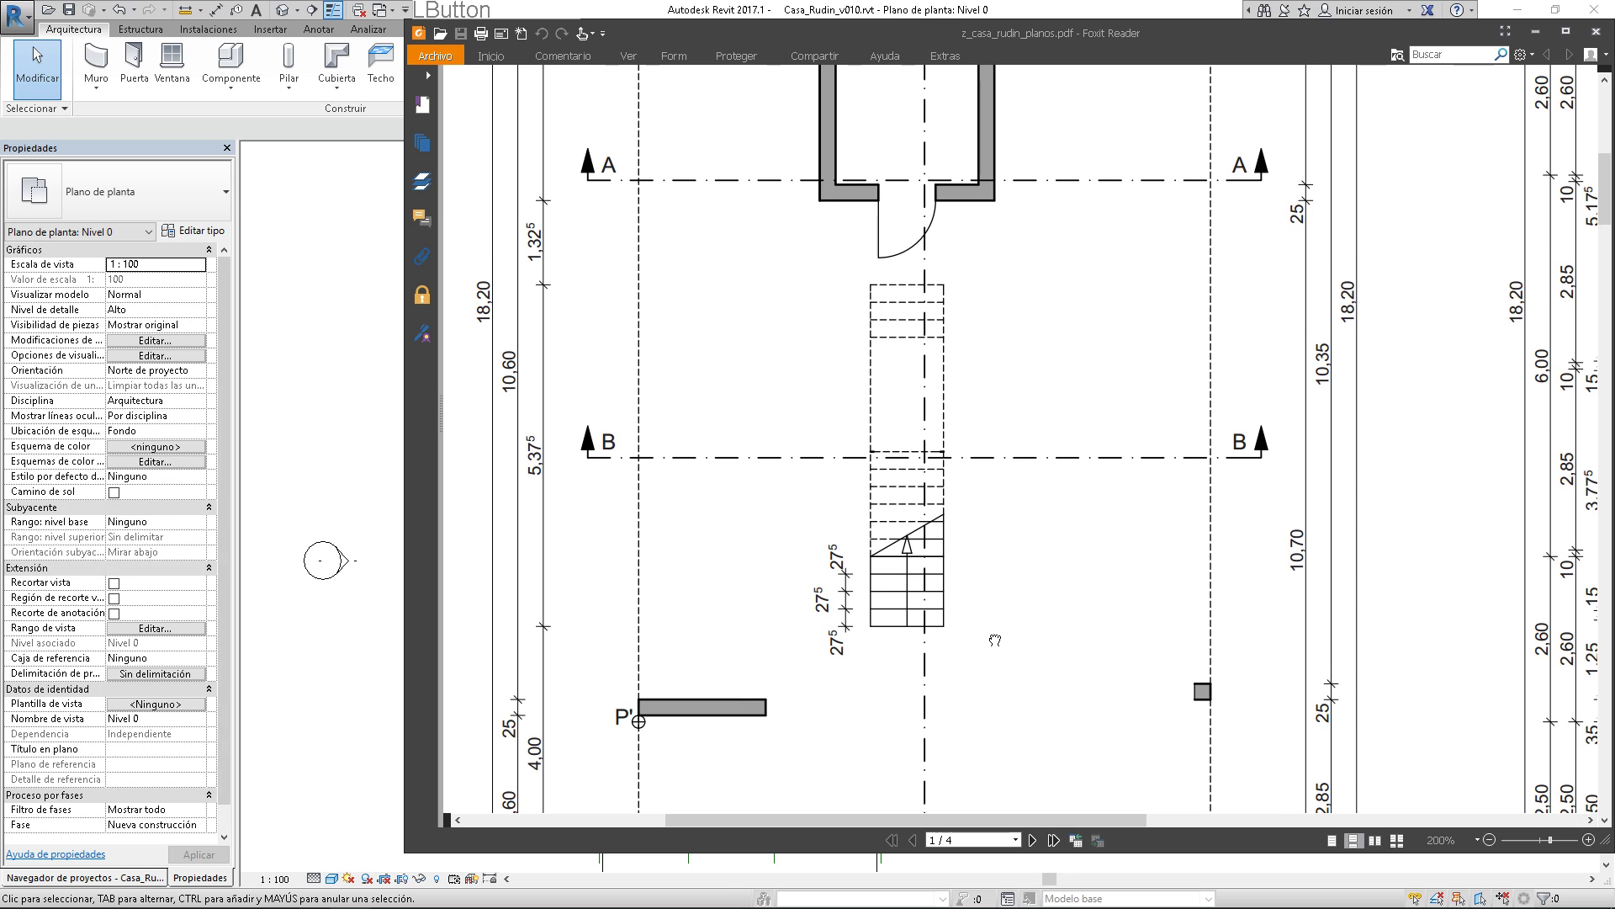
left_click_drag(947, 720, 947, 625)
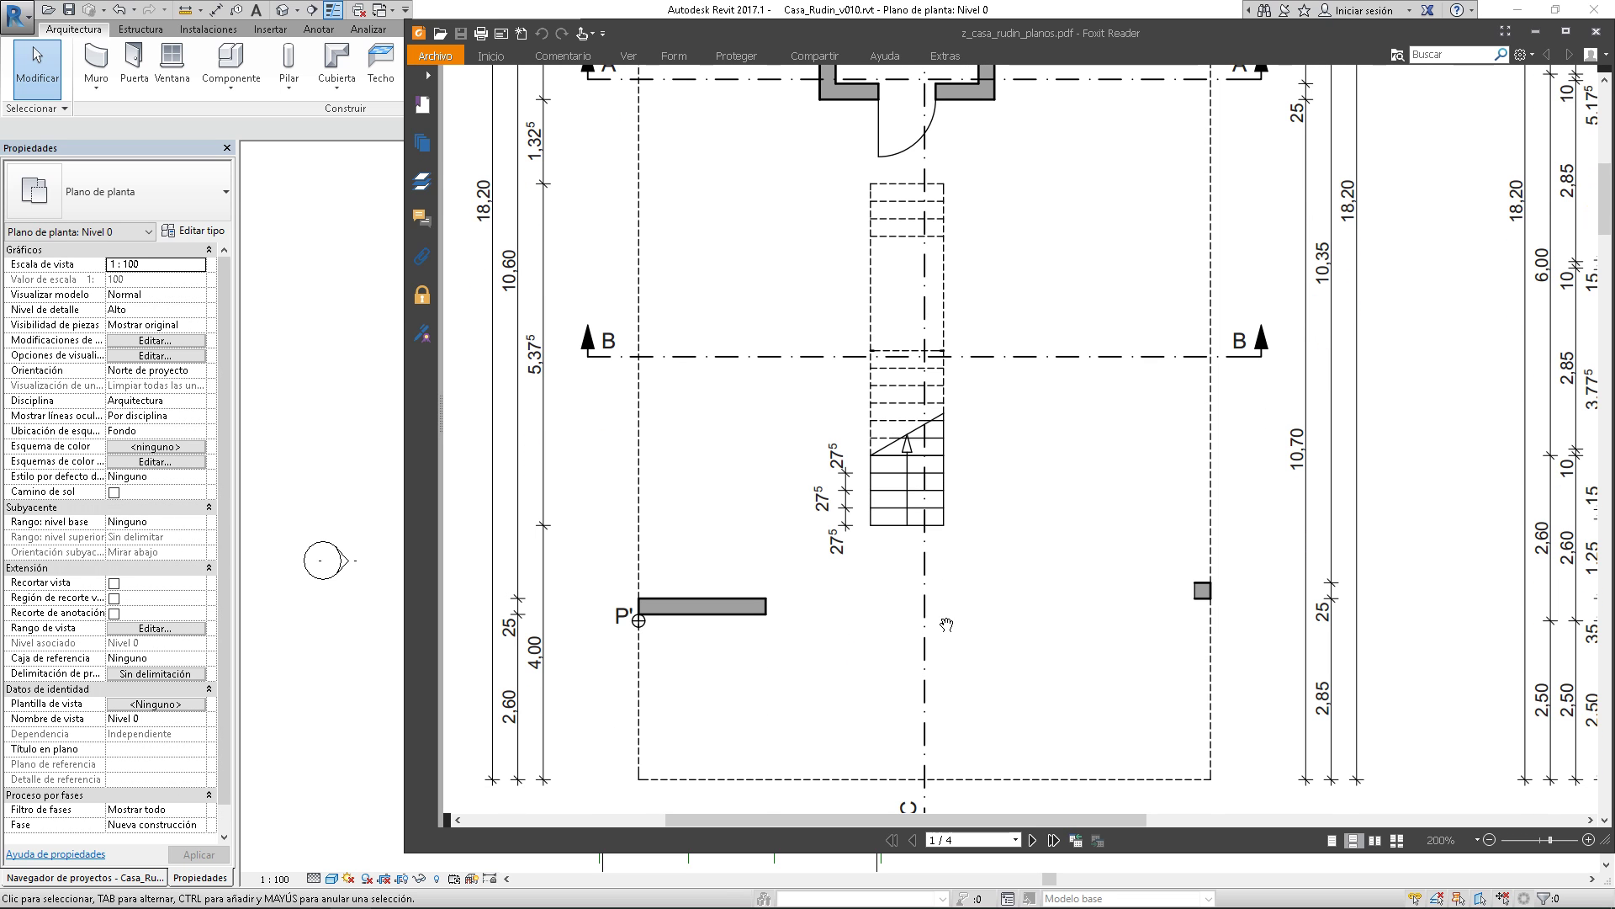
scroll(947, 624, "up", 5)
scroll(946, 624, "down", 3)
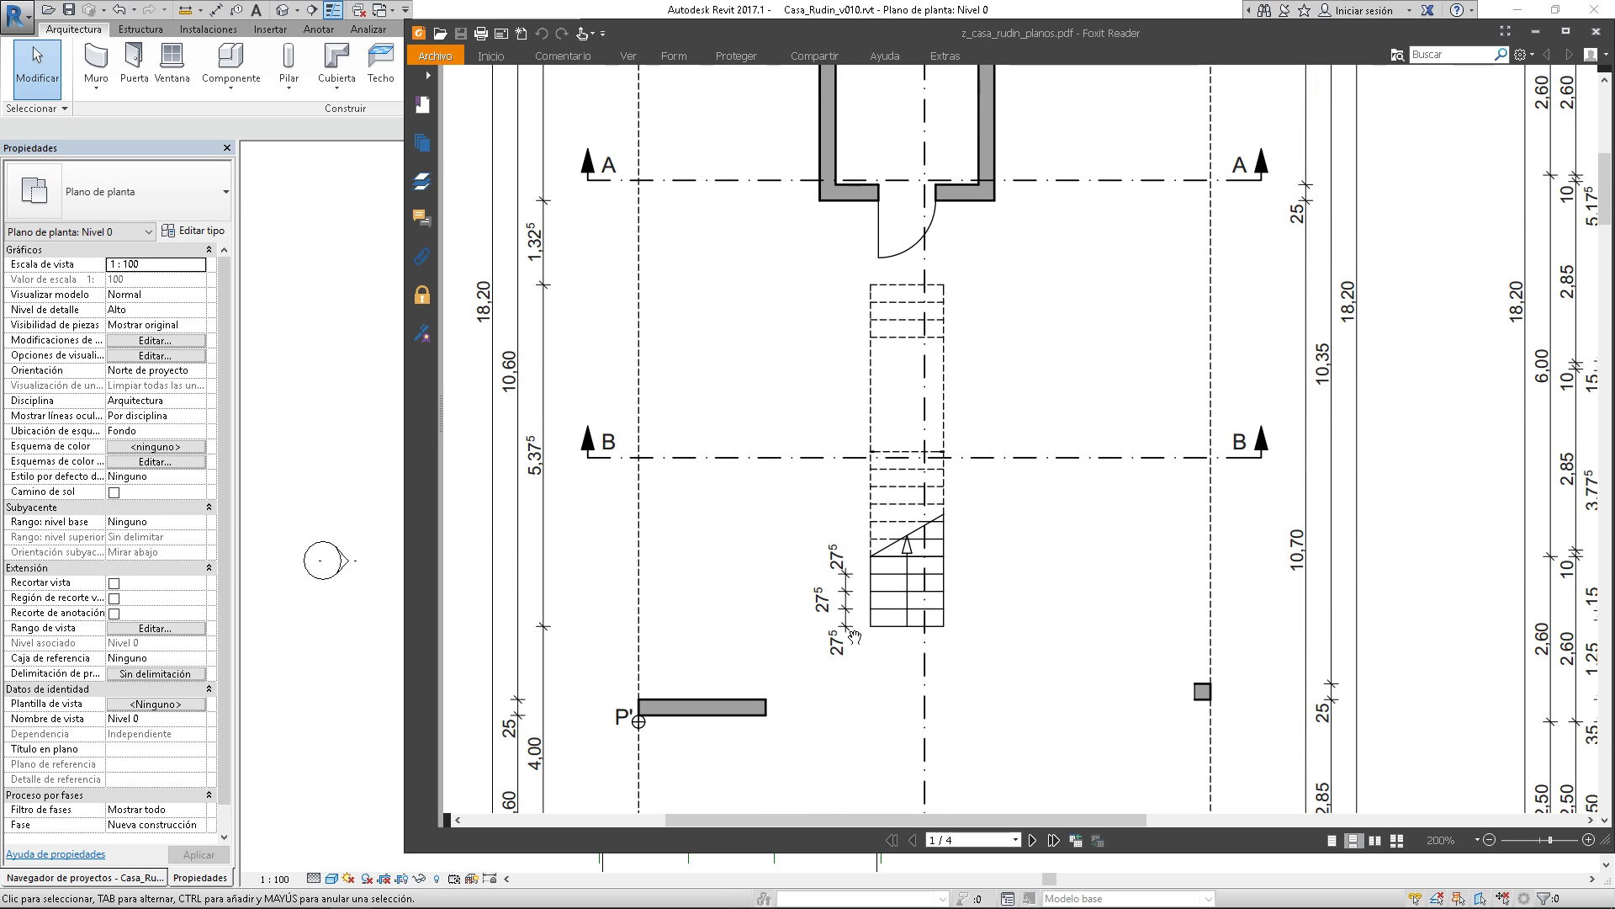
scroll(911, 625, "down", 2)
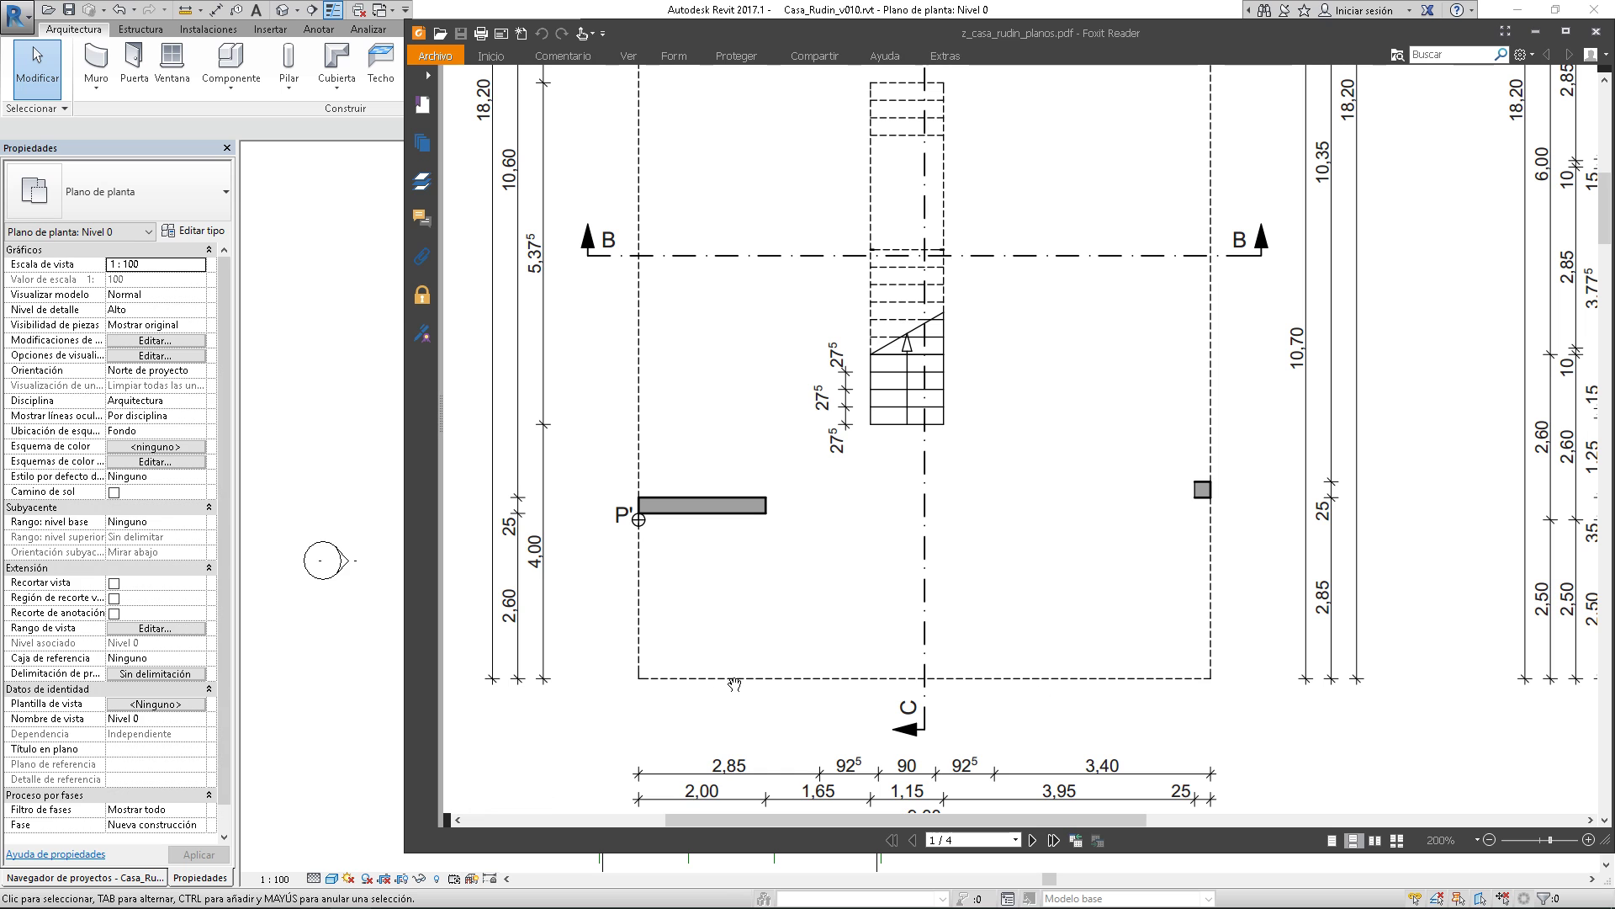
left_click(350, 468)
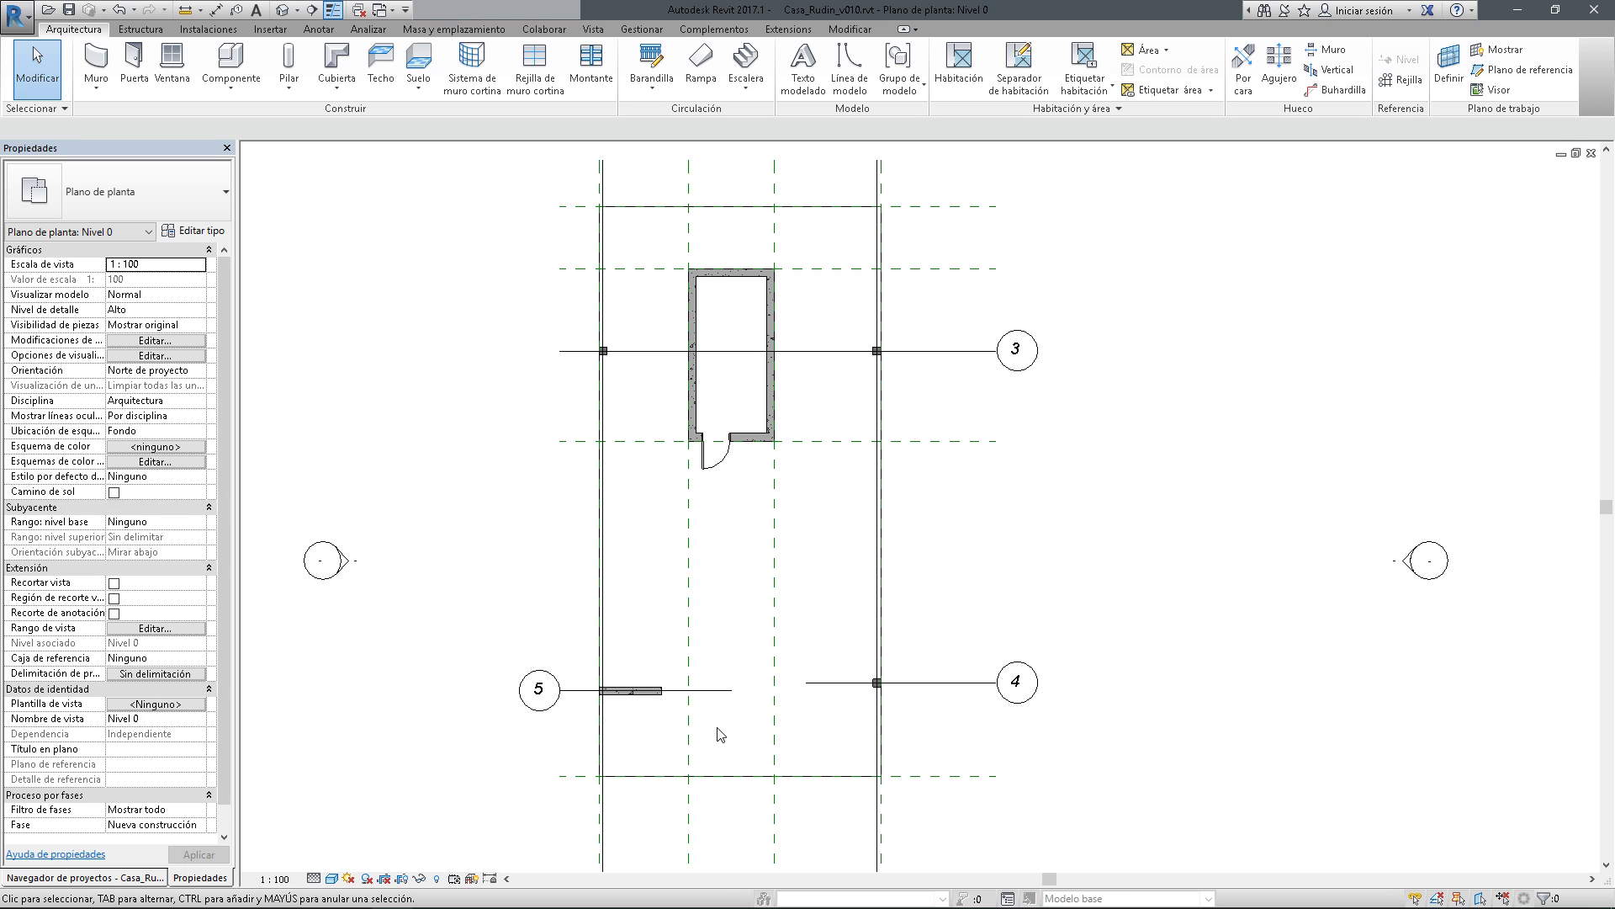
Create a horizontal reference plane offset 4 m inward from the reference plane on the lower plot edge
left_click(1510, 74)
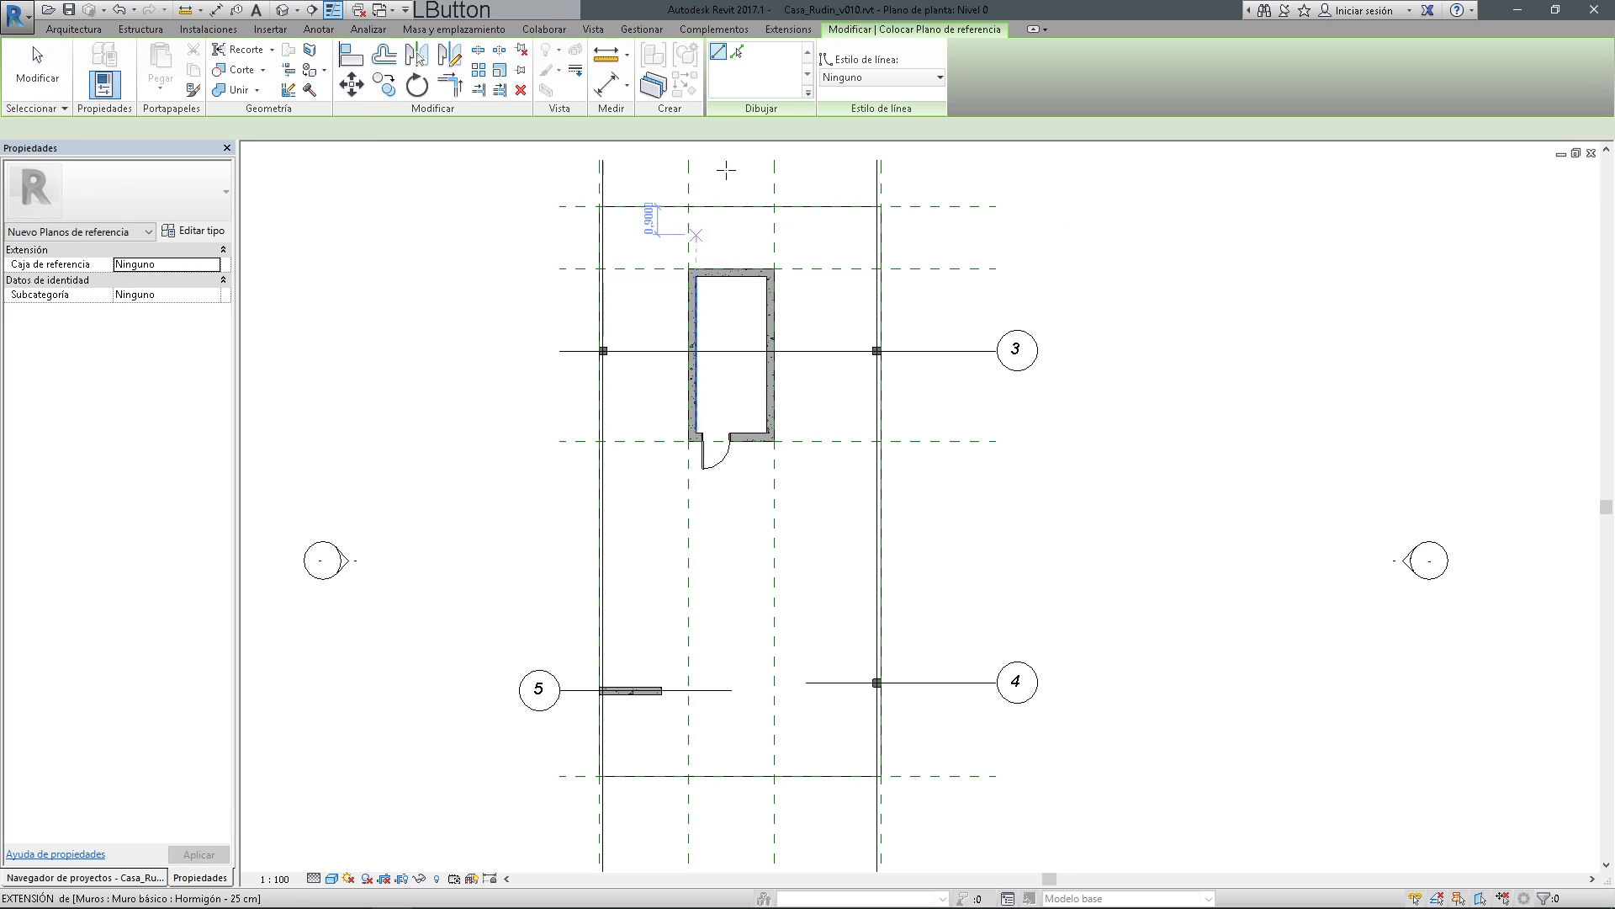
left_click(286, 129)
type("4")
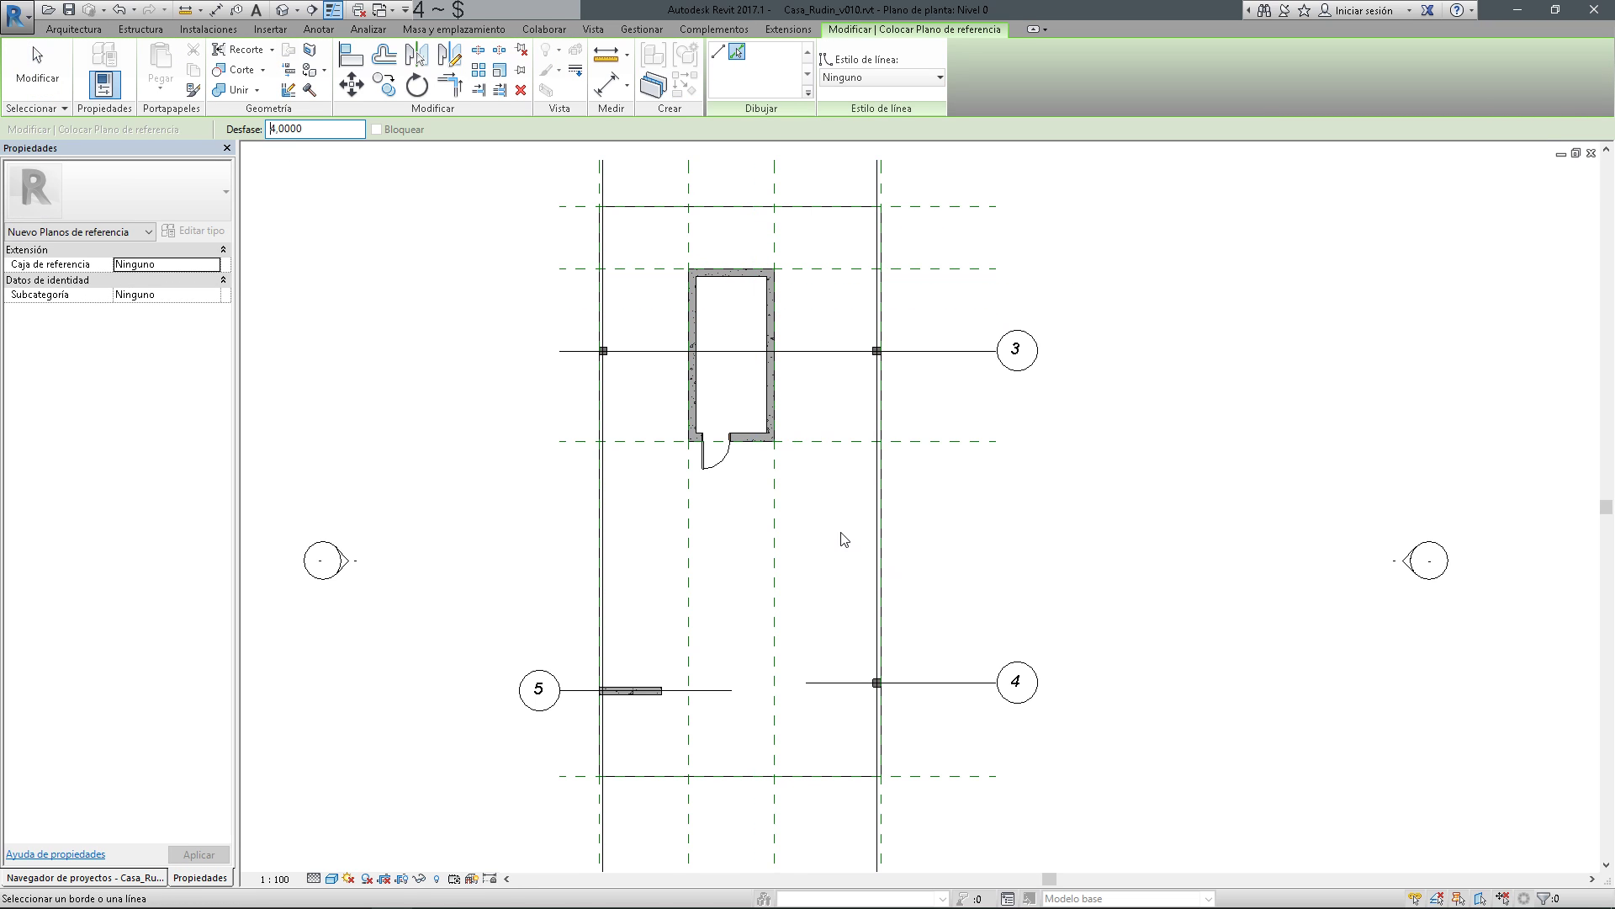
middle_click_drag(850, 546, 855, 530)
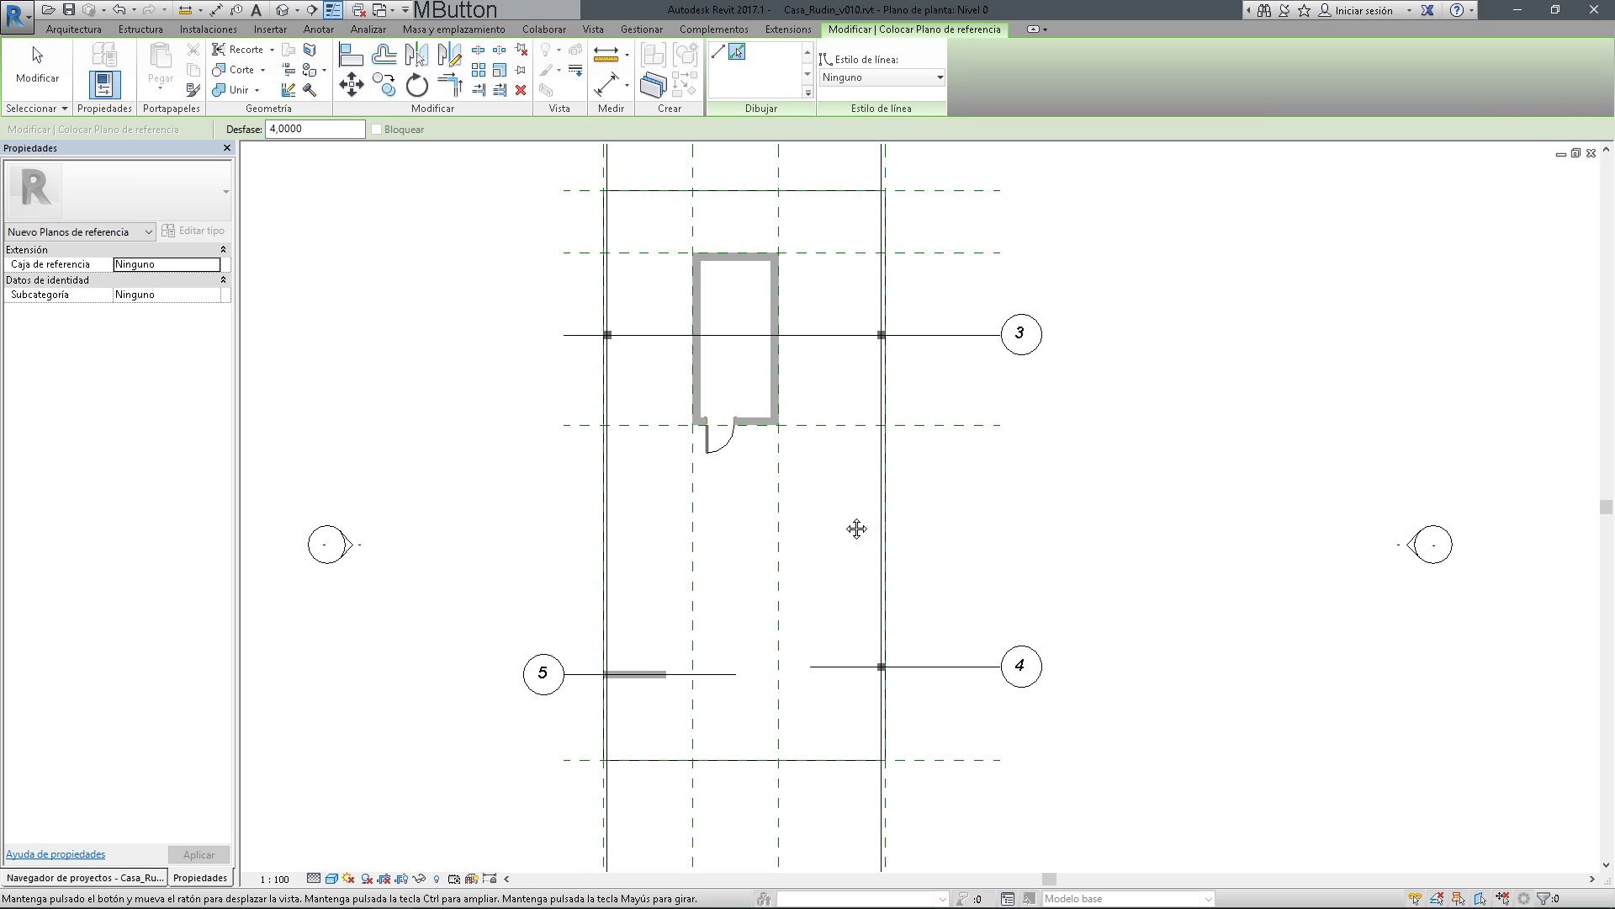
left_click(948, 760)
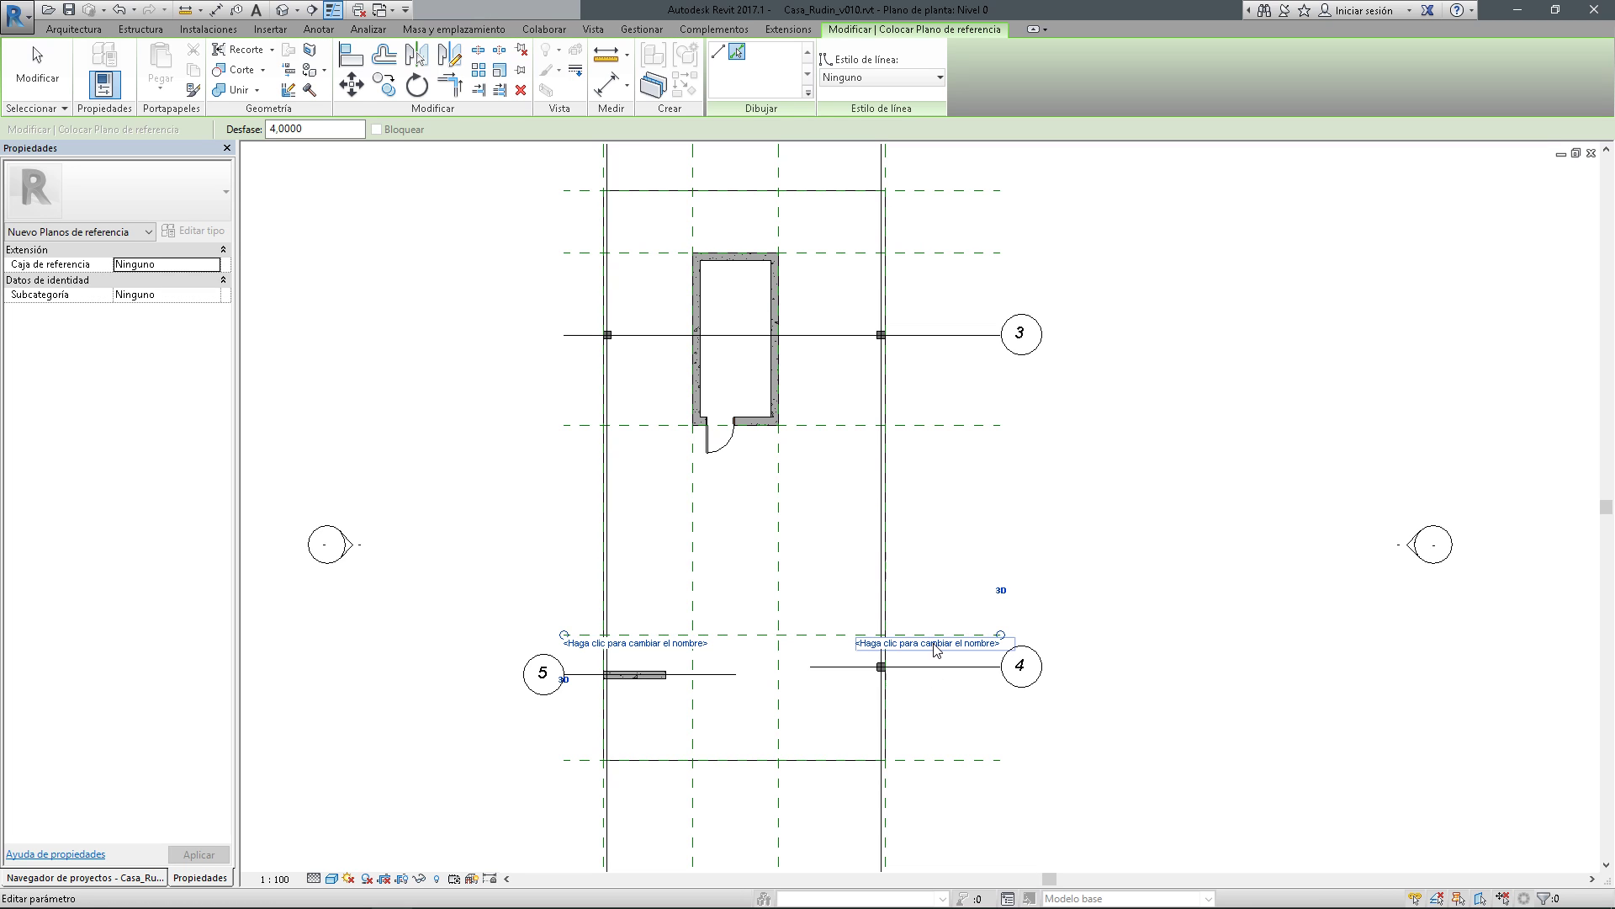
Name the new stair-start reference plane "arranque escalera" and finish the reference plane command
left_click(935, 646)
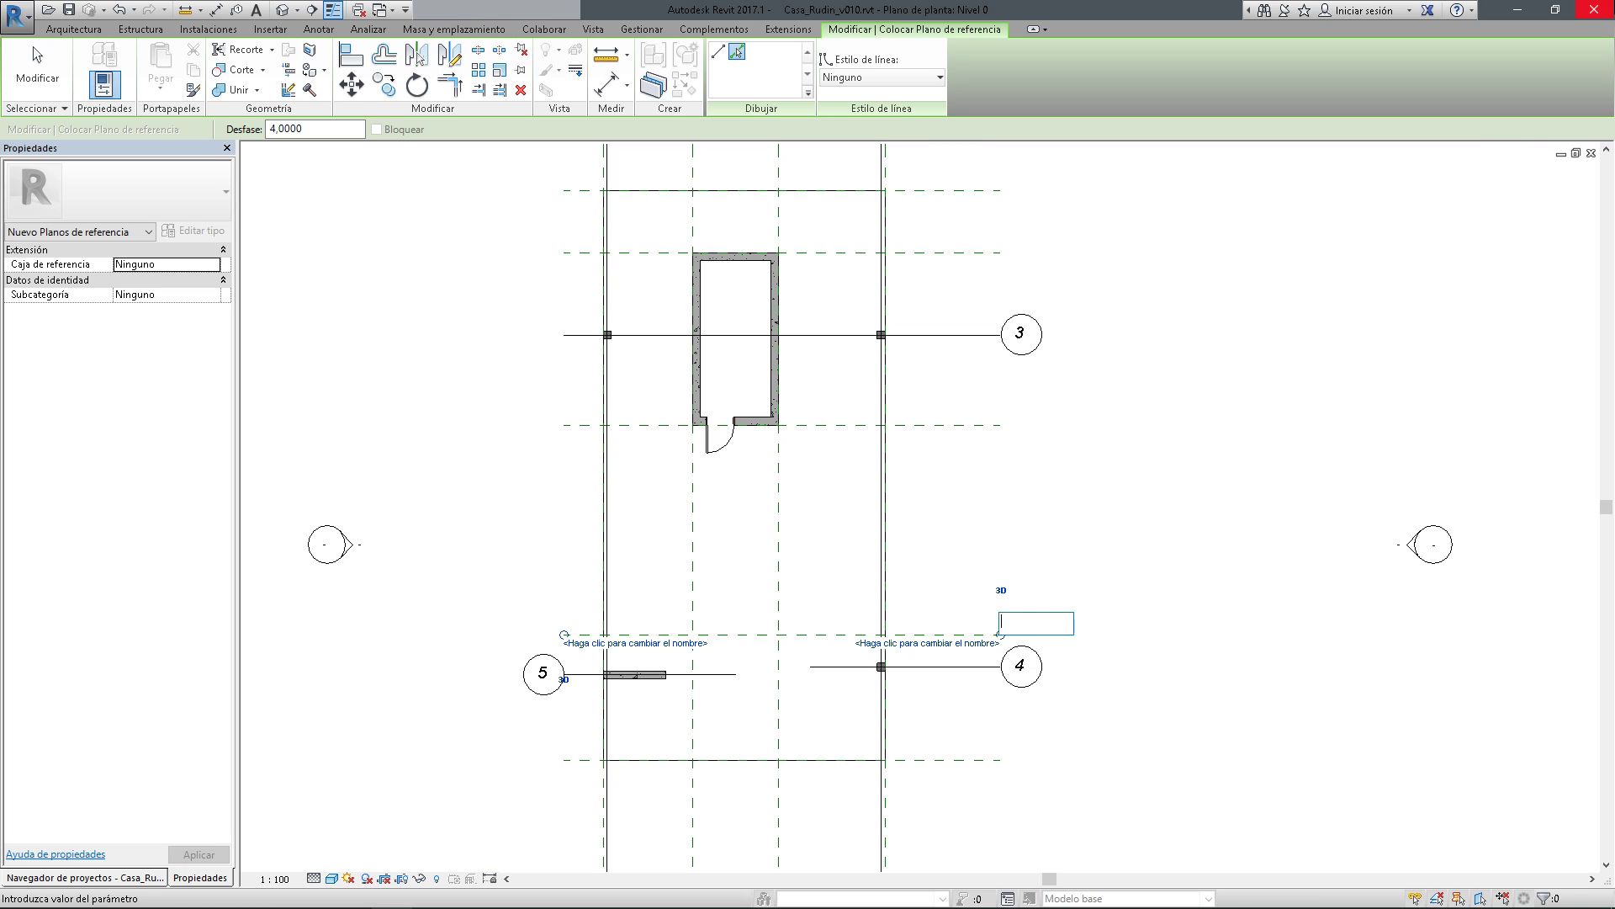
type("Tanque escaler")
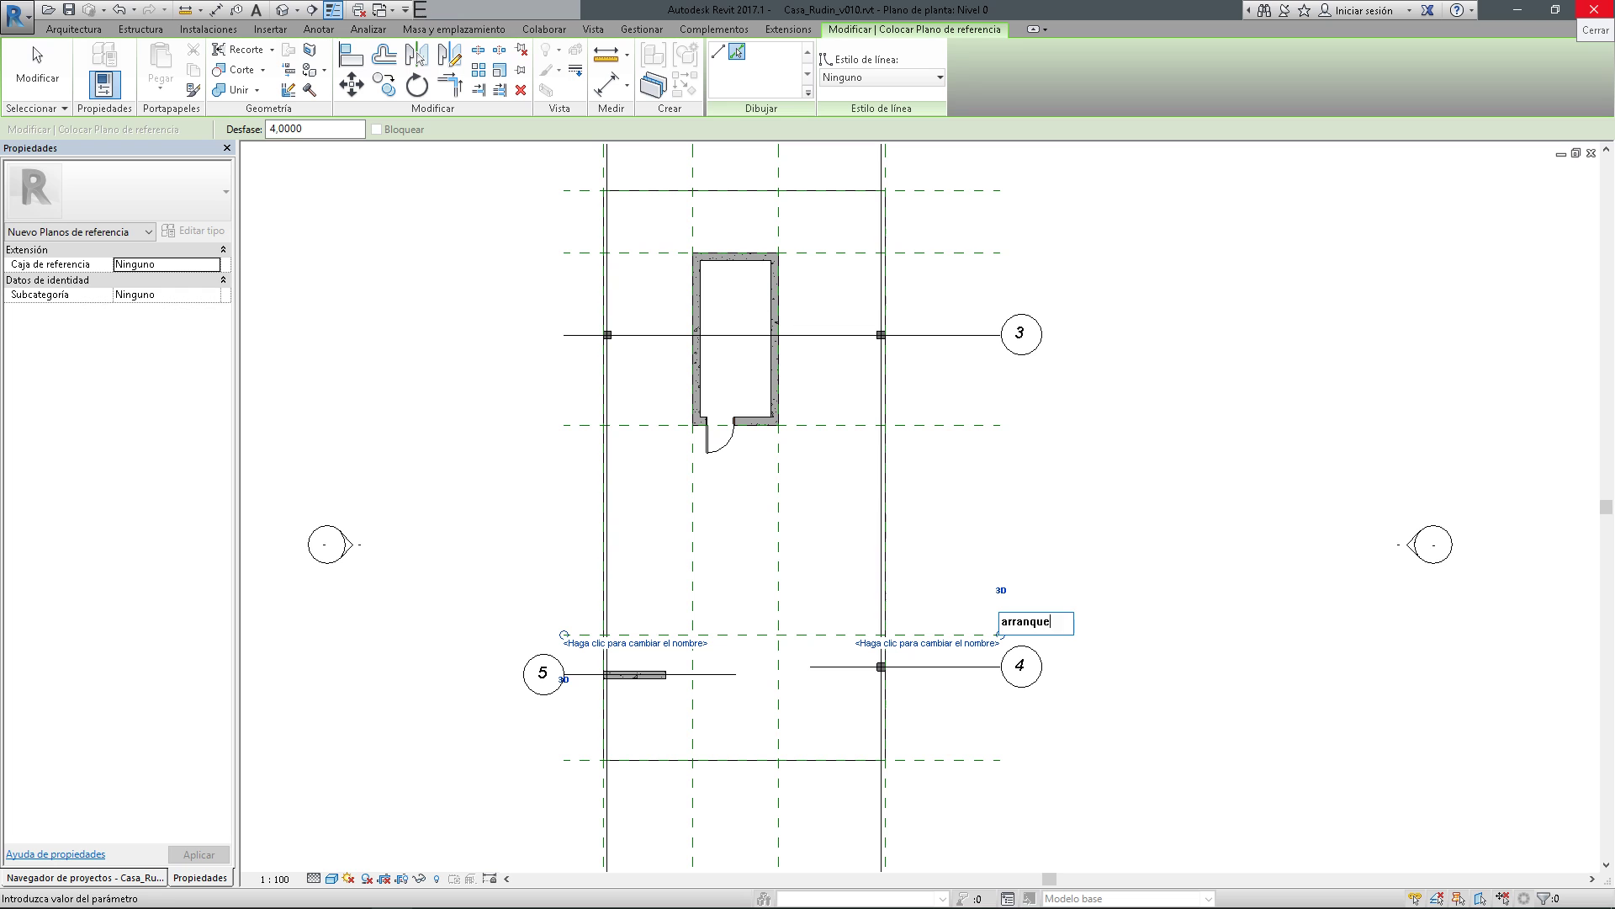
type("a")
key("Return")
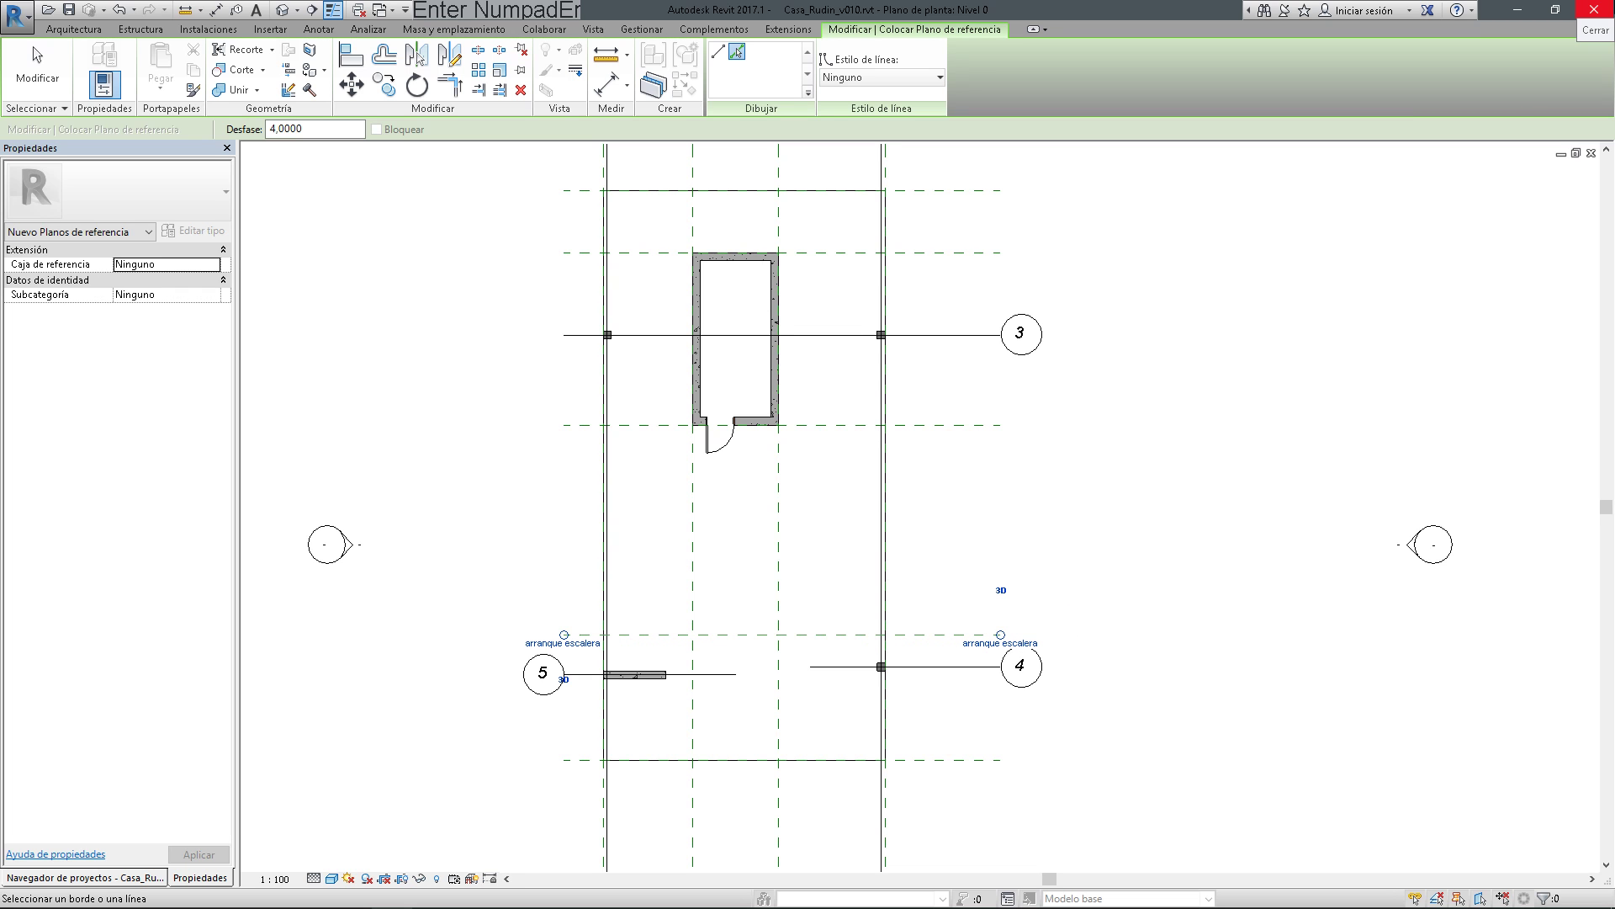
key("Escape")
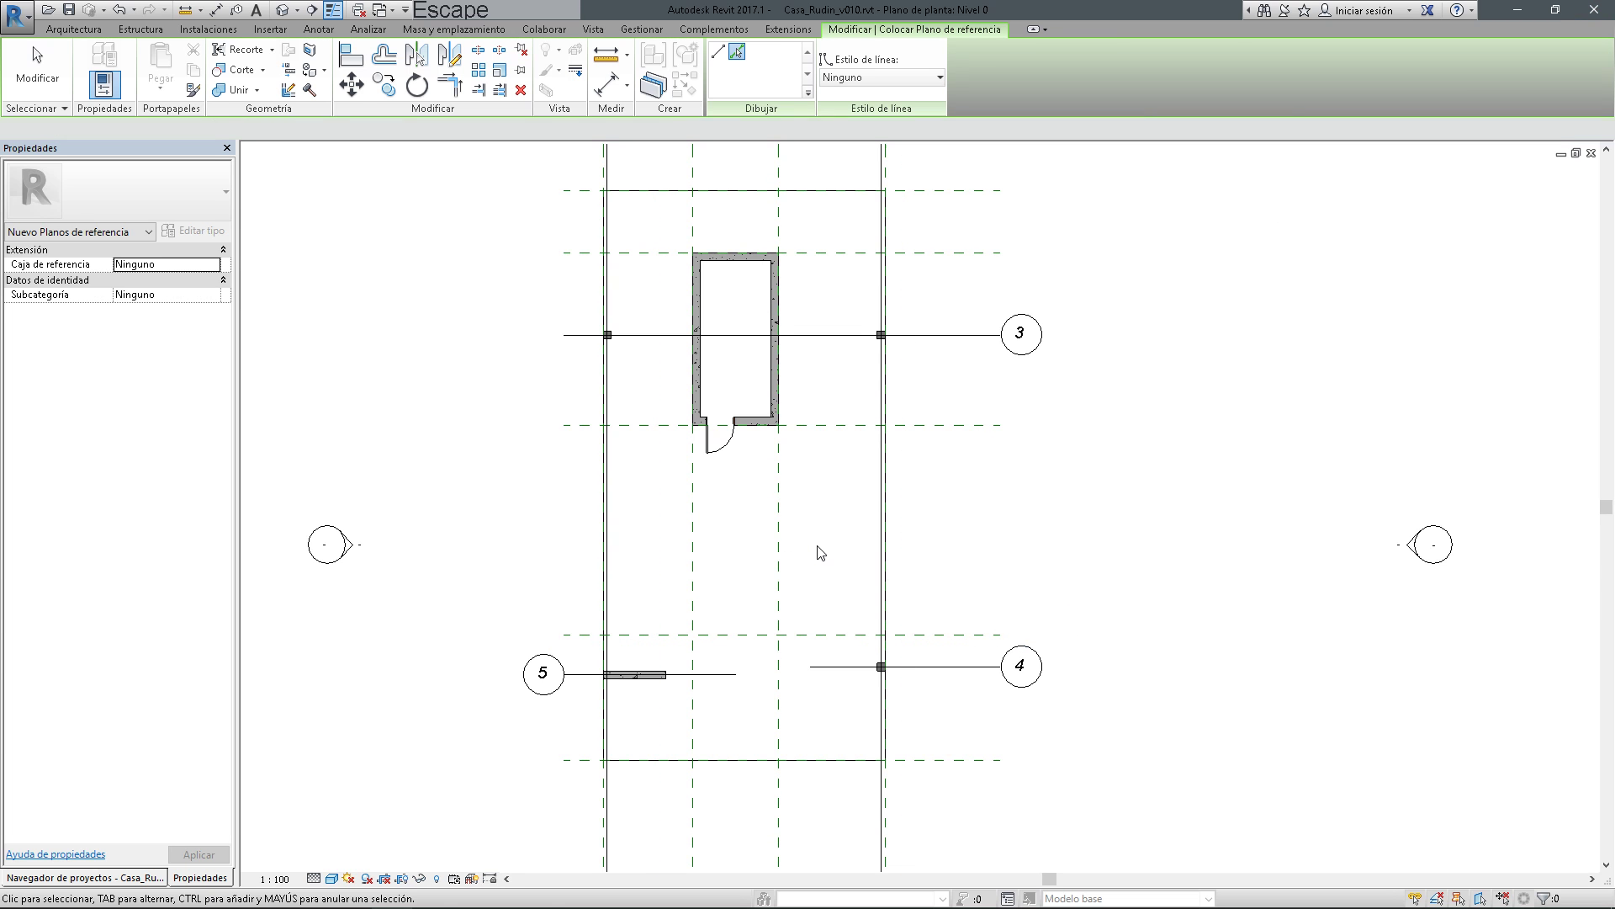
key("Escape")
middle_click_drag(813, 556, 830, 536)
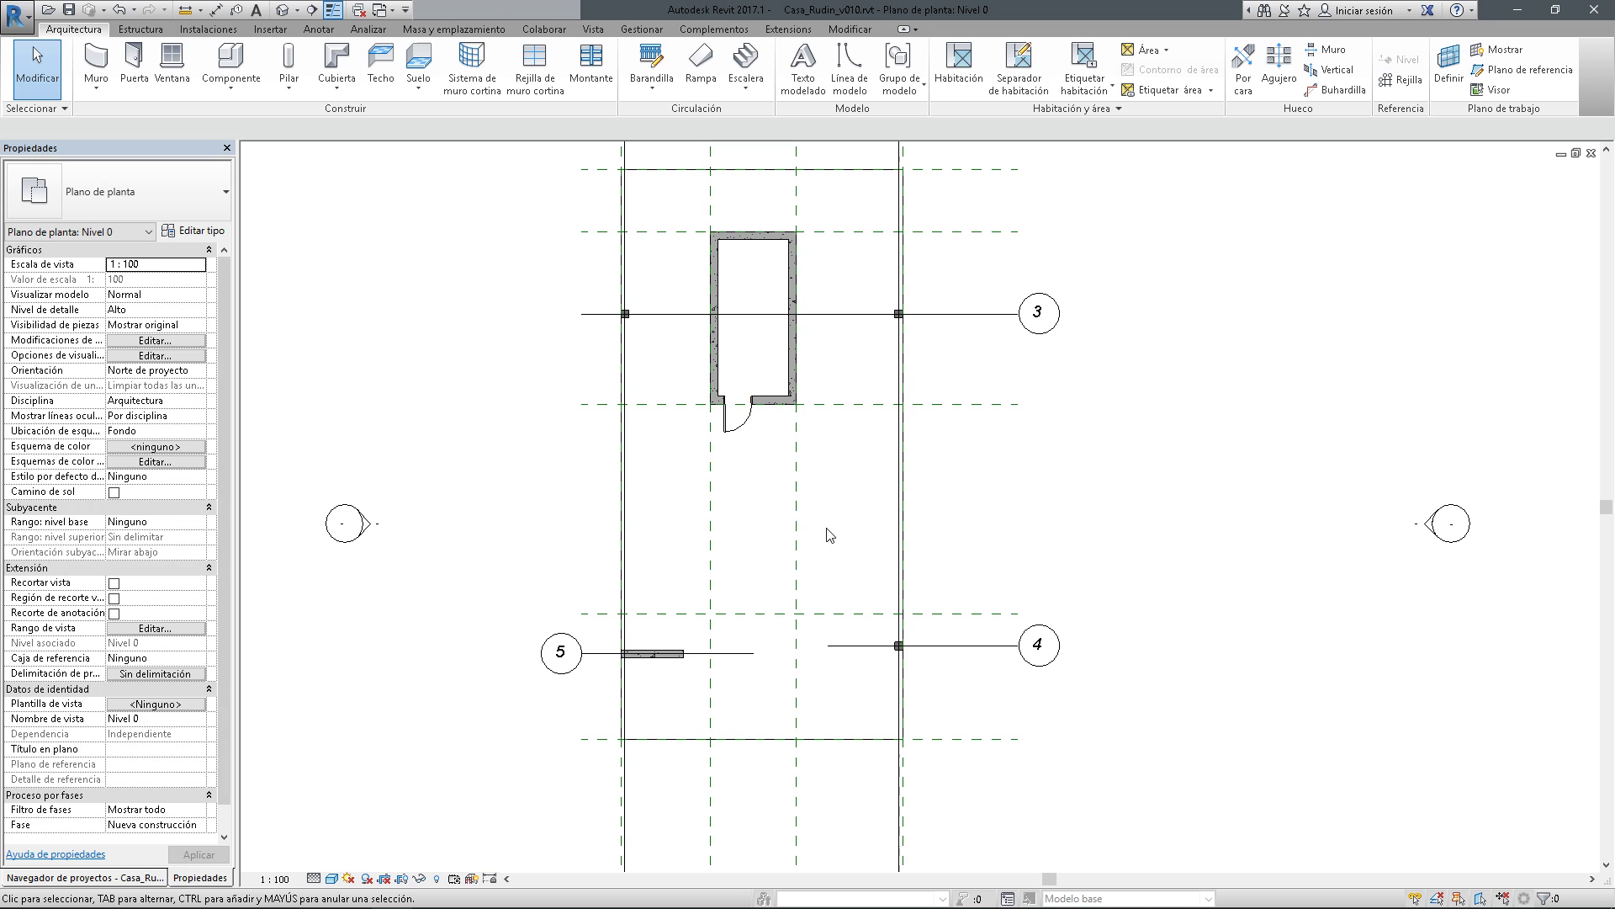
middle_click_drag(828, 534, 843, 550)
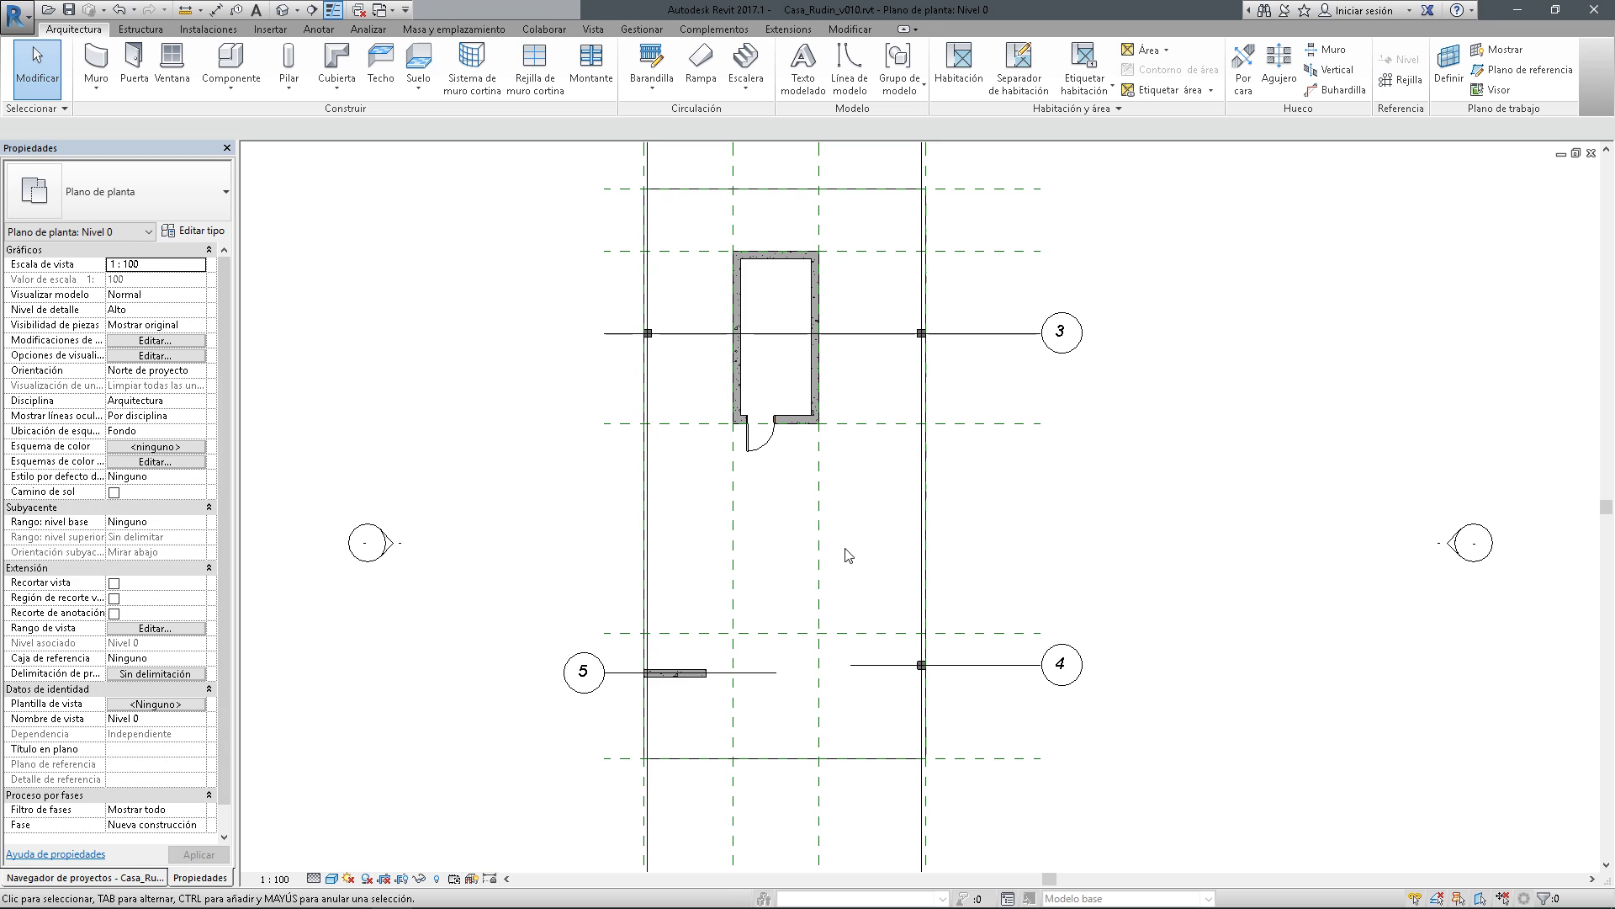
middle_click_drag(856, 556, 859, 572)
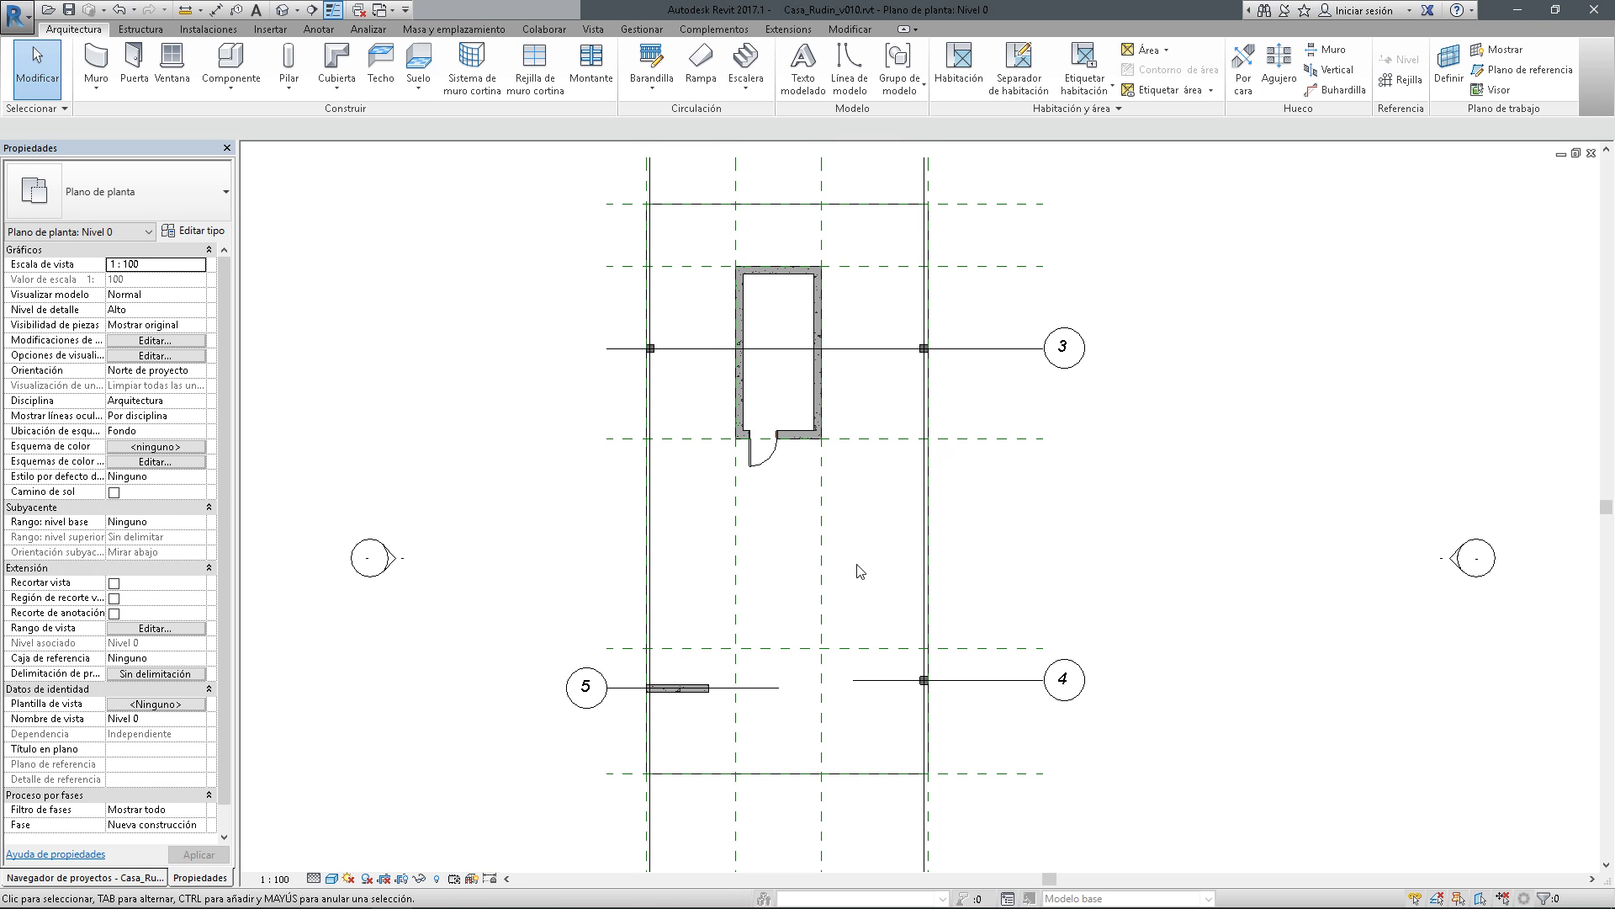